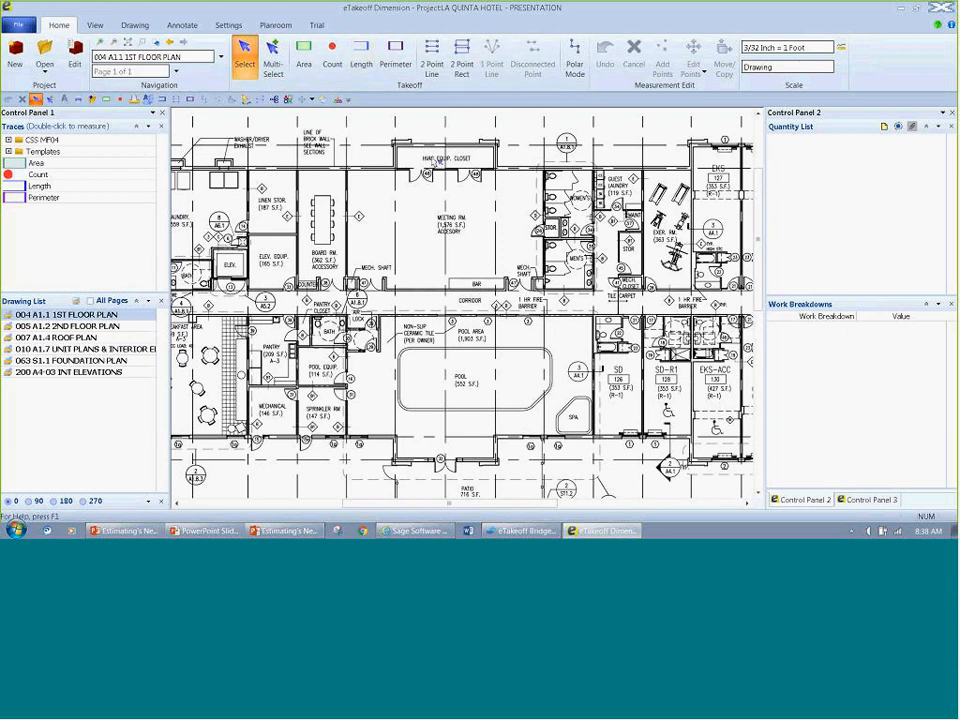
Step: Add the Oval annotation tool to the Quick Access Toolbar
left_click(94, 25)
left_click(135, 25)
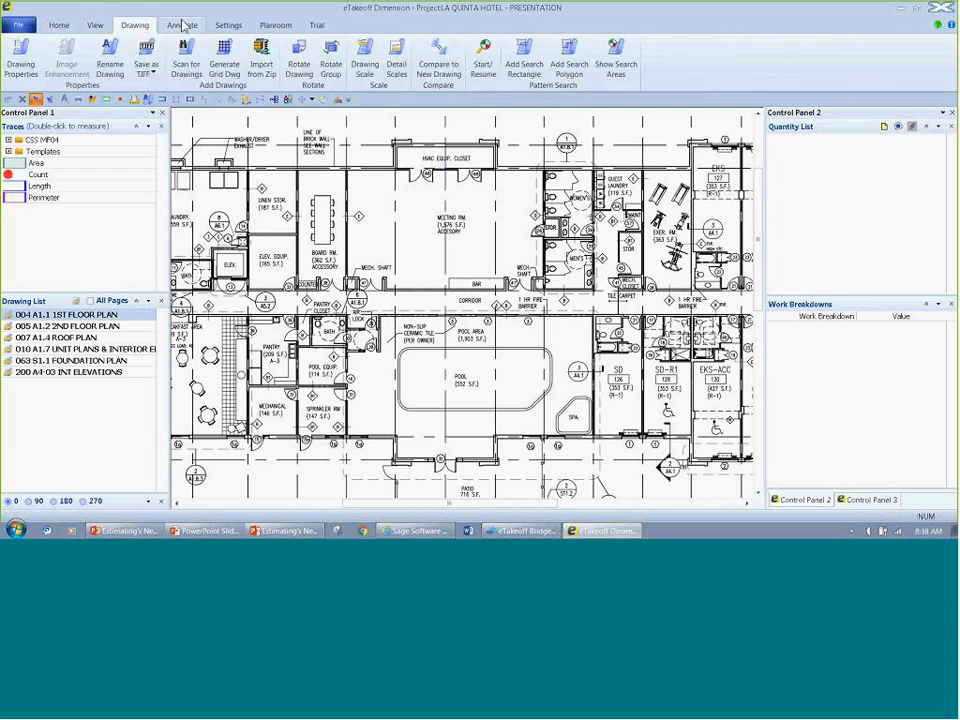
left_click(183, 25)
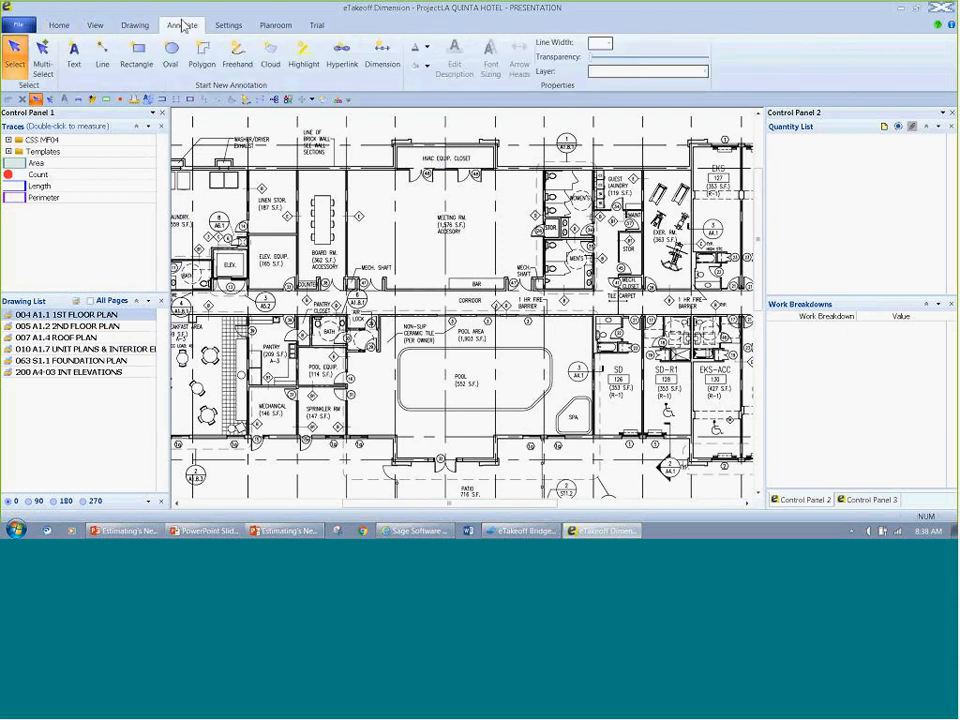
right_click(269, 63)
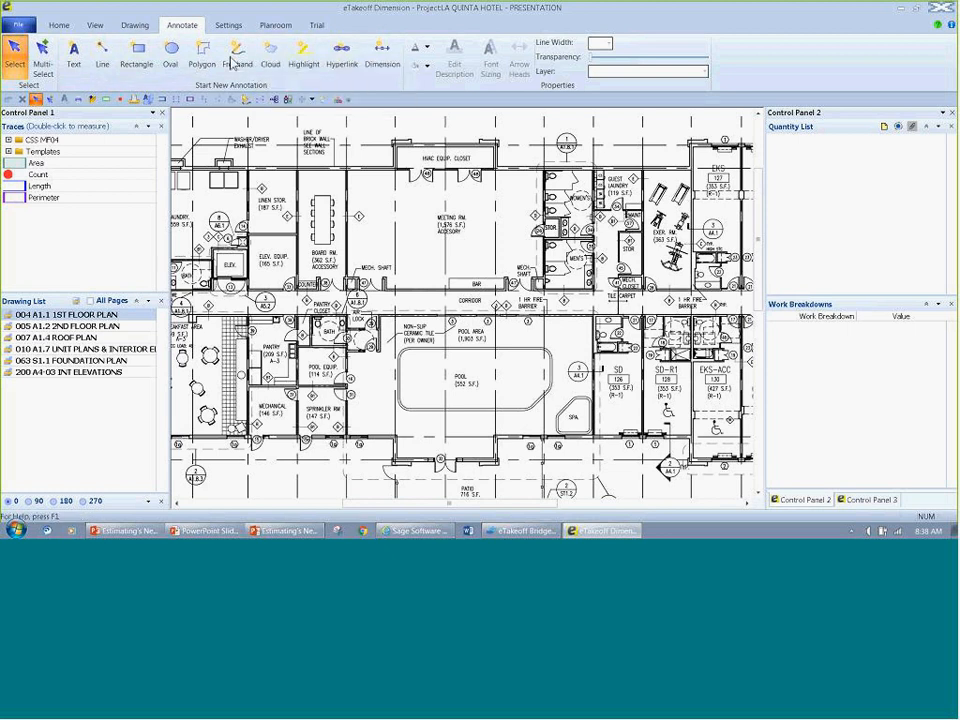
right_click(228, 58)
right_click(172, 60)
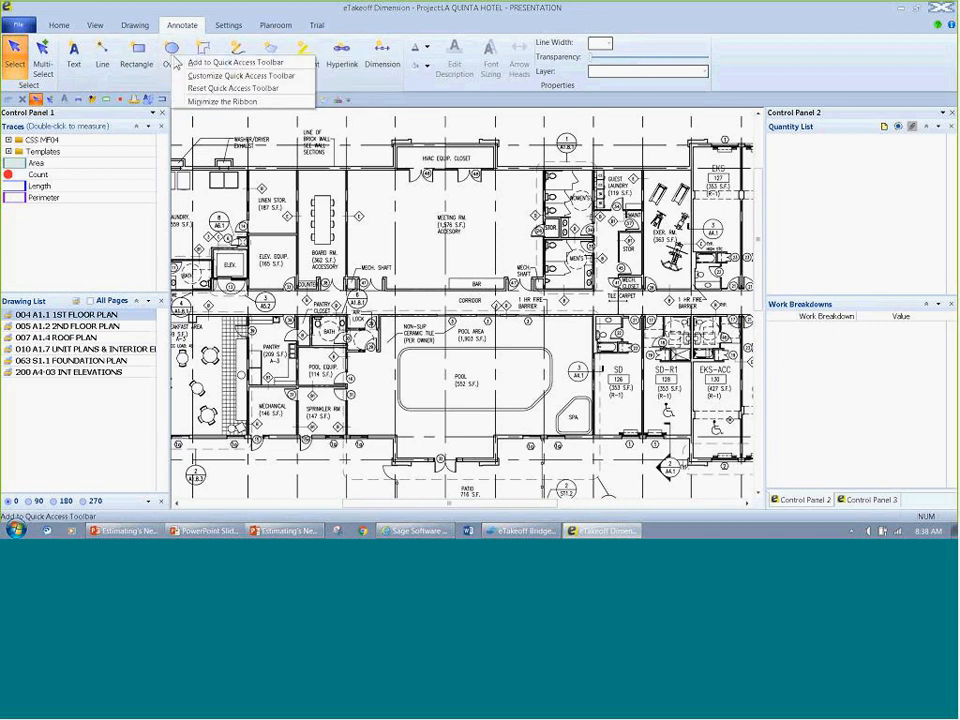
left_click(192, 62)
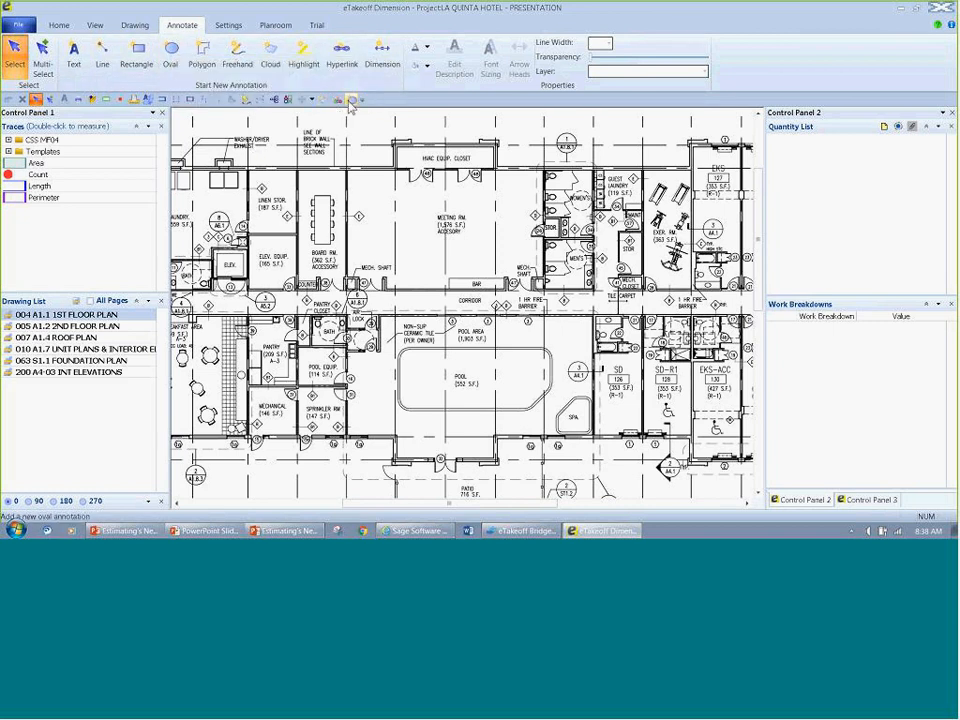
Step: Minimize the ribbon to enlarge the drawing area
right_click(383, 100)
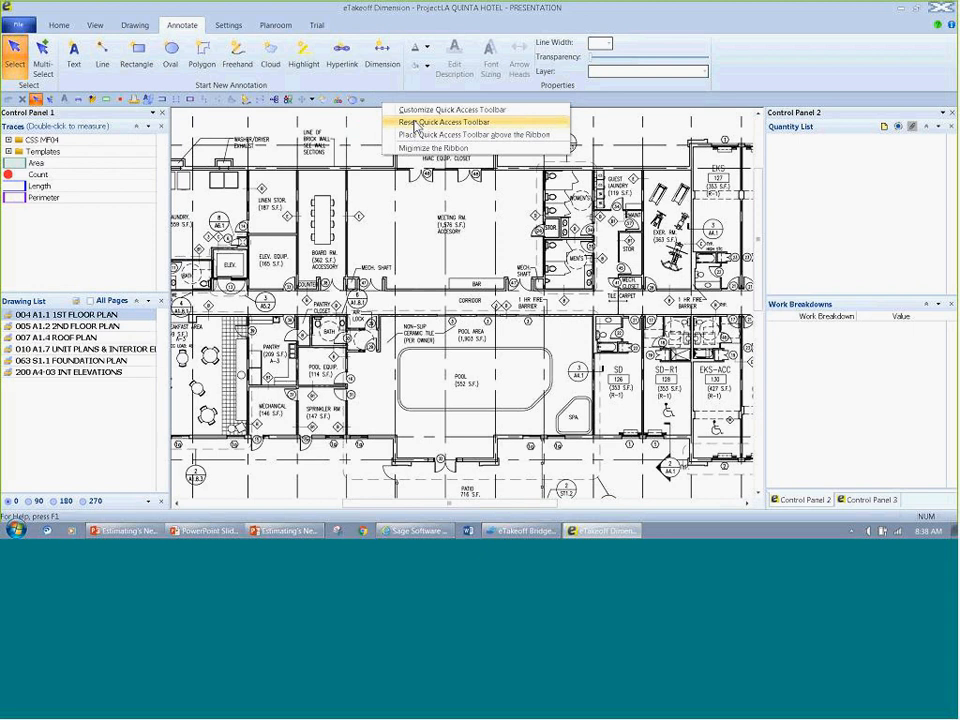
left_click(410, 150)
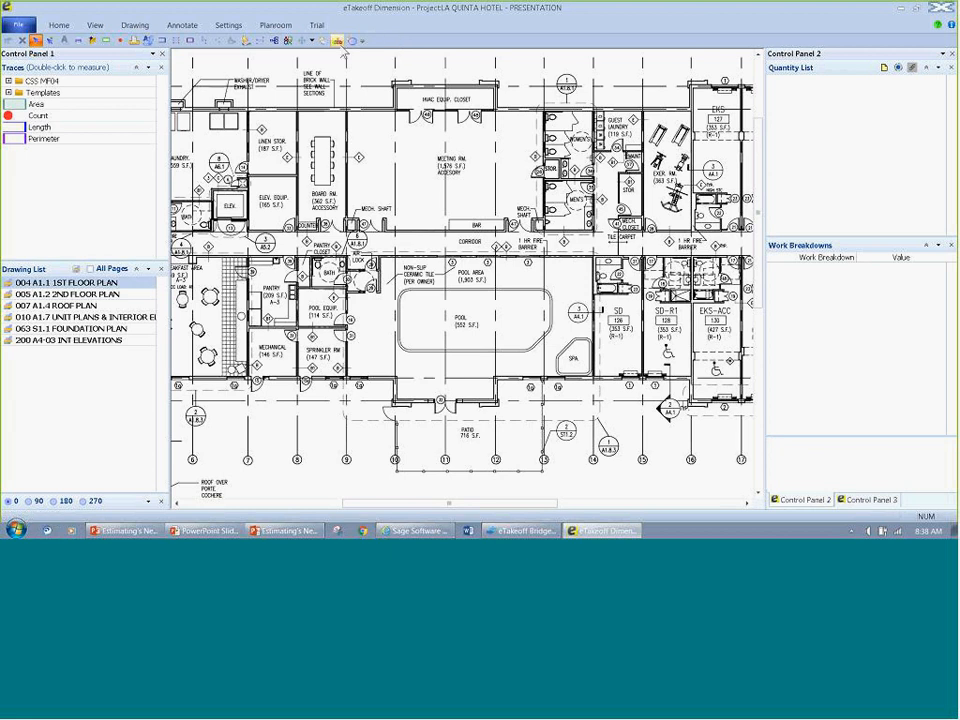
Step: Review the customization options for the Quick Access Toolbar and keyboard shortcuts, leaving without making changes
left_click(362, 41)
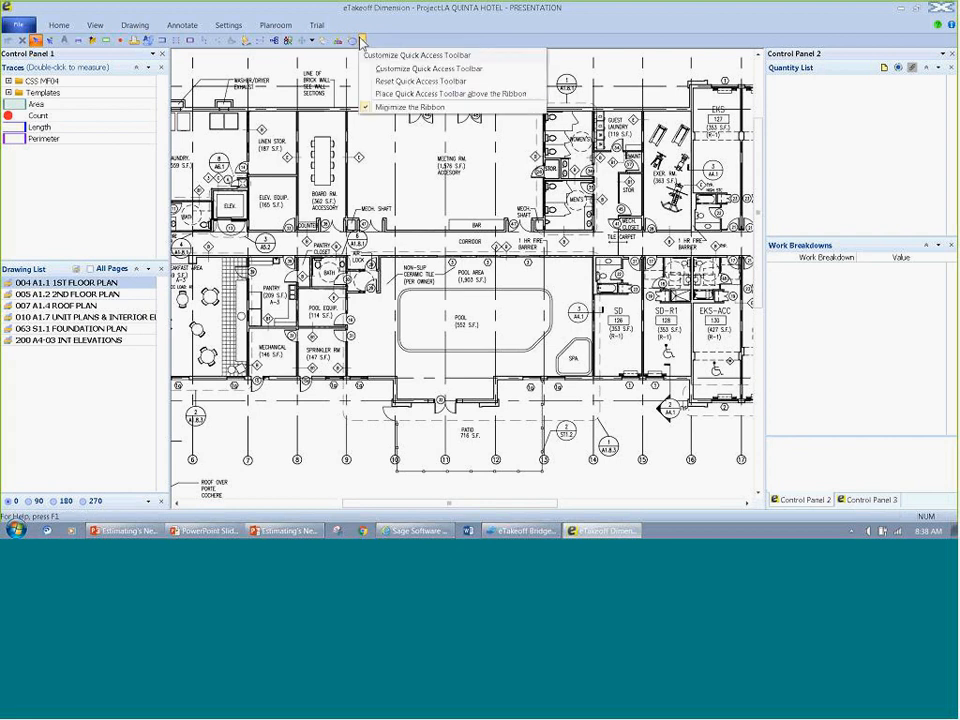
left_click(410, 68)
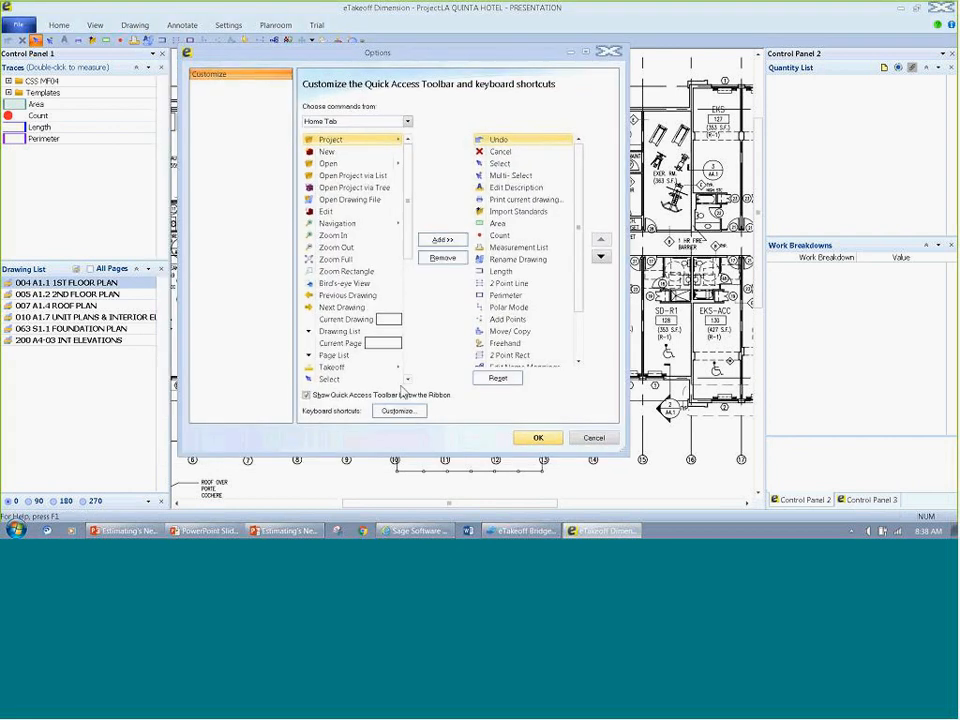
left_click(398, 410)
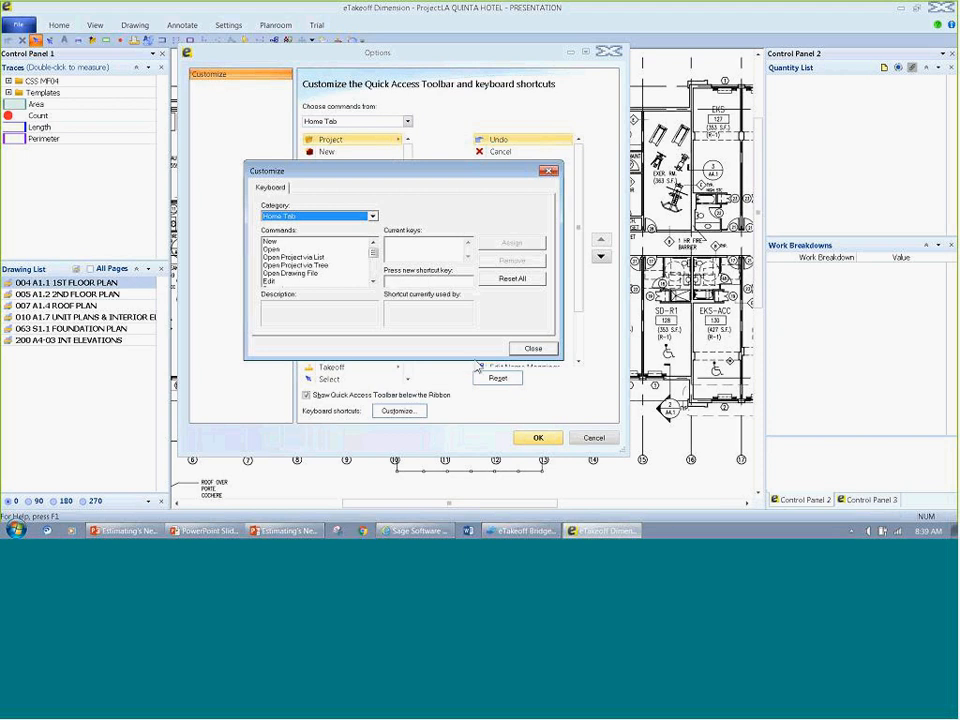
left_click(533, 348)
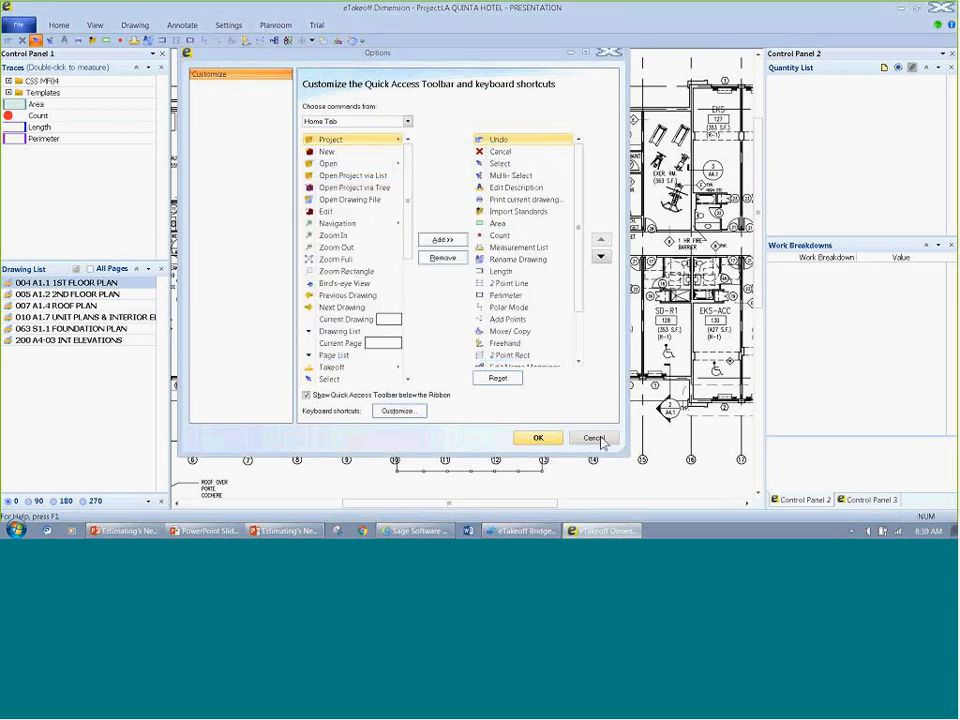
left_click(600, 442)
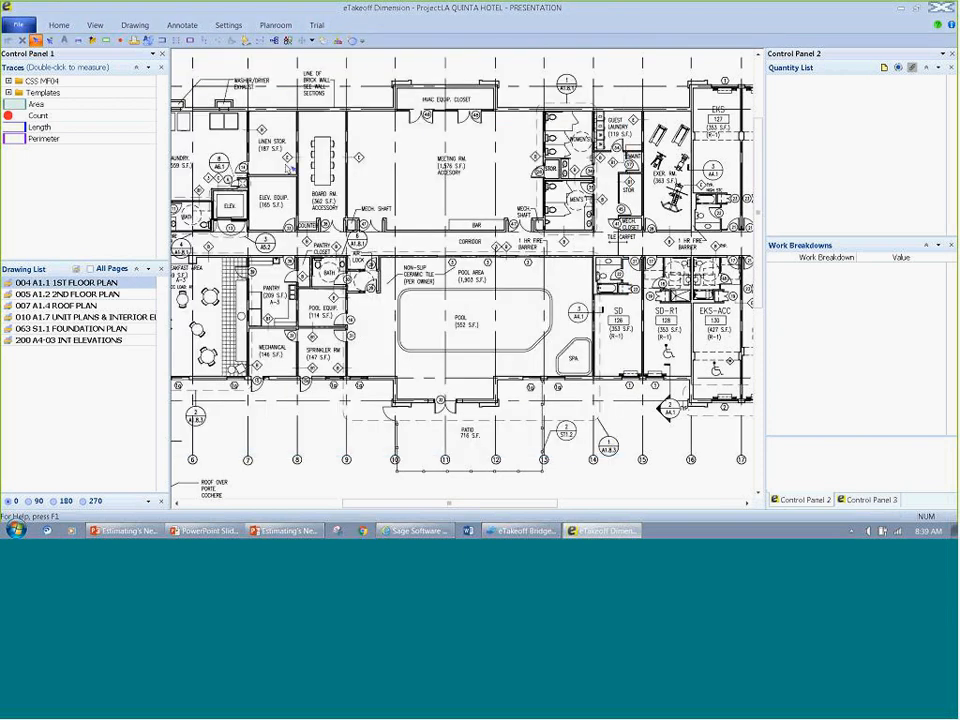
Step: Restore the full ribbon and show the Home commands
right_click(378, 42)
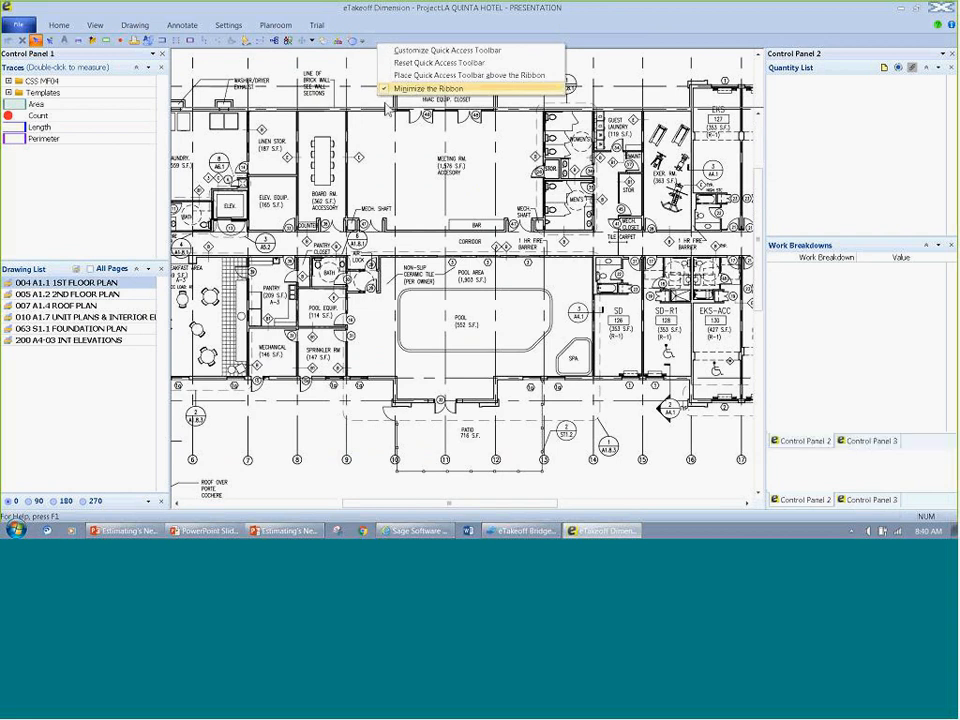
left_click(395, 89)
left_click(58, 28)
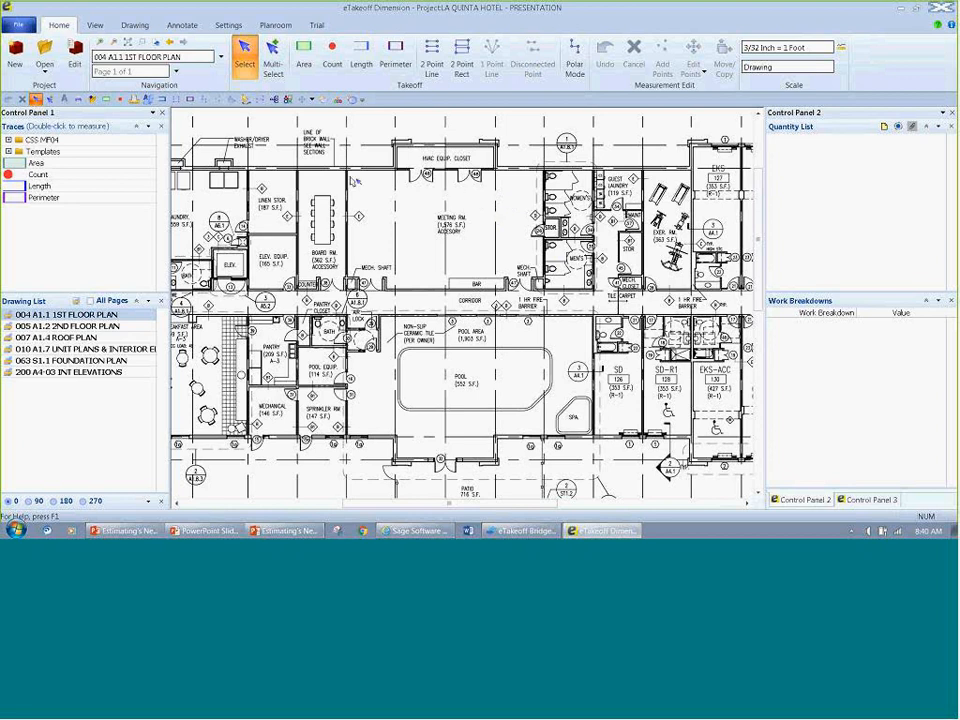
Step: Undock Control Panel 1, move it over the drawing, and dock it back in its original place
double_click(52, 115)
left_click_drag(52, 115, 597, 218)
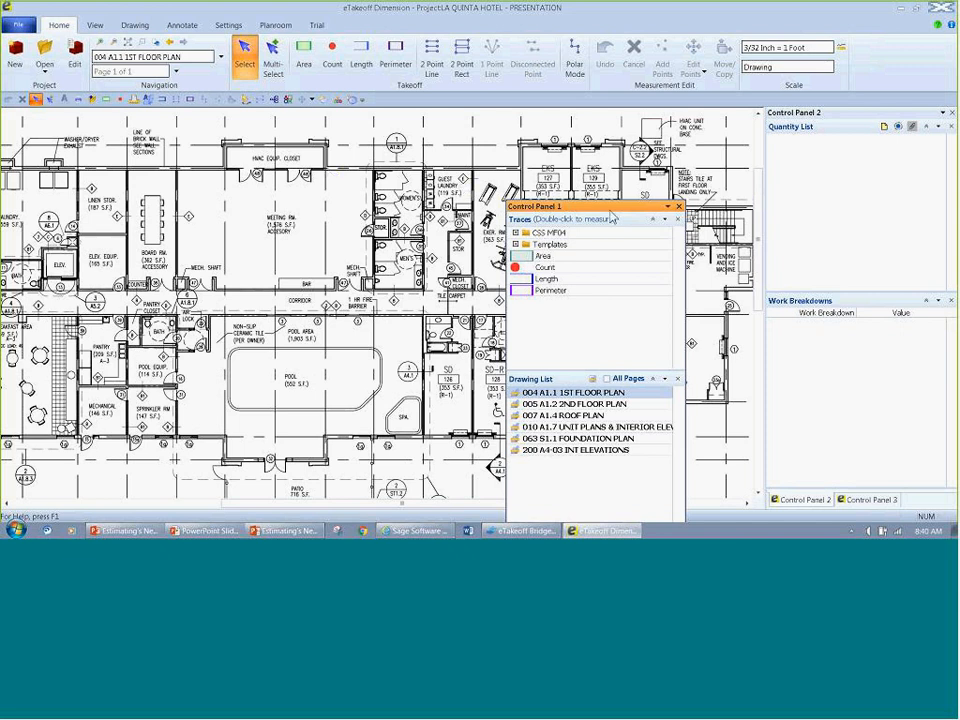
mouse_move(607, 219)
left_mouse_down()
mouse_move(548, 173)
mouse_move(793, 152)
mouse_move(193, 182)
mouse_move(367, 323)
mouse_move(367, 308)
left_mouse_up()
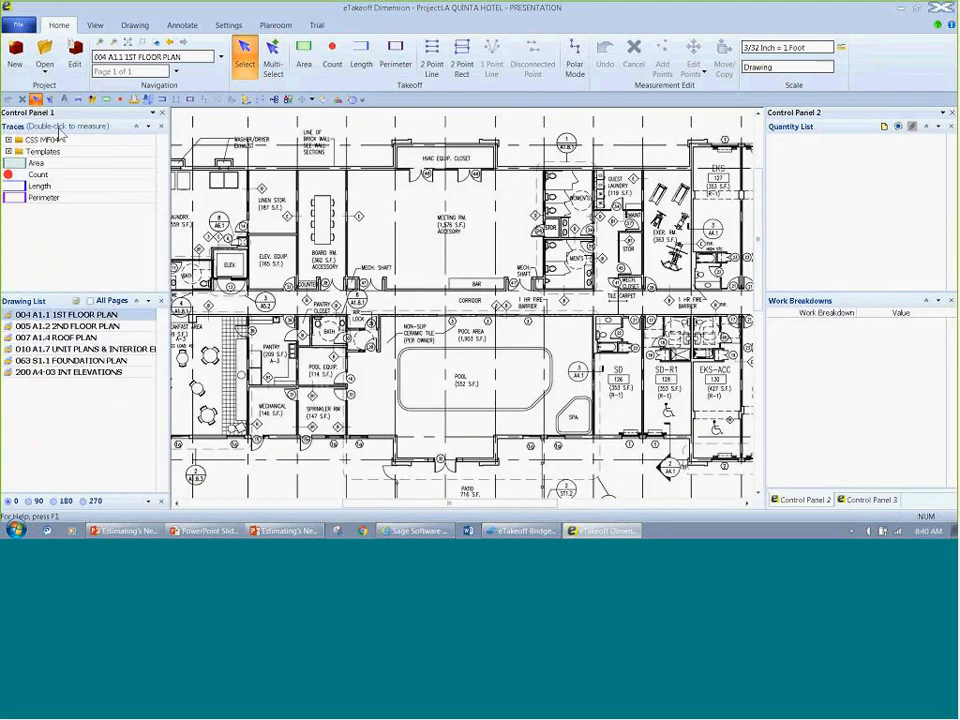
Step: View the list of panes that can be shown in Control Panel 1, without changing the selection
left_click(150, 127)
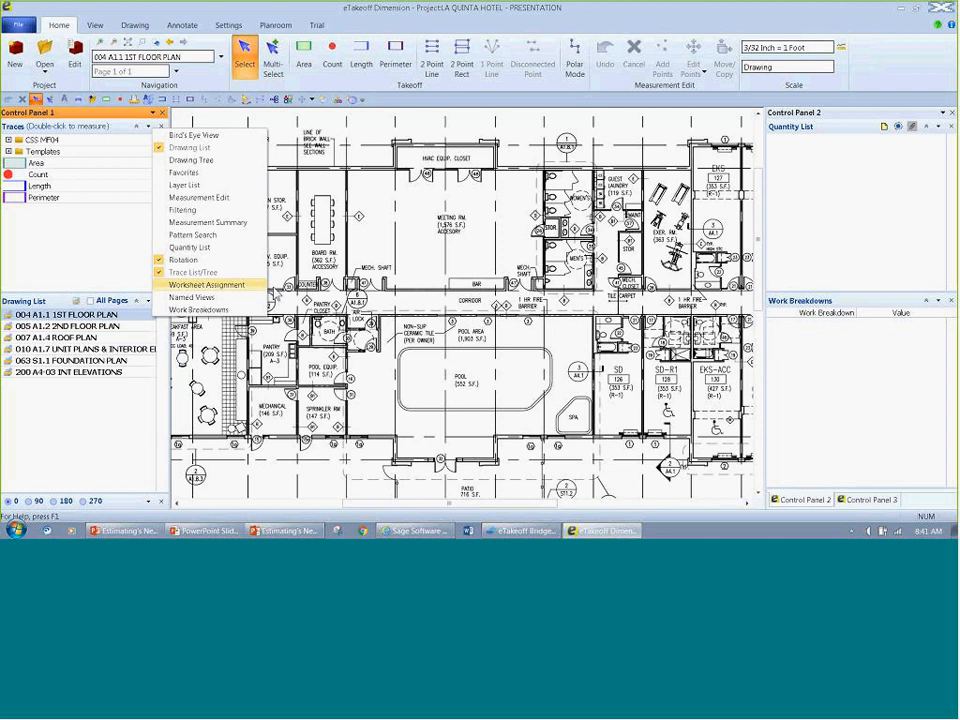
left_click(395, 248)
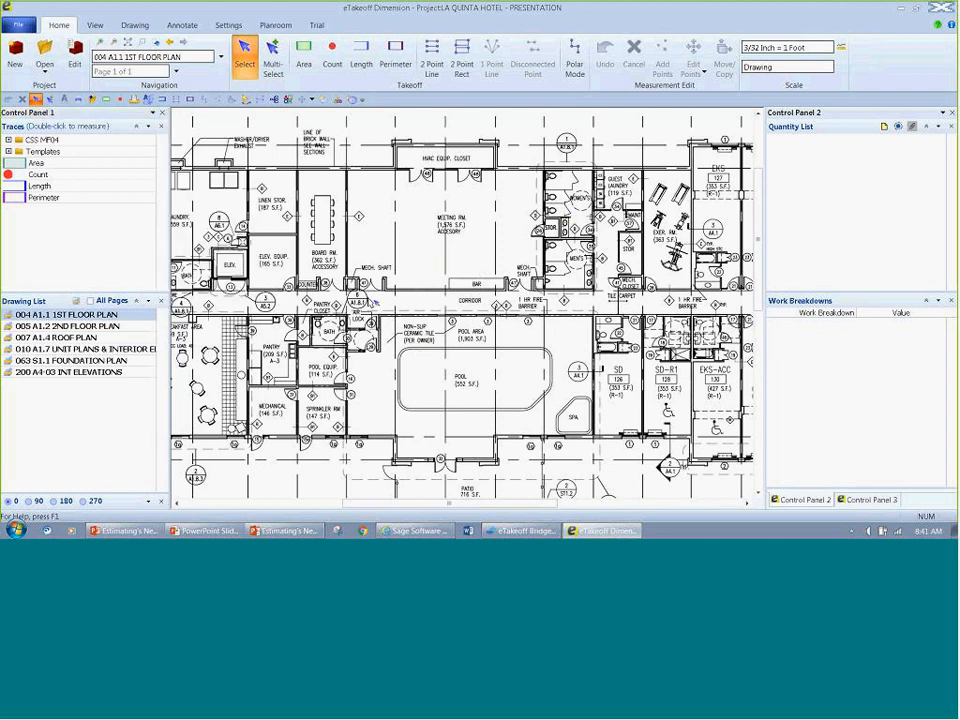
Step: Examine the first floor plan at different magnifications, including the laundry, break room and pool areas
scroll(421, 240, "down", 2)
scroll(418, 240, "down", 2)
scroll(418, 238, "up", 4)
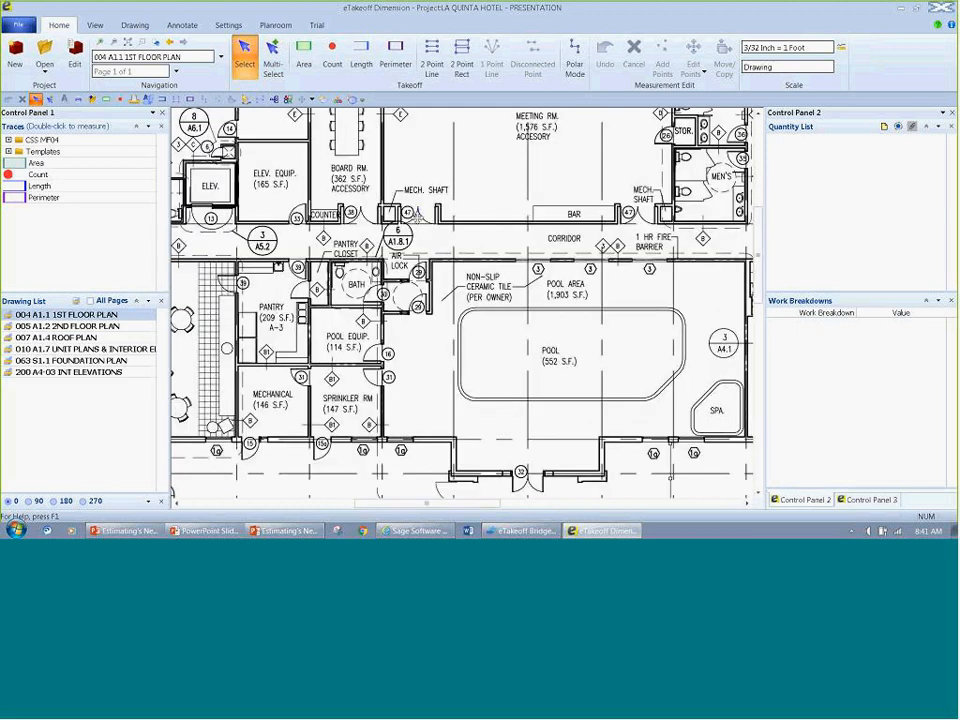
scroll(214, 208, "down", 2)
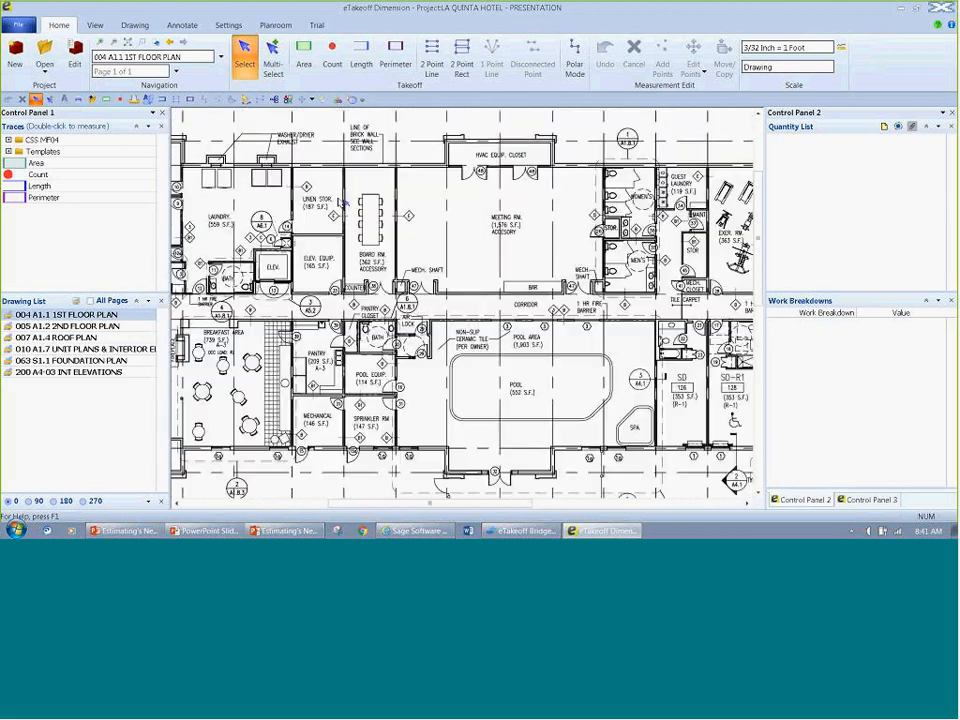
scroll(343, 203, "down", 2)
scroll(268, 198, "up", 1)
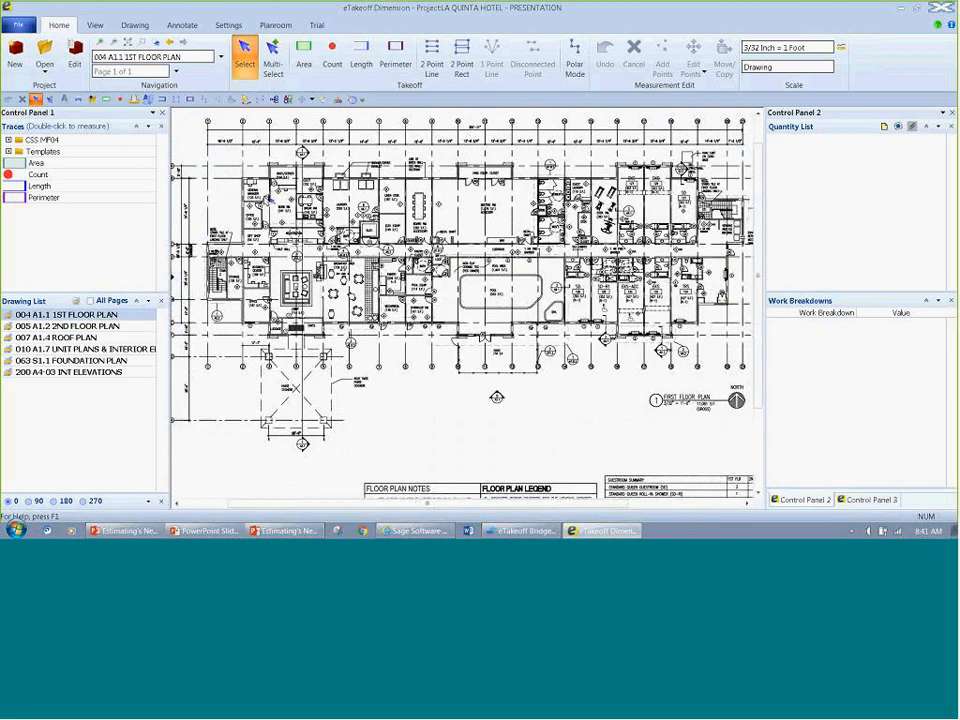
scroll(268, 199, "up", 3)
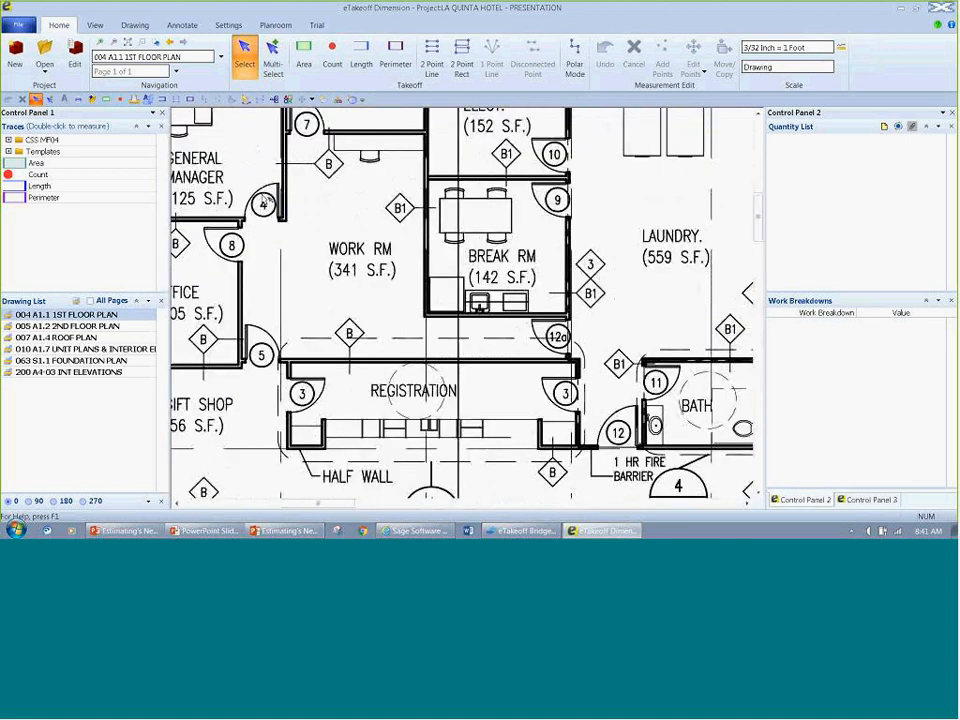
left_click_drag(614, 289, 425, 324)
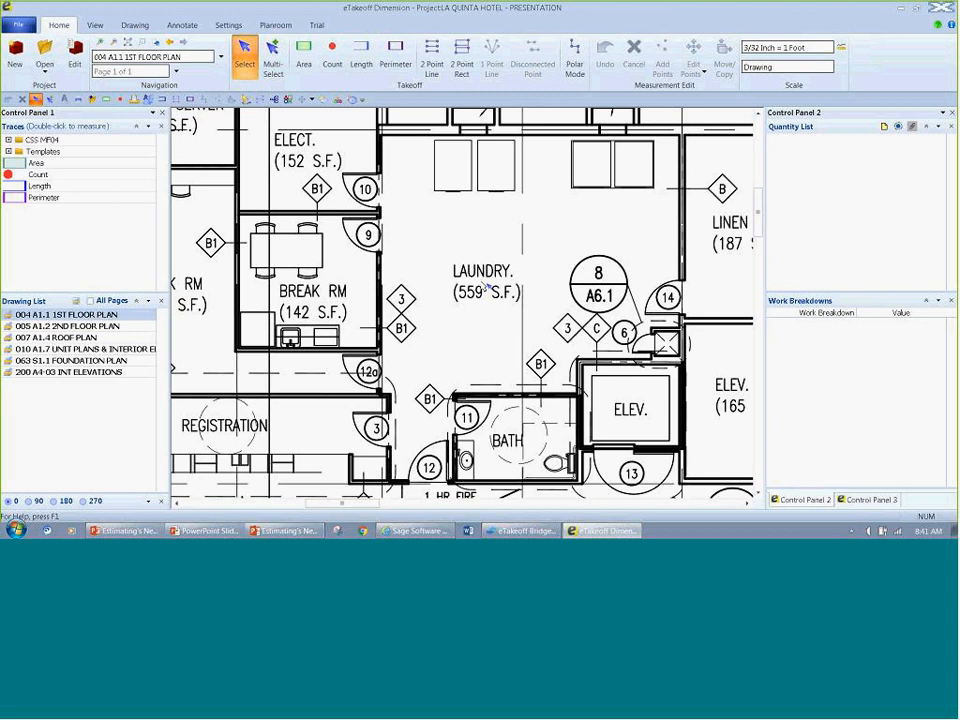
scroll(486, 287, "down", 1)
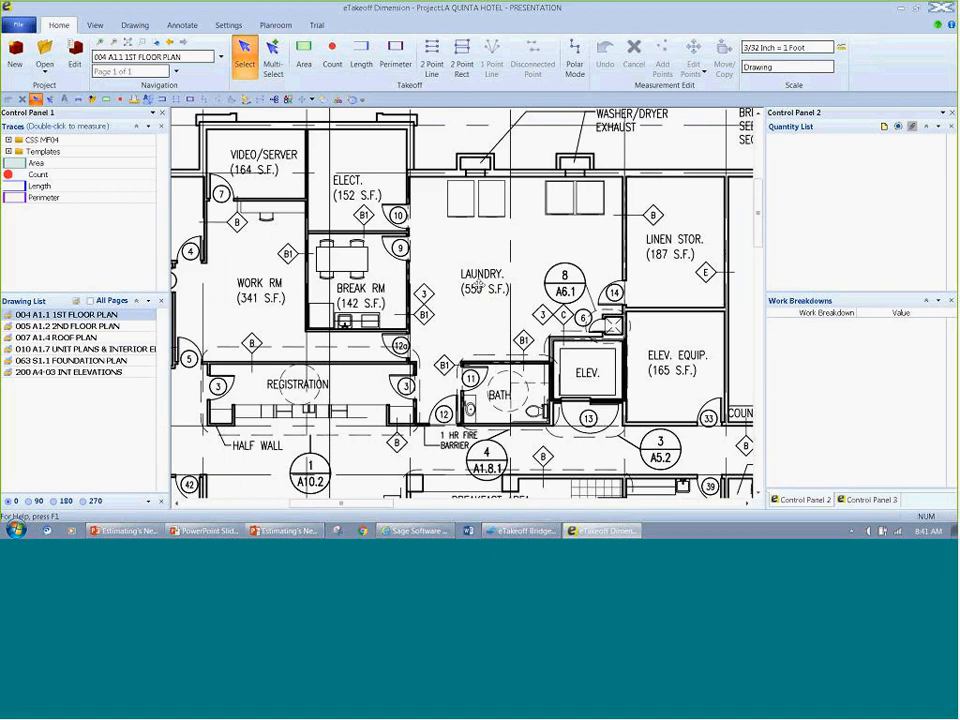
scroll(486, 287, "up", 1)
scroll(486, 287, "down", 2)
scroll(486, 287, "up", 1)
left_click_drag(464, 380, 449, 333)
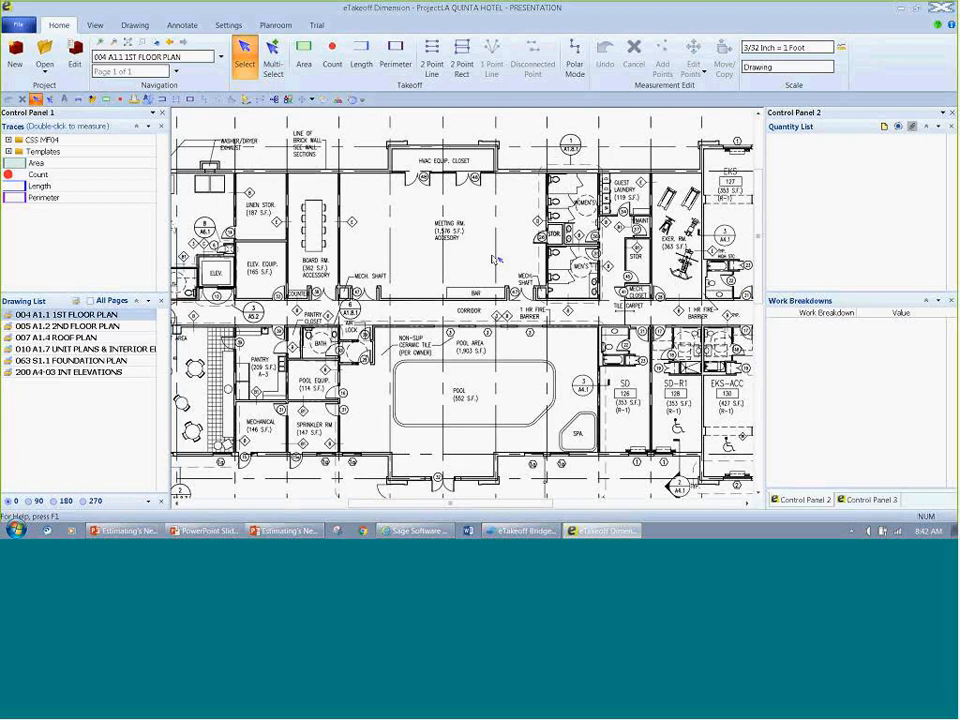
Step: Open the drawing 005 A1.2 2ND FLOOR PLAN and hide its measurement legend
left_click(78, 327)
right_click(266, 142)
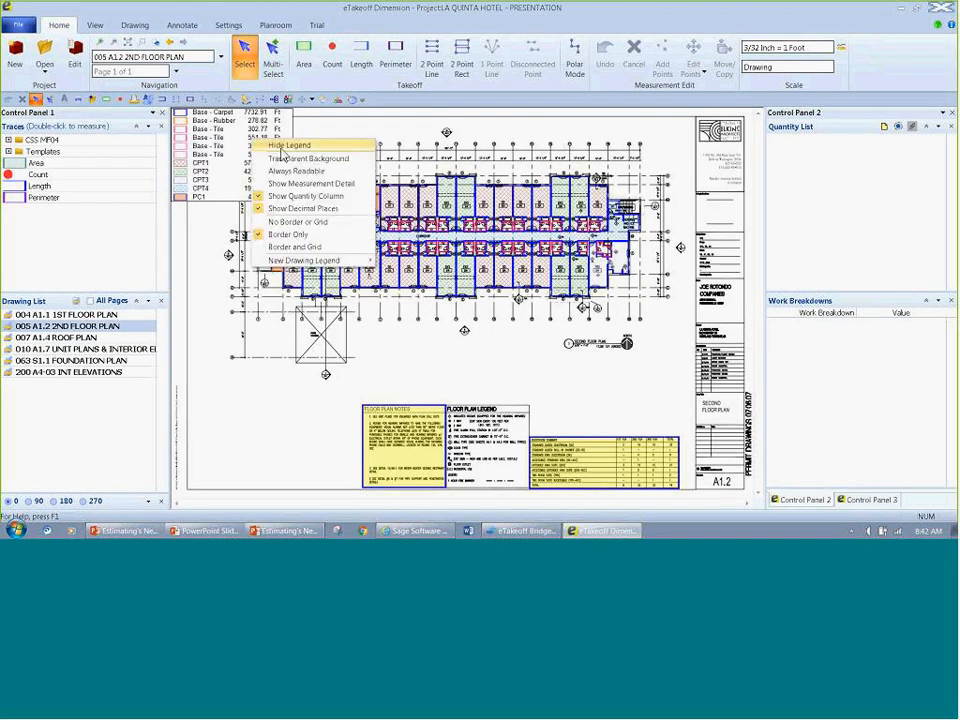
left_click(284, 148)
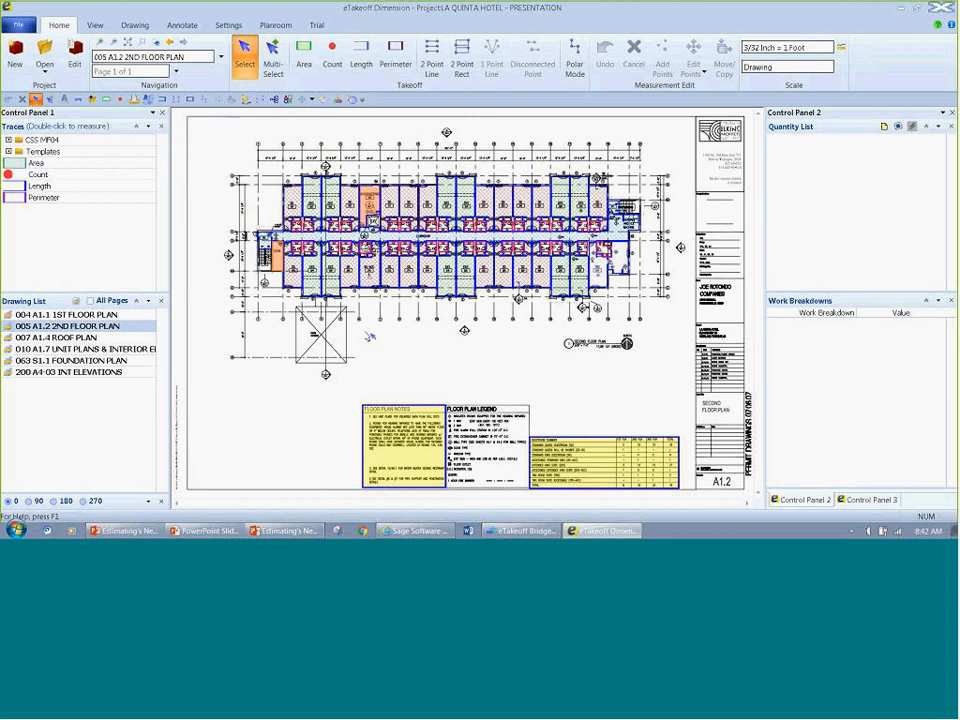
Step: Measure the crossed square below the second floor plan as a two-point rectangle, using the TempMat trace
mouse_move(362, 267)
scroll(300, 260, "up", 2)
left_click(274, 62)
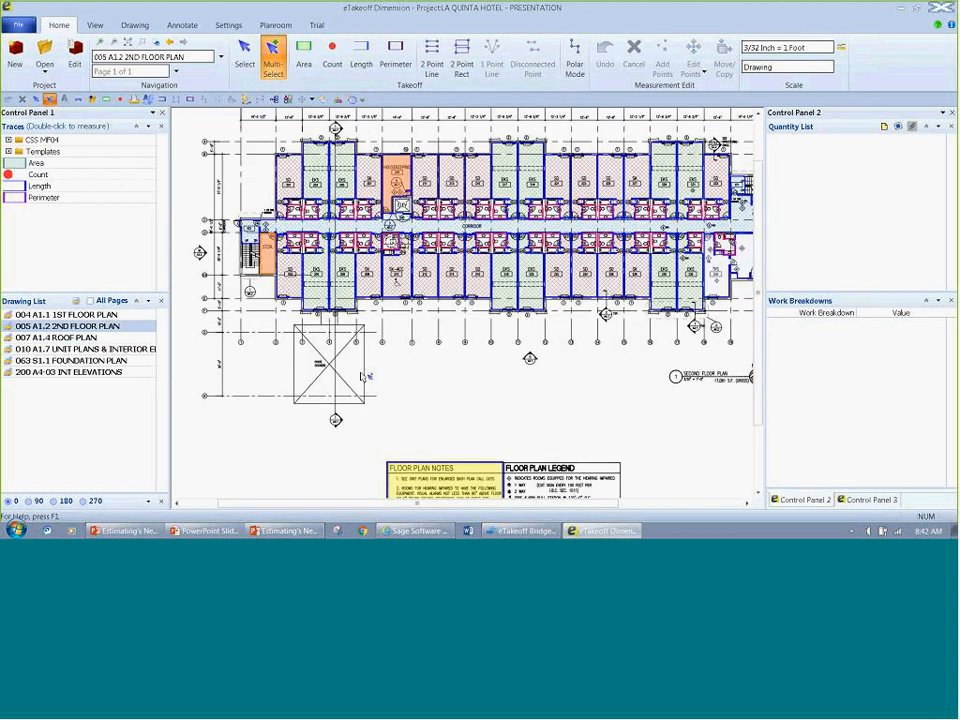
key("space")
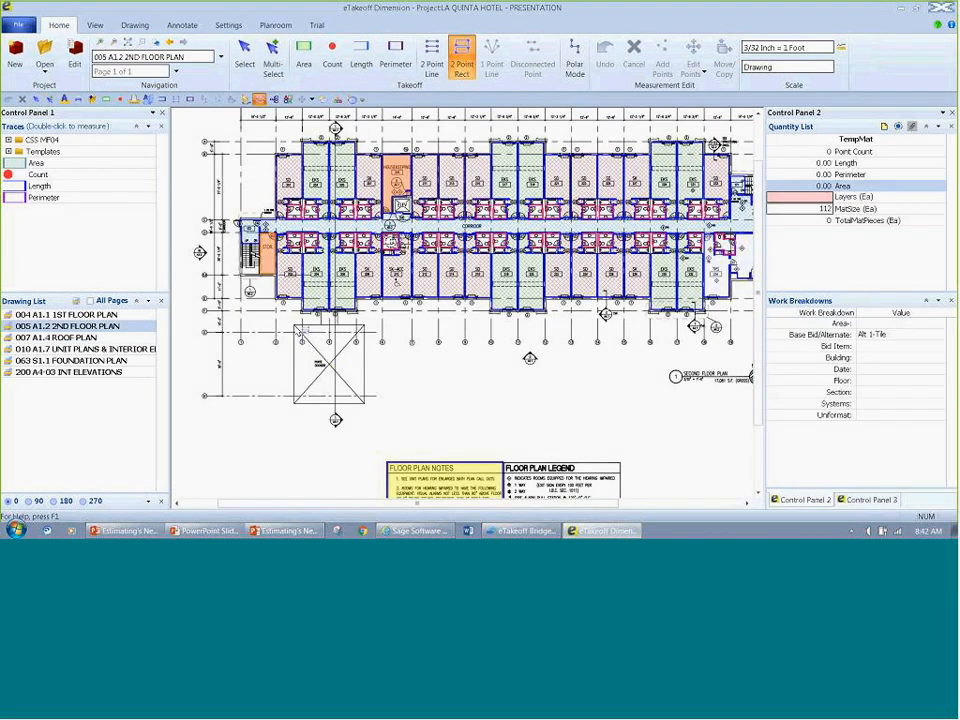
left_click(295, 326)
left_click(366, 404)
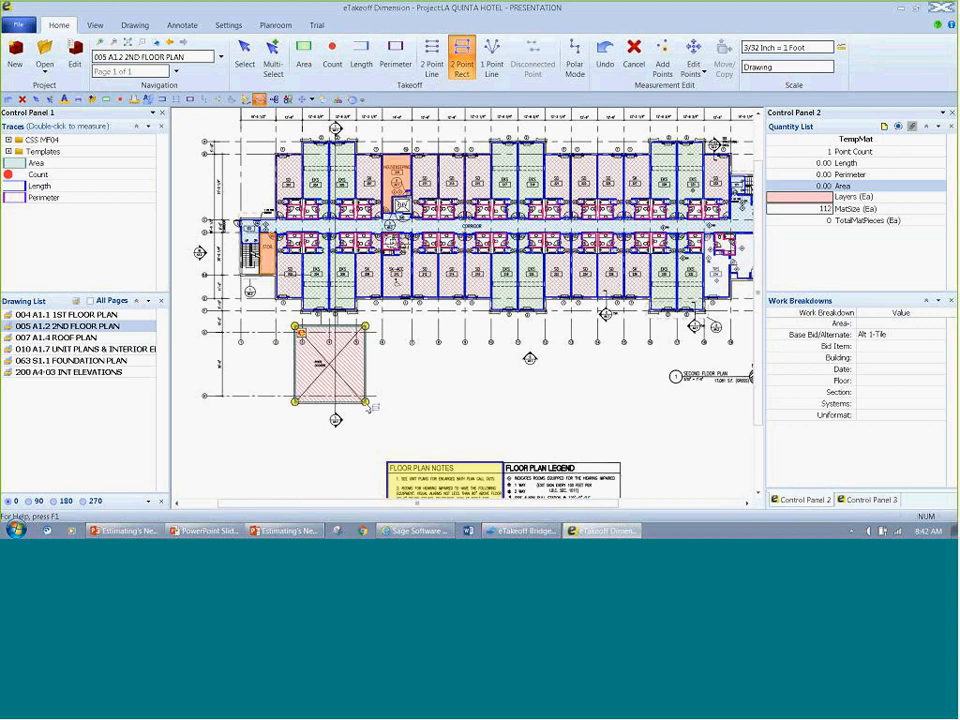
key("Escape")
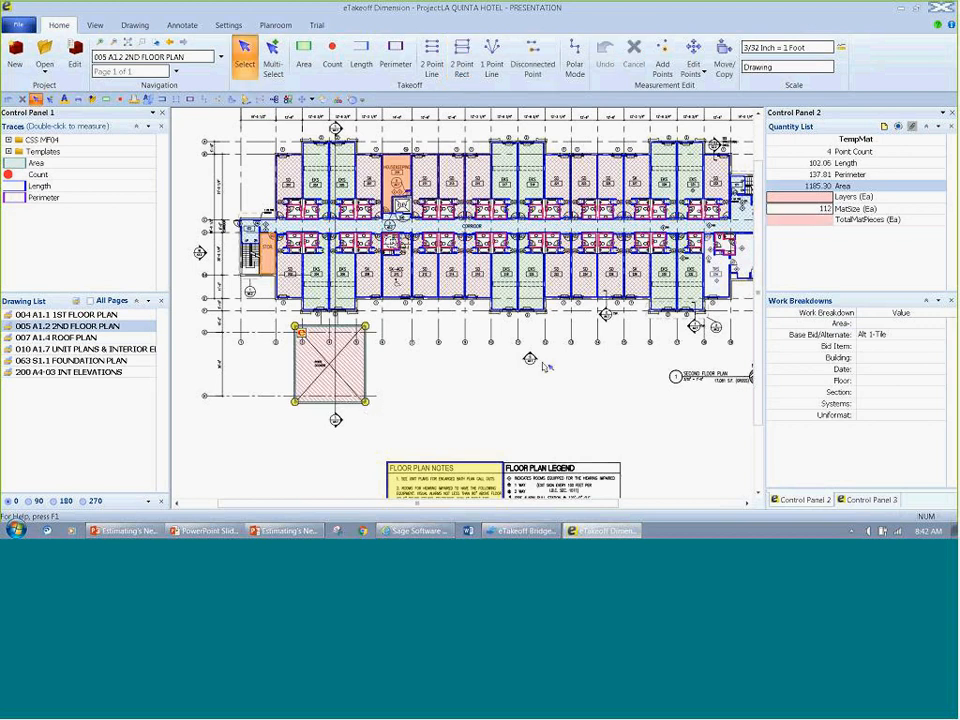
Step: Filter the drawing to show only the measurements created by the listed user
mouse_move(313, 362)
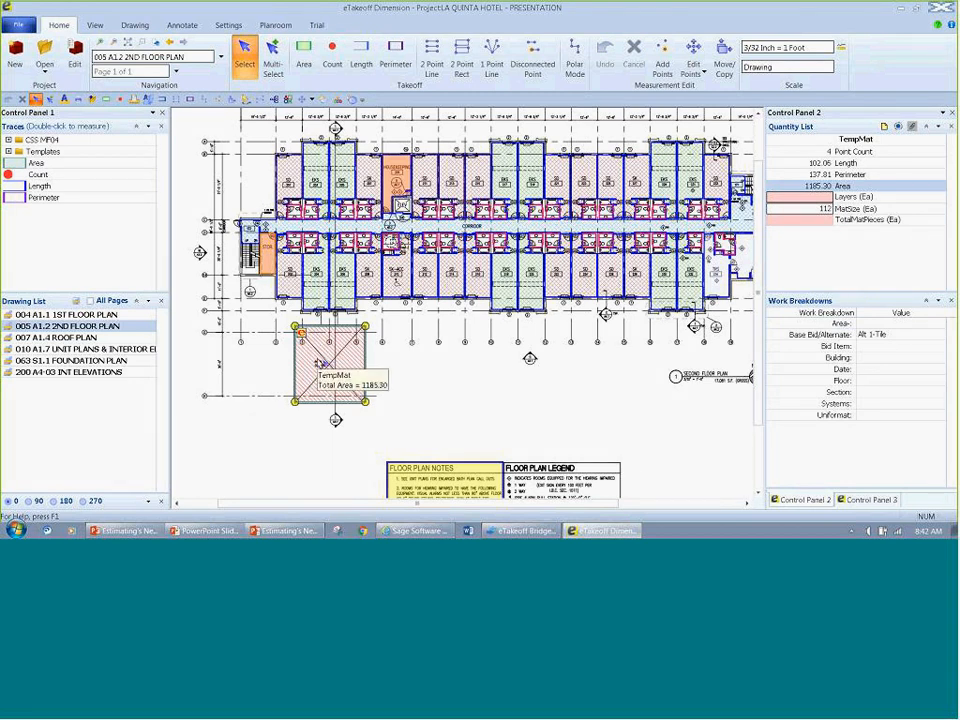
left_click(866, 499)
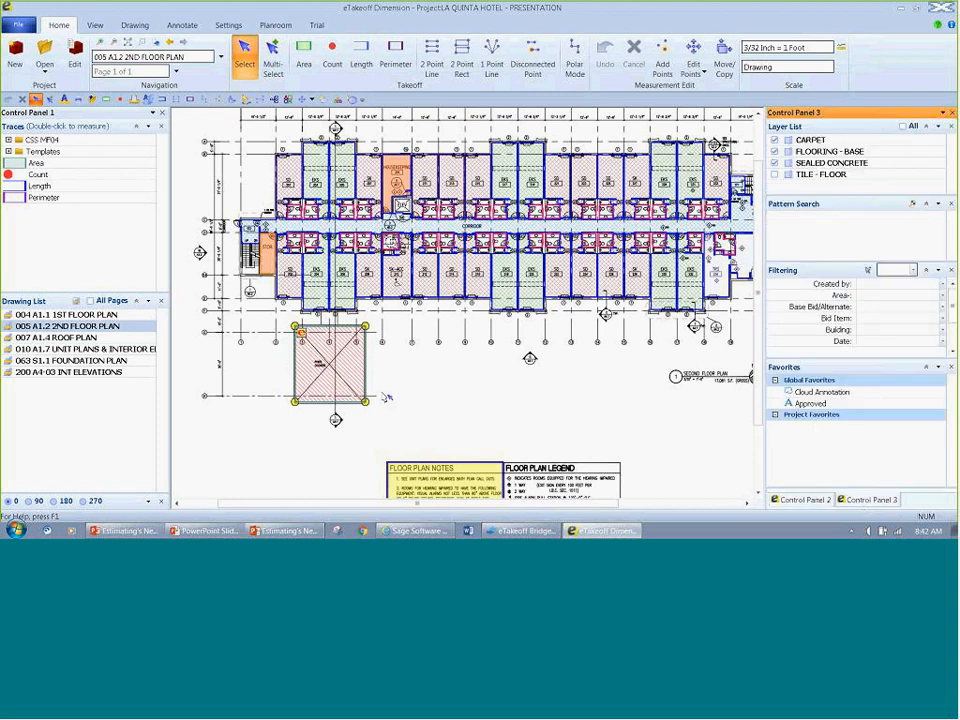
left_click(912, 270)
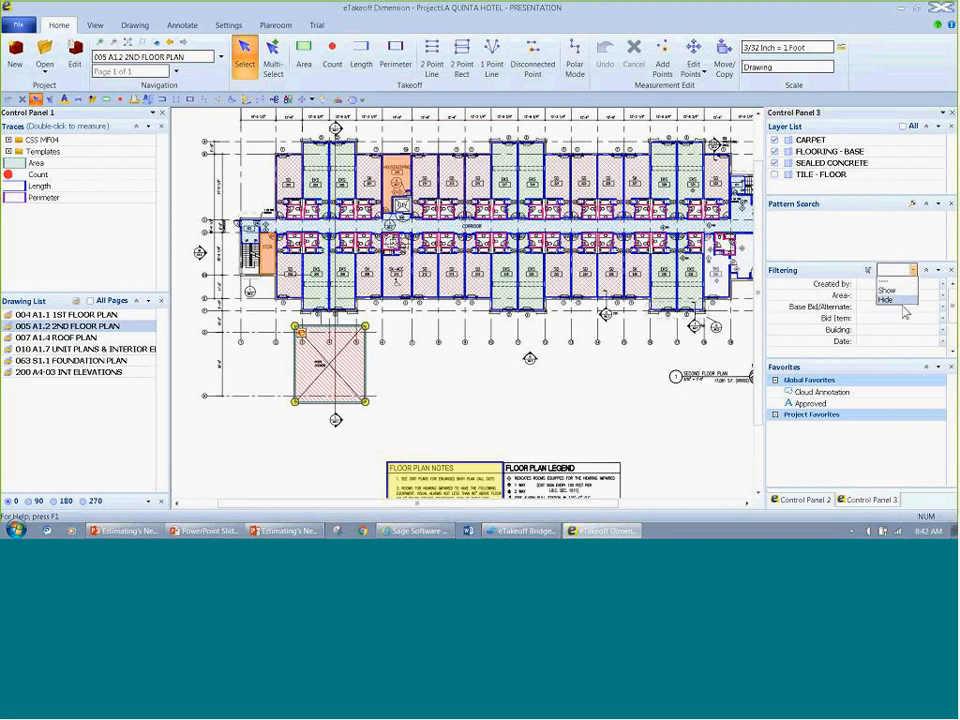
left_click(898, 290)
left_click(943, 286)
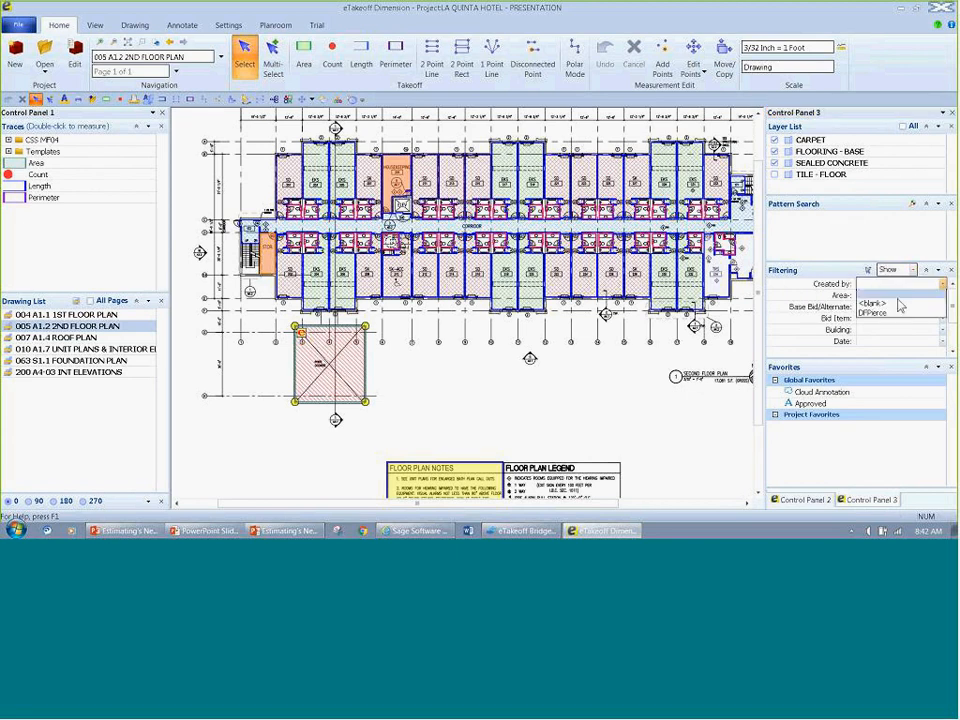
left_click(874, 313)
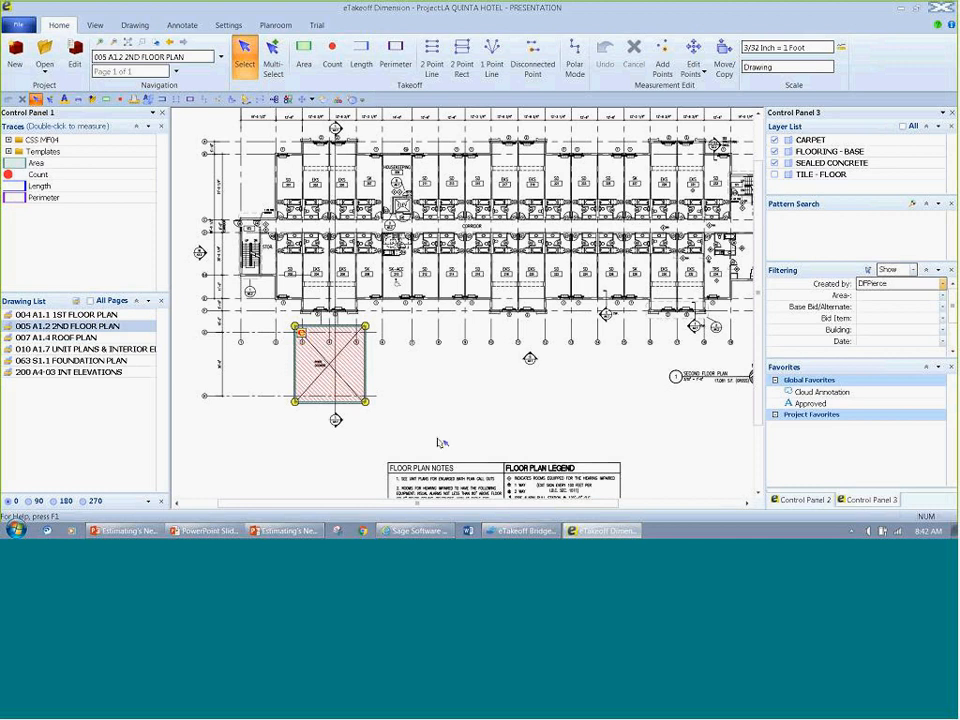
Step: Turn off the measurement filter and enlarge the Filtering section to reveal its remaining work breakdown fields
left_click(913, 271)
left_click(913, 271)
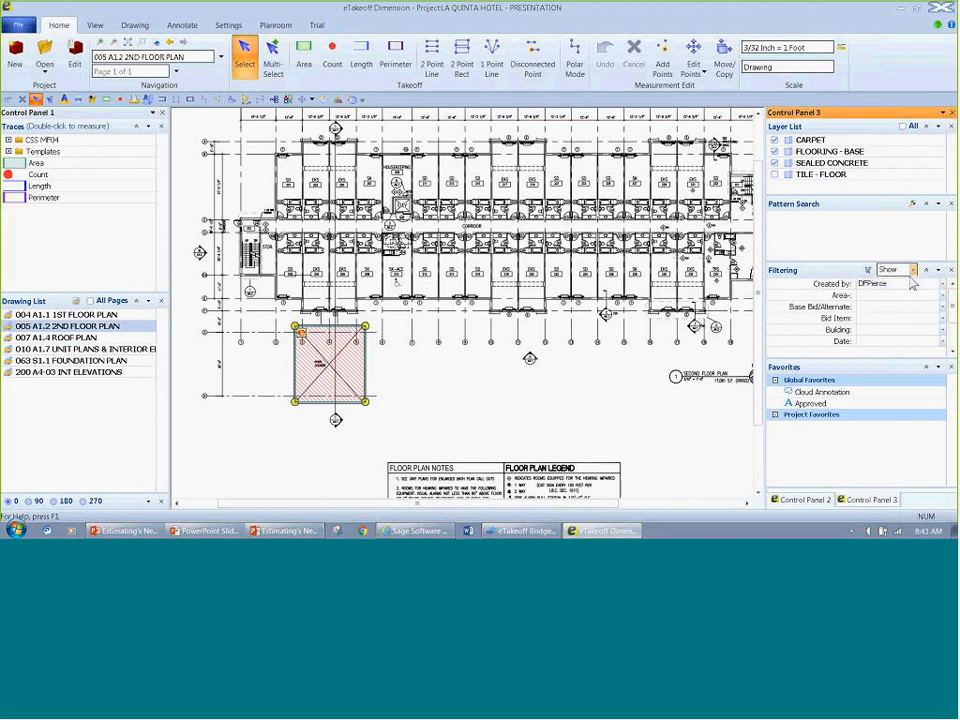
left_click(913, 271)
left_click(909, 284)
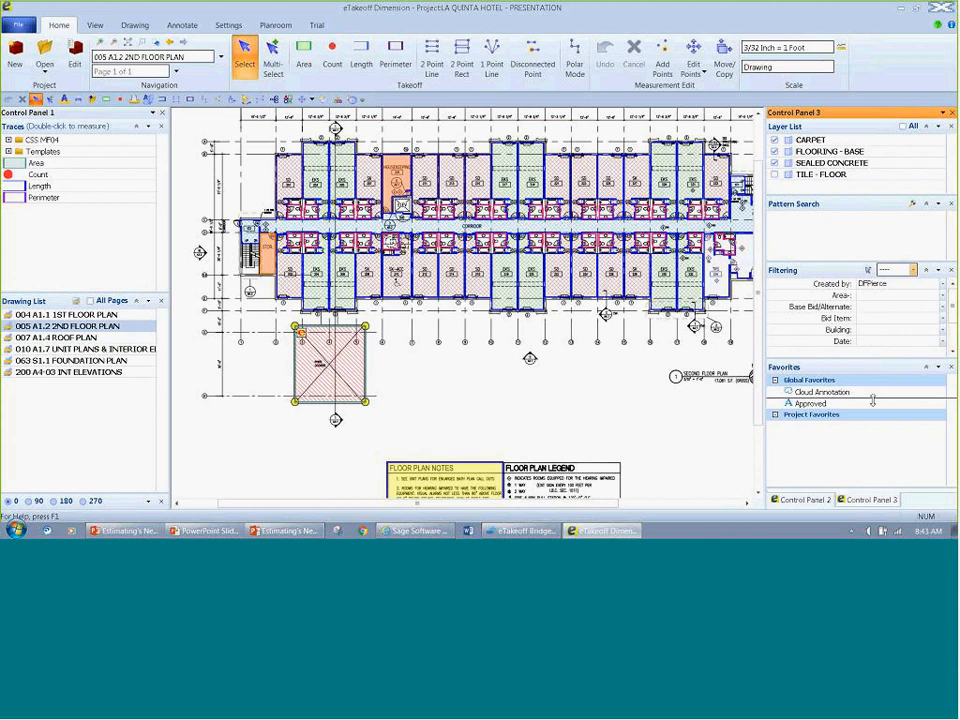
left_click_drag(871, 368, 871, 406)
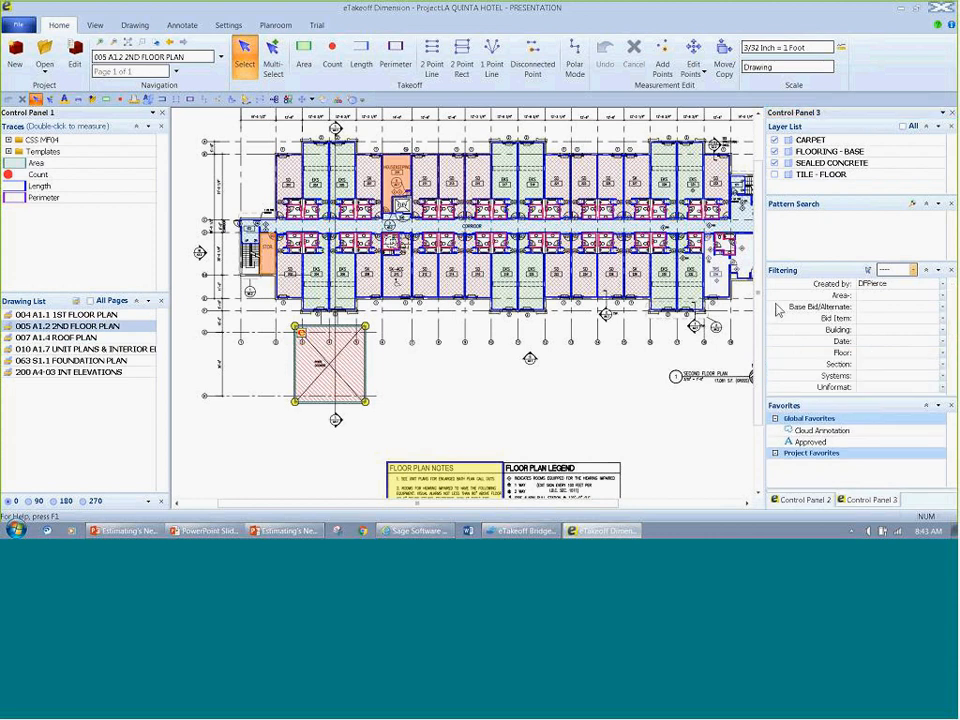
Step: Delete the rectangle measurement on the crossed square below the second floor plan
key("Delete")
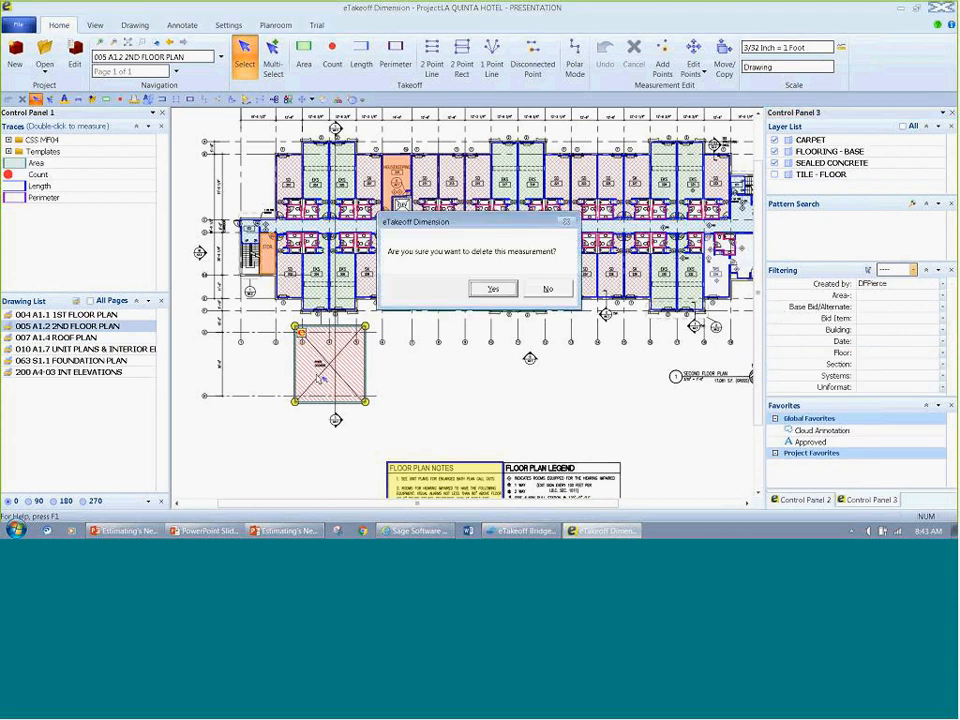
key("Return")
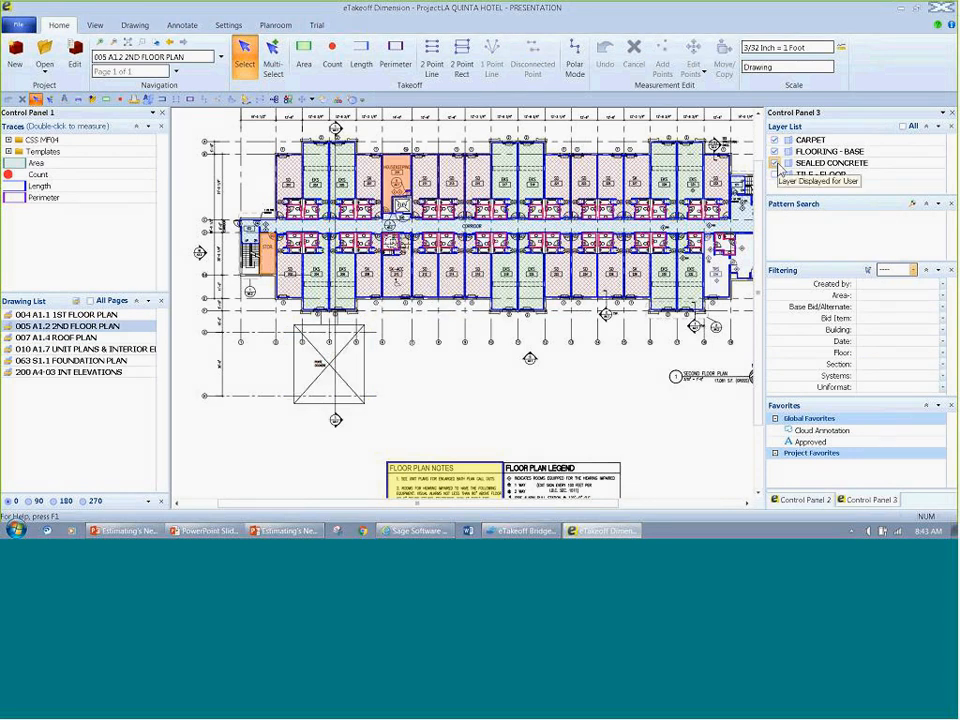
Step: Hide the FLOORING - BASE and SEALED CONCRETE layers so that only the CARPET layer is displayed
left_click(776, 172)
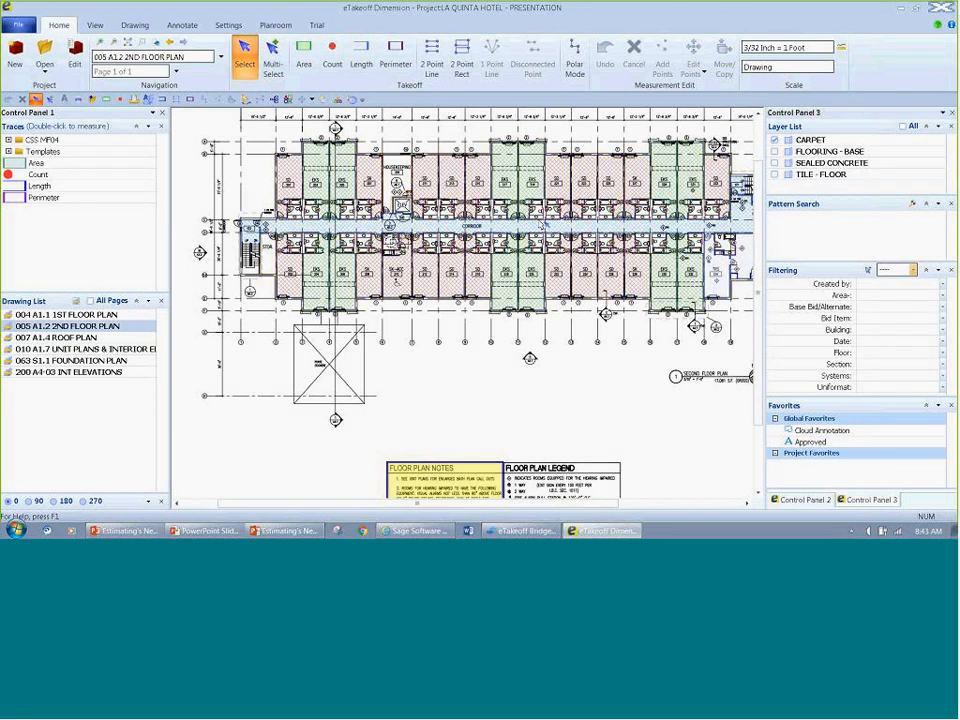
mouse_move(509, 229)
scroll(376, 252, "down", 2)
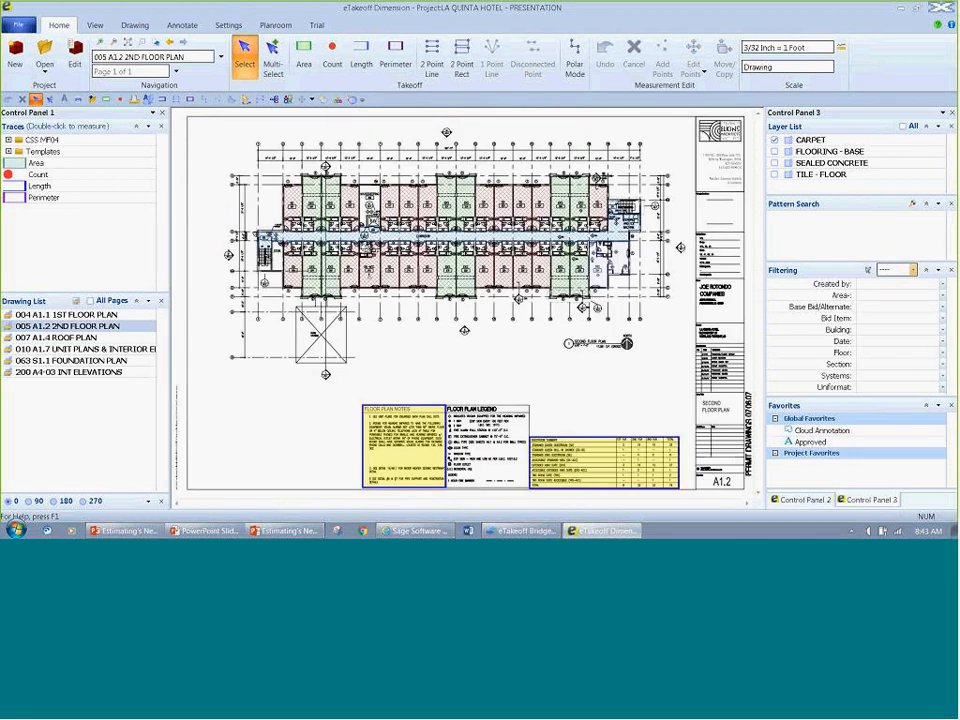
Step: Multi-select the carpet measurements in the left half of the second floor plan and assign them the Floor work breakdown Floor 1
left_click(273, 62)
left_click_drag(251, 126, 455, 352)
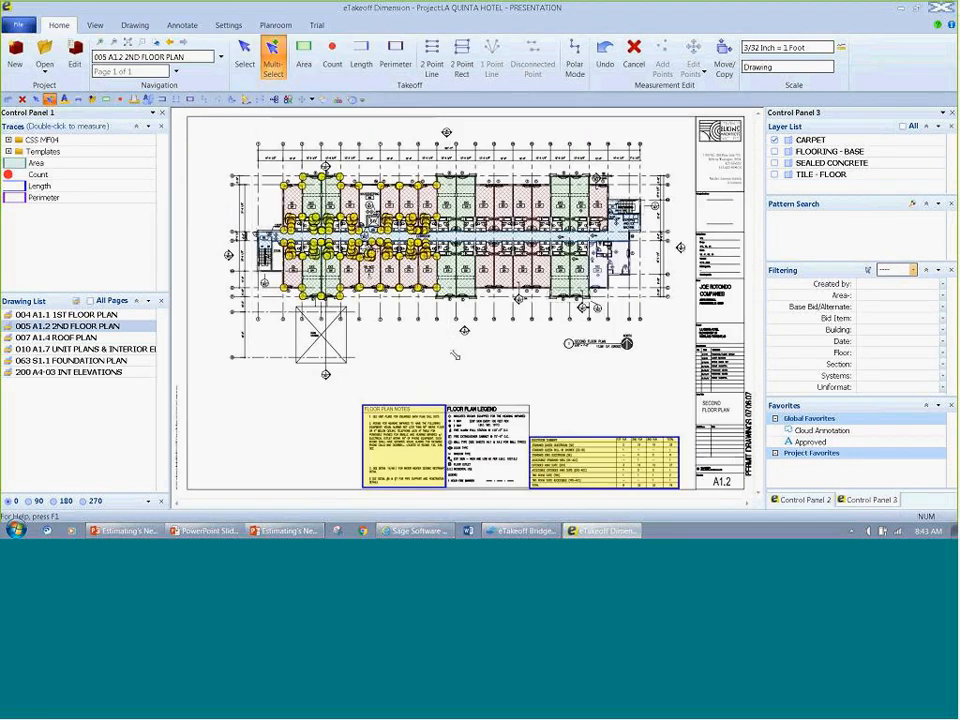
left_click(940, 353)
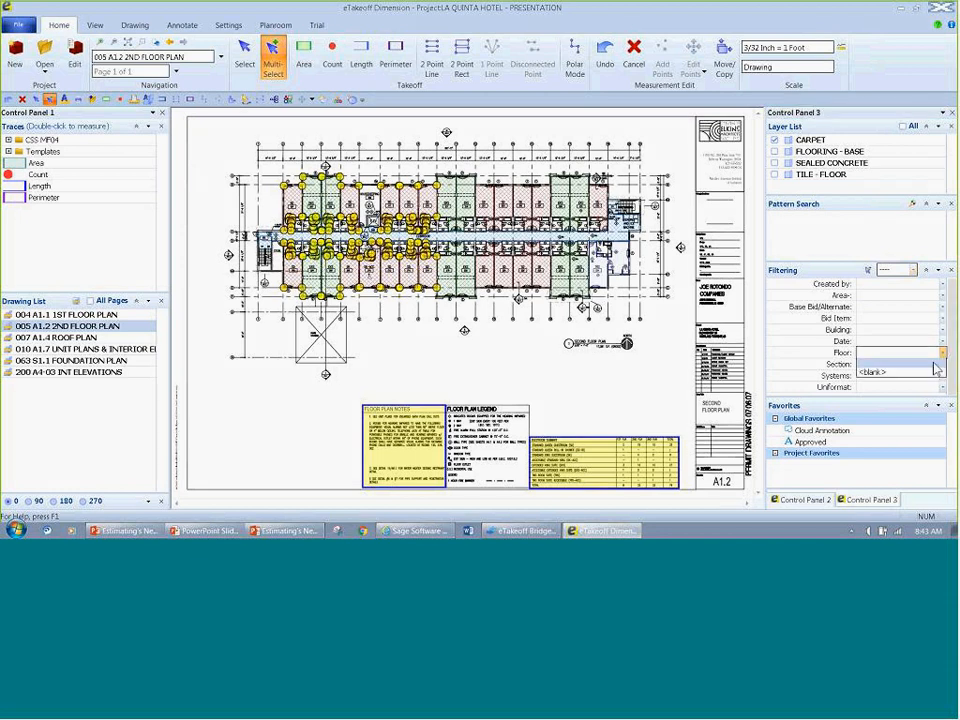
left_click(918, 371)
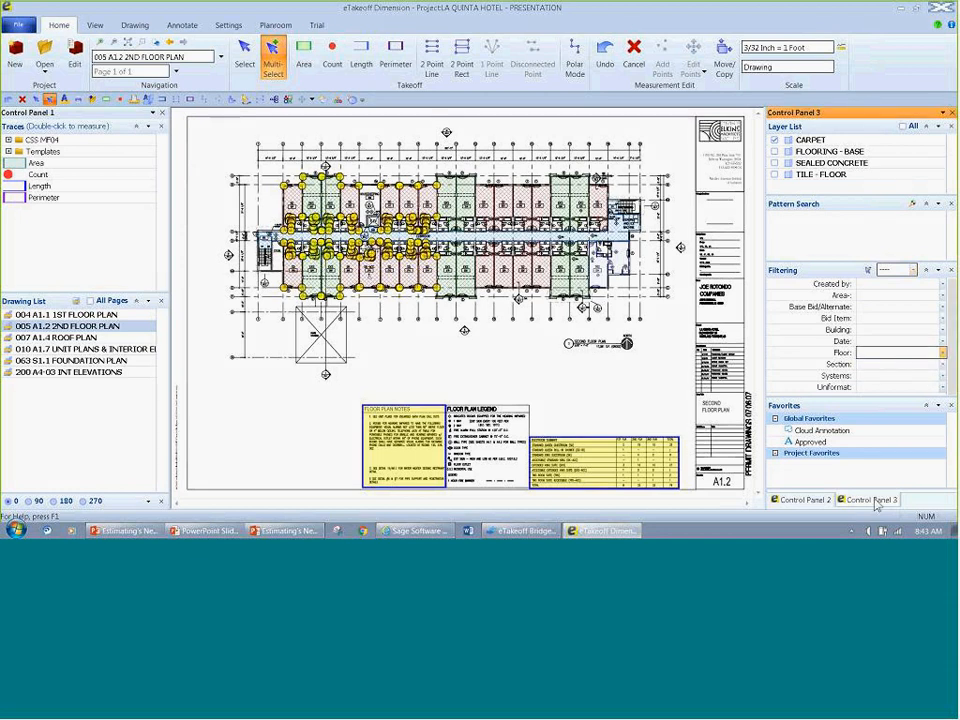
left_click(808, 501)
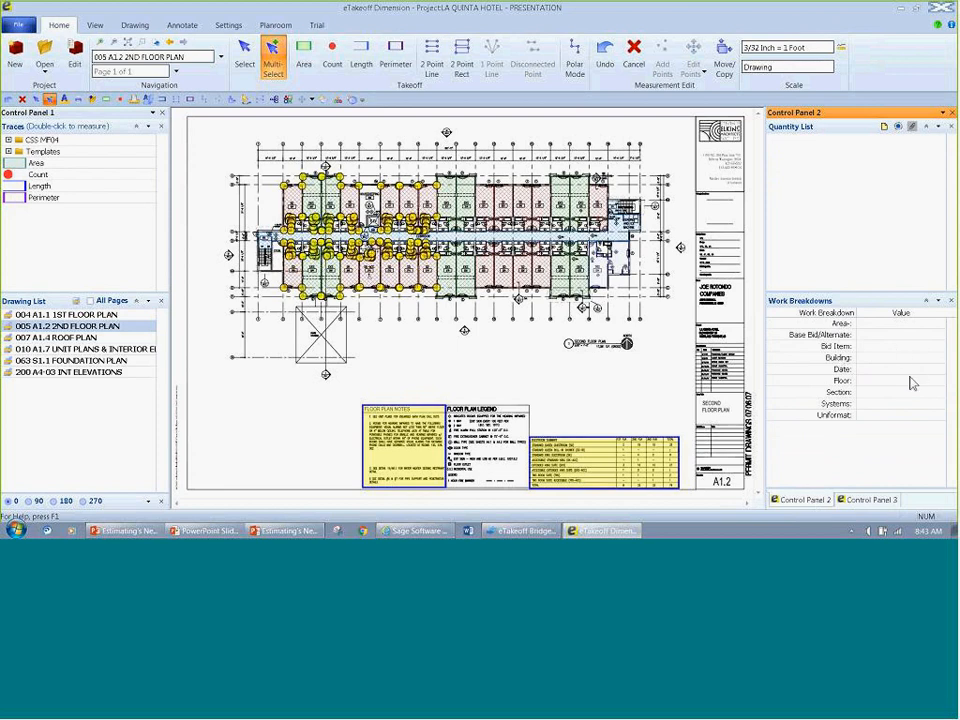
left_click(940, 382)
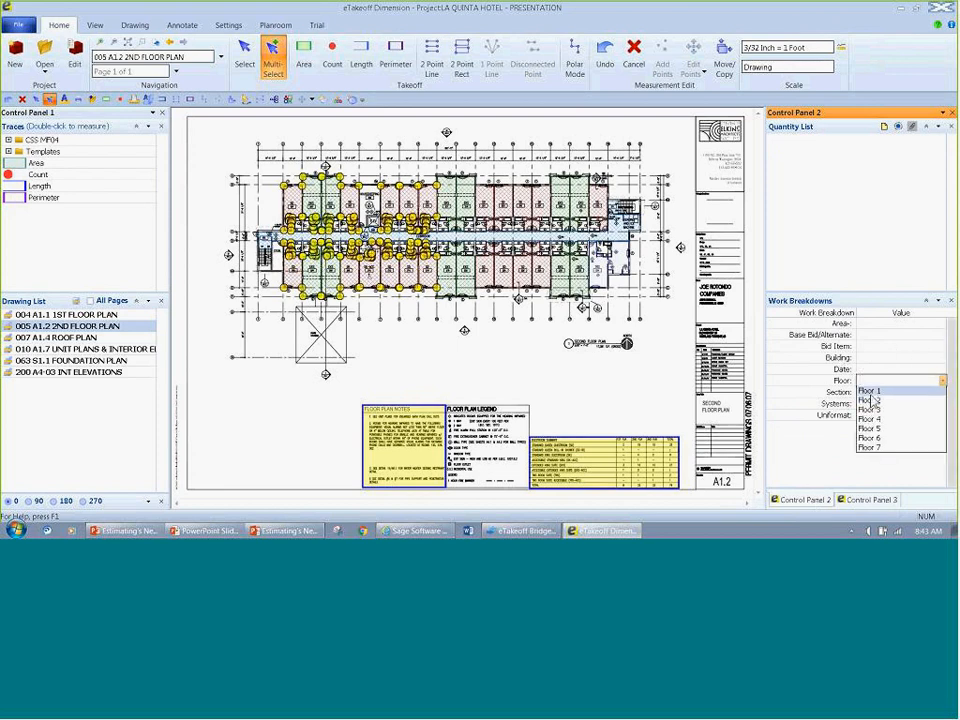
key("Return")
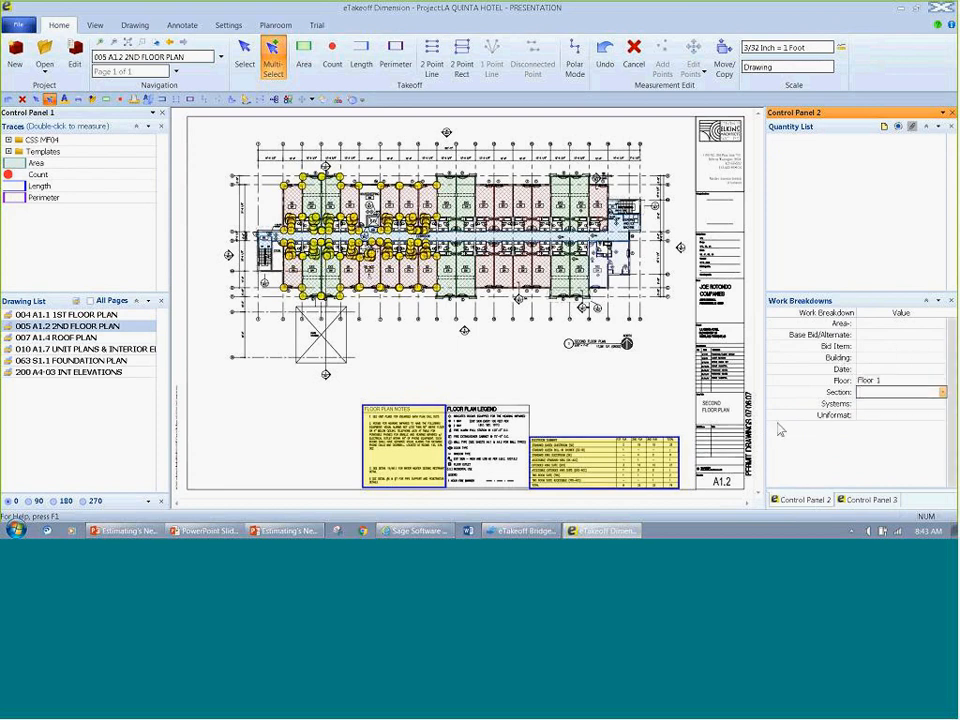
left_click(793, 436)
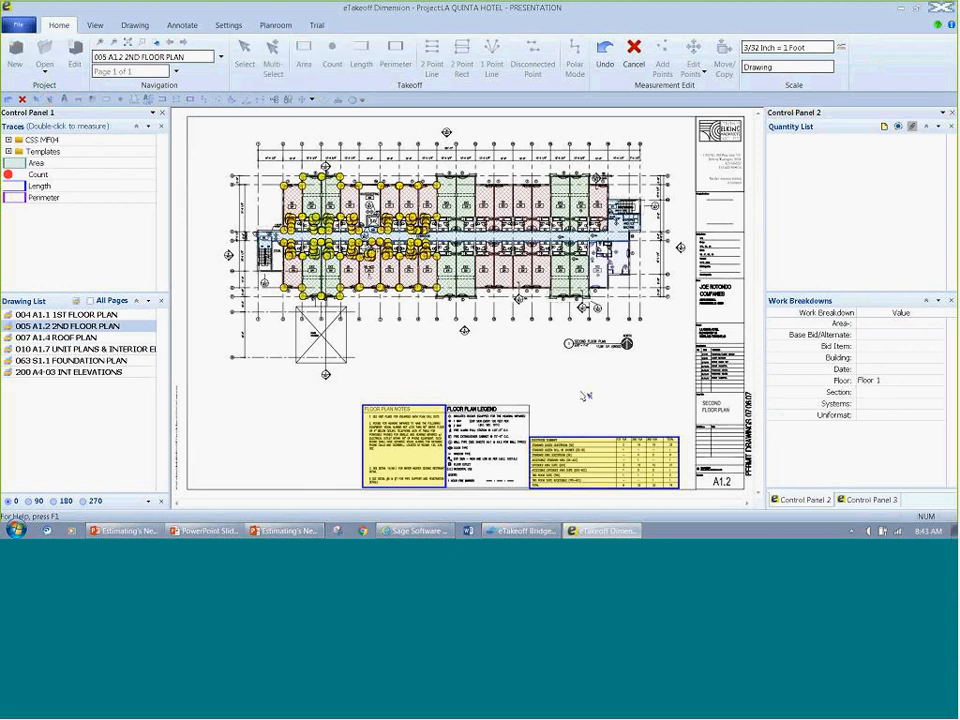
key("Escape")
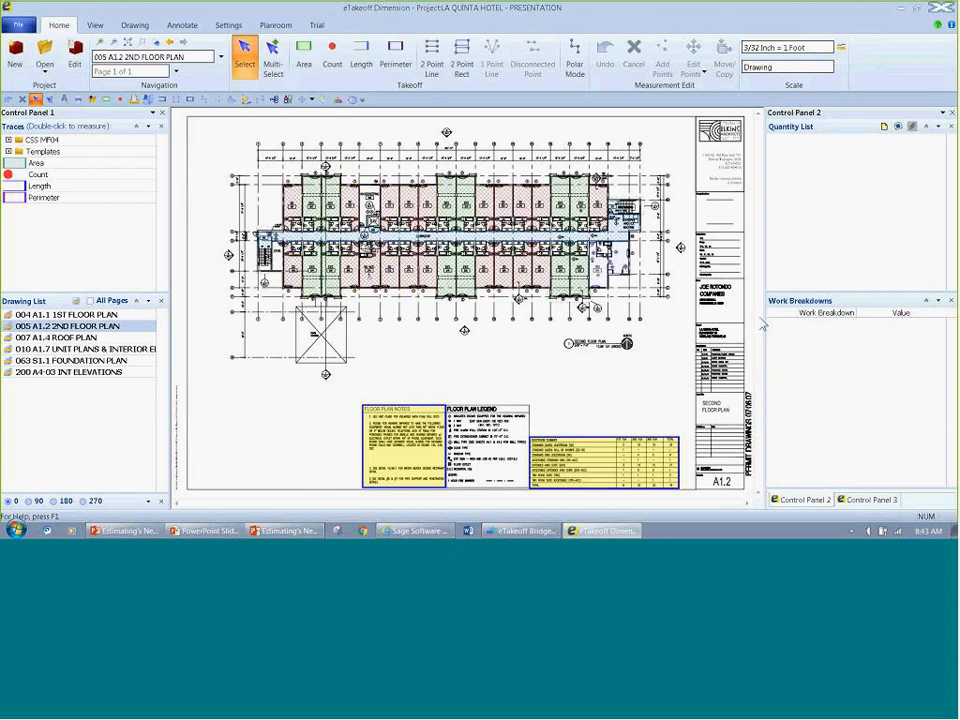
Step: Filter the second floor plan to show only the measurements whose Floor work breakdown is Floor 1
left_click(868, 500)
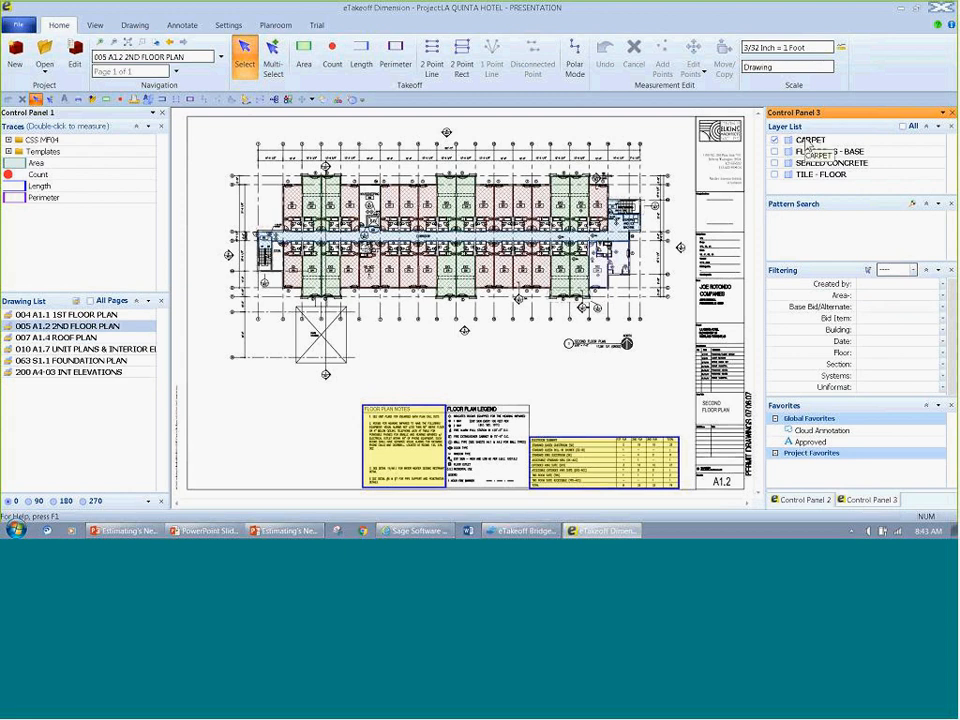
left_click(912, 270)
left_click(895, 286)
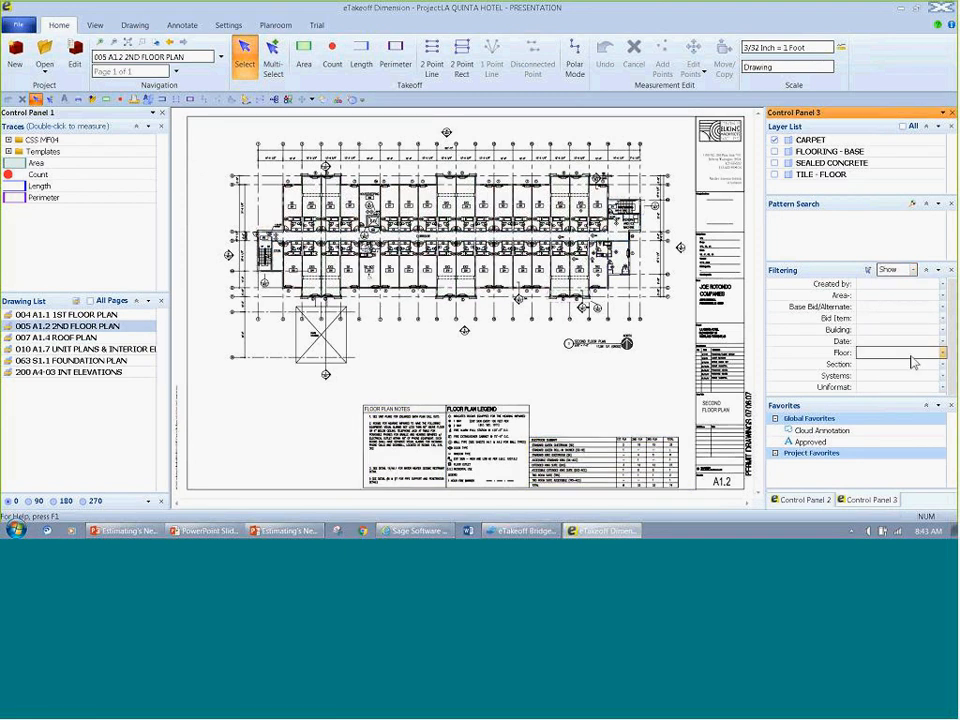
left_click(941, 353)
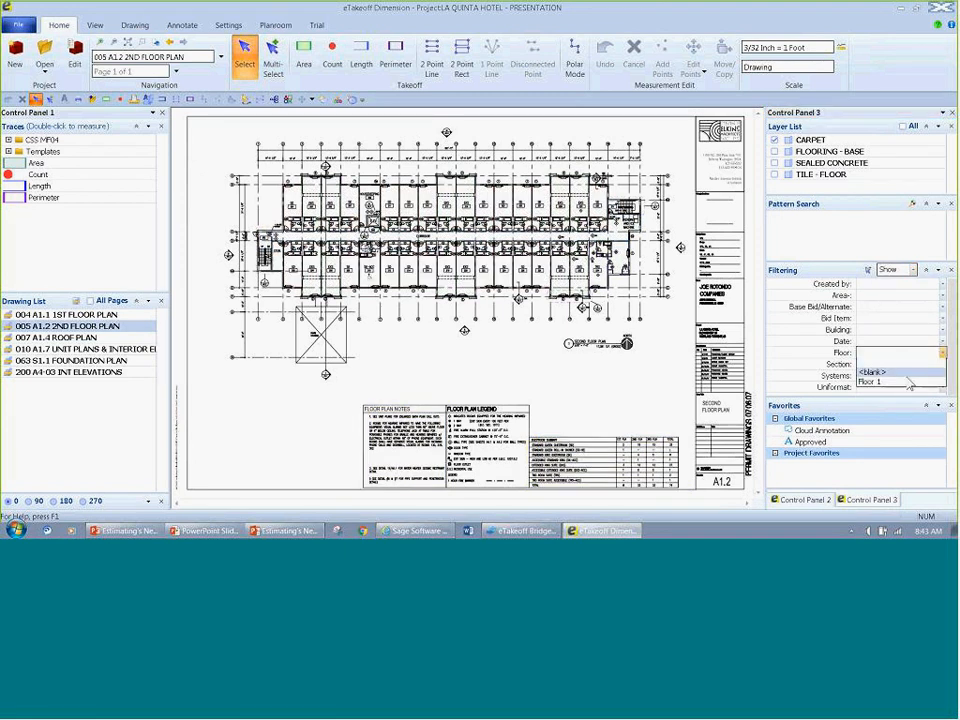
left_click(905, 382)
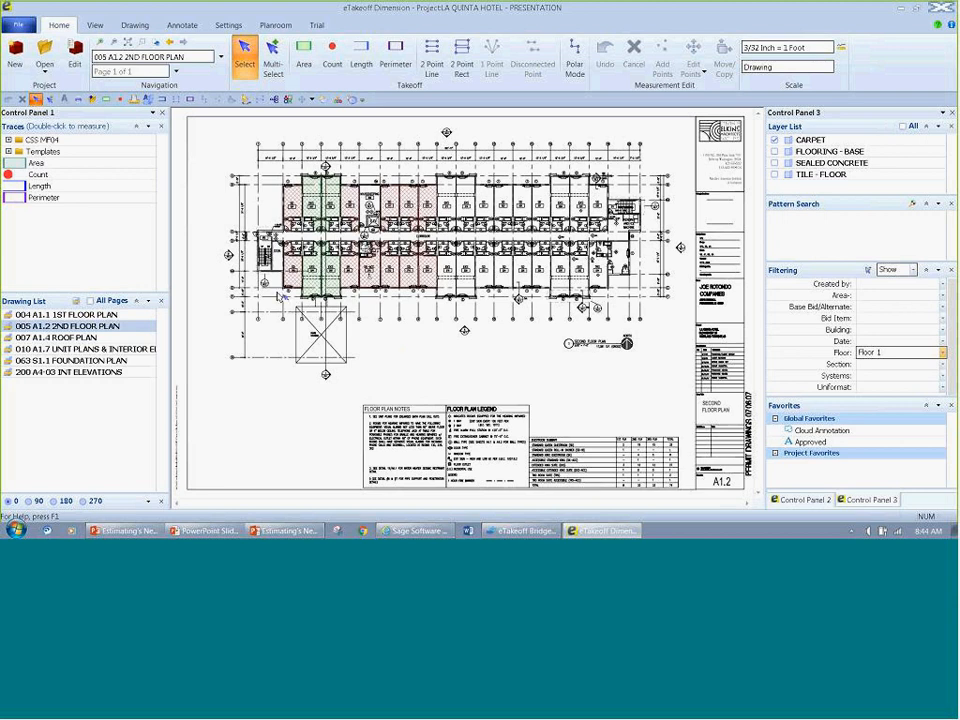
left_click(108, 316)
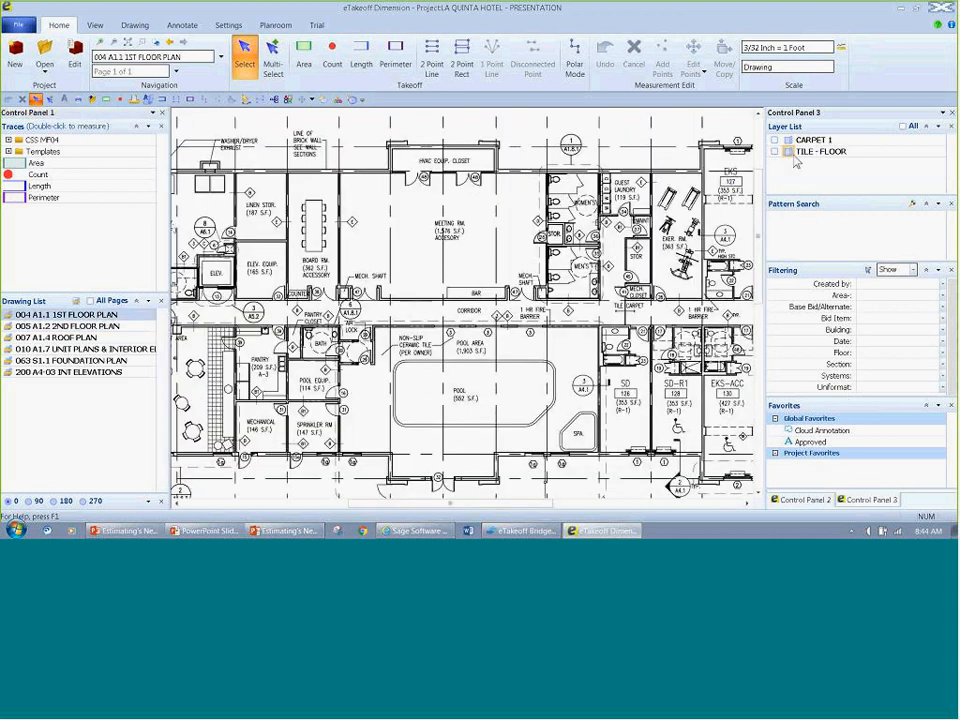
left_click(805, 499)
left_click(866, 499)
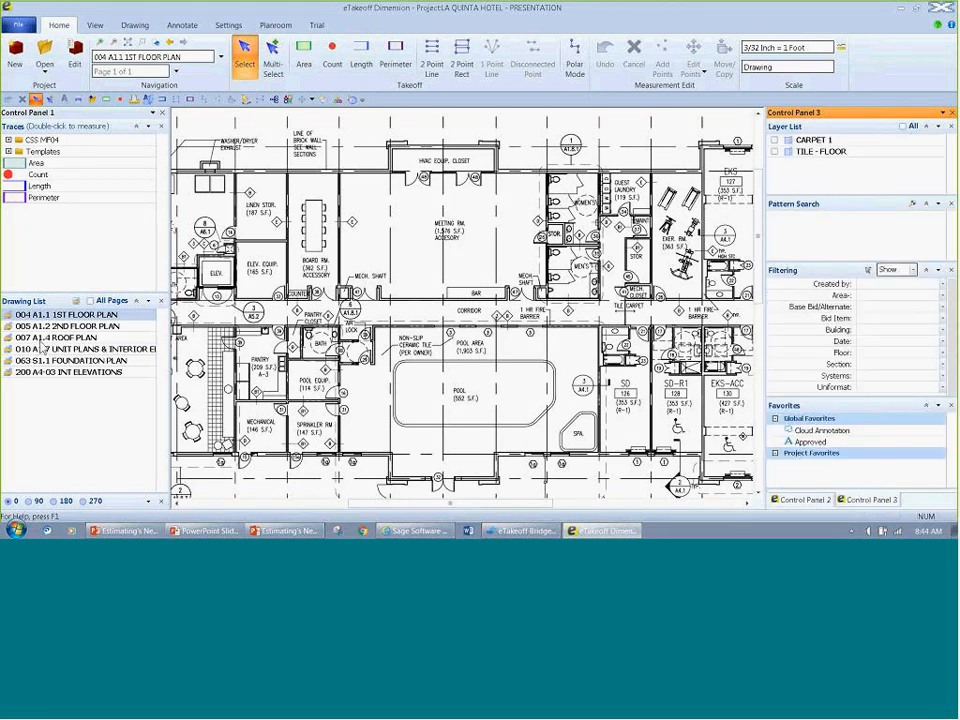
Step: Reopen the drawing 005 A1.2 2ND FLOOR PLAN and turn off the measurement filter
left_click(68, 326)
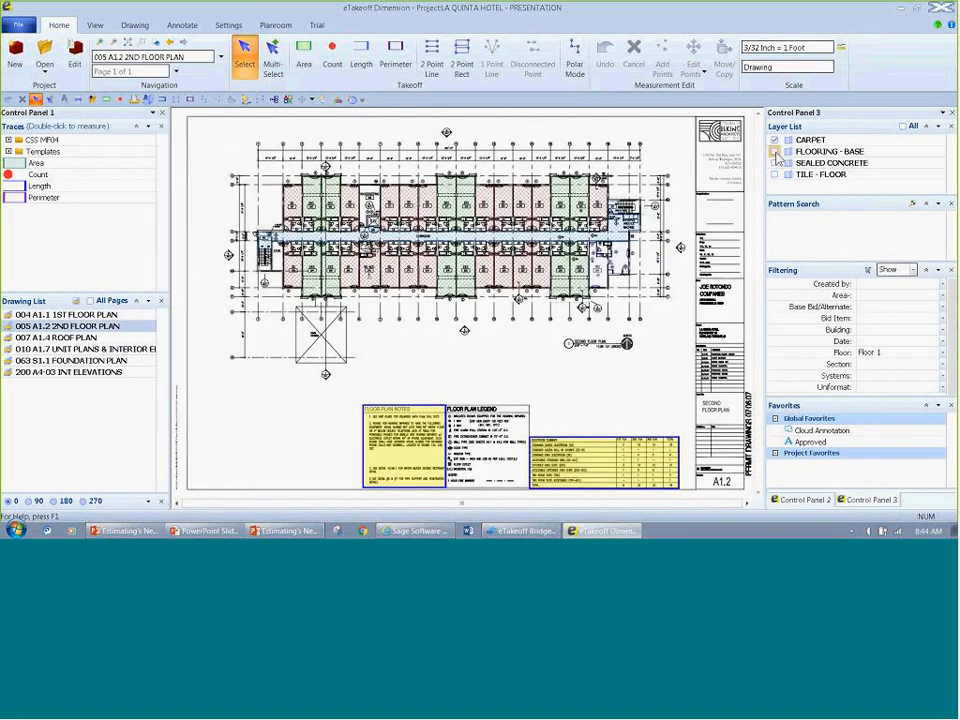
left_click(913, 270)
left_click(905, 288)
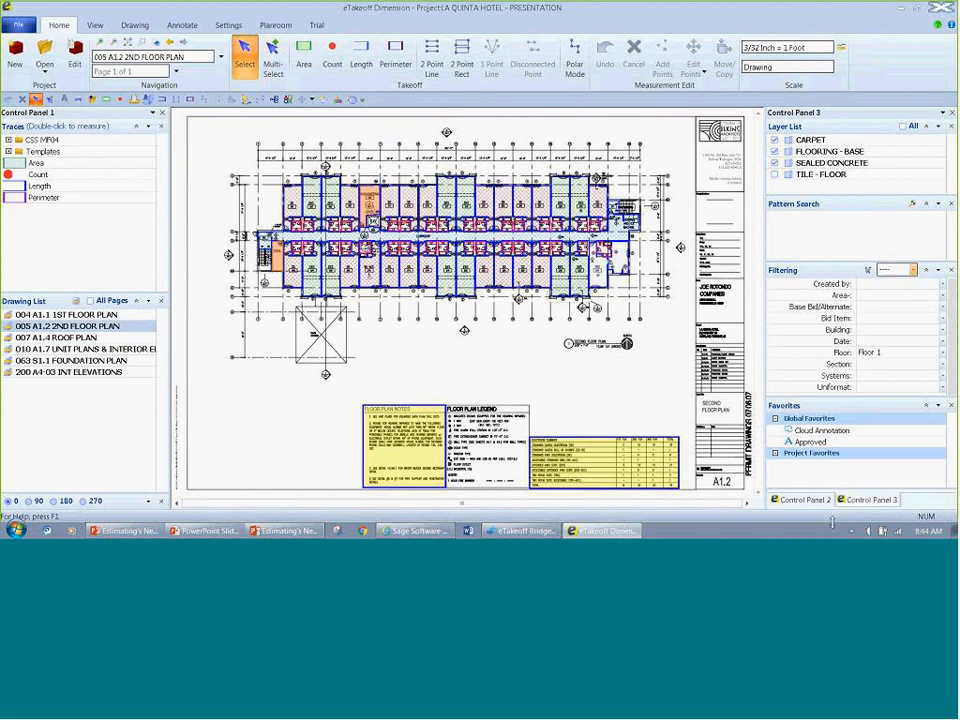
Step: On the drawing 004 A1.1 1ST FLOOR PLAN, measure the meeting room's leftmost bay as a four-point area with the Quantity List displayed
left_click(818, 500)
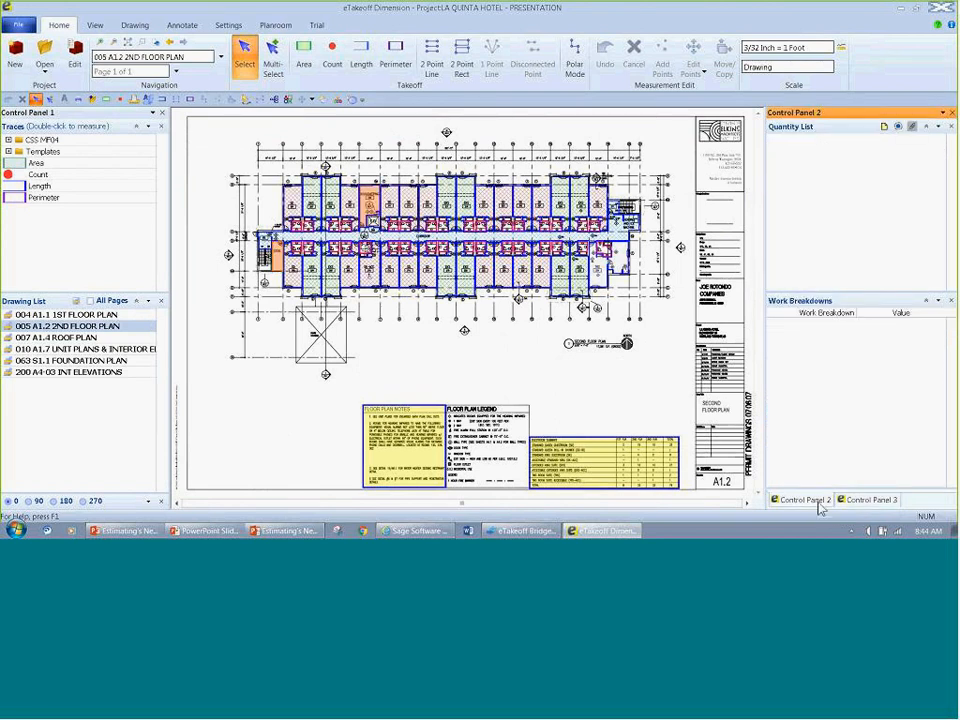
left_click(65, 314)
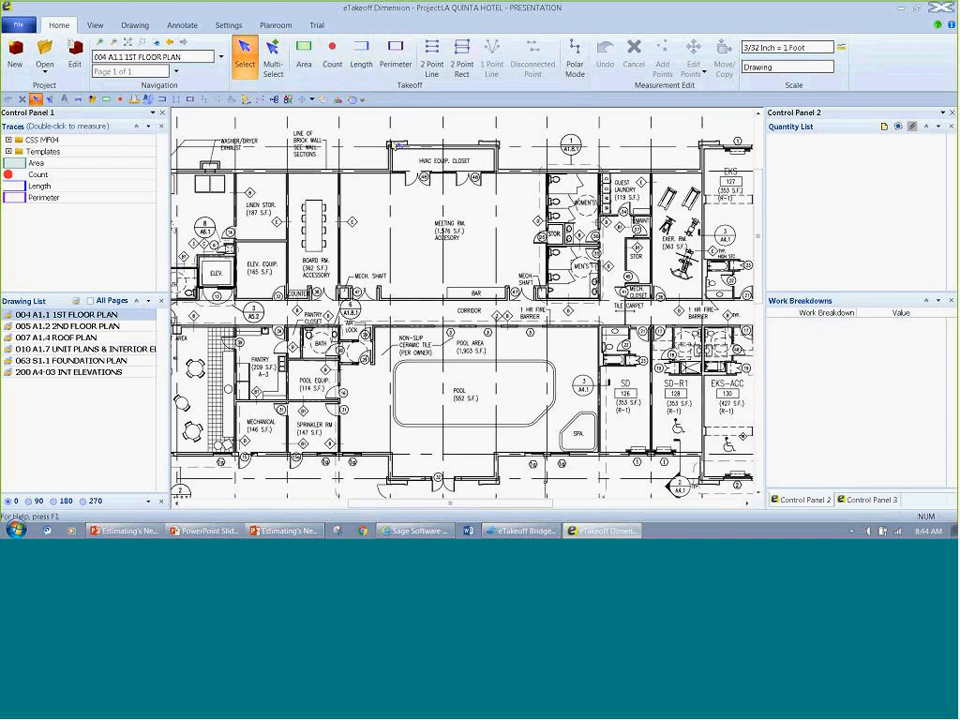
left_click(303, 52)
scroll(373, 233, "up", 1)
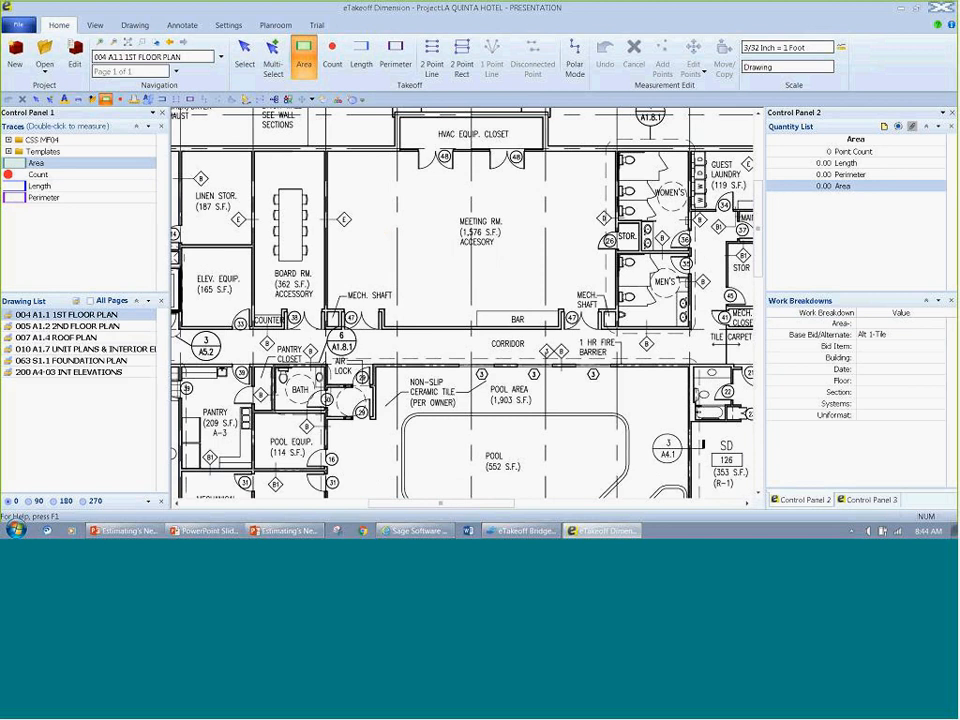
left_click(327, 152)
left_click(396, 150)
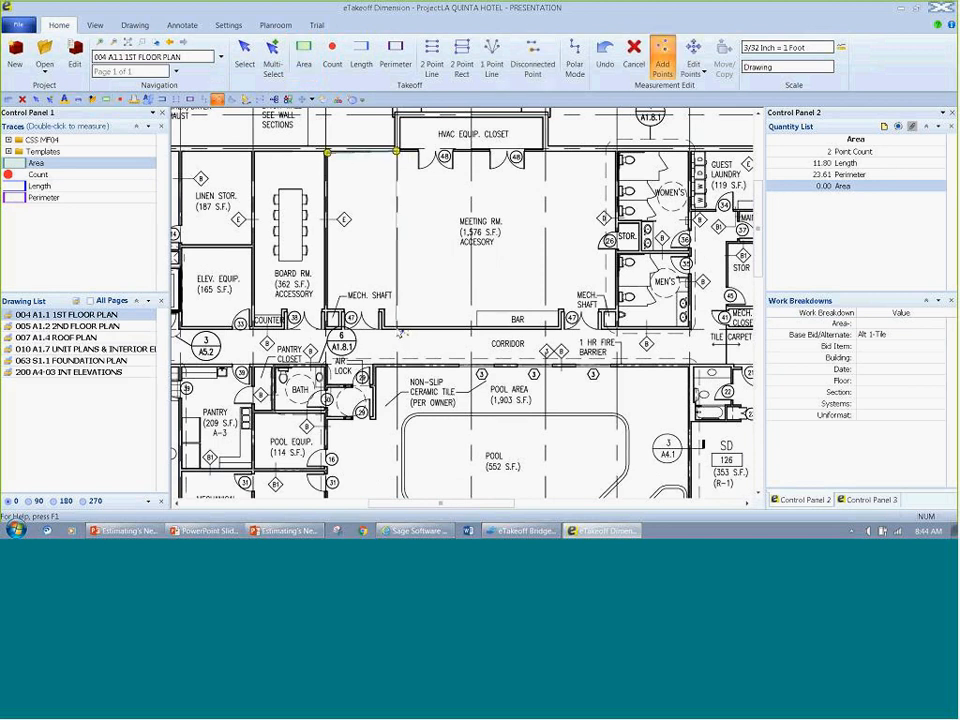
left_click(396, 327)
left_click(329, 327)
left_click(244, 55)
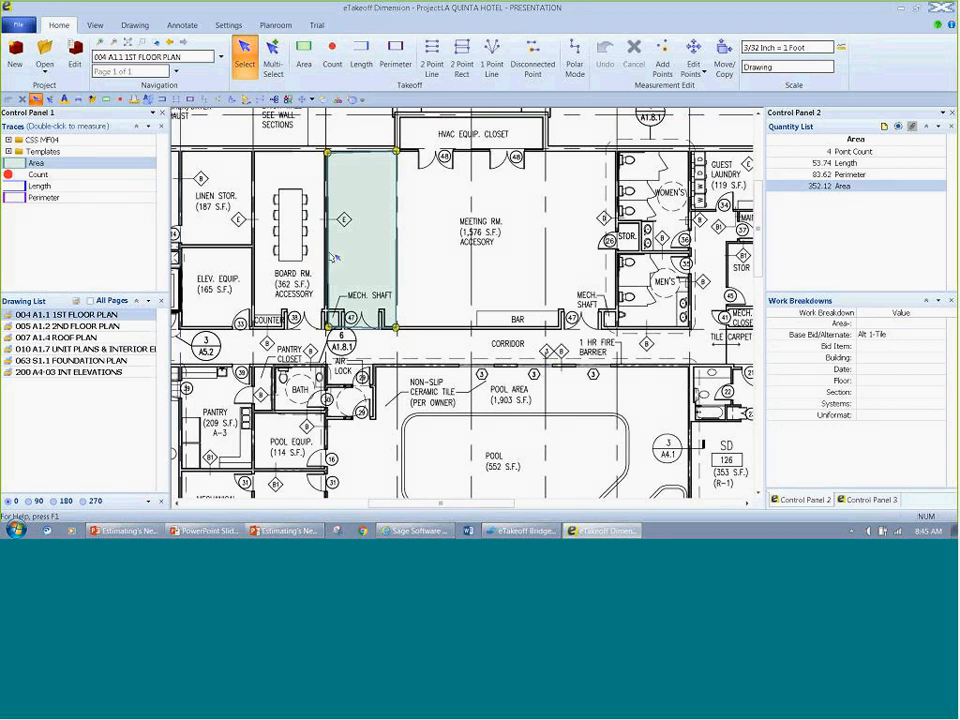
mouse_move(369, 243)
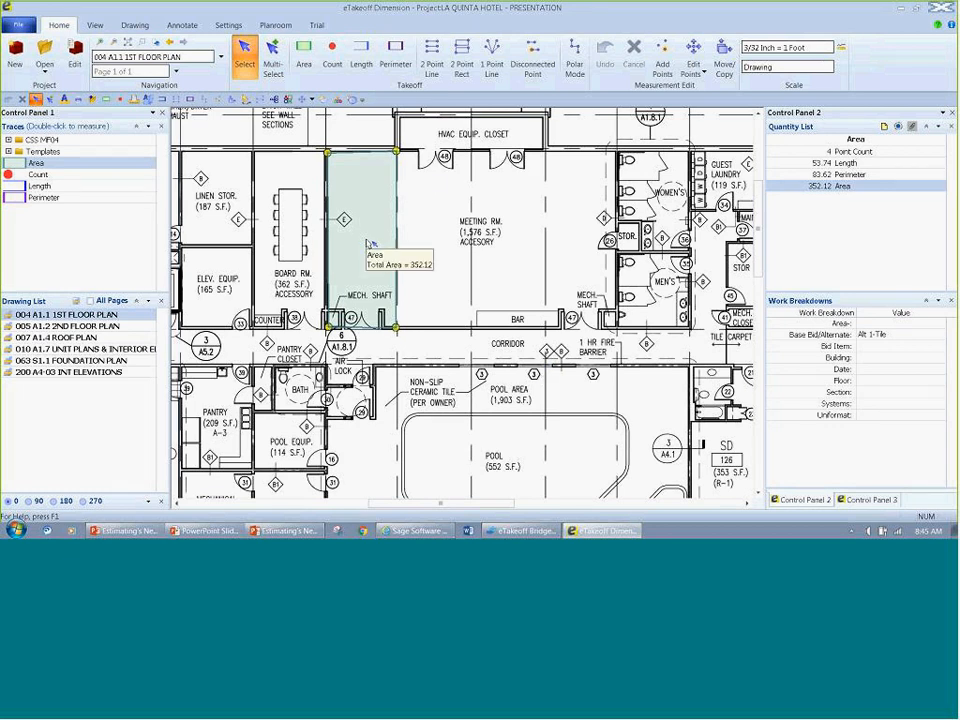
Step: Measure the meeting room's three remaining bays with 2 Point Rect, using the Area trace
left_click(461, 58)
left_click(398, 152)
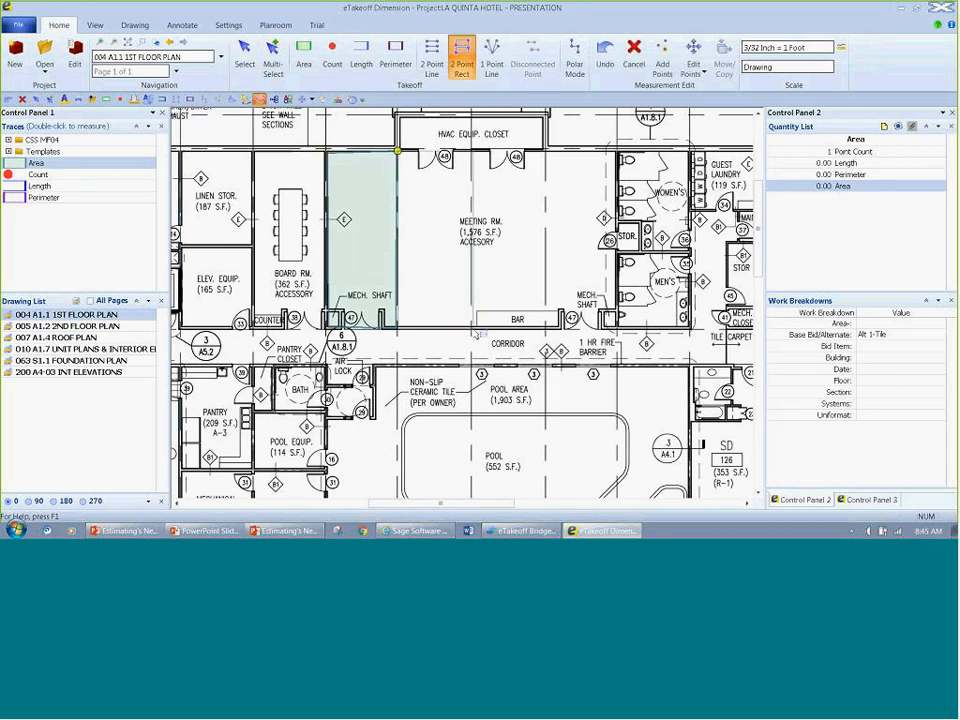
left_click(471, 325)
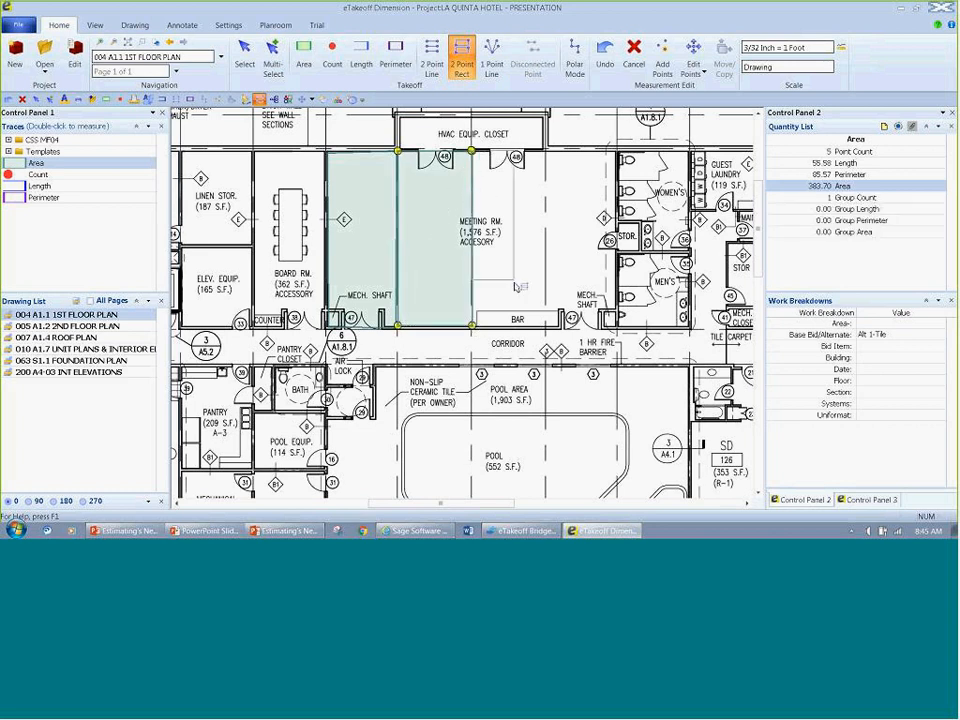
left_click(546, 326)
left_click(548, 156)
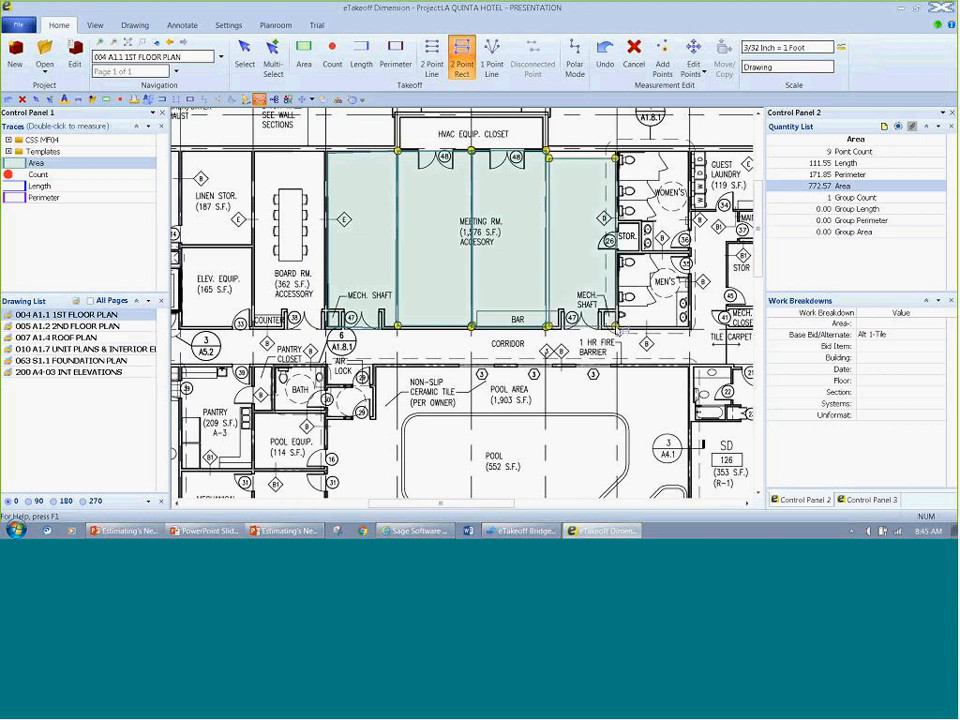
left_click(614, 327)
key("Escape")
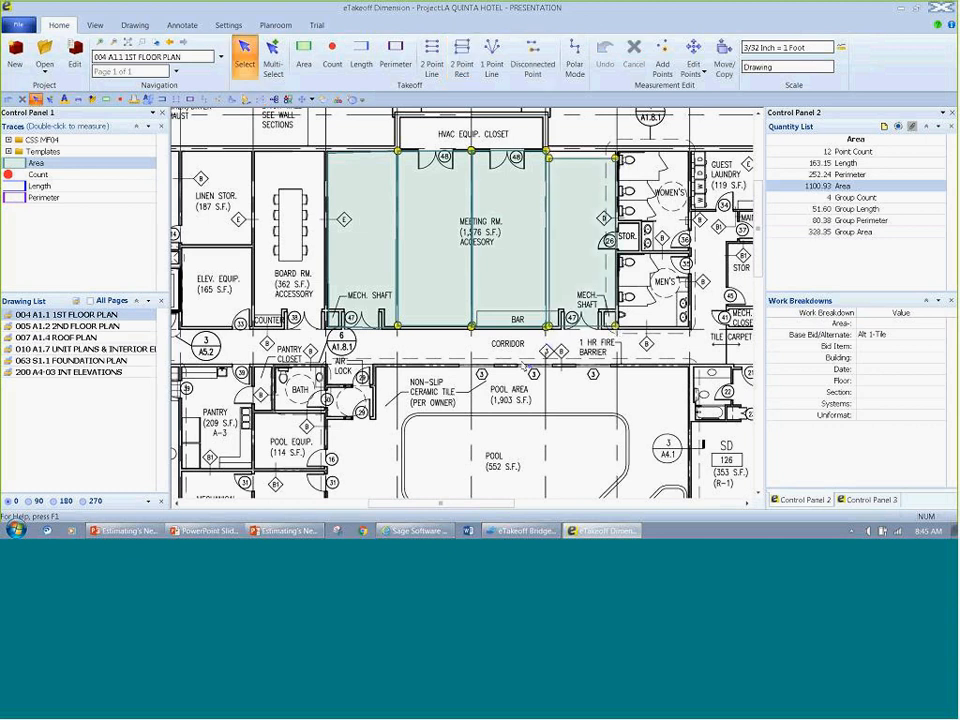
Step: Move the two upper corner points of the meeting room's rightmost bay up to the wall line with Edit Points
scroll(400, 240, "down", 1)
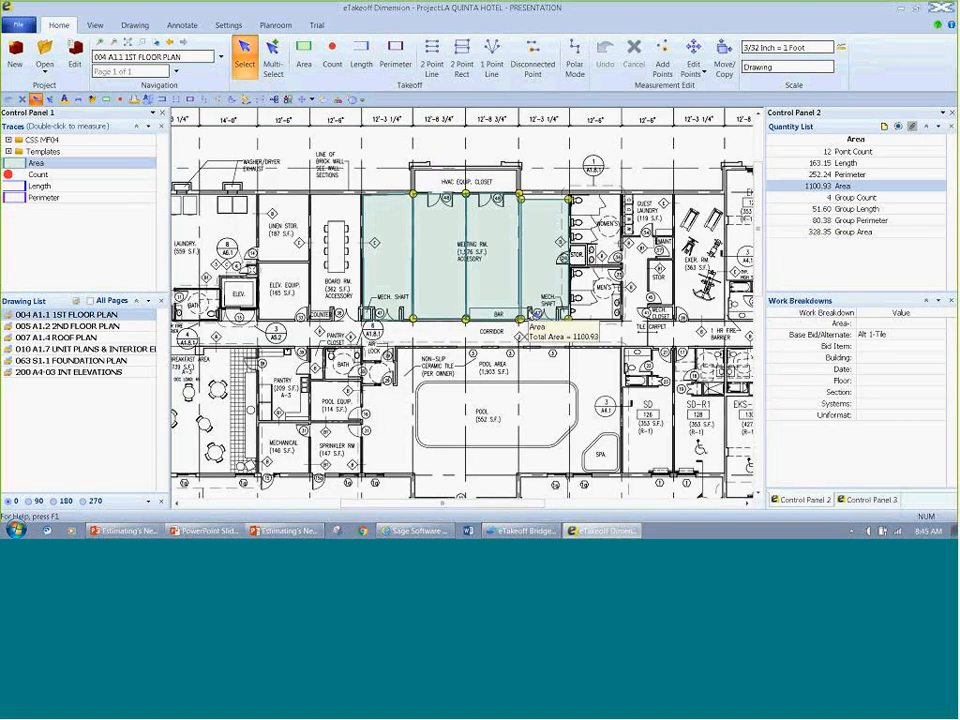
left_click(521, 199)
left_click(520, 197)
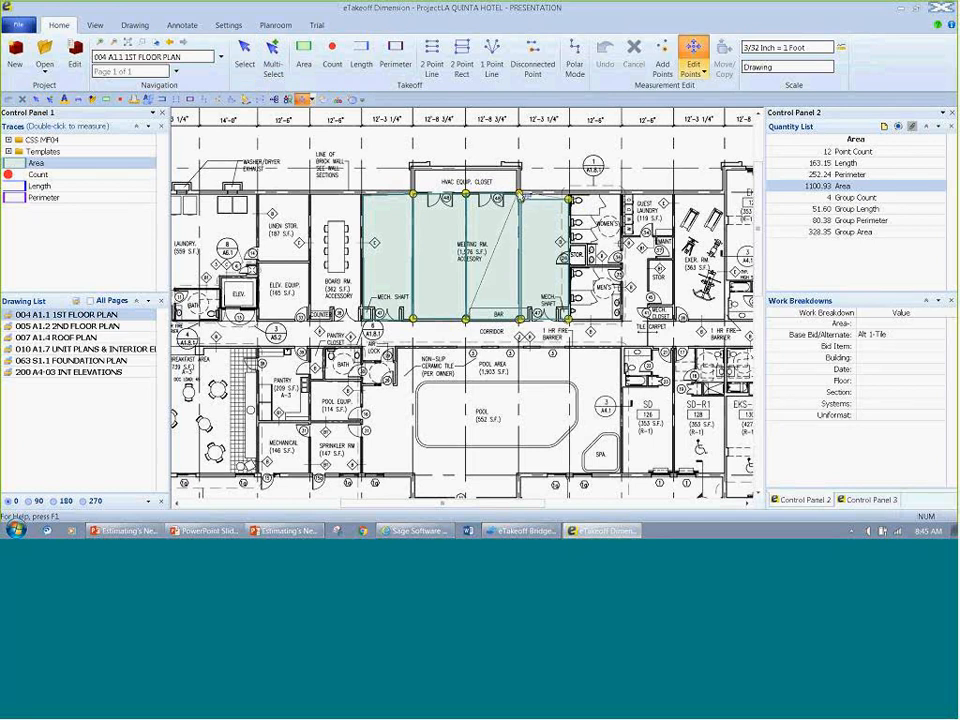
left_click(569, 199)
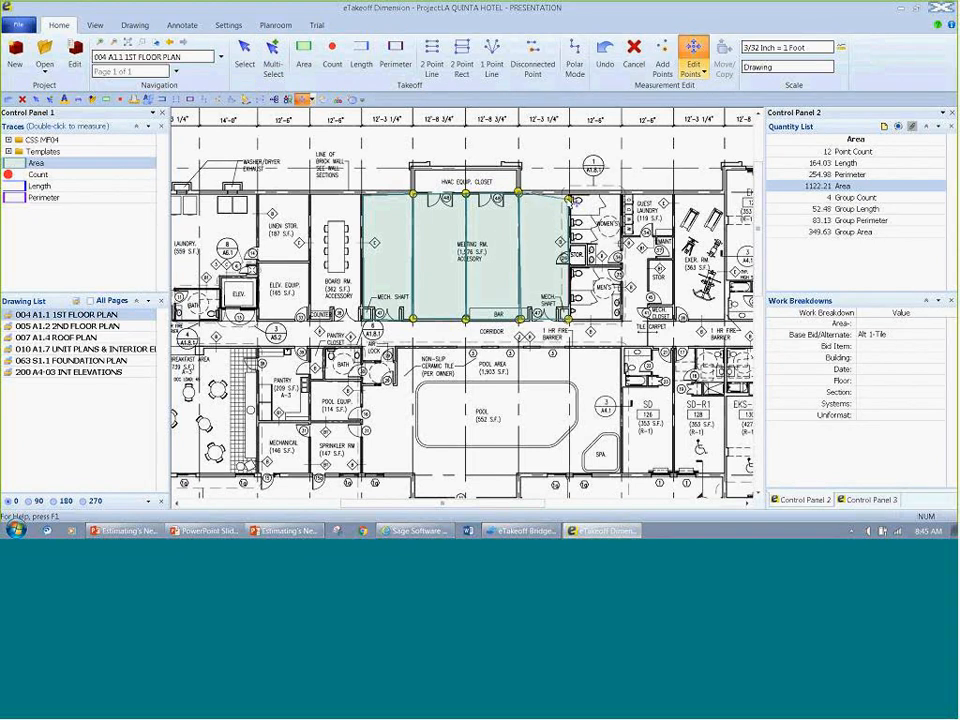
left_click(569, 198)
left_click(567, 195)
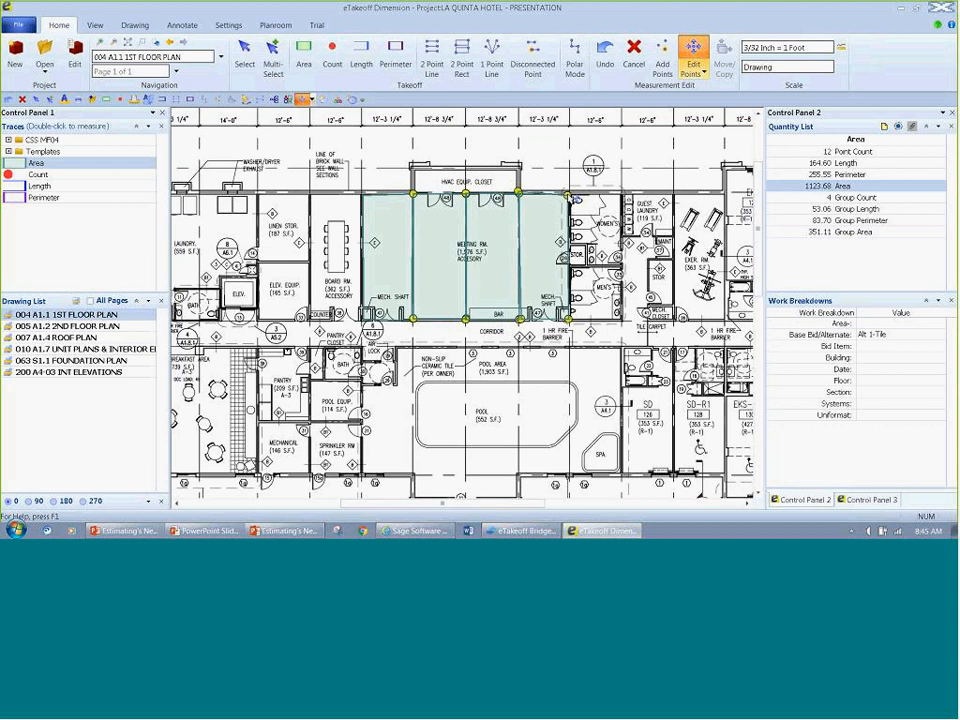
key("Escape")
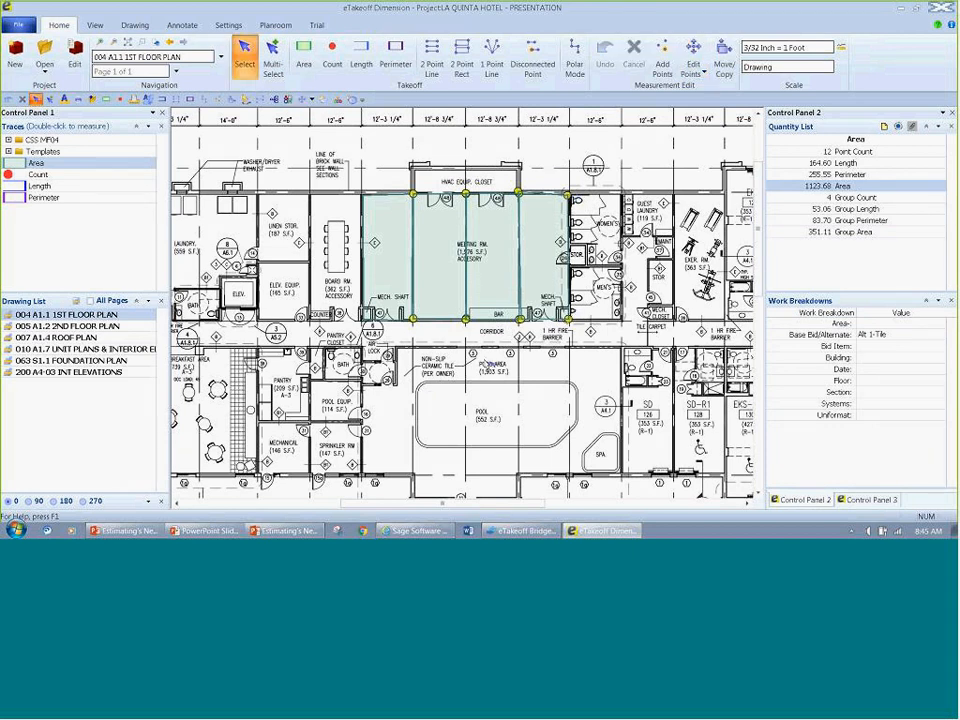
Step: Try to extend the meeting room area with a freehand run of points across the restrooms, leaving the measurement deselected
key("a")
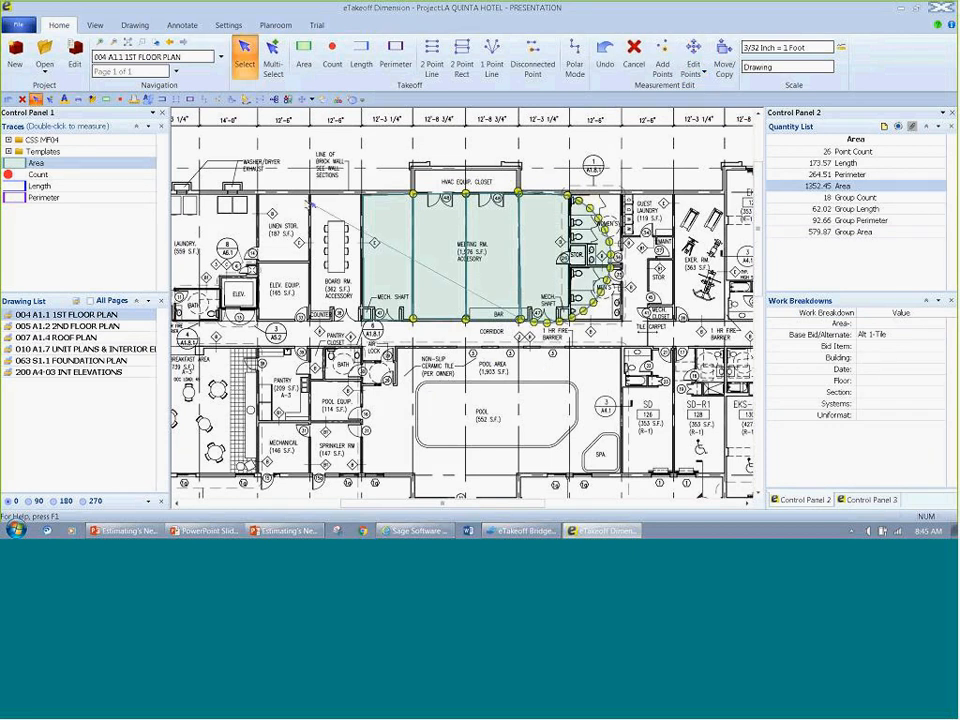
key("Escape")
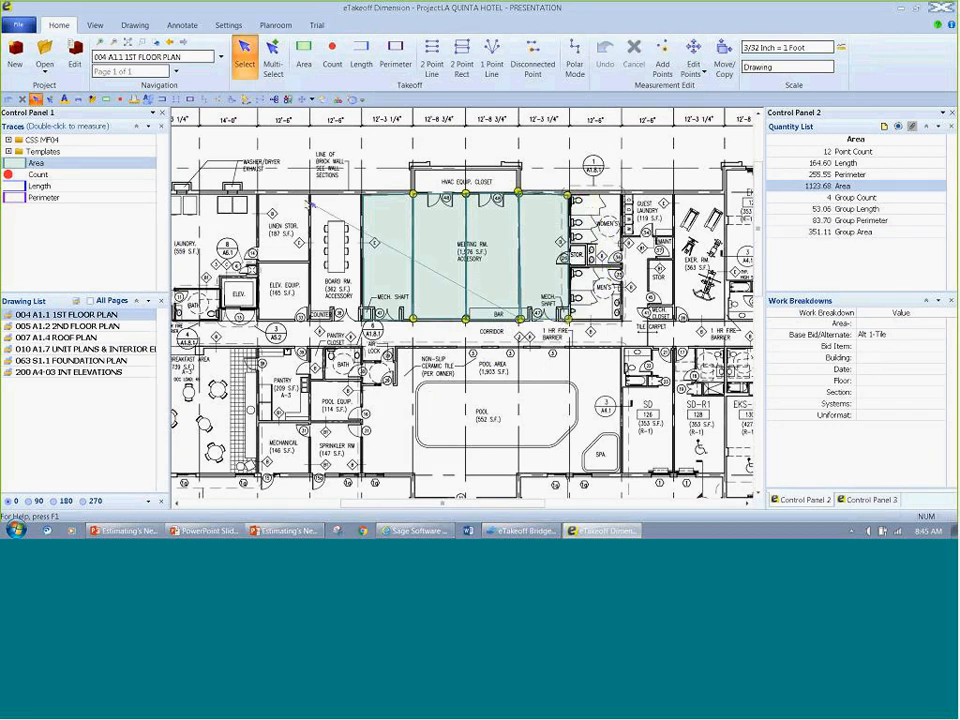
left_click(433, 163)
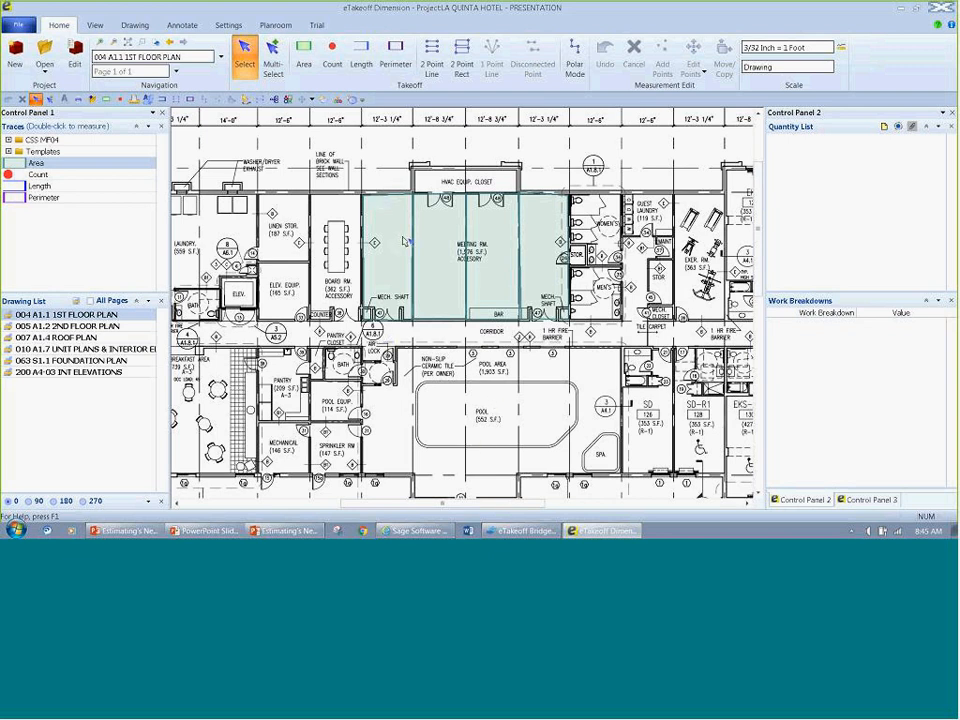
Step: Multi-select all the meeting room area measurements and save them together under Project Favorites
left_click(279, 64)
left_click_drag(306, 154, 641, 373)
left_click(878, 500)
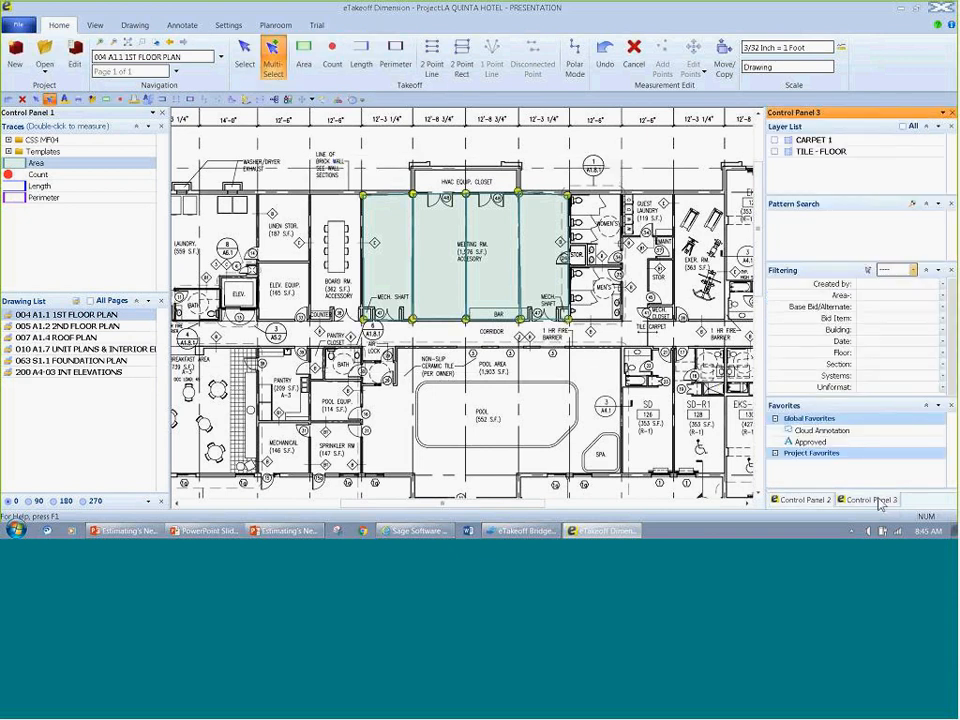
left_click_drag(291, 184, 807, 465)
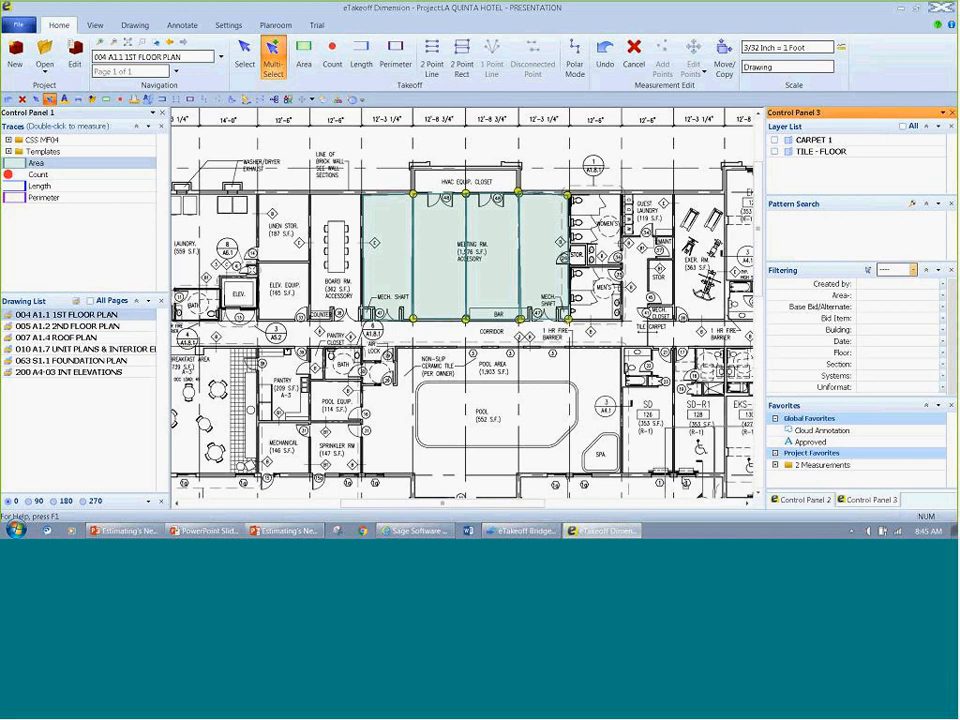
Step: Place the saved measurements over the pool area, and add the Cloud Annotation and Approved favorites across the plan
left_click(440, 403)
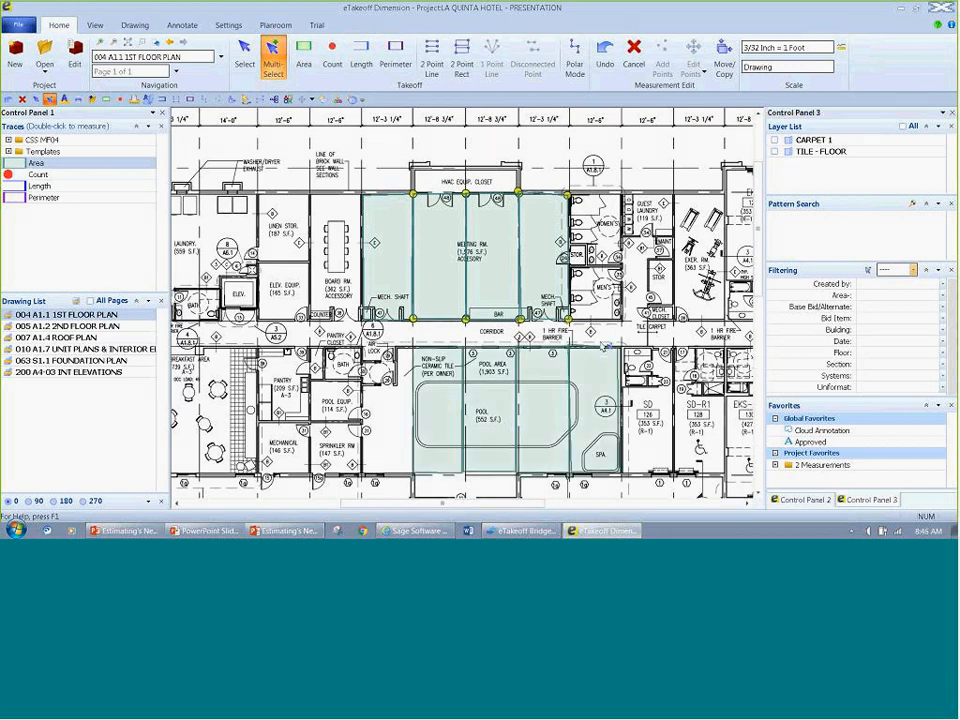
mouse_move(604, 345)
double_click(832, 430)
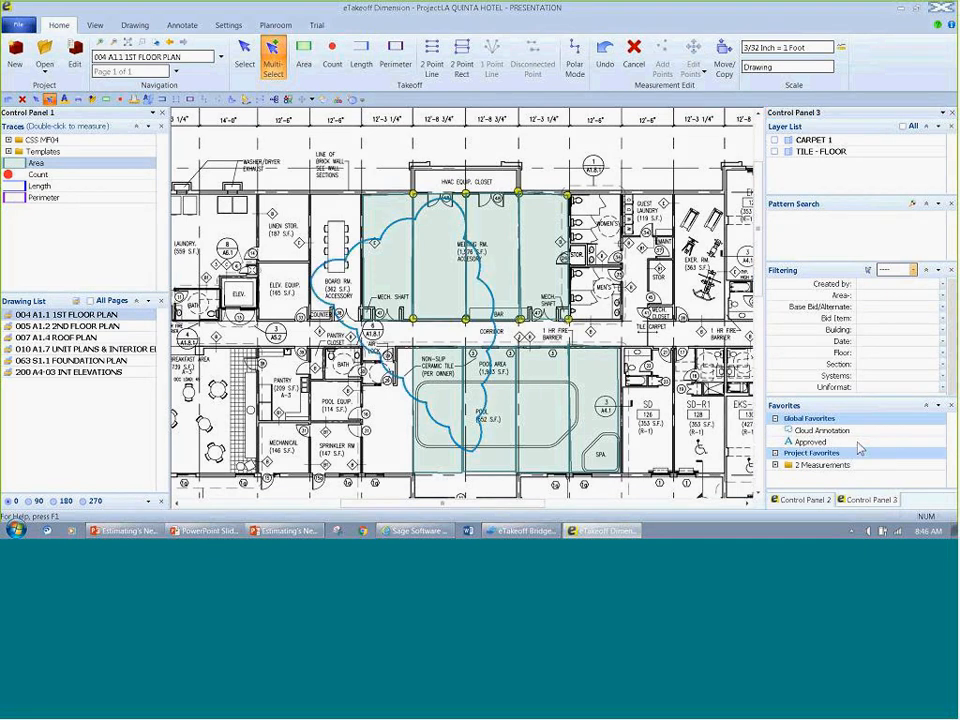
double_click(792, 443)
left_click(562, 353)
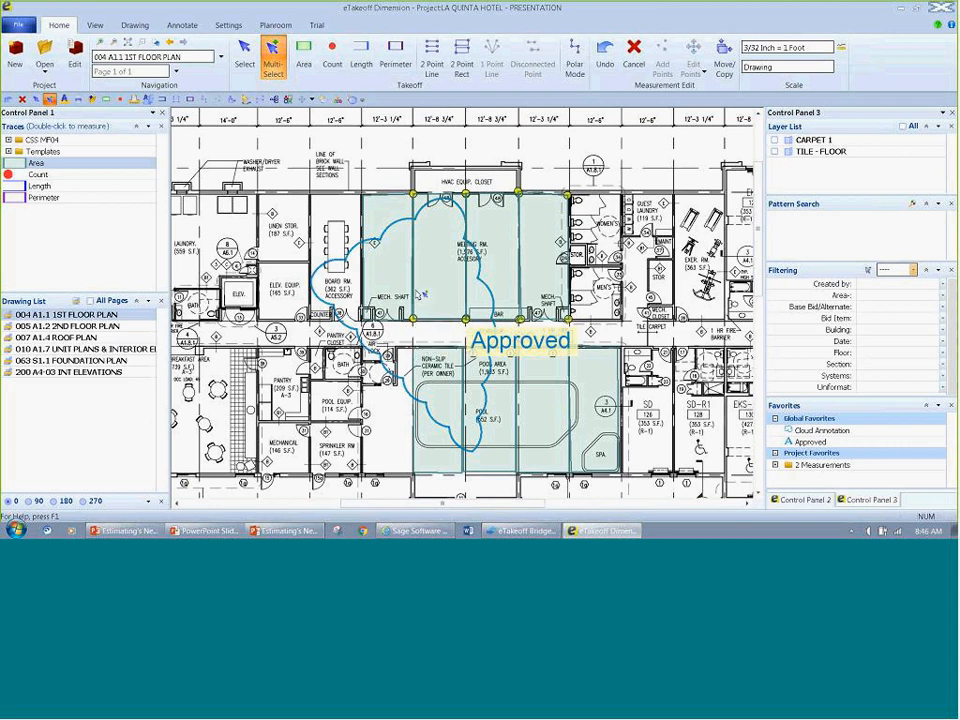
Step: Delete all area measurements and both annotations around the meeting room and pool
key("Escape")
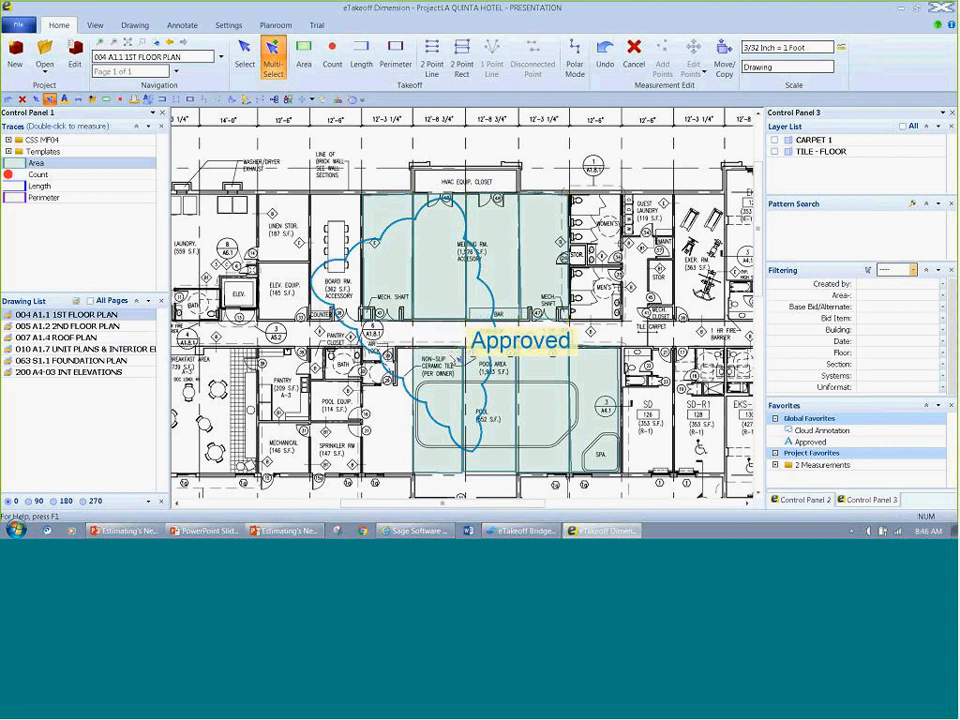
mouse_move(179, 111)
left_mouse_down()
mouse_move(400, 243)
mouse_move(695, 512)
left_mouse_up()
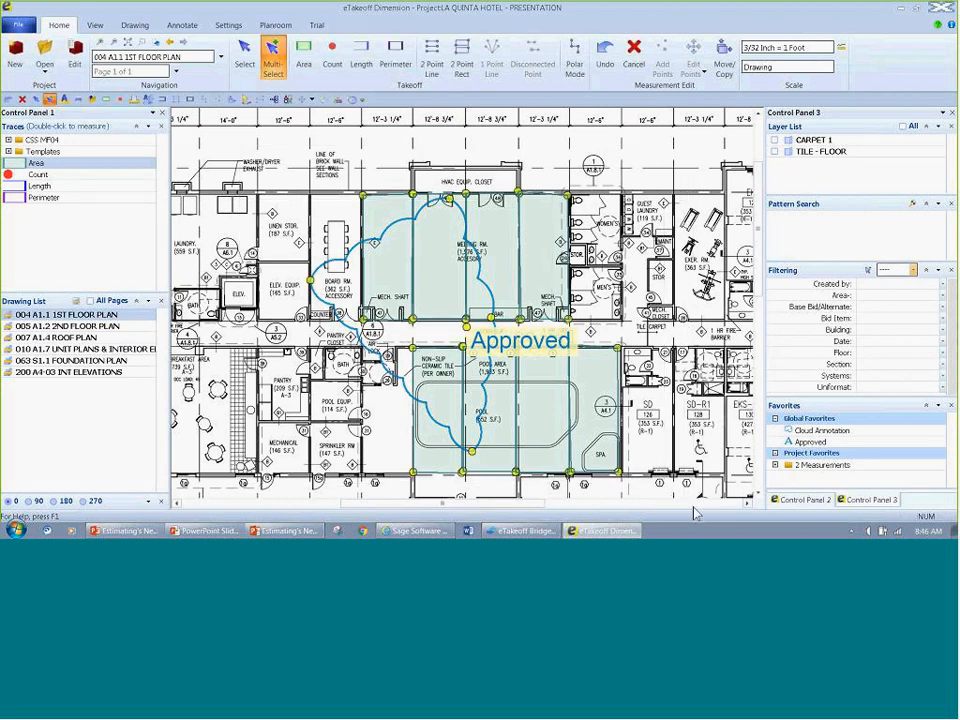
key("Delete")
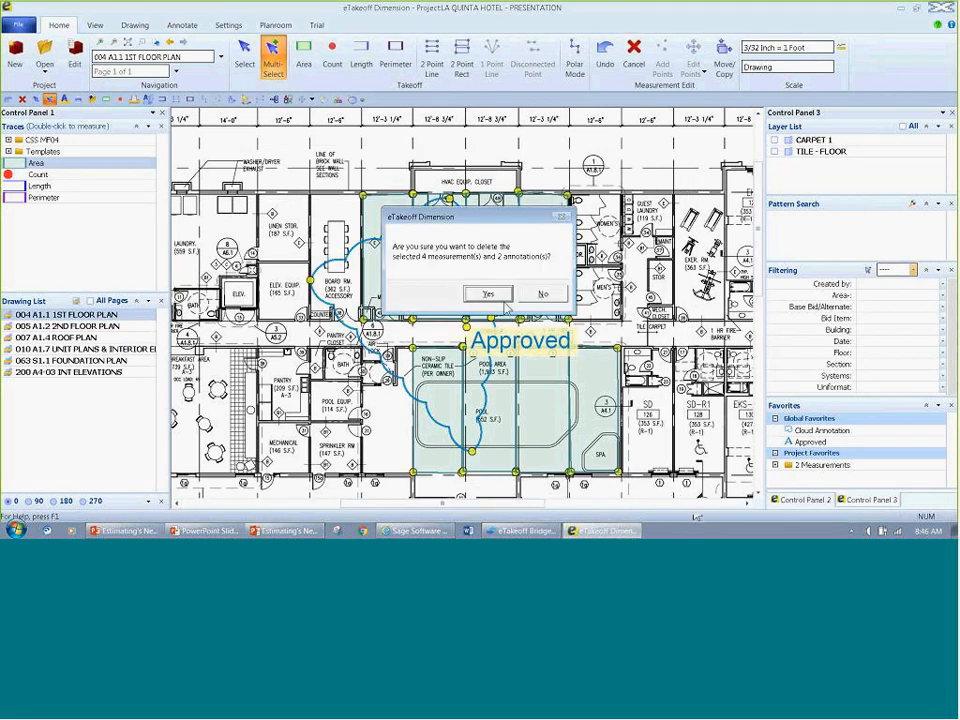
left_click(446, 281)
Step: Measure the pool area as a ten-point area following its walls, including the entrance bump-out and the air lock recess
left_click_drag(461, 433, 434, 342)
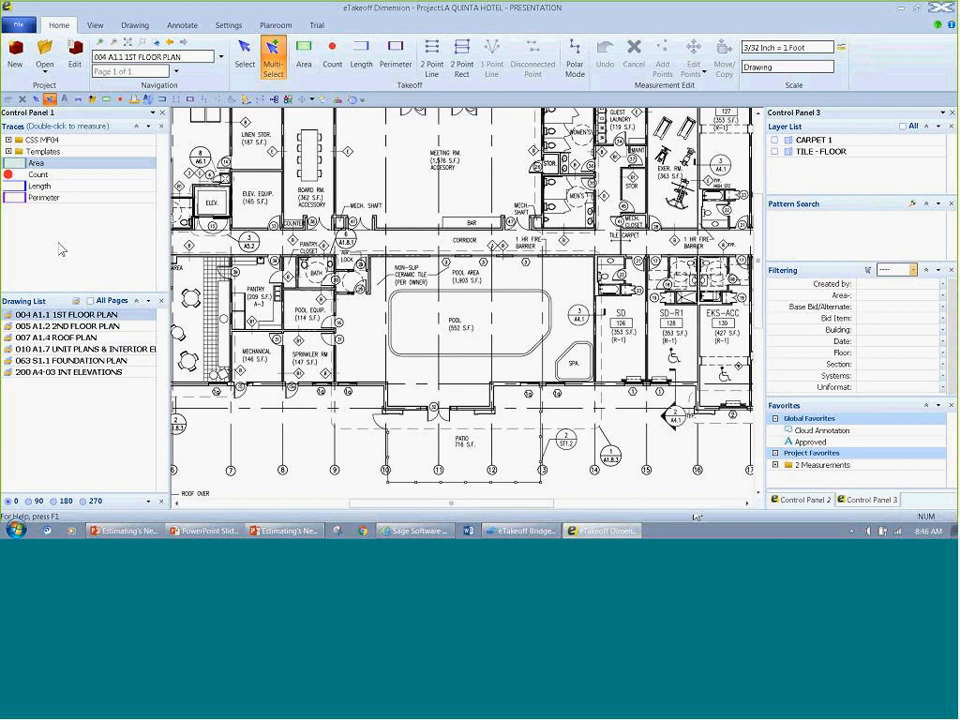
left_click(244, 55)
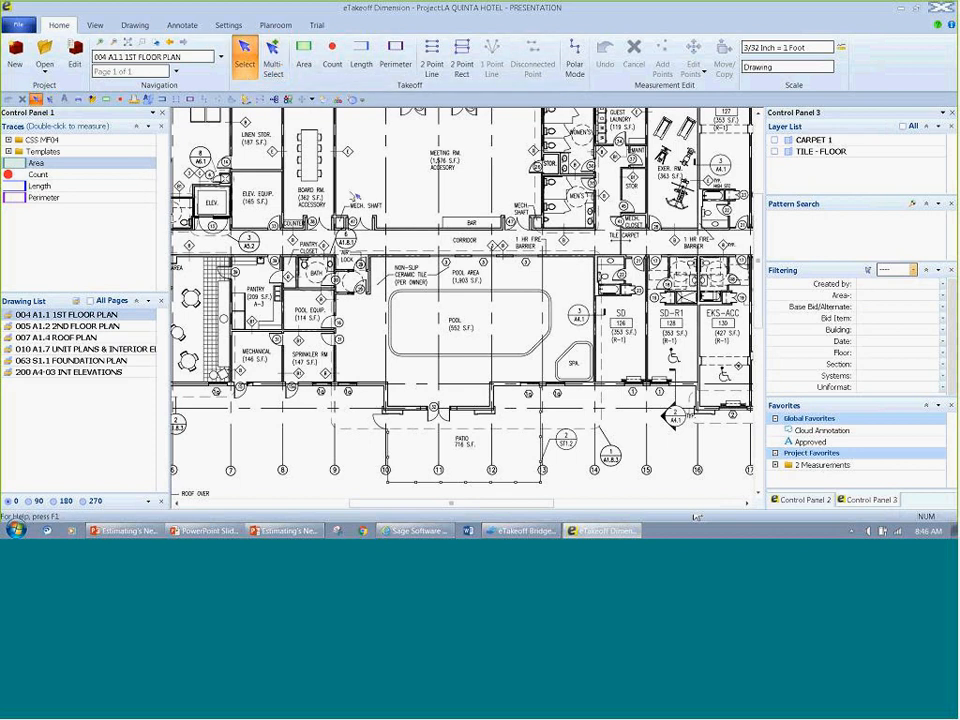
left_click(303, 55)
scroll(432, 366, "up", 2)
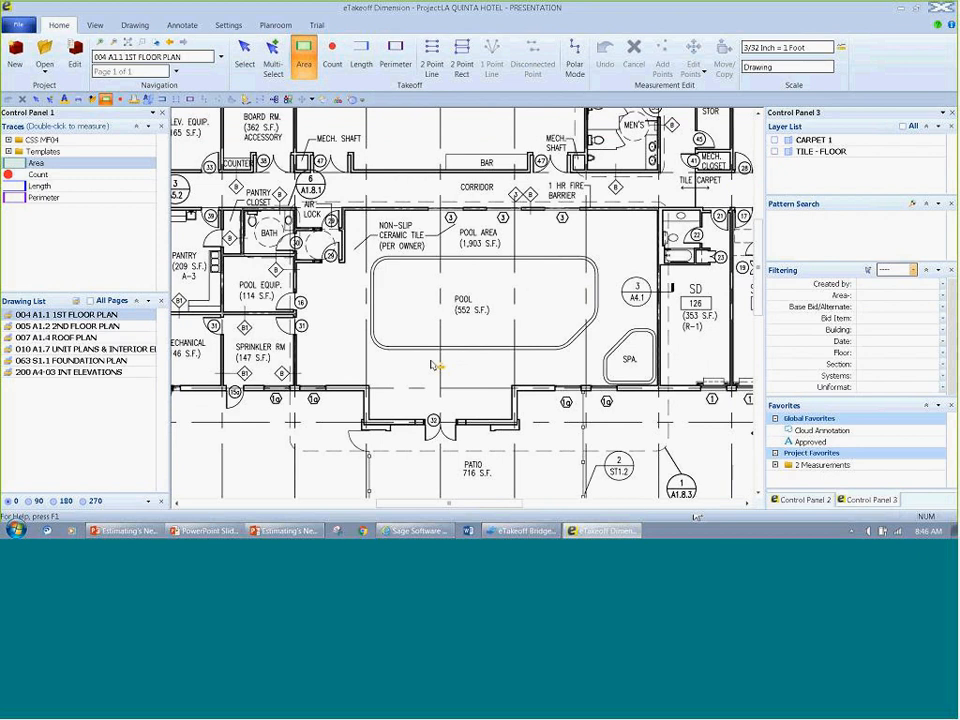
left_click(344, 209)
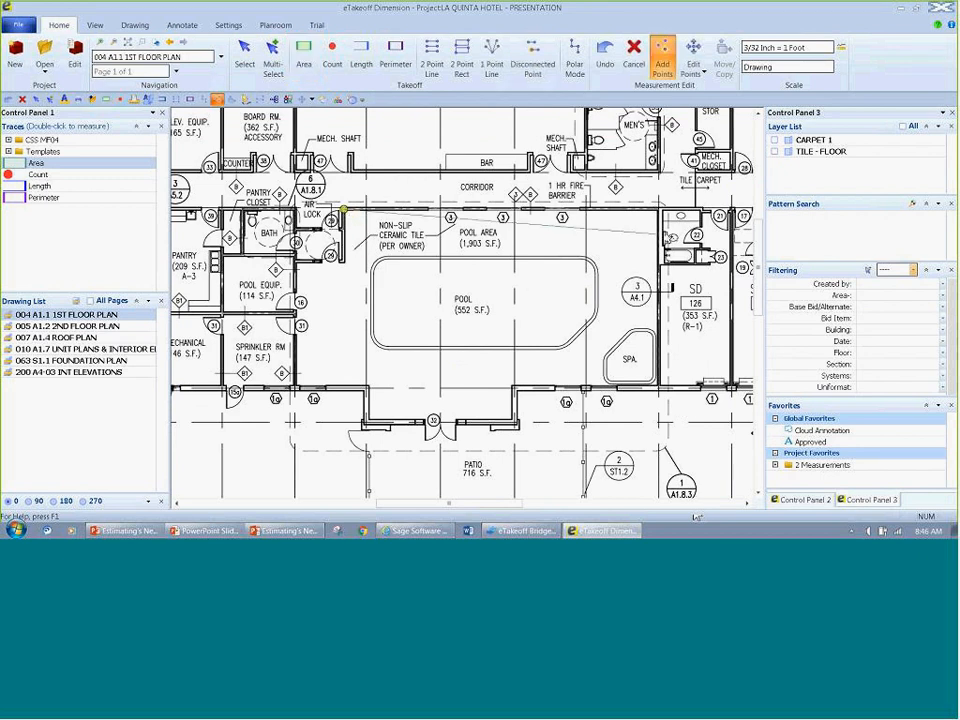
left_click(661, 210)
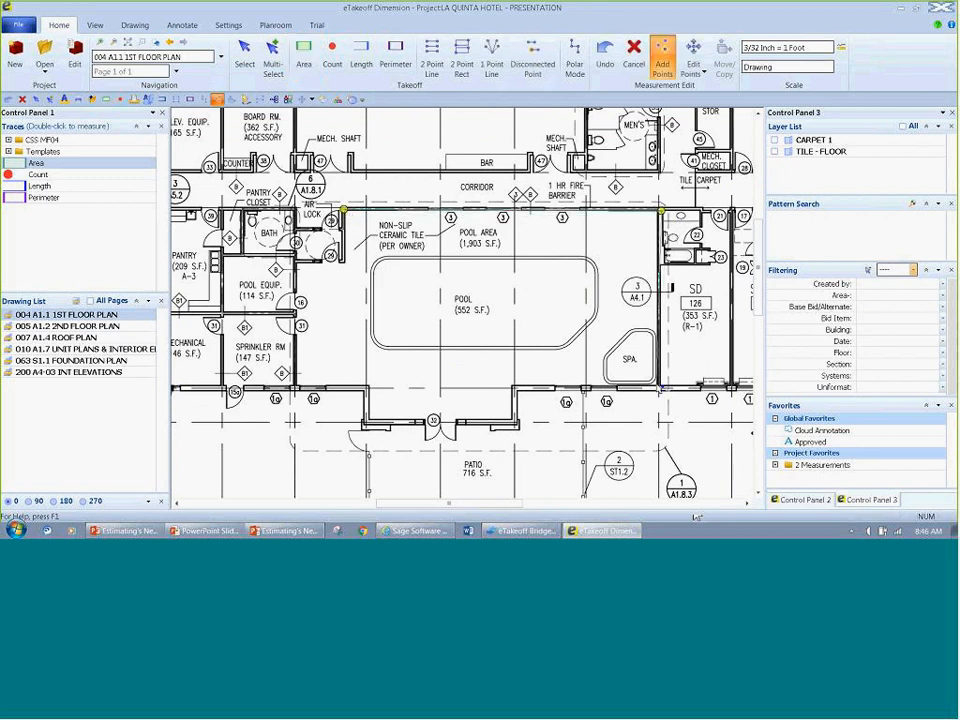
left_click(658, 389)
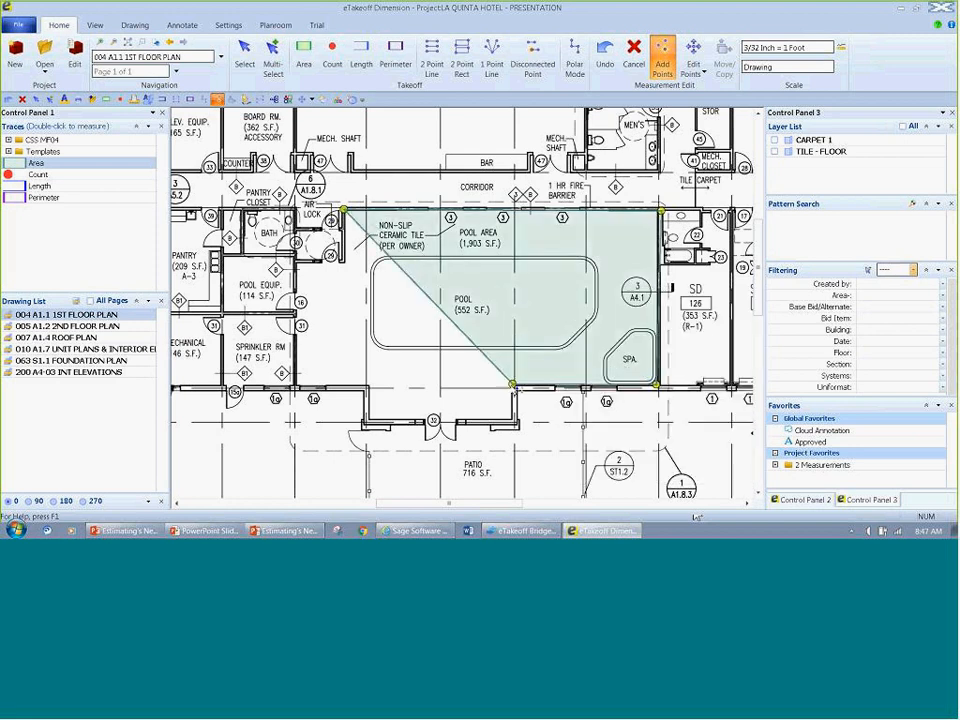
left_click(513, 420)
left_click(368, 418)
left_click(368, 384)
left_click(297, 384)
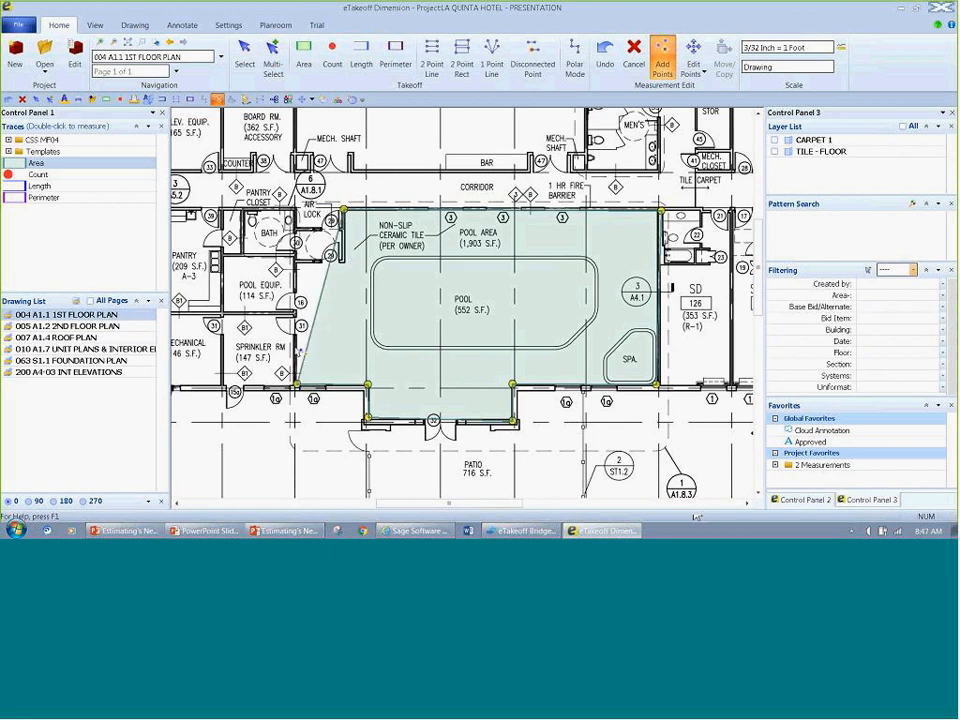
left_click(297, 263)
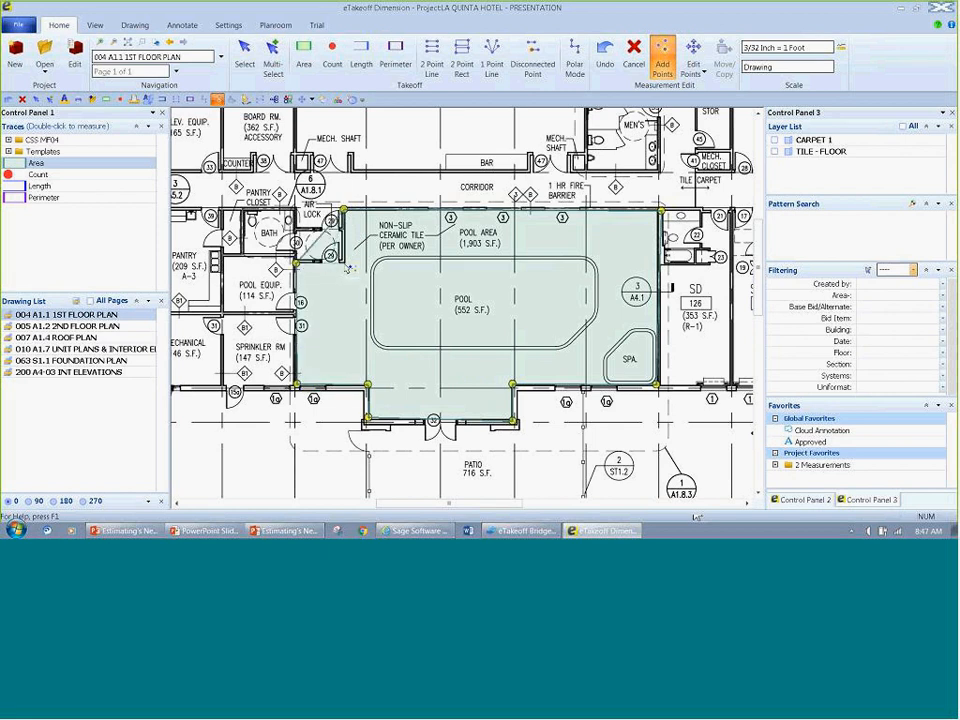
double_click(344, 265)
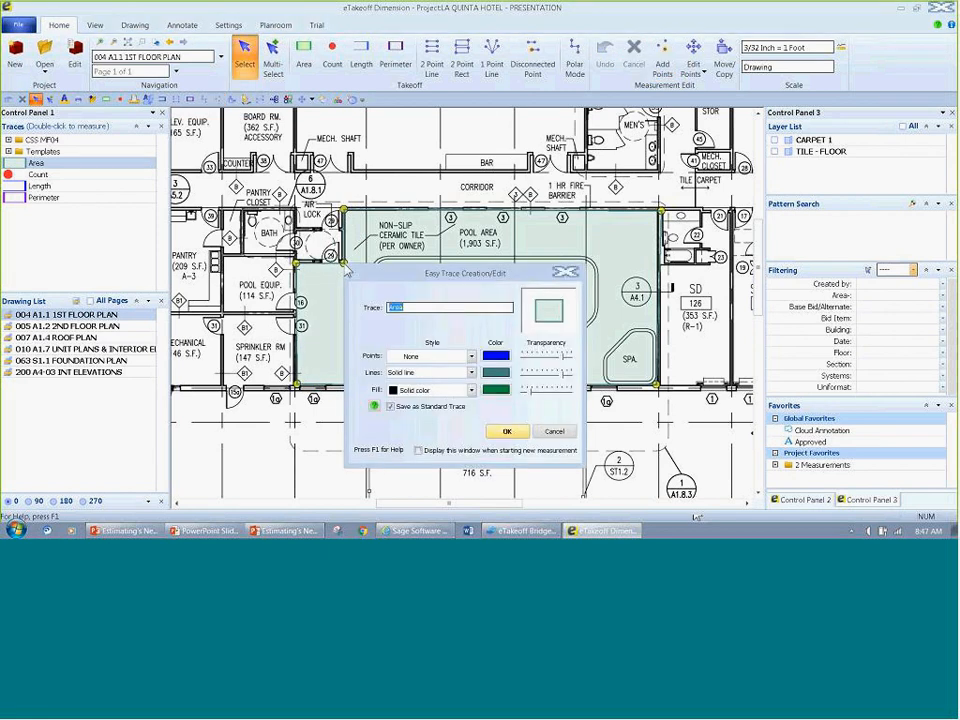
Step: Name the pool area's trace Sealant and set its fill color to orange
left_click_drag(430, 272, 440, 182)
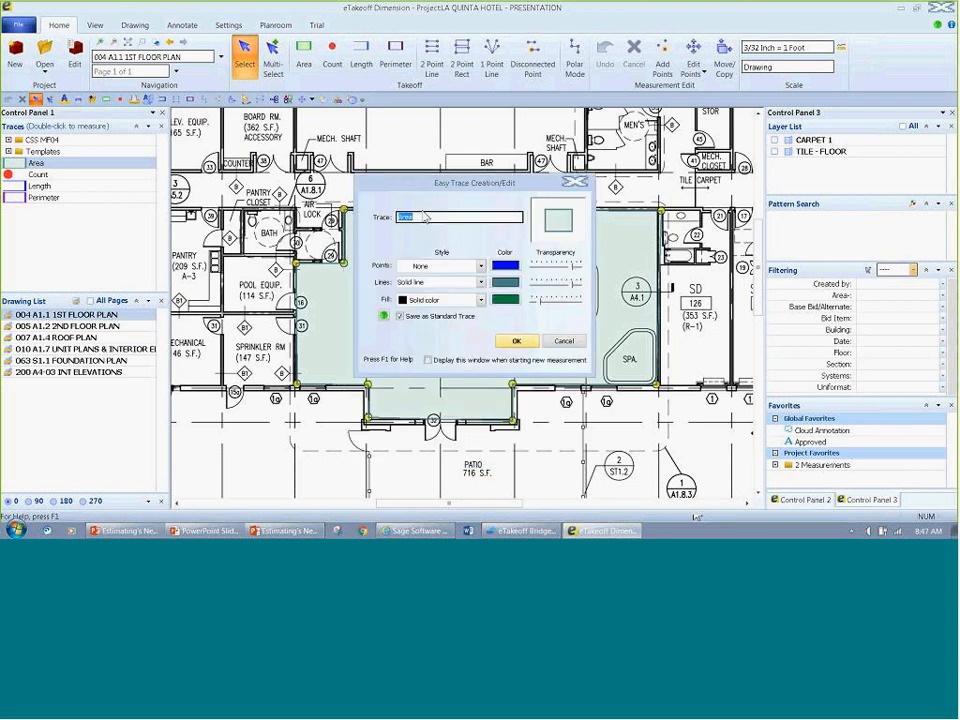
type("Se")
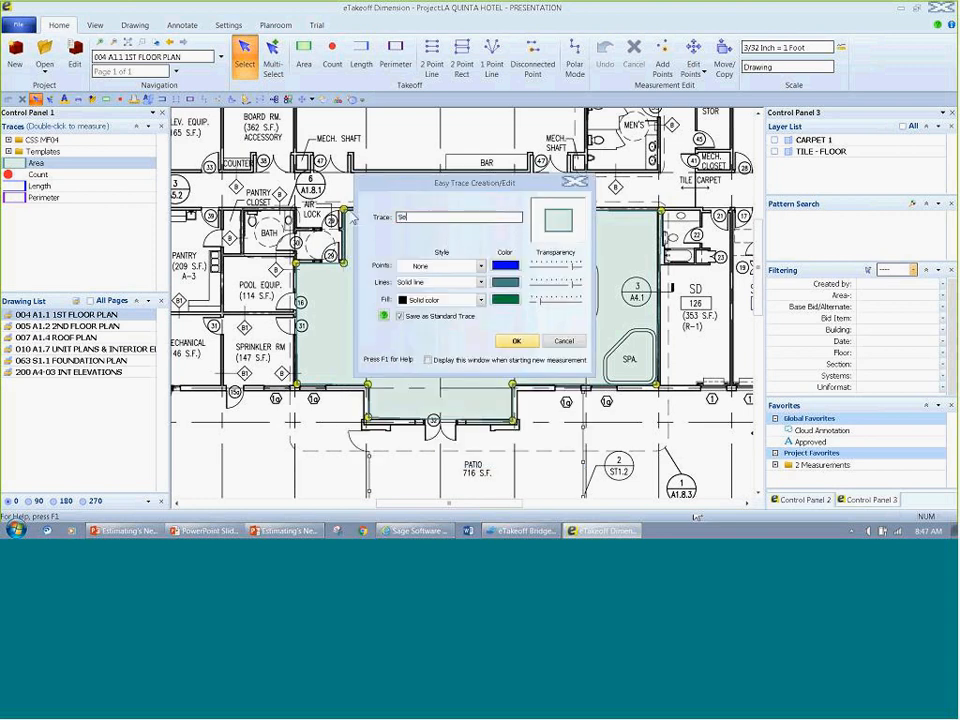
type("alant")
left_click(506, 299)
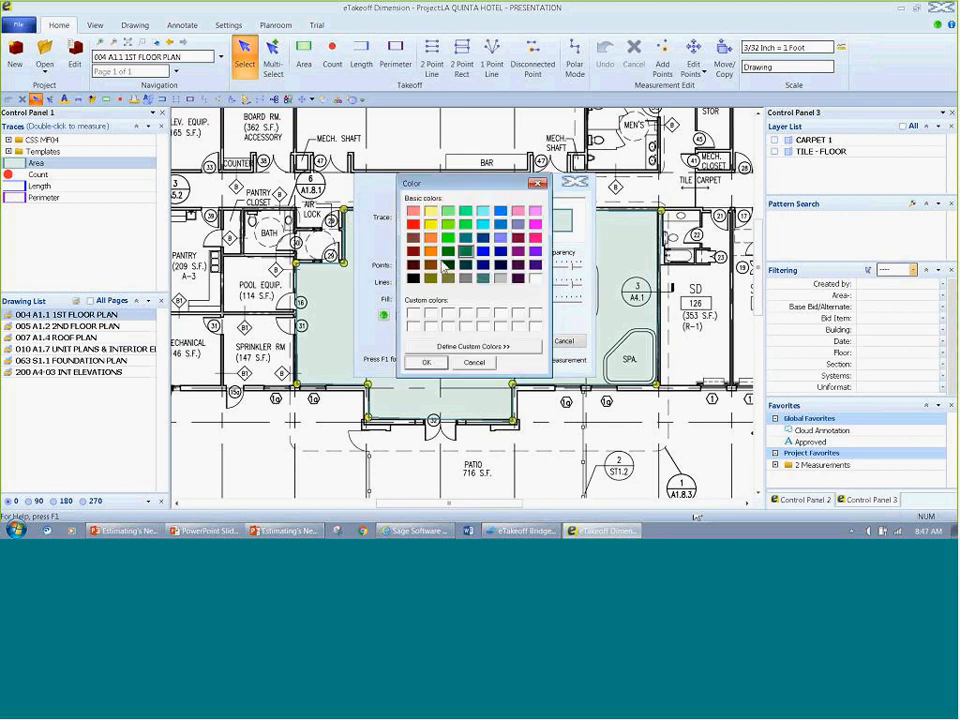
left_click(431, 251)
left_click(426, 362)
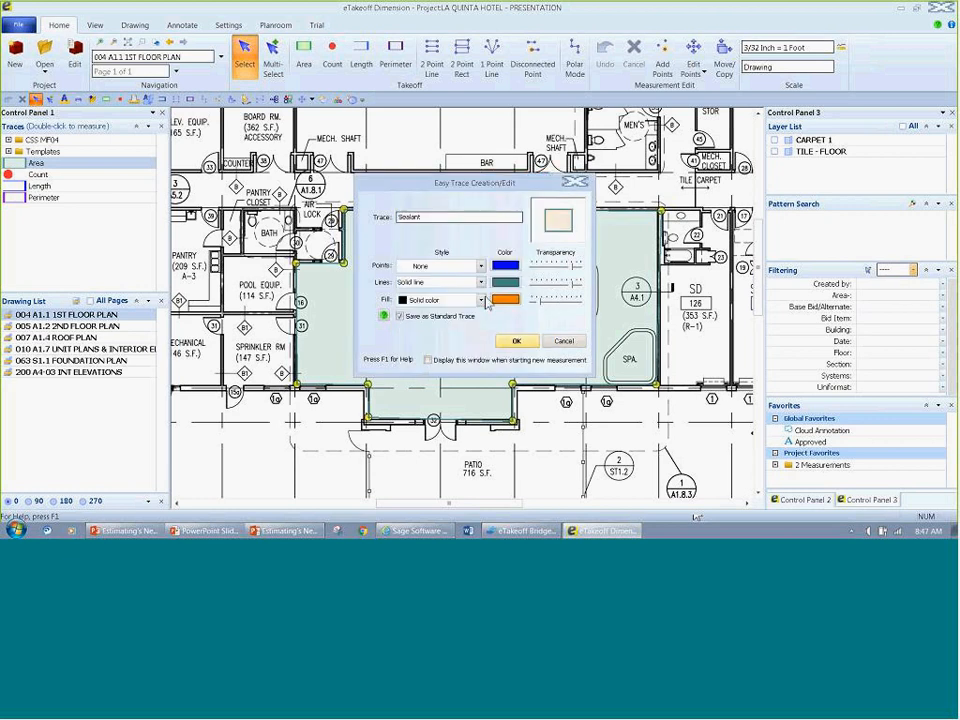
Step: Give the Sealant trace a nearly opaque Backward diagonal fill and red lines, and apply it to the pool area
left_click(481, 300)
left_click(425, 330)
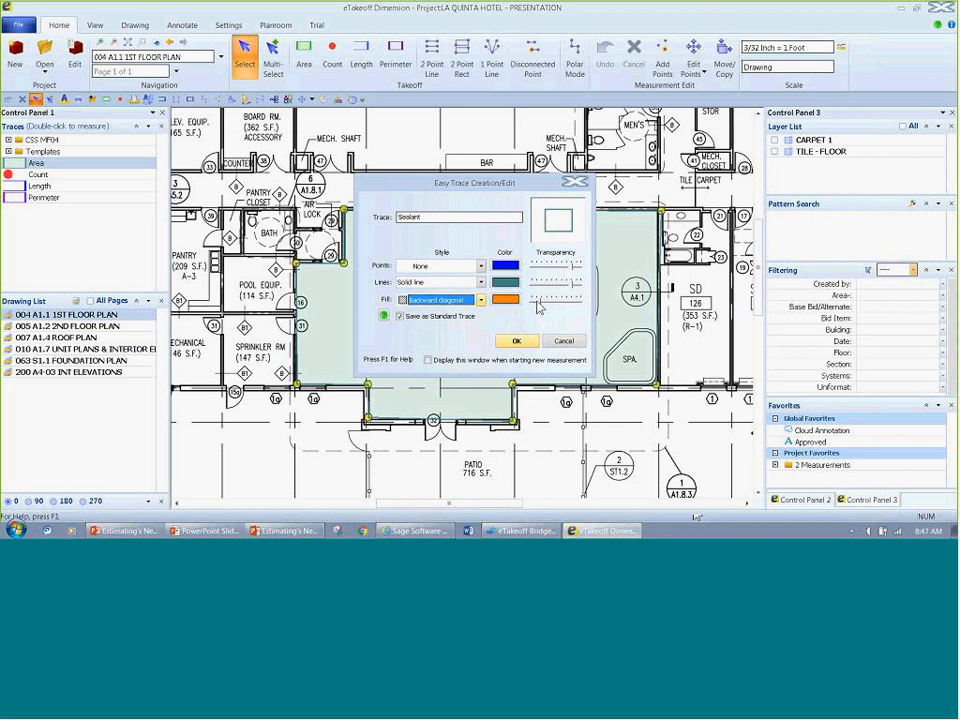
left_click_drag(538, 307, 580, 300)
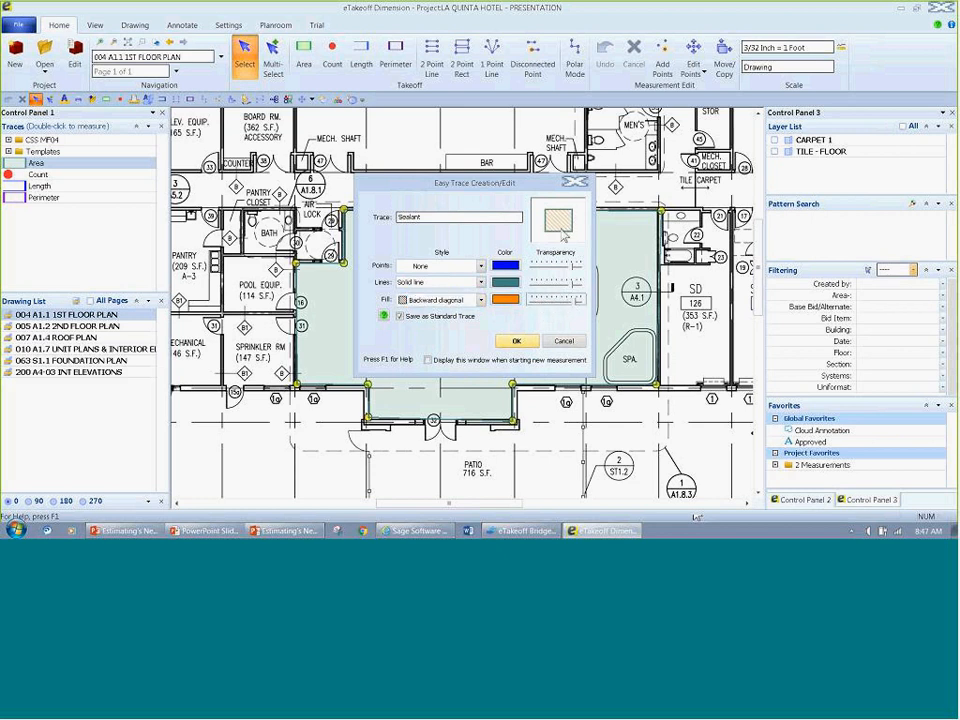
left_click(506, 282)
left_click(413, 224)
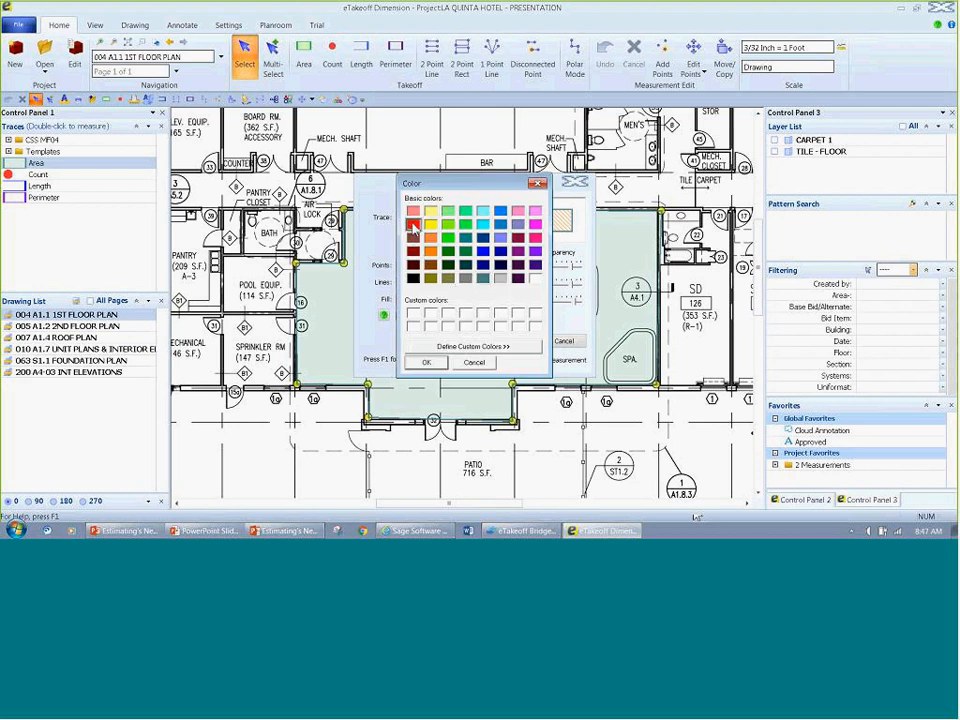
left_click(426, 362)
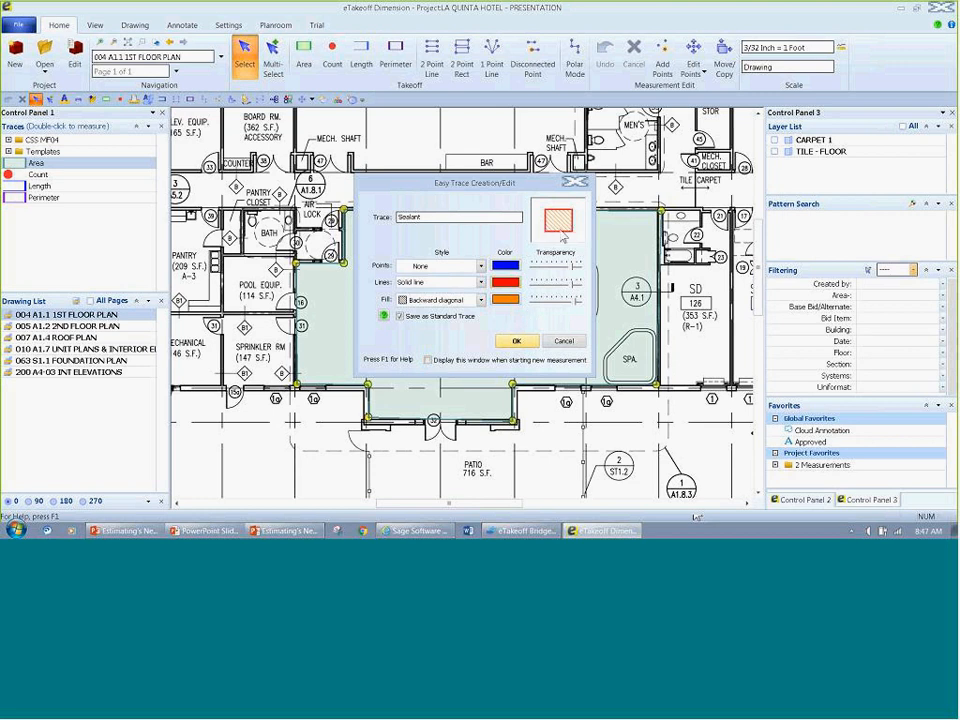
left_click(525, 343)
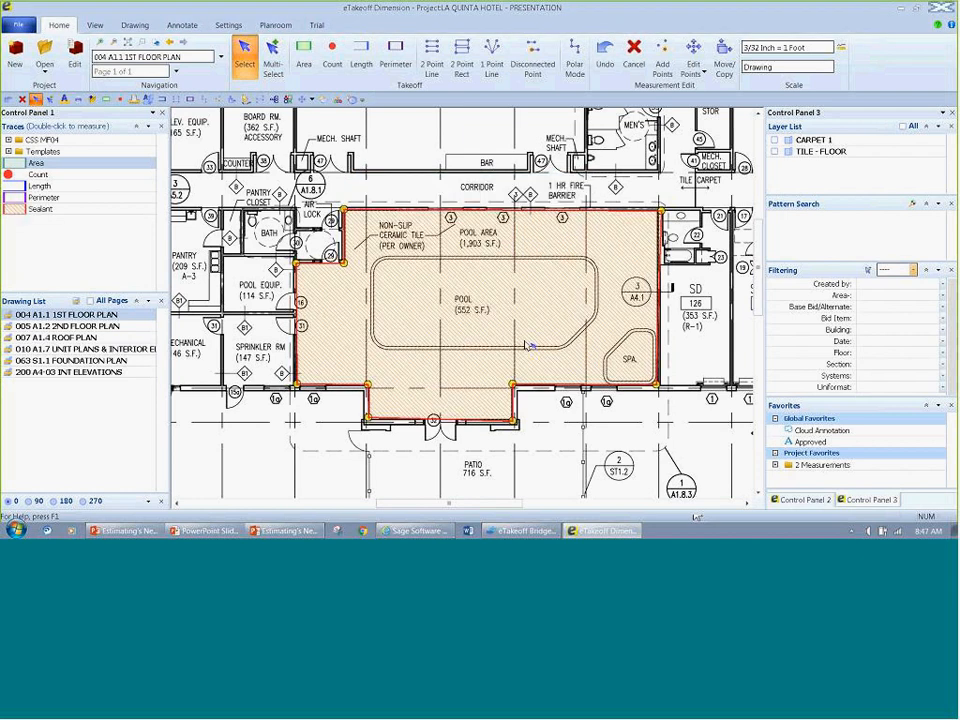
Step: Measure the Bath room beside the air lock as a rectangular area with the Sealant trace
left_click(72, 208)
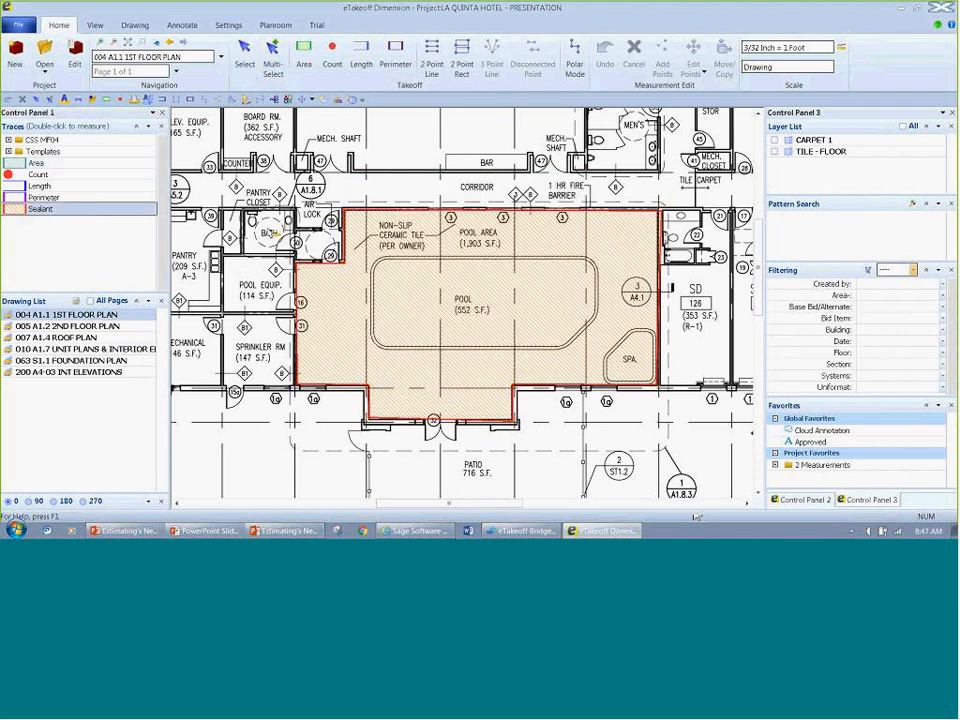
left_click_drag(246, 211, 295, 254)
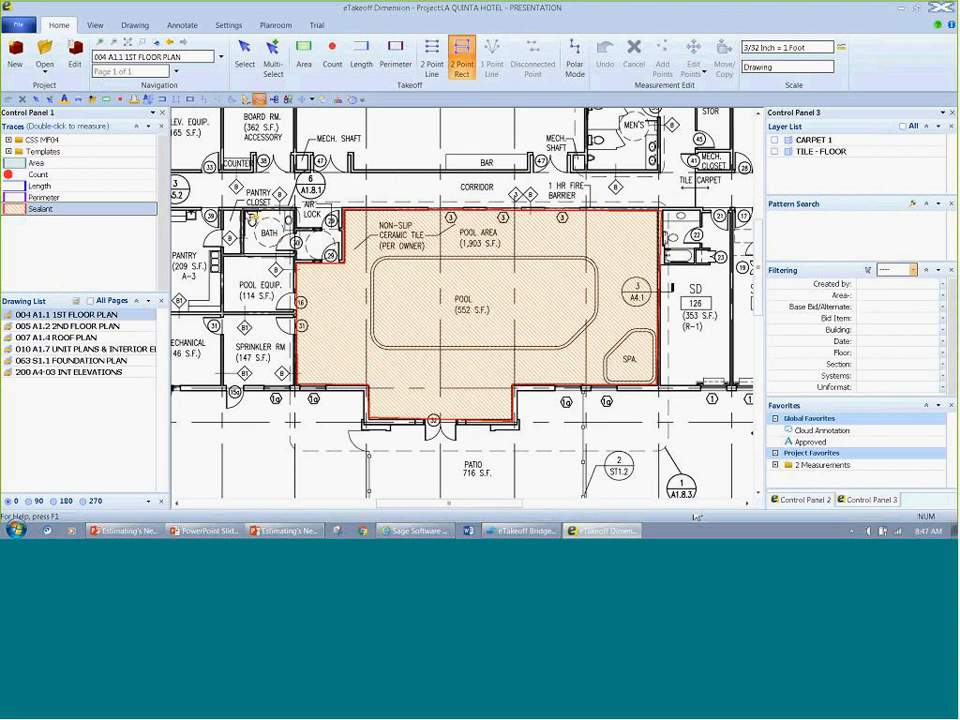
key("Escape")
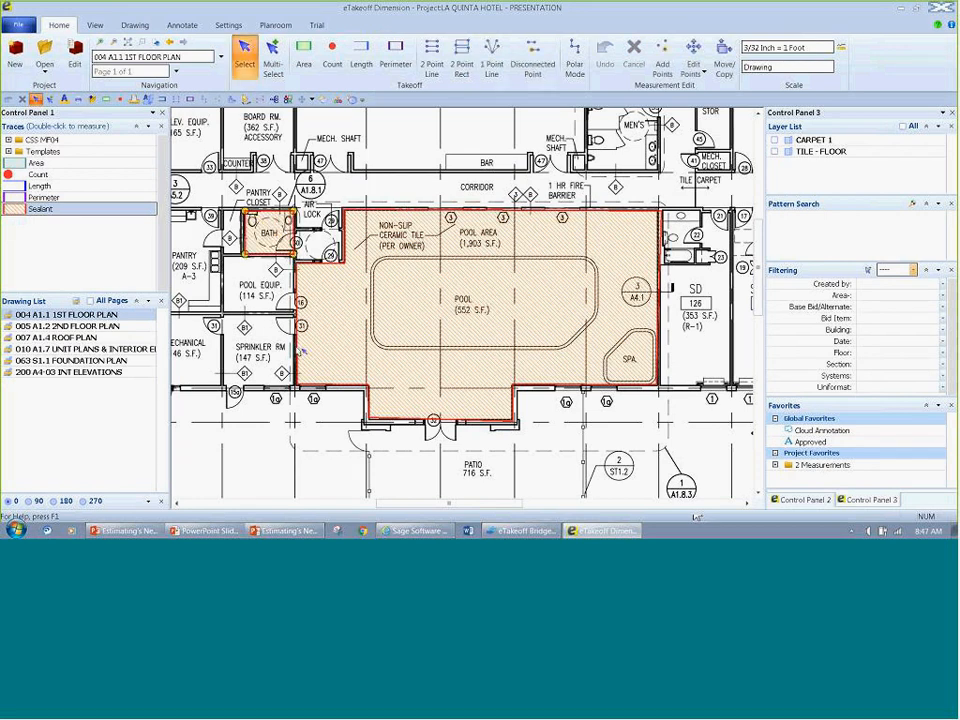
Step: Start a disconnected point group in the pool area's Sealant measurement, following the pool's upper edge and left side with both rounded left corners
left_click(300, 352)
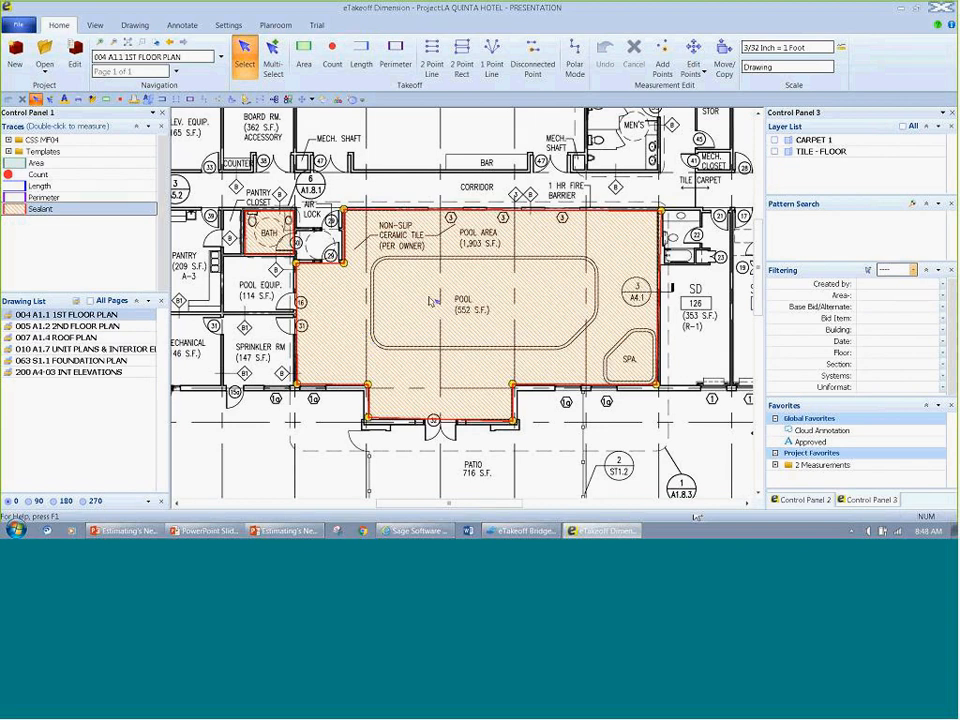
scroll(432, 300, "up", 1)
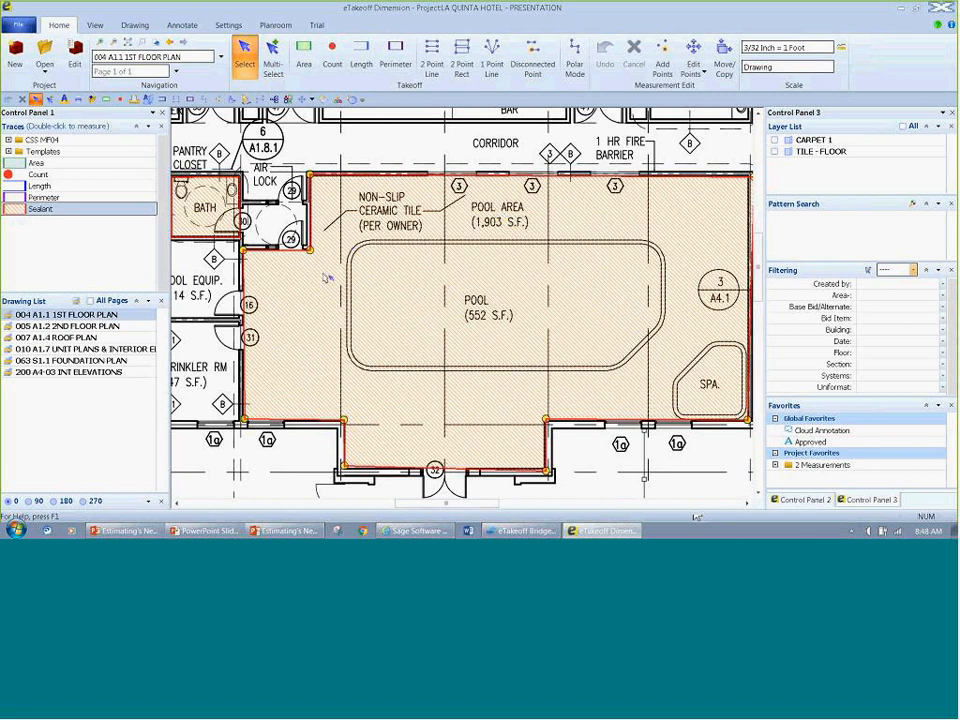
mouse_move(509, 257)
key("space")
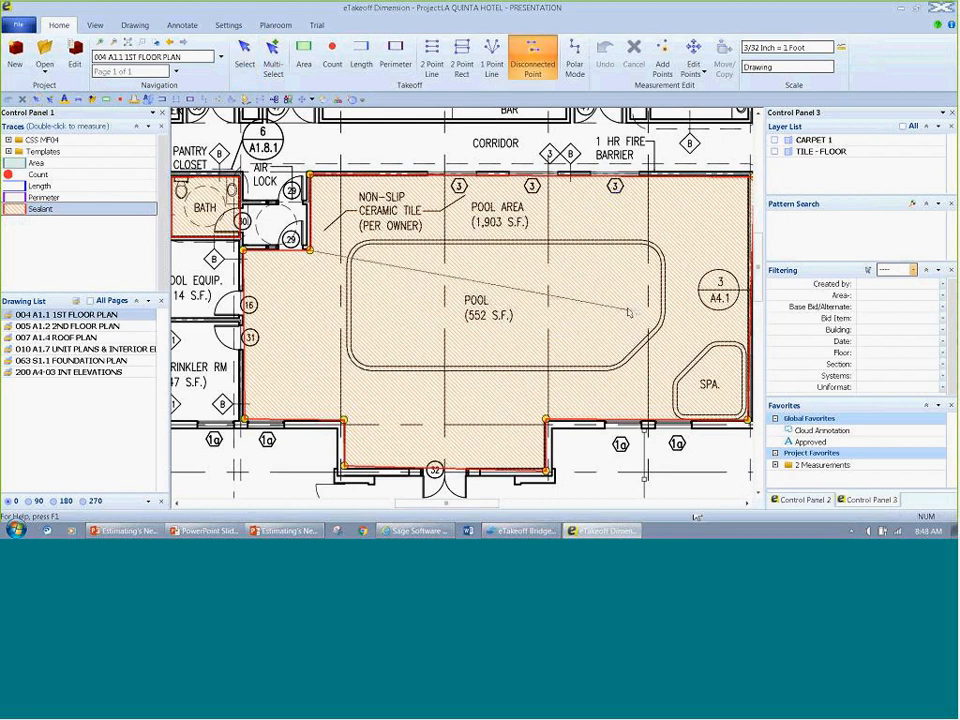
scroll(639, 291, "up", 2)
left_click(643, 227)
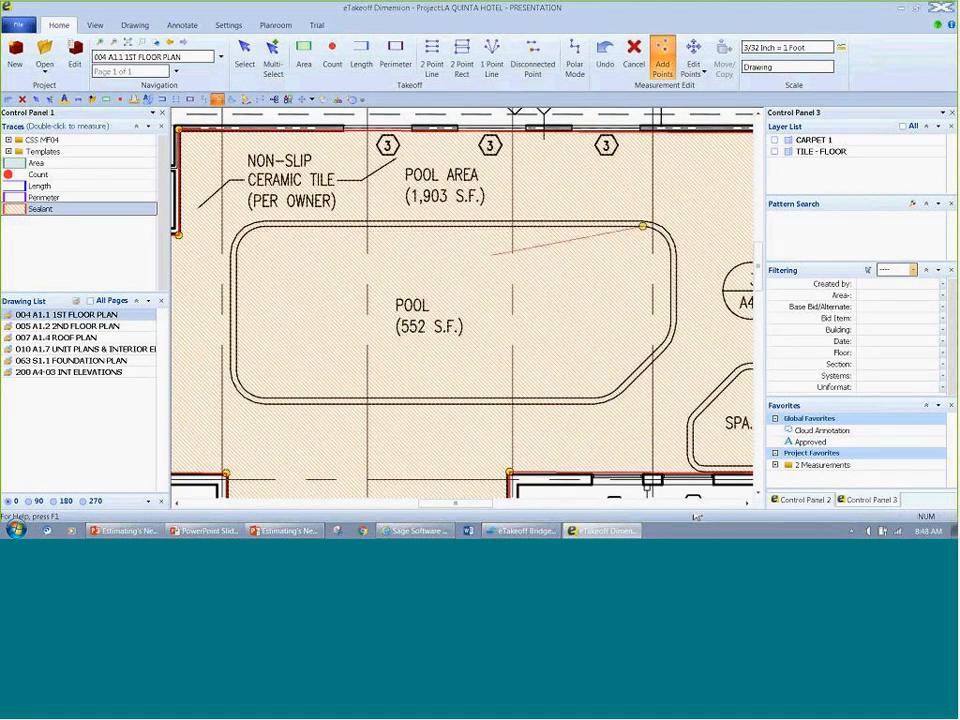
left_click(258, 228)
left_click(245, 235)
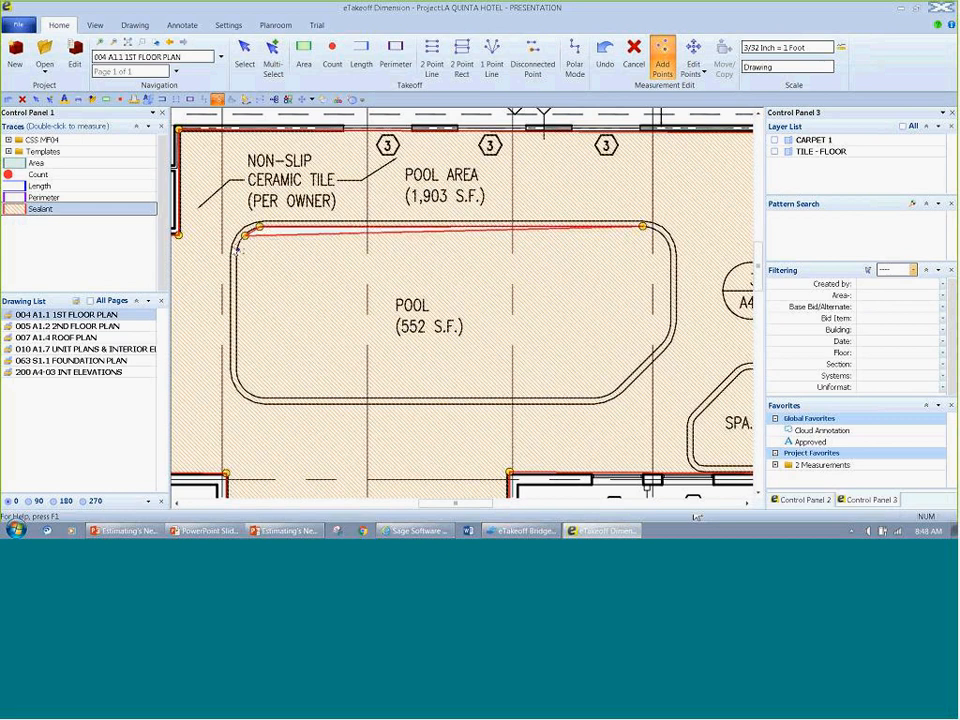
left_click(237, 258)
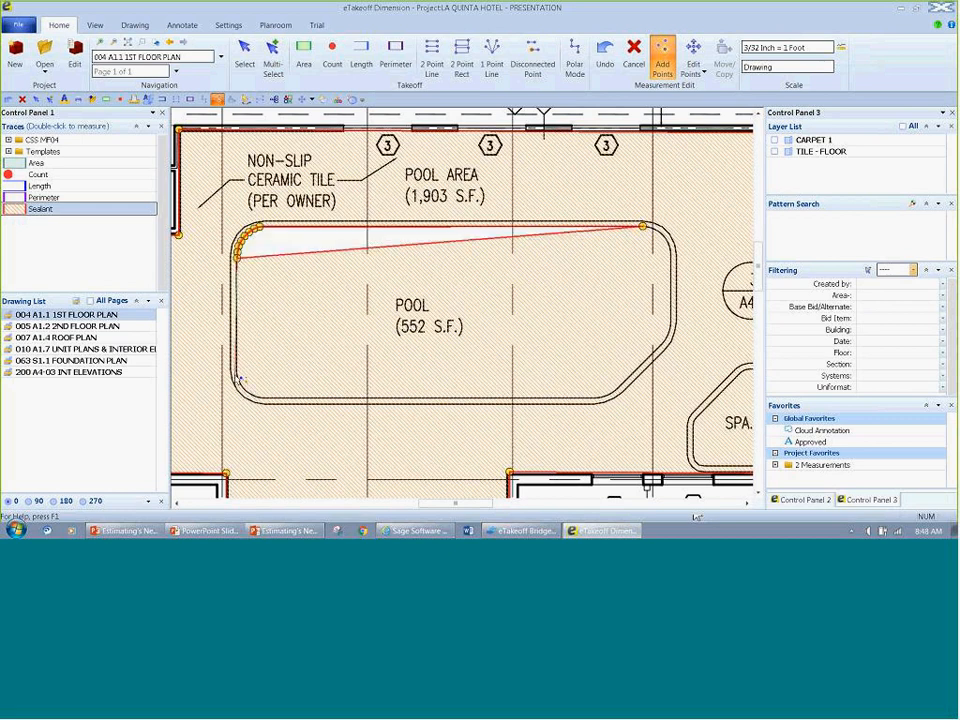
left_click(237, 376)
left_click(244, 388)
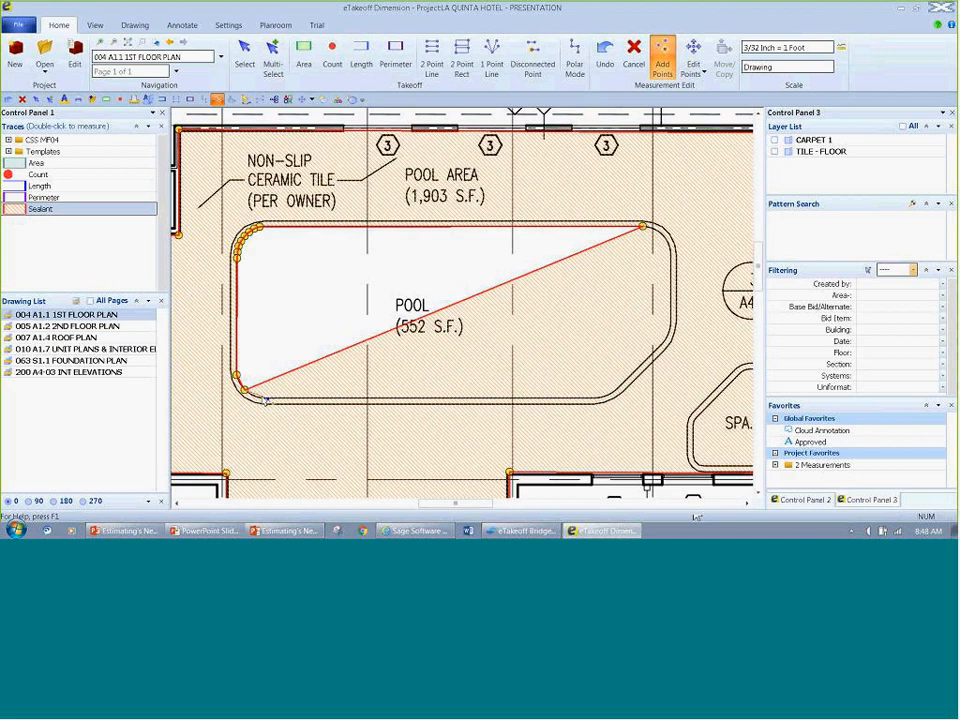
left_click(264, 398)
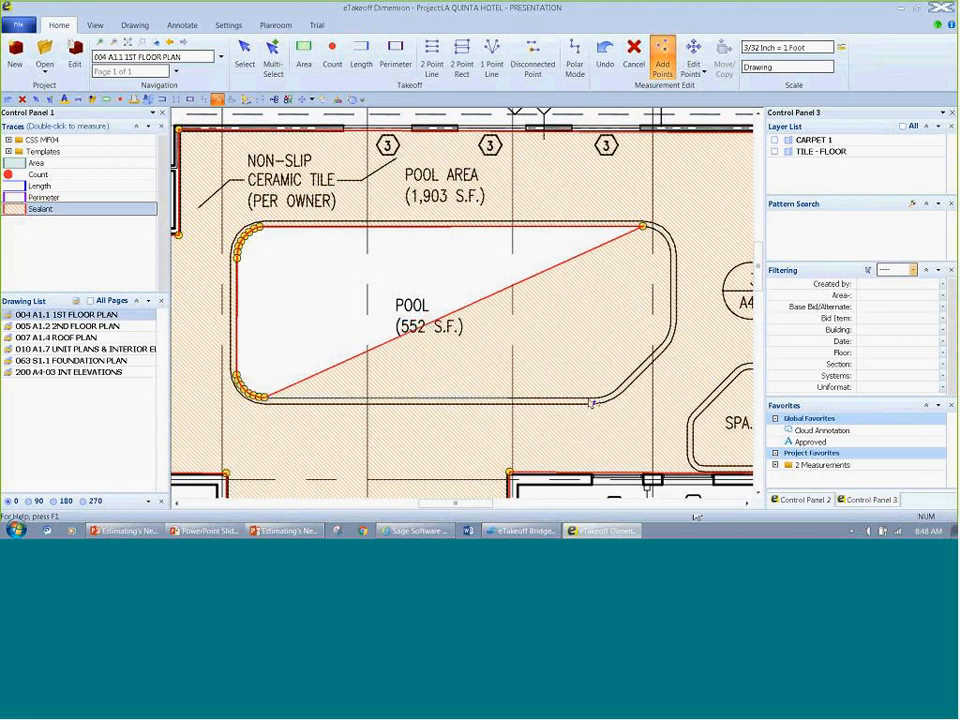
Step: Continue the inner outline along the pool's lower edge, angled corner and right side, closing it at the upper-right starting point
left_click(589, 397)
left_click(605, 397)
left_click(616, 387)
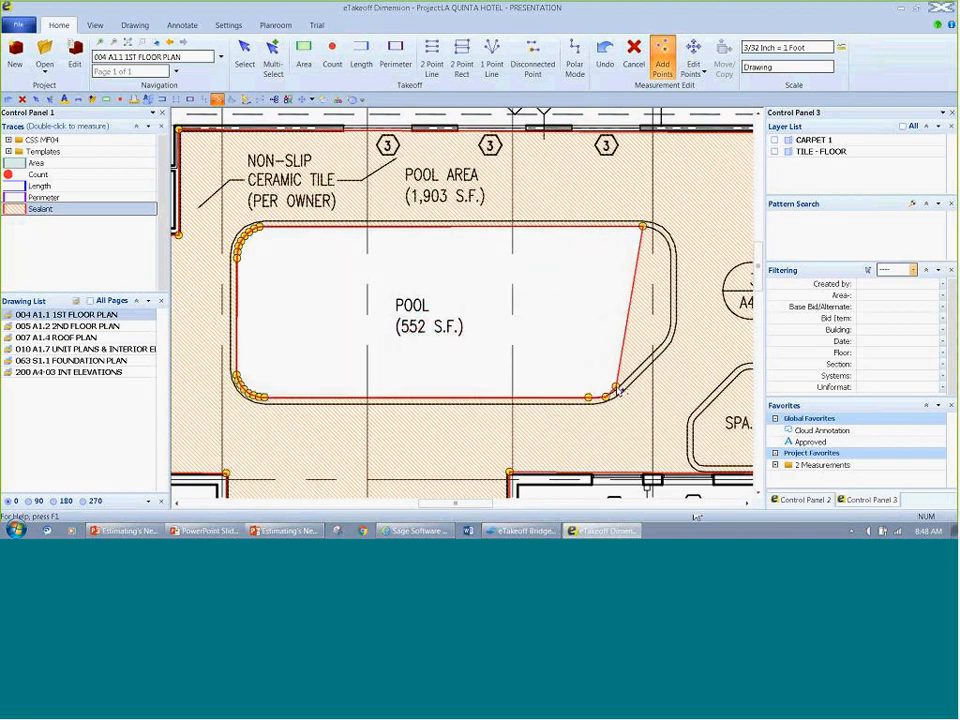
left_click(662, 344)
left_click(668, 331)
left_click(670, 321)
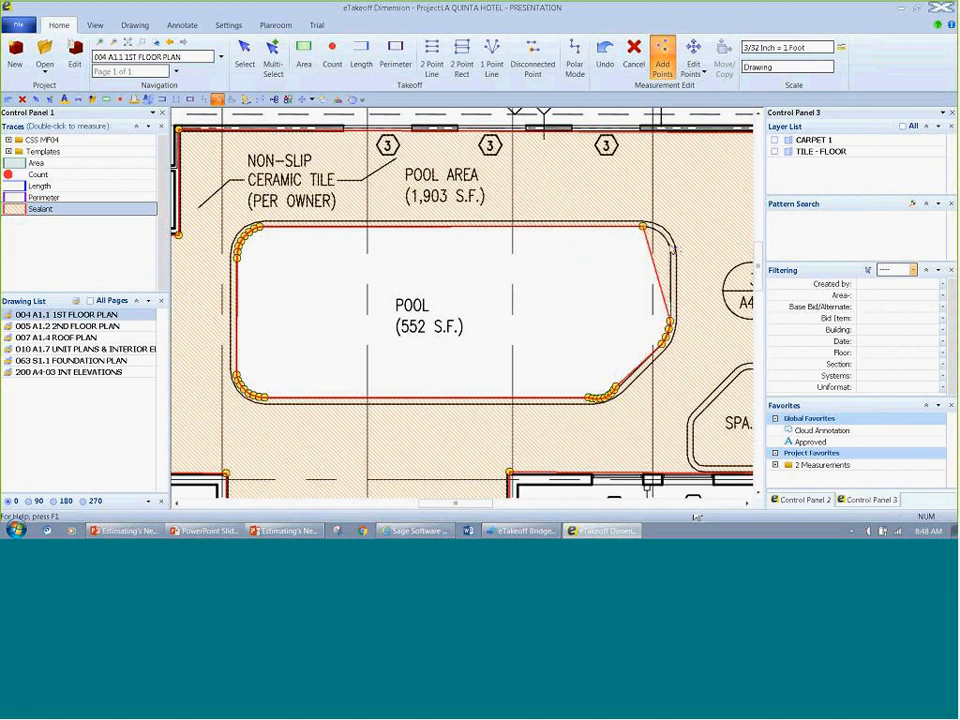
left_click(669, 251)
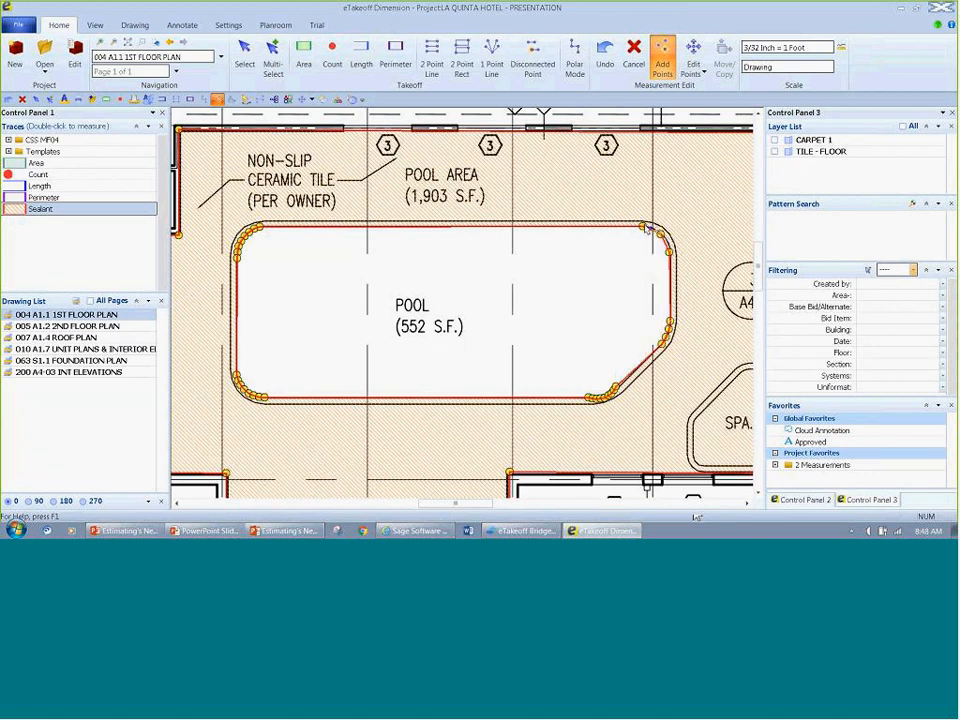
left_click(645, 228)
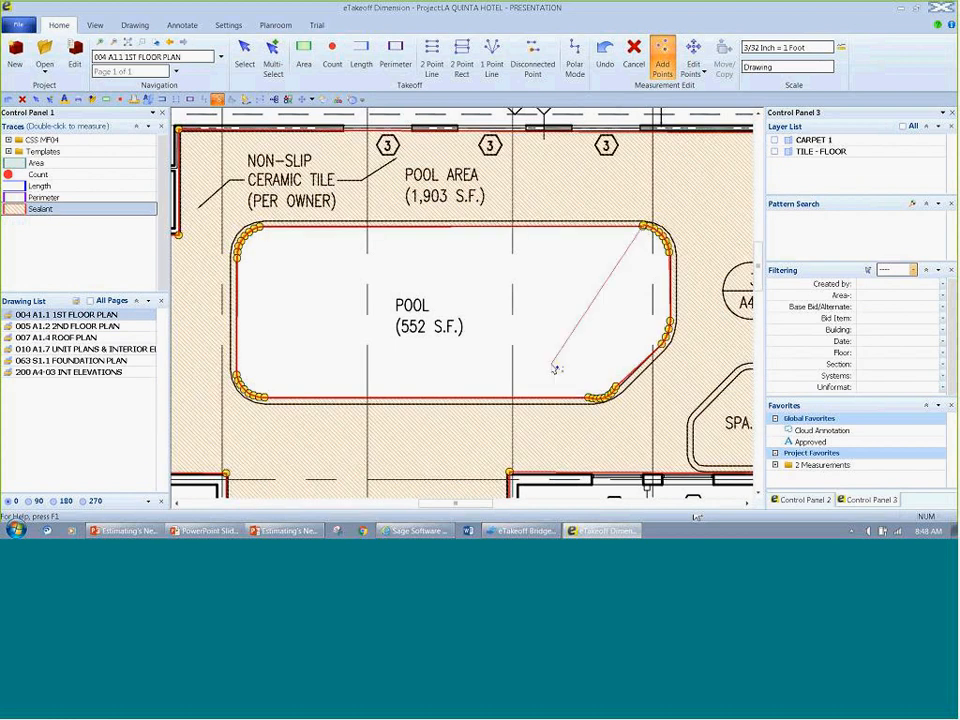
key("Escape")
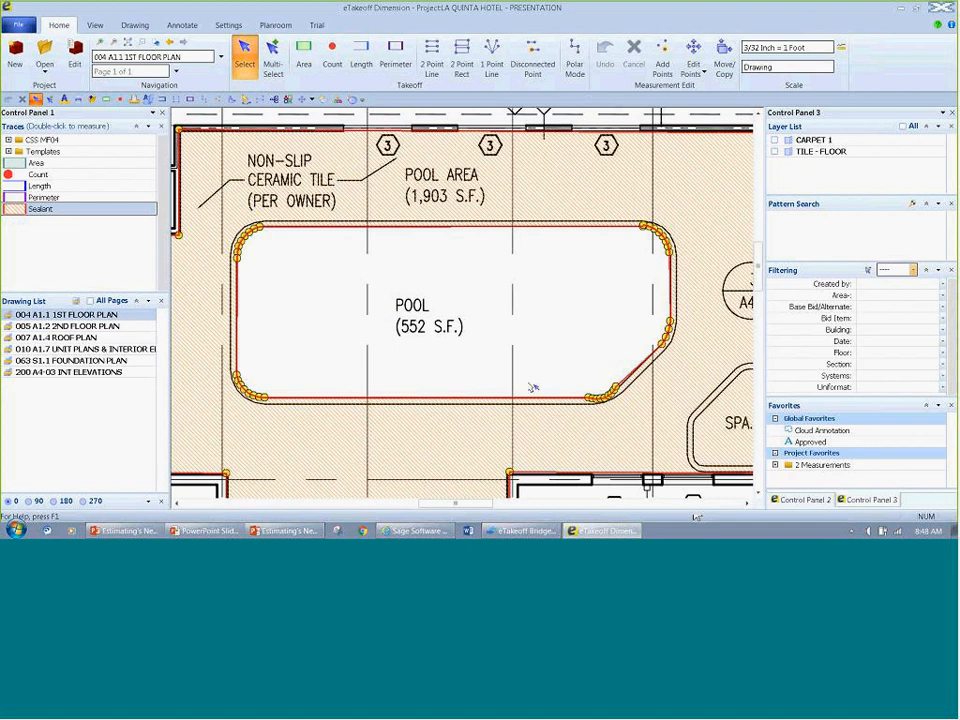
Step: Create a cutout measurement from the pool's inner point group, using the Concrete template trace Slab On Grade CY with Rebar
right_click(609, 396)
mouse_move(639, 368)
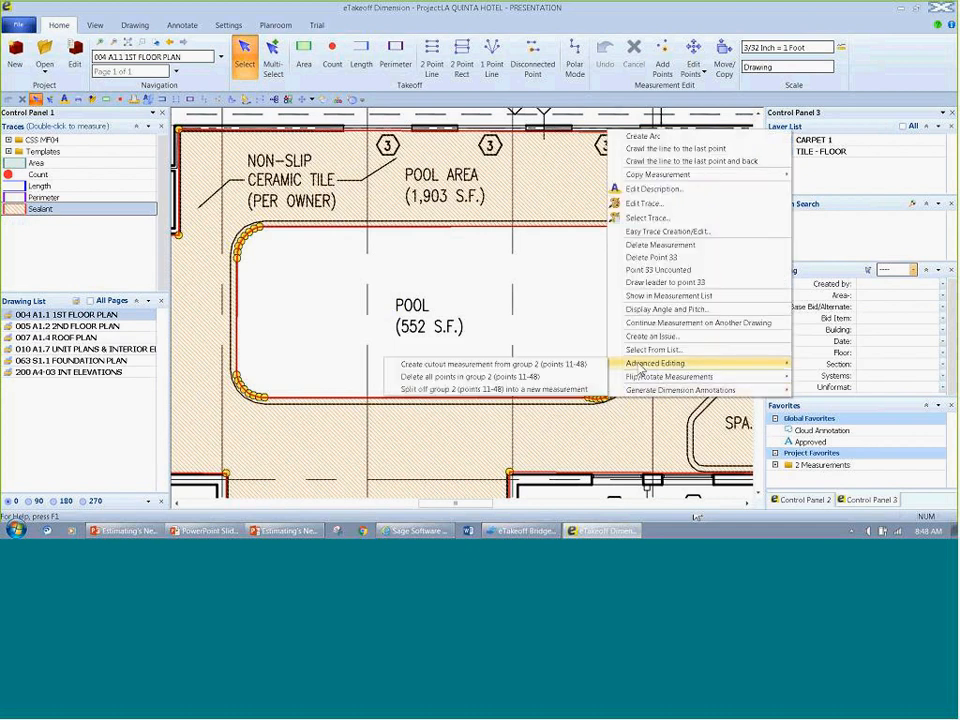
left_click(581, 363)
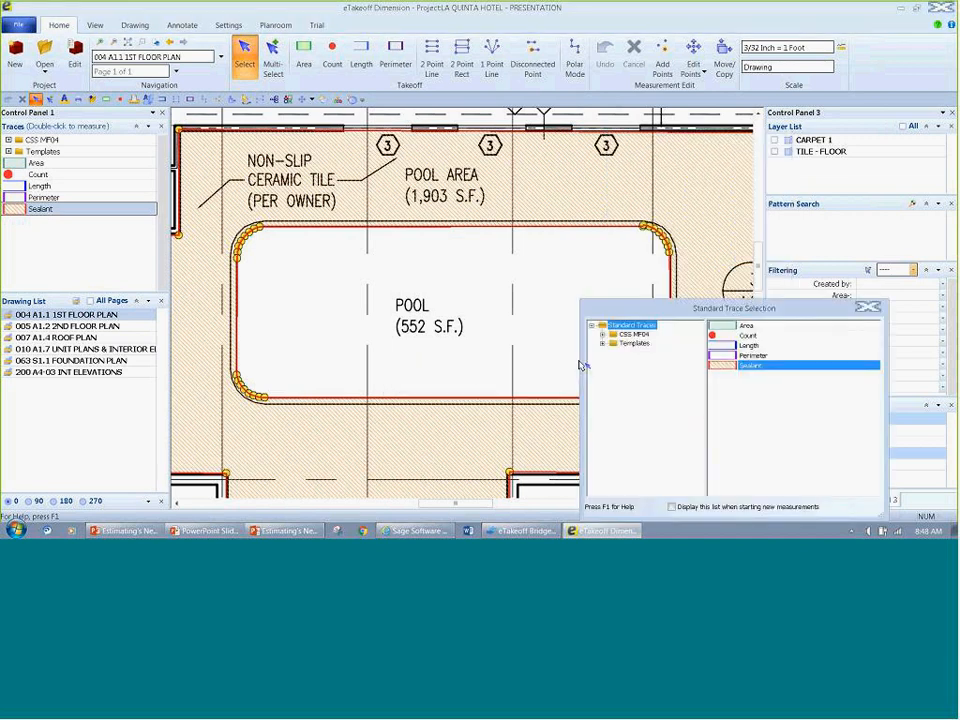
left_click_drag(637, 313, 413, 265)
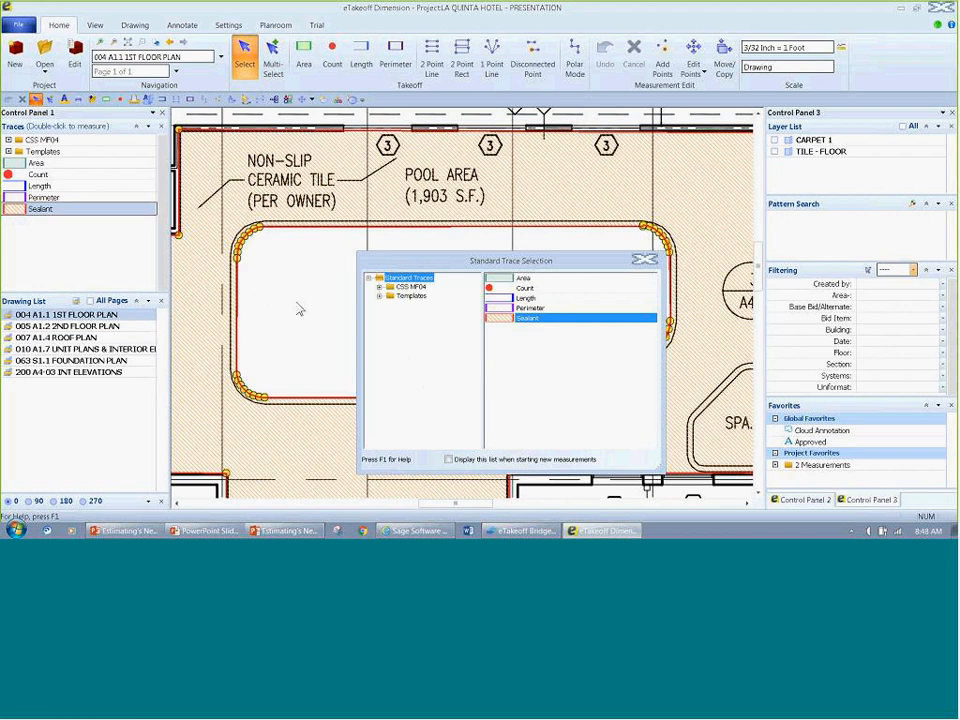
left_click(380, 296)
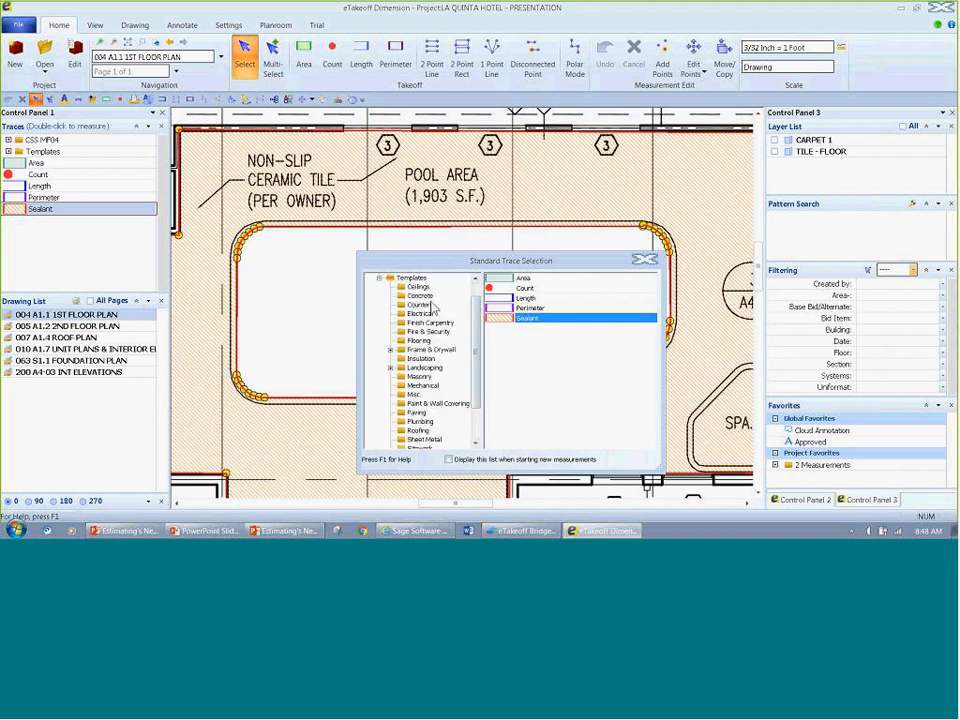
left_click(423, 296)
scroll(562, 440, "down", 3)
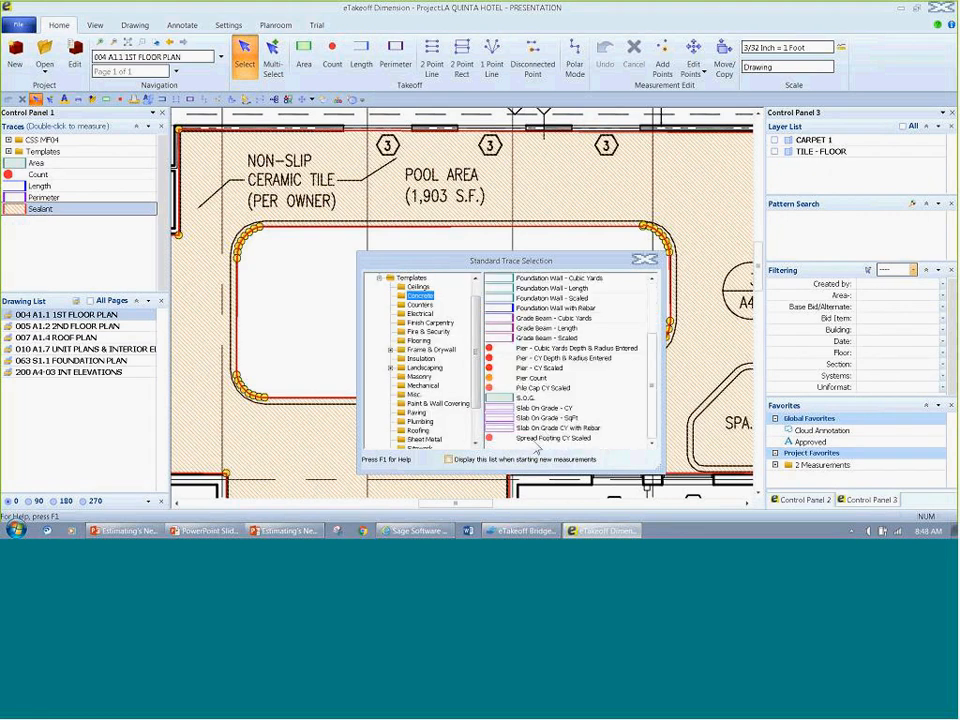
left_click(529, 431)
double_click(529, 431)
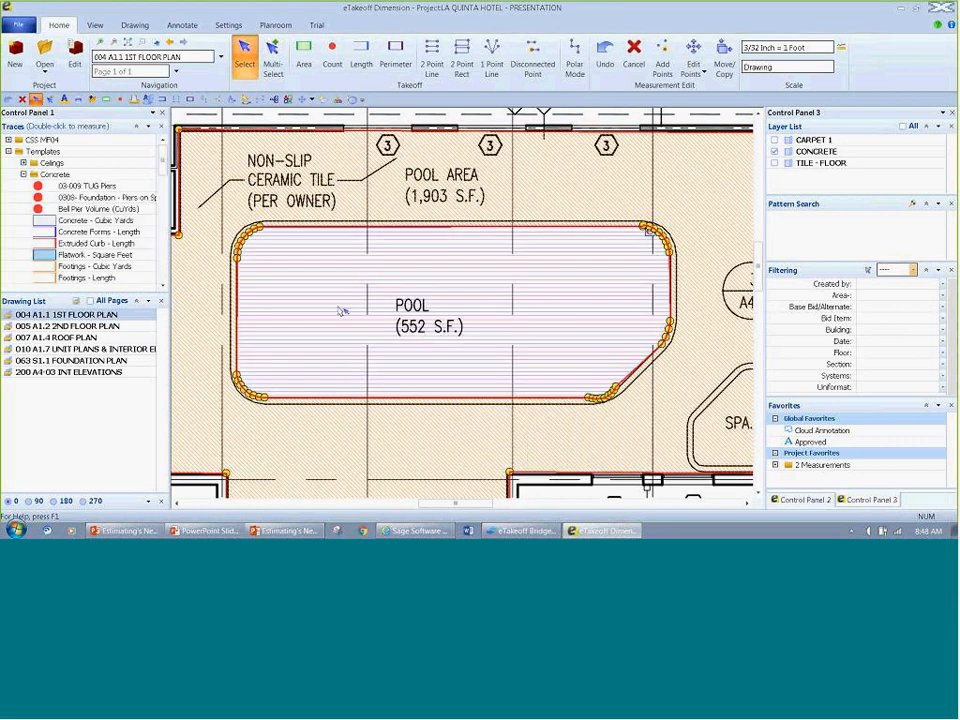
Step: Display the quantities and work breakdowns of the pool's slab measurement
left_click(632, 495)
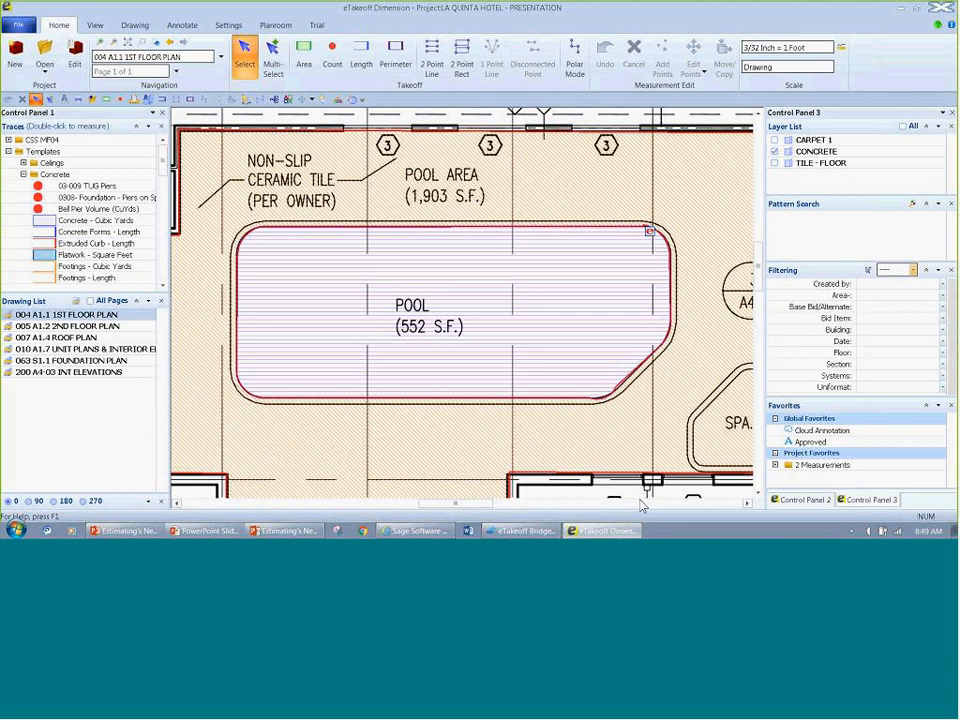
left_click(805, 499)
left_click(542, 321)
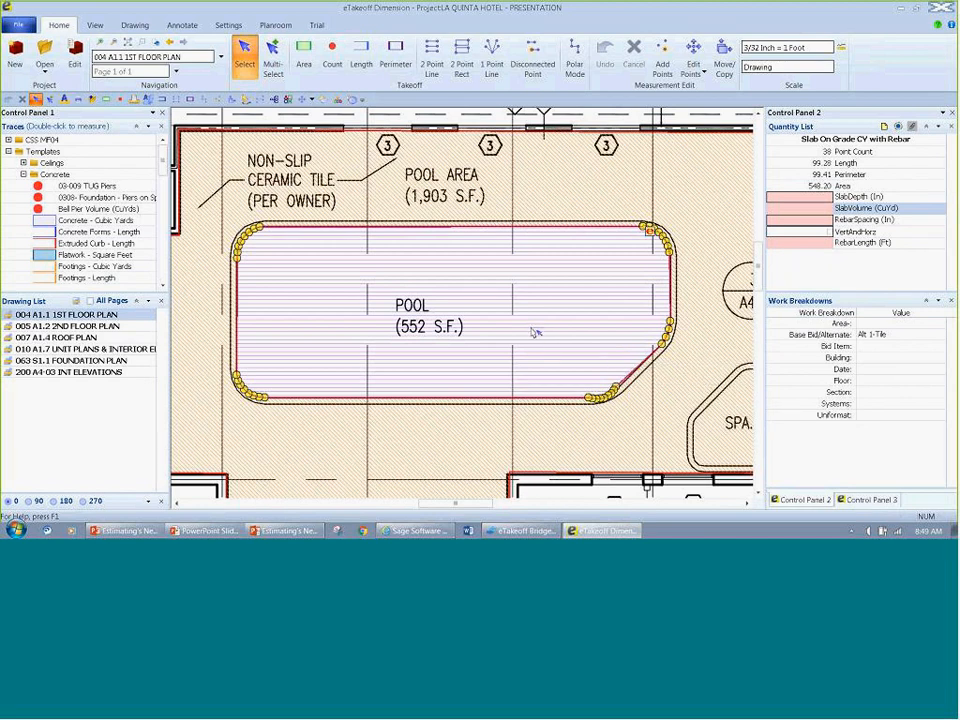
Step: Show the pool's slab measurement in the Measurement List and inspect its Extension entry
right_click(537, 281)
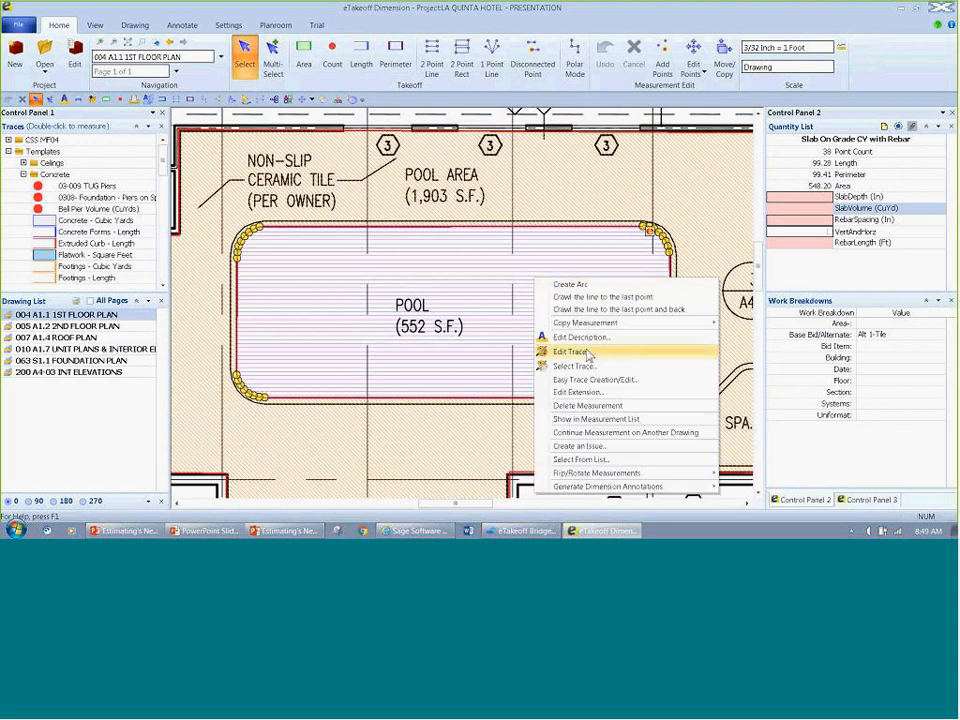
left_click(593, 419)
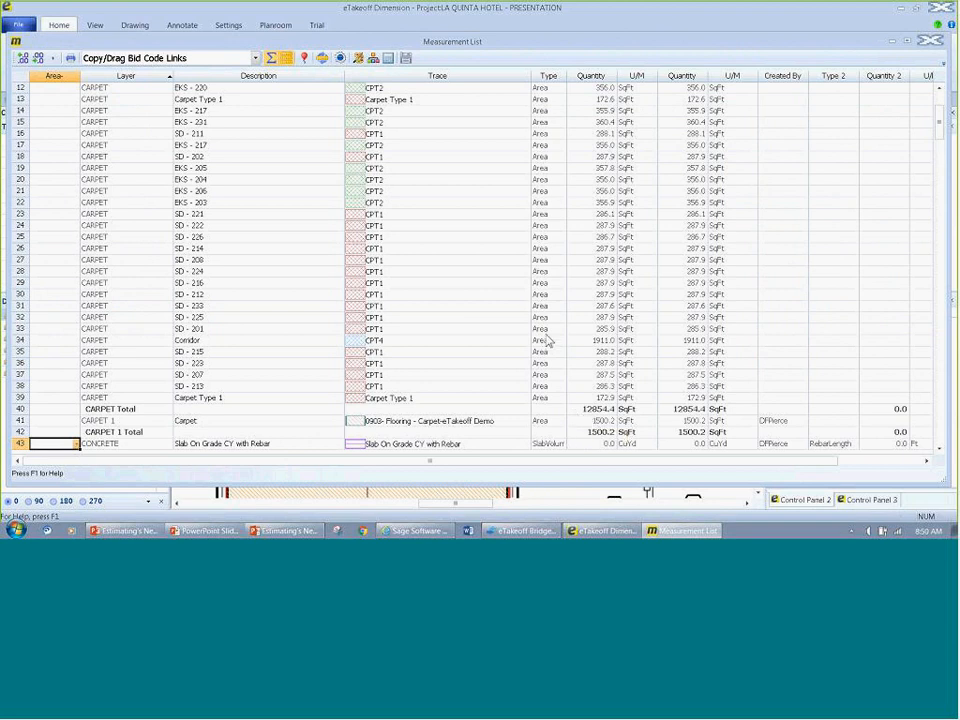
scroll(547, 341, "down", 2)
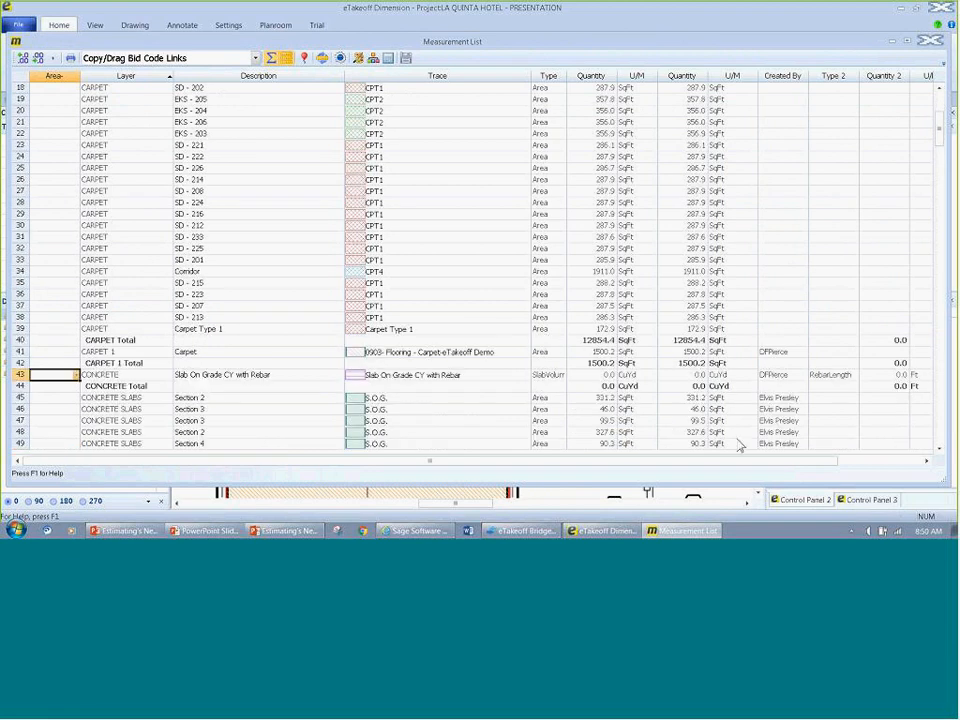
left_click_drag(766, 462, 864, 463)
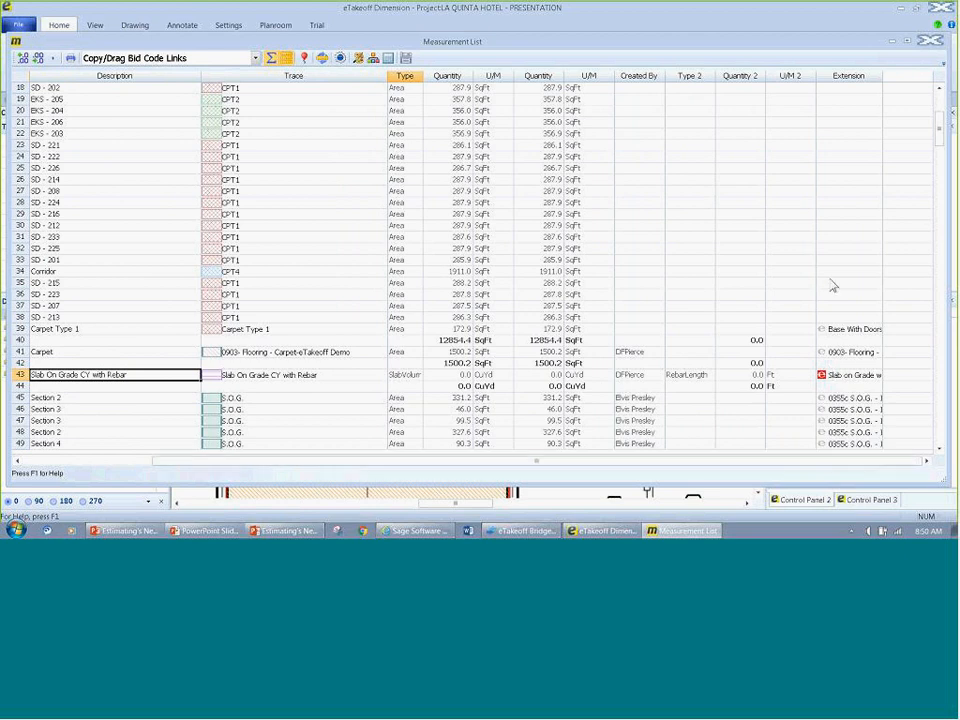
left_click(832, 378)
mouse_move(832, 380)
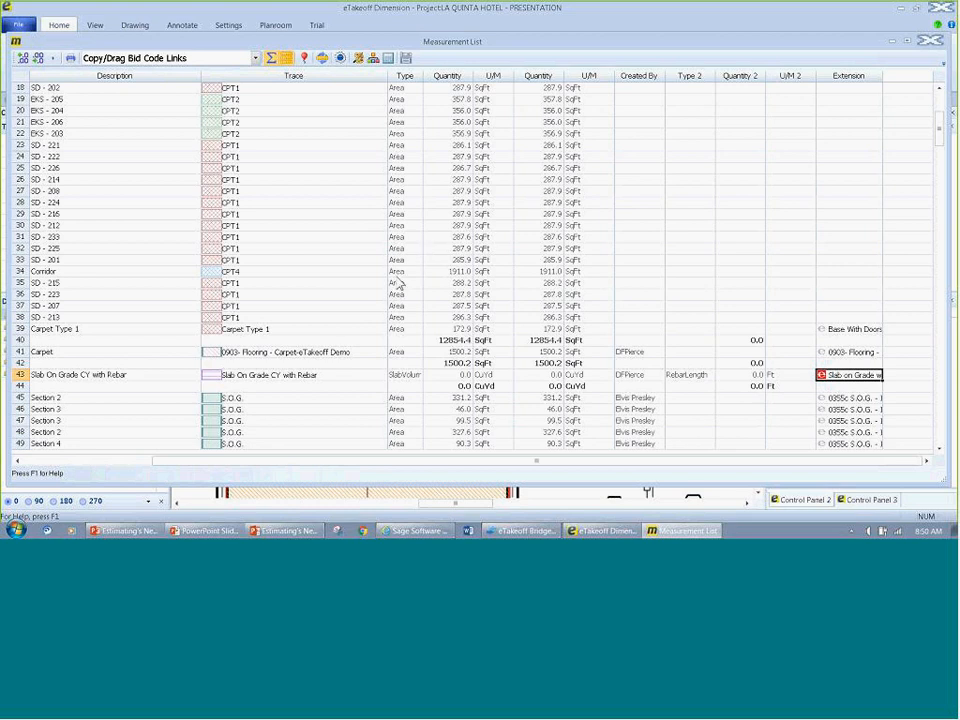
Step: Review the columns available to insert before Trace and check the Created By entries of the S.O.G. rows
right_click(307, 78)
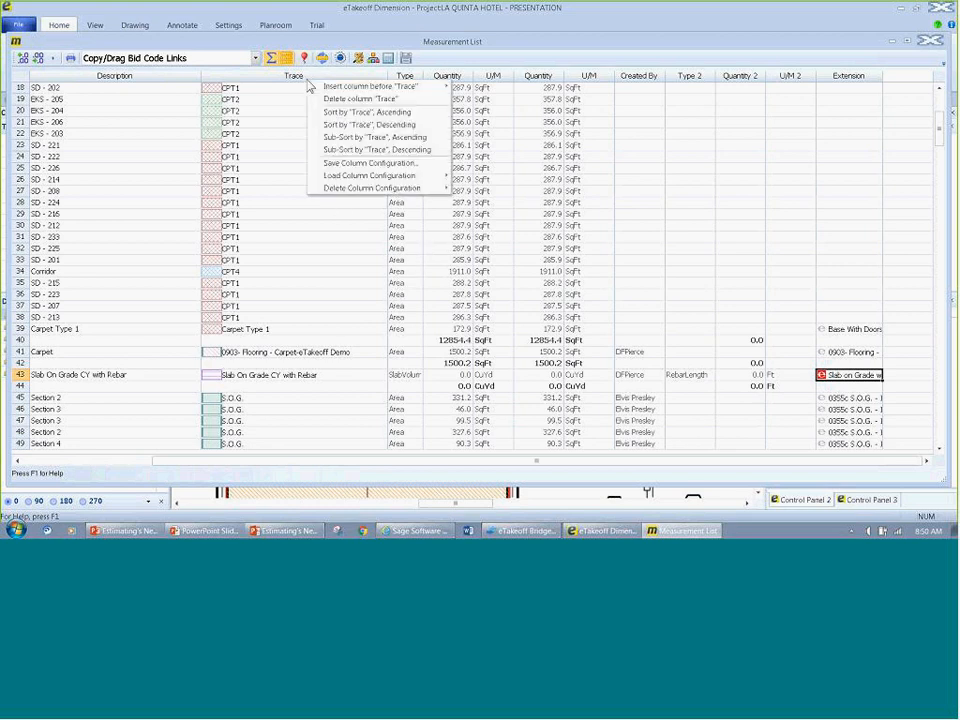
mouse_move(323, 95)
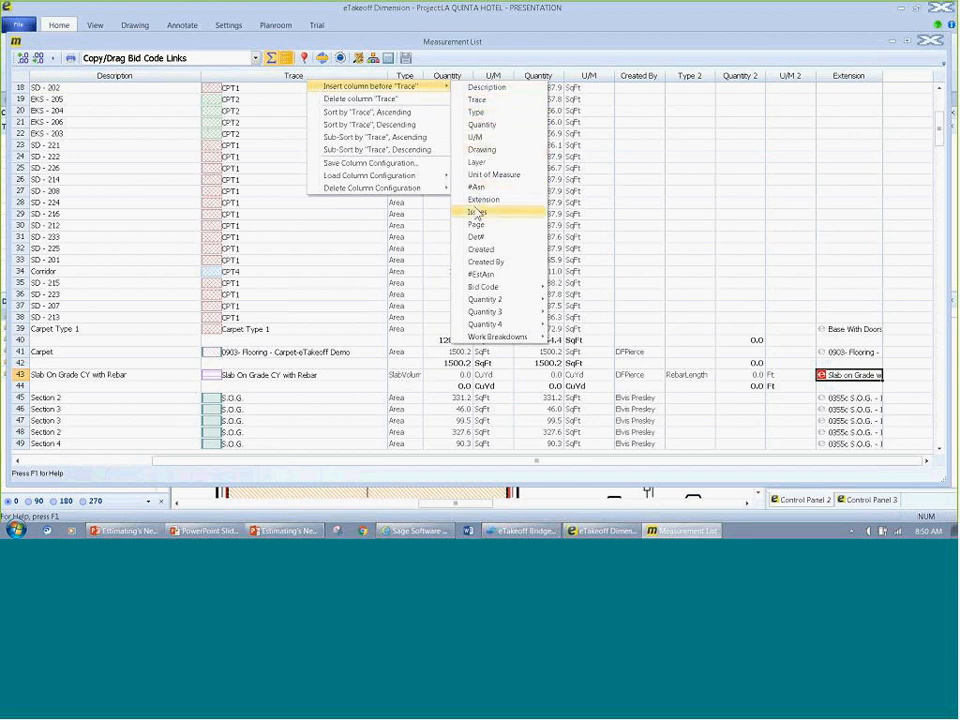
mouse_move(493, 336)
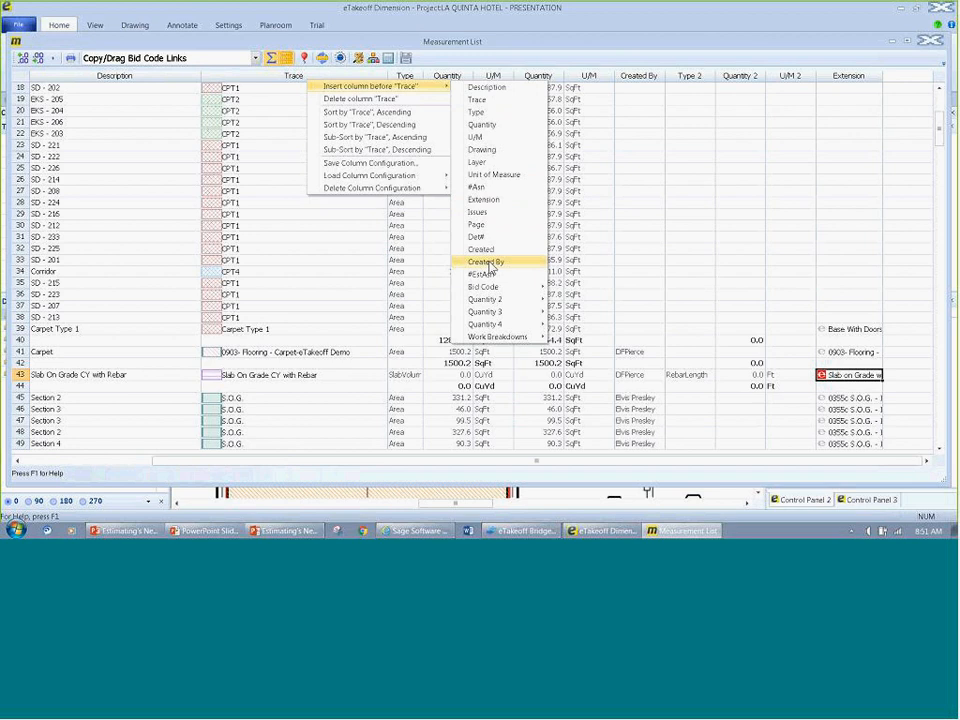
left_click(637, 372)
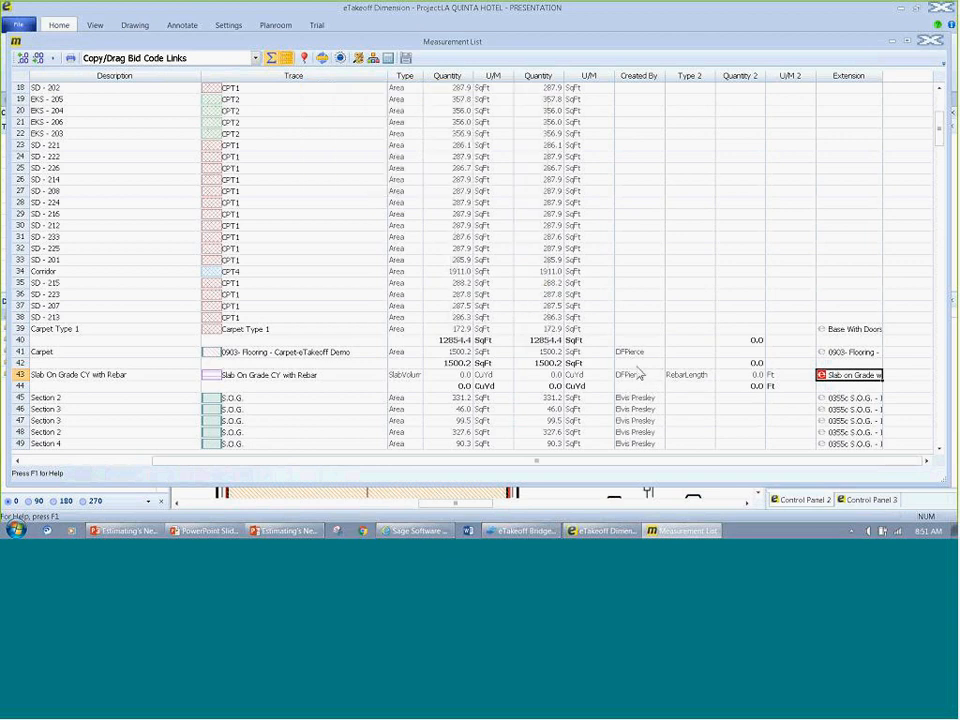
scroll(640, 300, "down", 3)
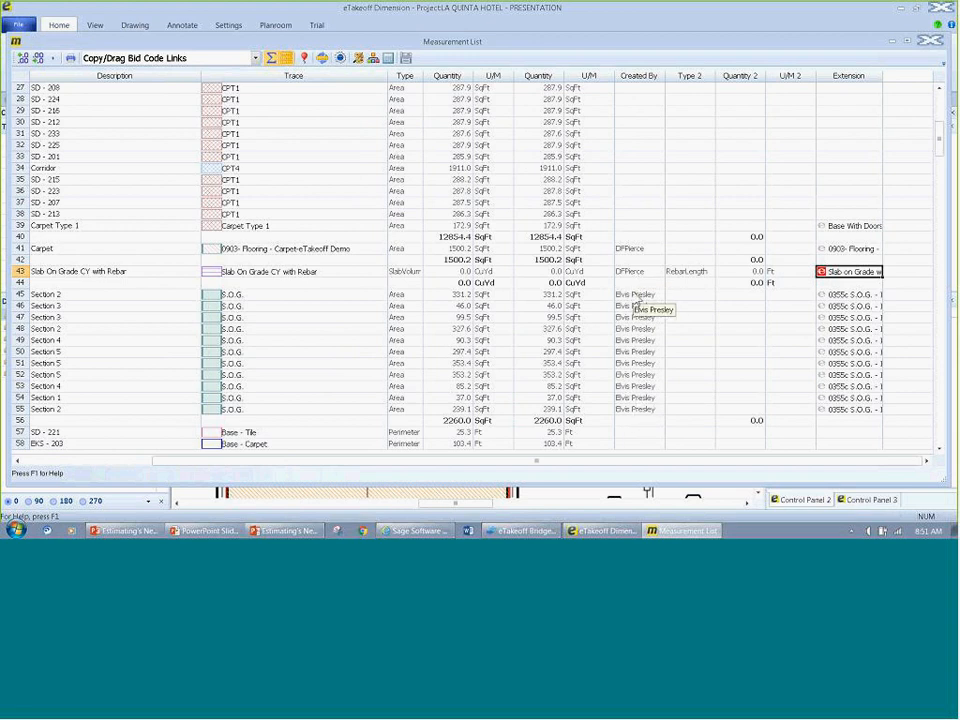
left_click(637, 295)
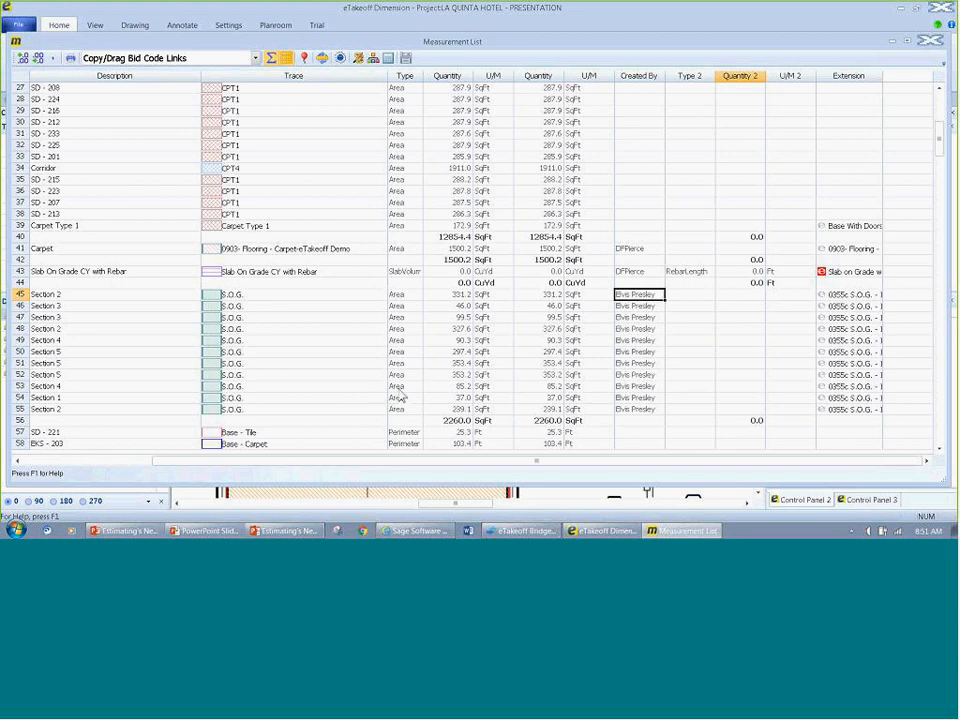
Step: Inspect the Extension entry of the Slab On Grade CY with Rebar row and locate its measurement on the drawing
left_click(846, 273)
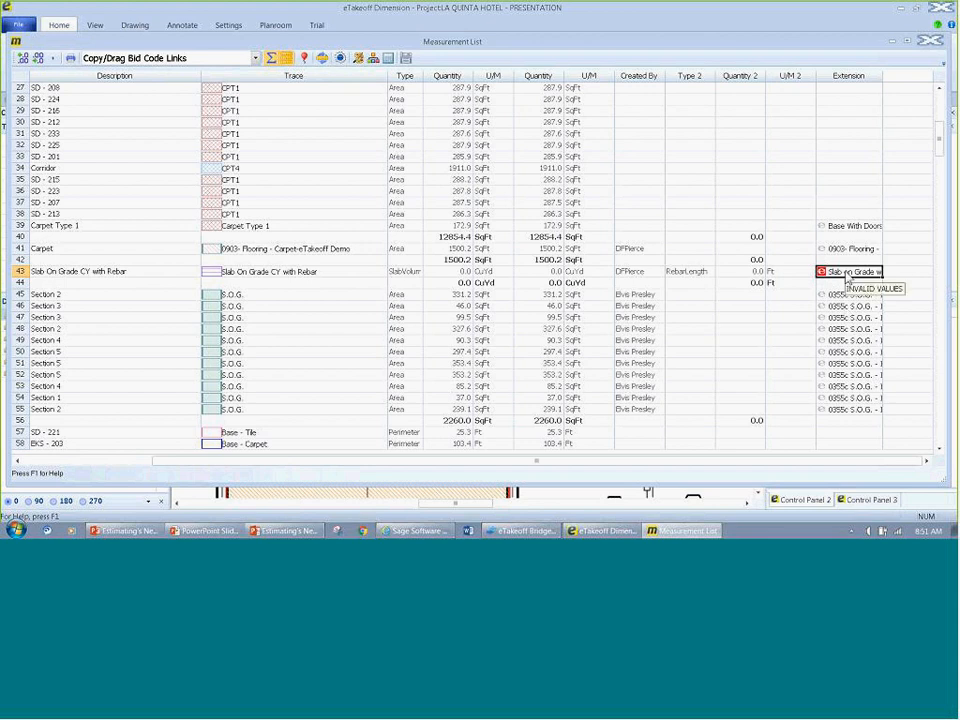
double_click(848, 278)
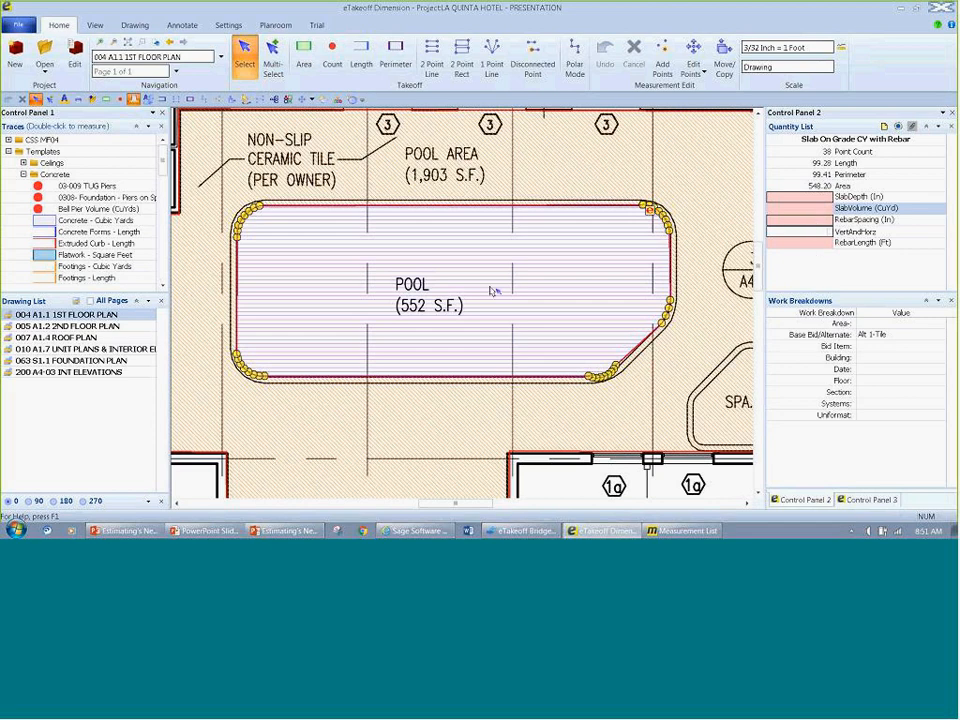
scroll(490, 290, "down", 4)
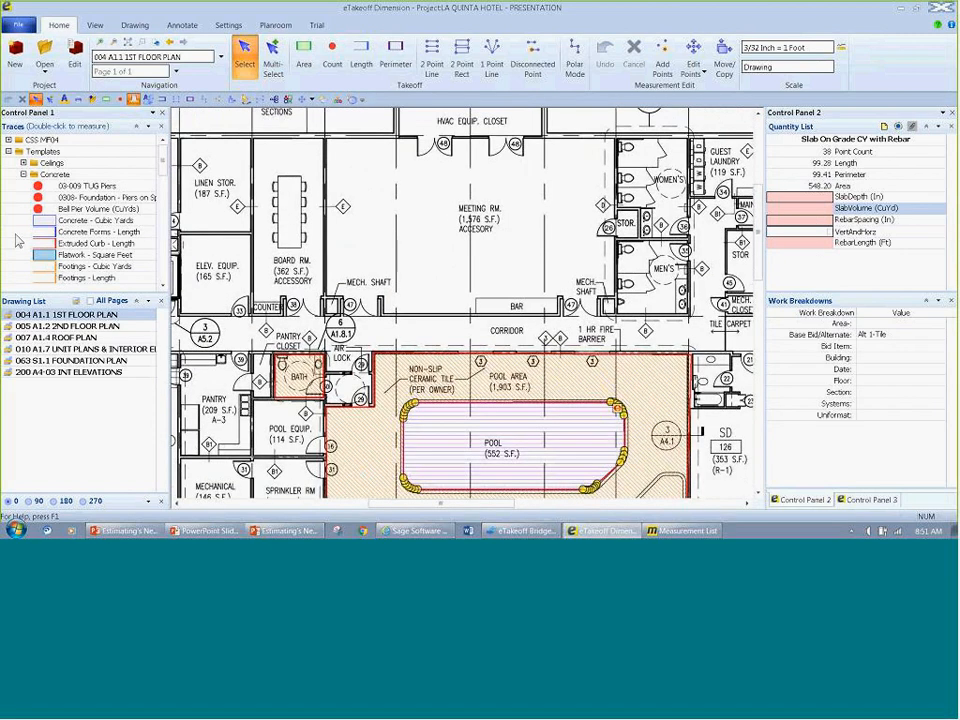
Step: Measure around the meeting room bay beside the board room, about 82 ft, with the Frame & Drywall Walls template 2X6 Wall - Length, Studs & Drywall
left_click(24, 175)
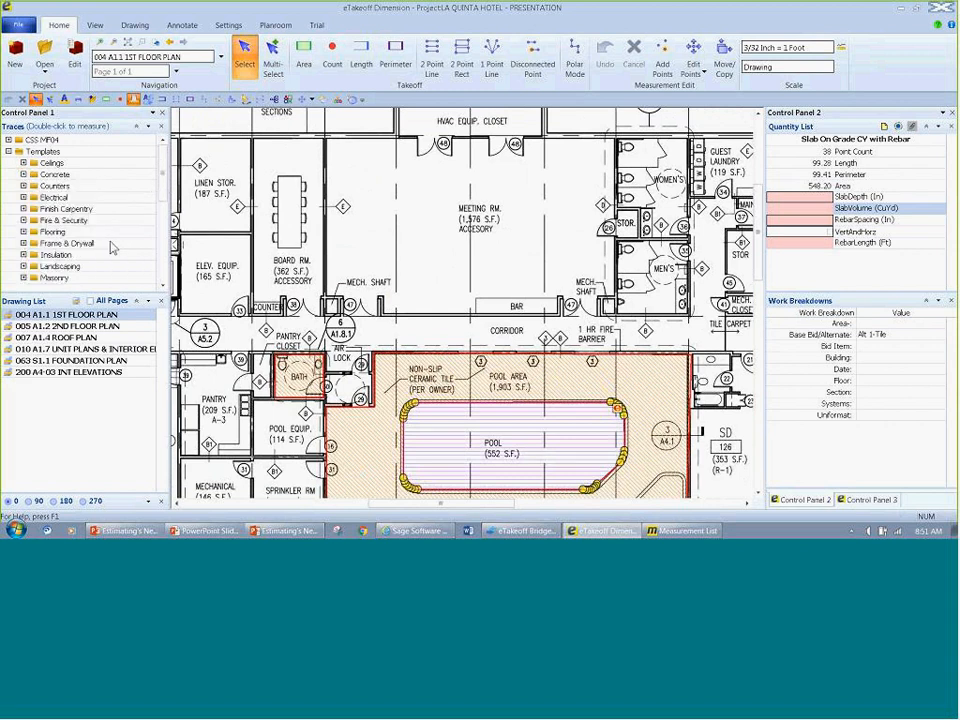
left_click(24, 243)
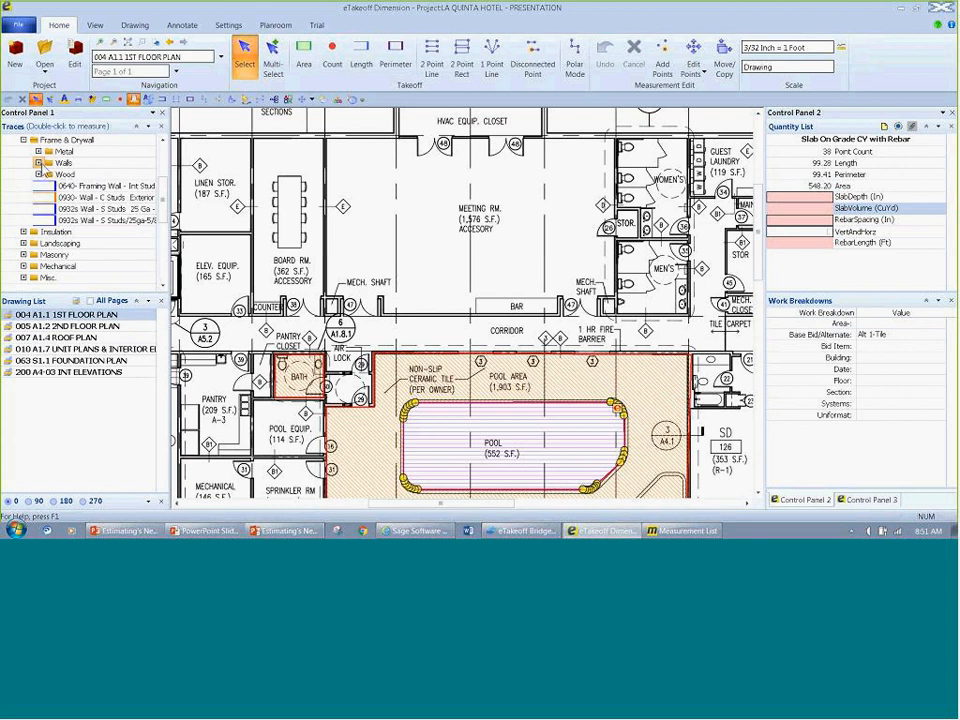
left_click(38, 162)
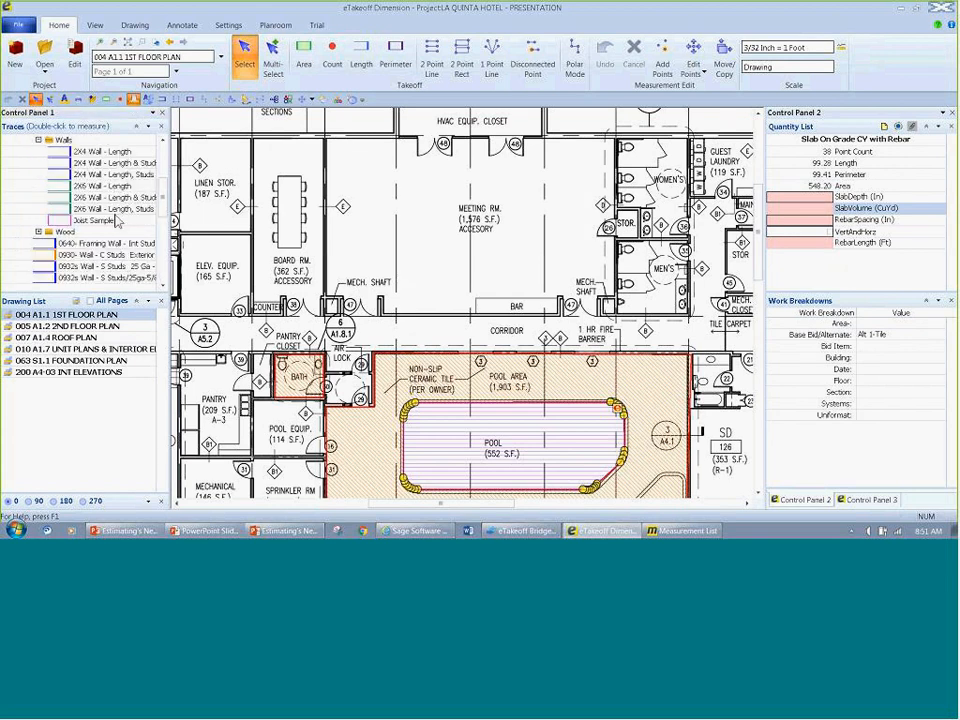
left_click(114, 210)
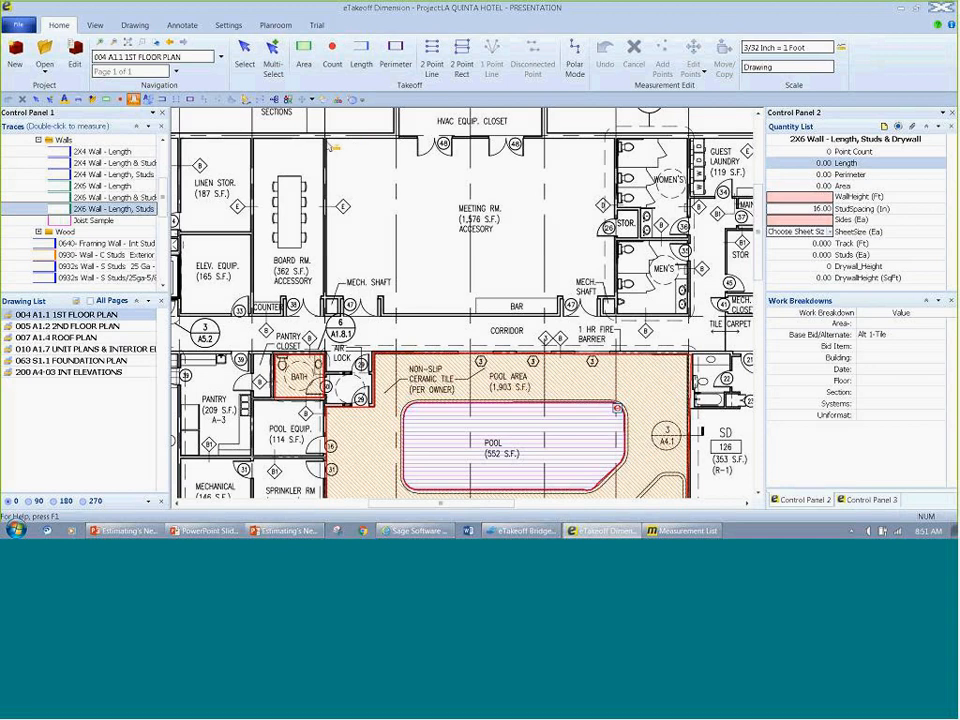
left_click(332, 145)
left_click(396, 138)
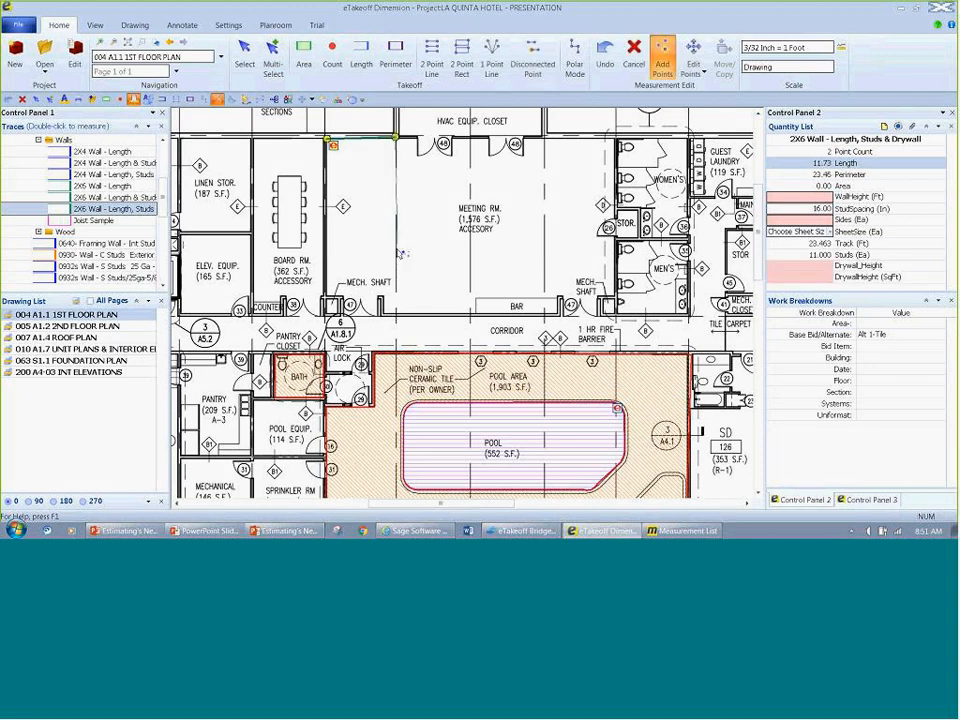
left_click(394, 310)
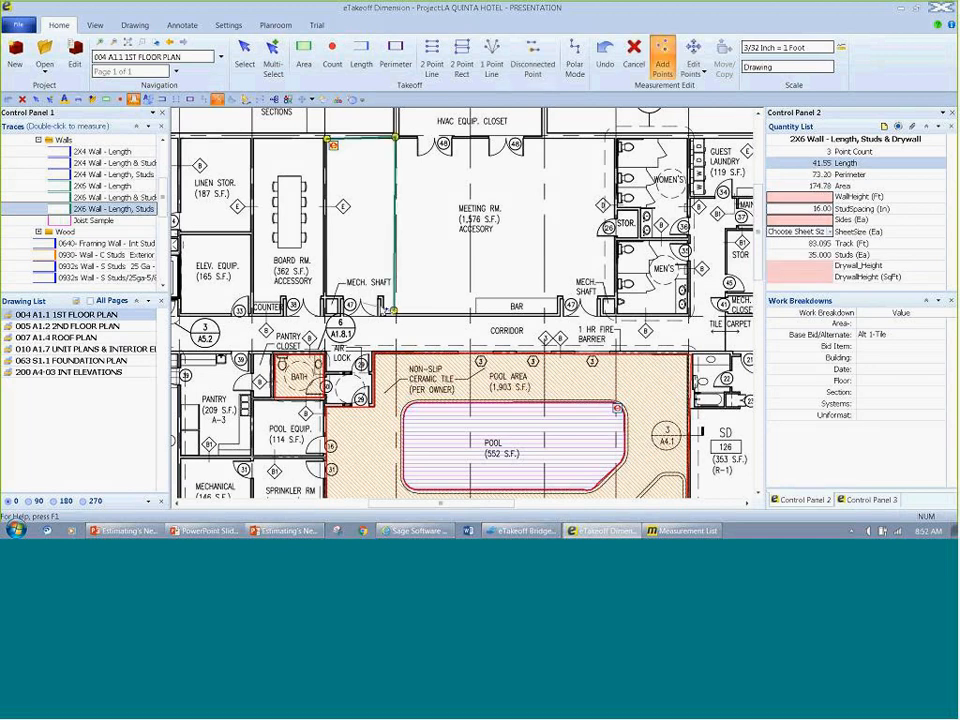
left_click(327, 310)
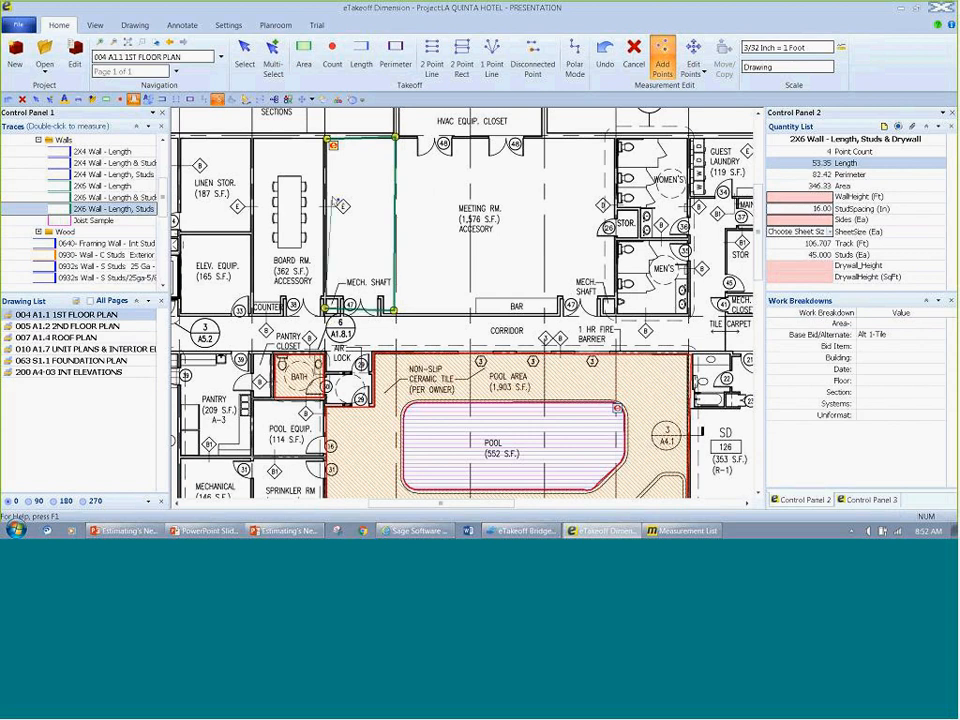
left_click(328, 141)
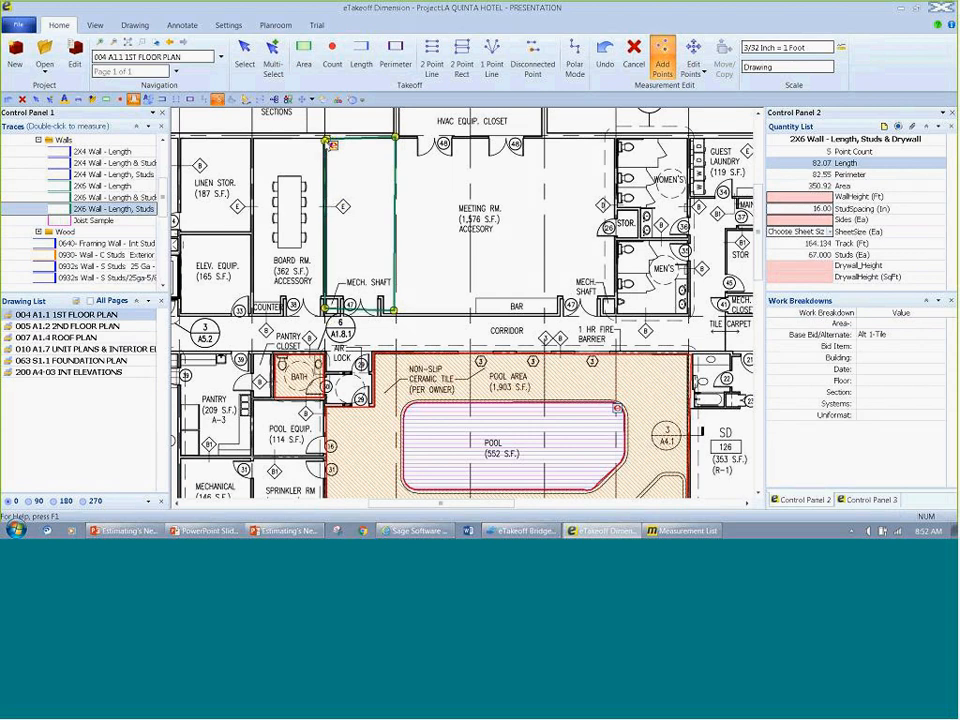
key("Escape")
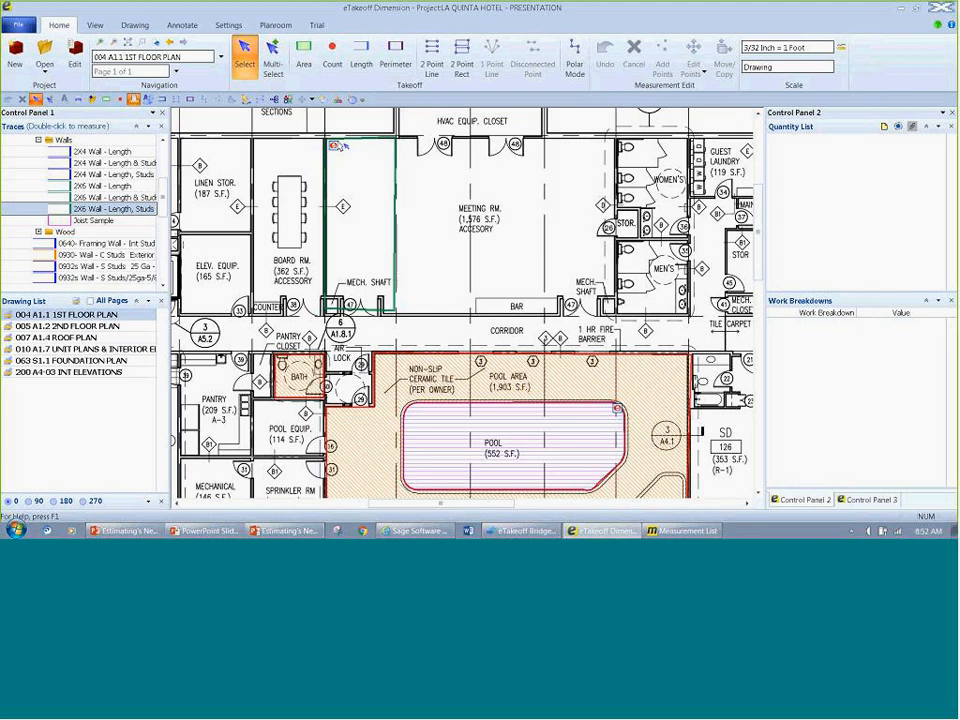
Step: Display the quantities of the 2X6 wall measurement and move their panel away from the drawing
left_click(331, 142)
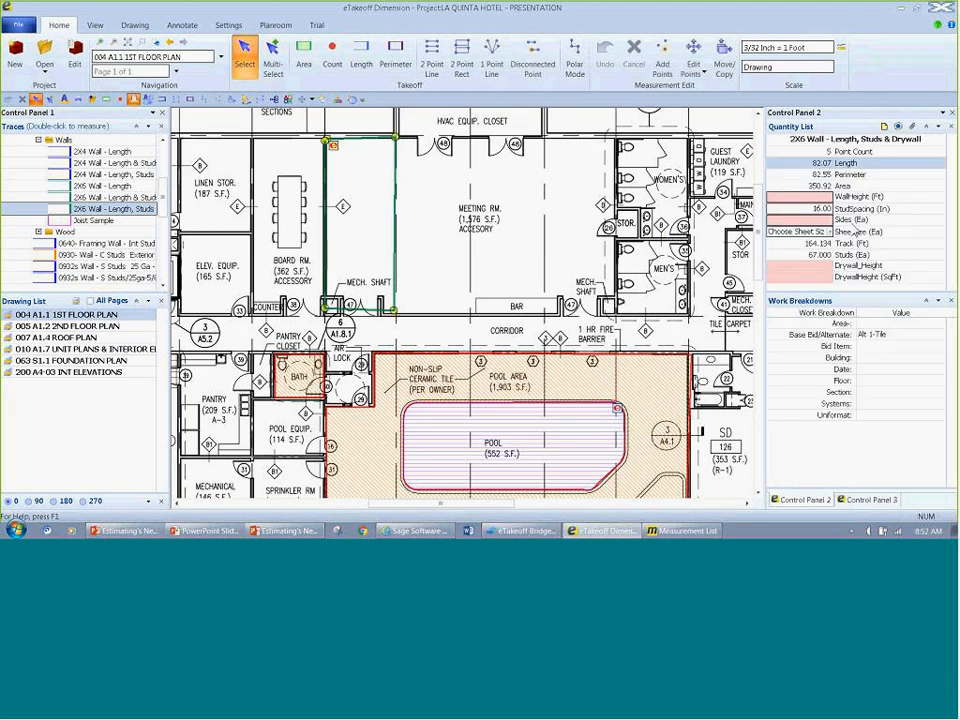
left_click(839, 198)
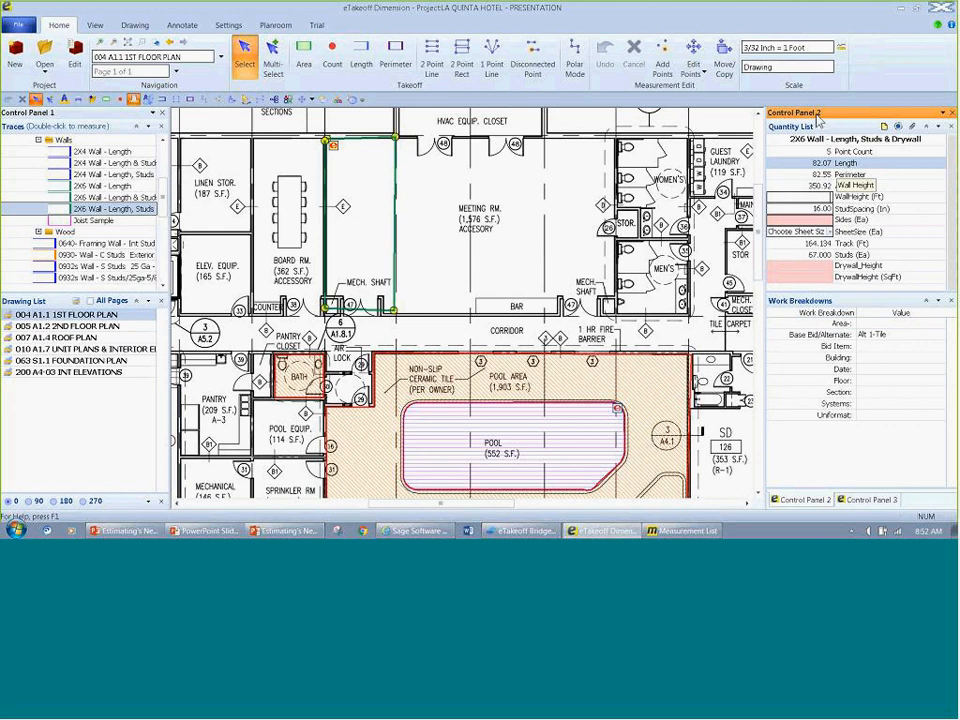
mouse_move(818, 113)
left_mouse_down()
mouse_move(580, 252)
mouse_move(636, 357)
mouse_move(957, 360)
left_mouse_up()
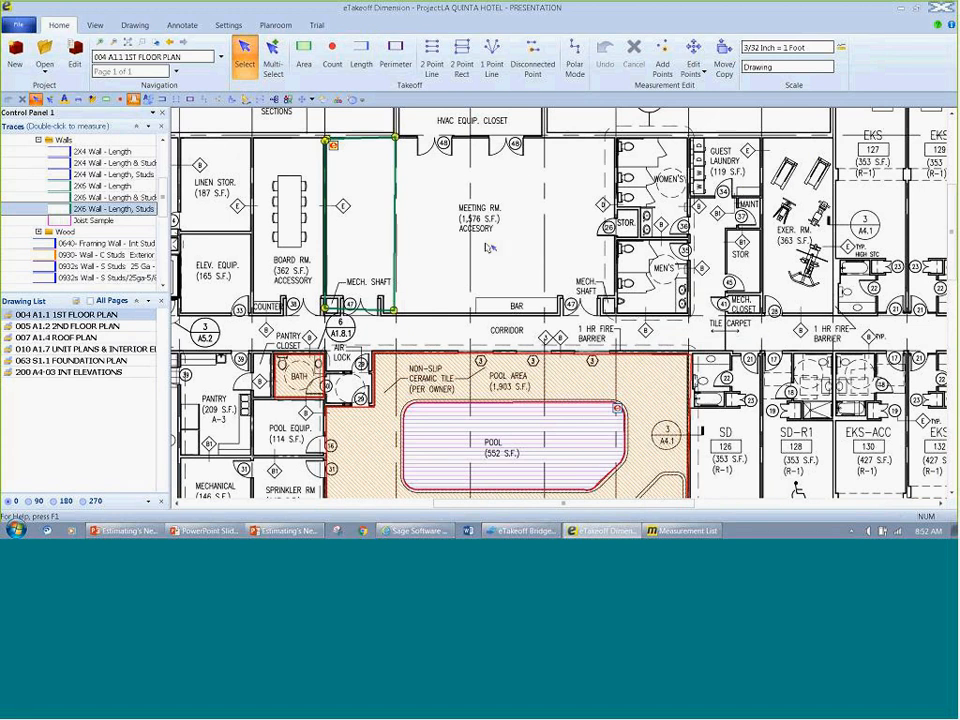
Step: Set the 2X6 wall's extension values to WallHeight 10 ft, Sides 2 and SheetSize 4 X 8, keeping StudSpacing at 16 in
double_click(398, 222)
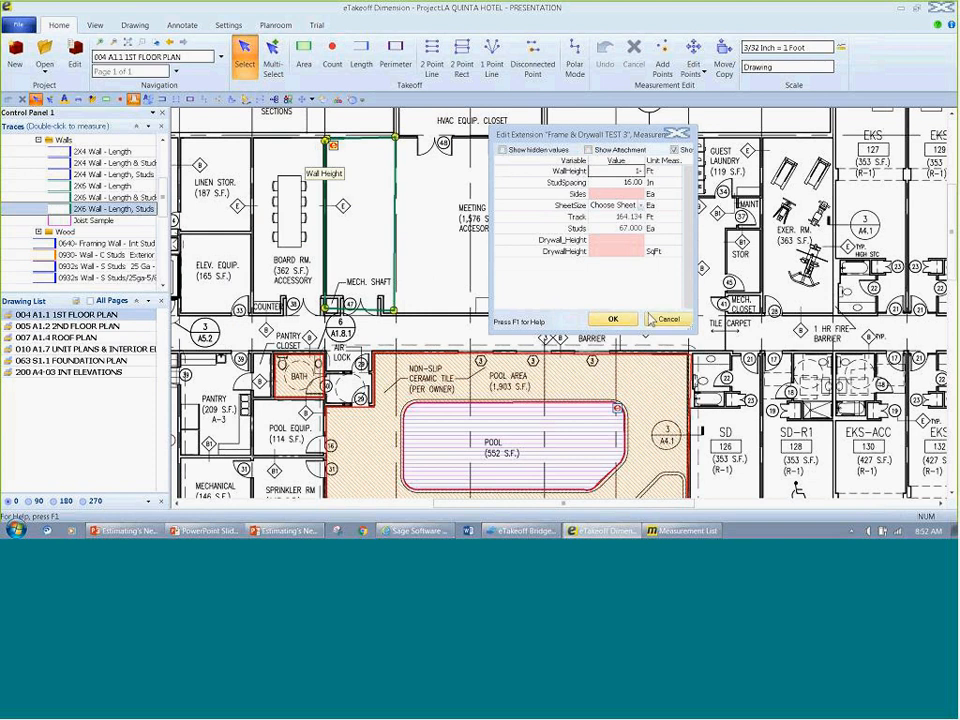
type("10")
key("Tab")
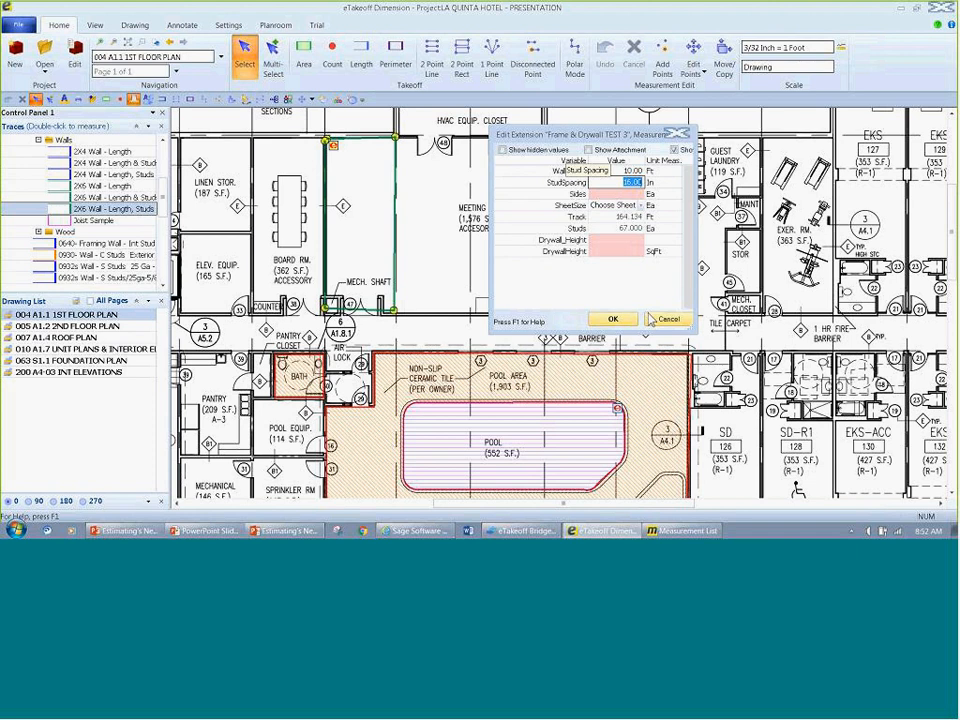
key("Tab")
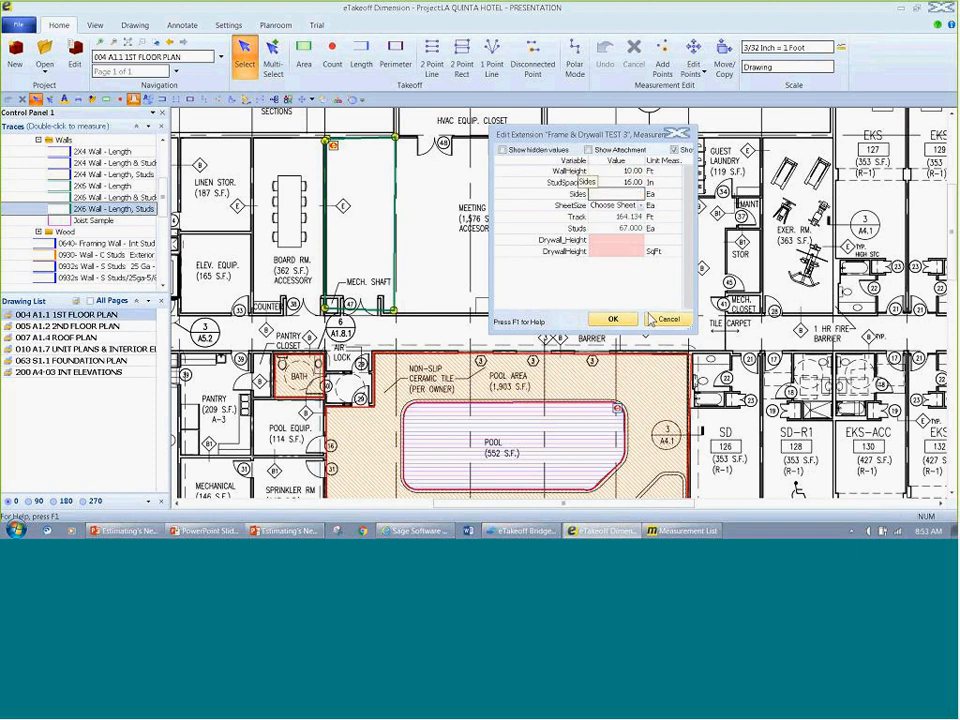
type("2")
key("Tab")
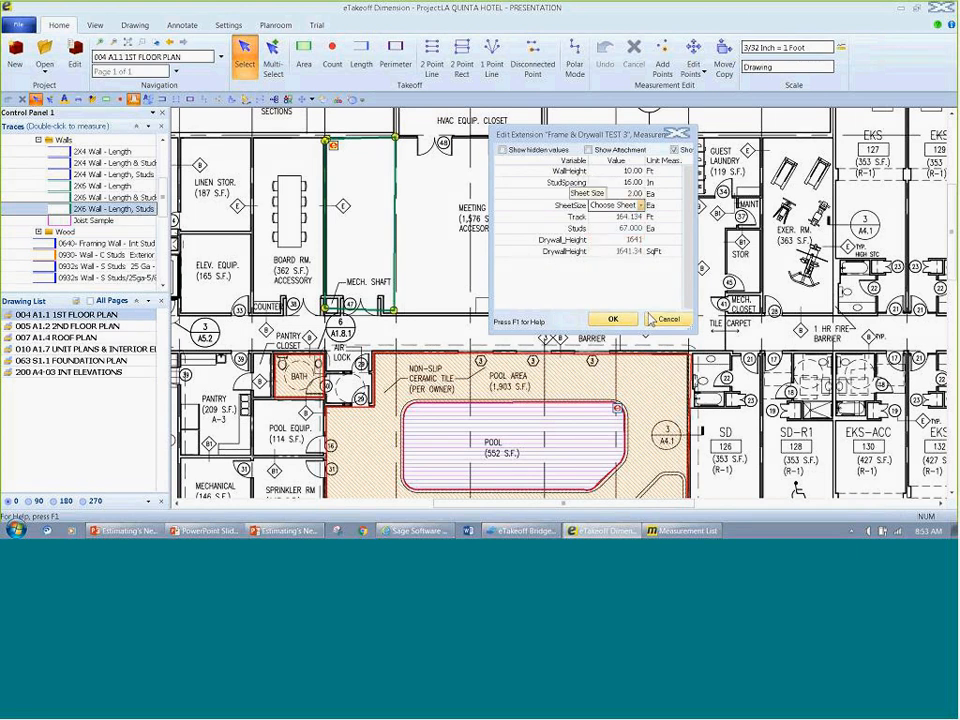
left_click(641, 206)
left_click(633, 225)
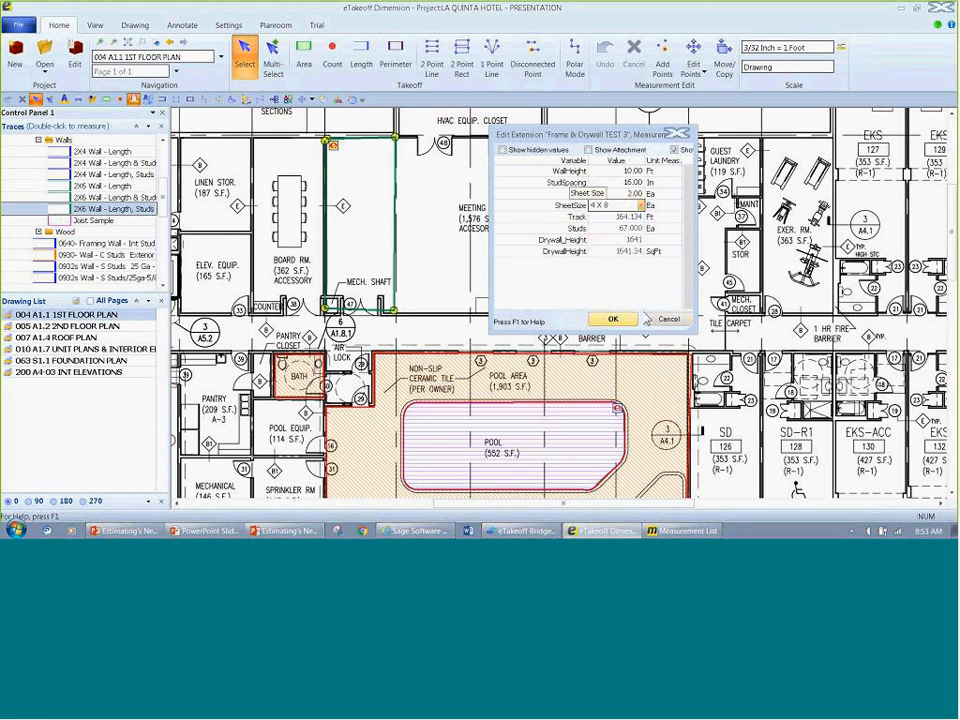
left_click(613, 318)
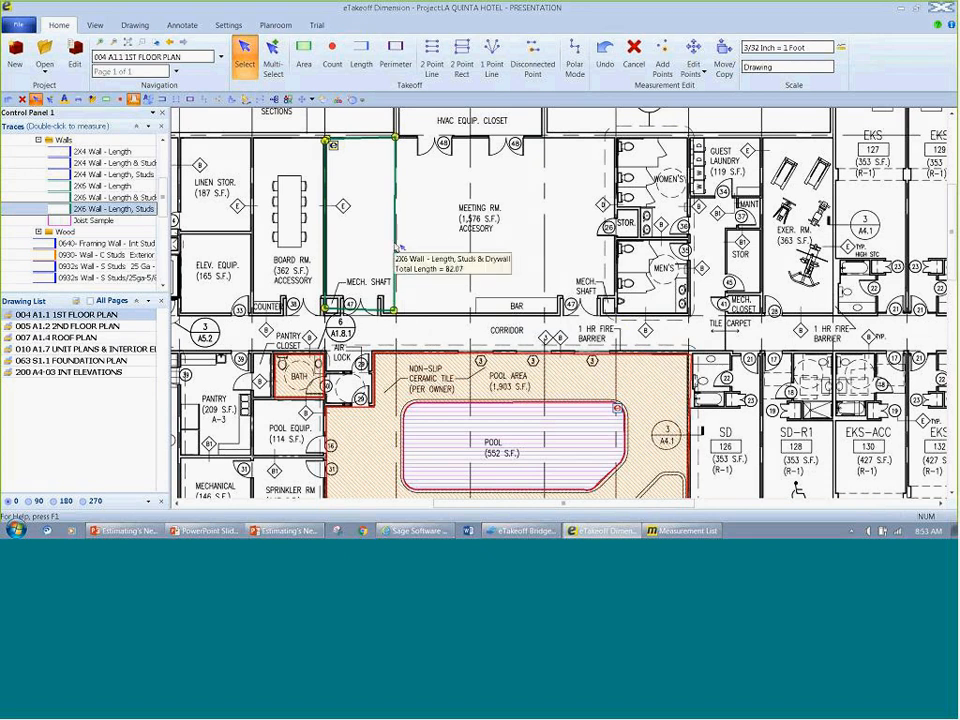
Step: Restore the quantity panel beside the drawing and add the 2X6 wall measurement to Project Favorites
left_click_drag(955, 158, 579, 311)
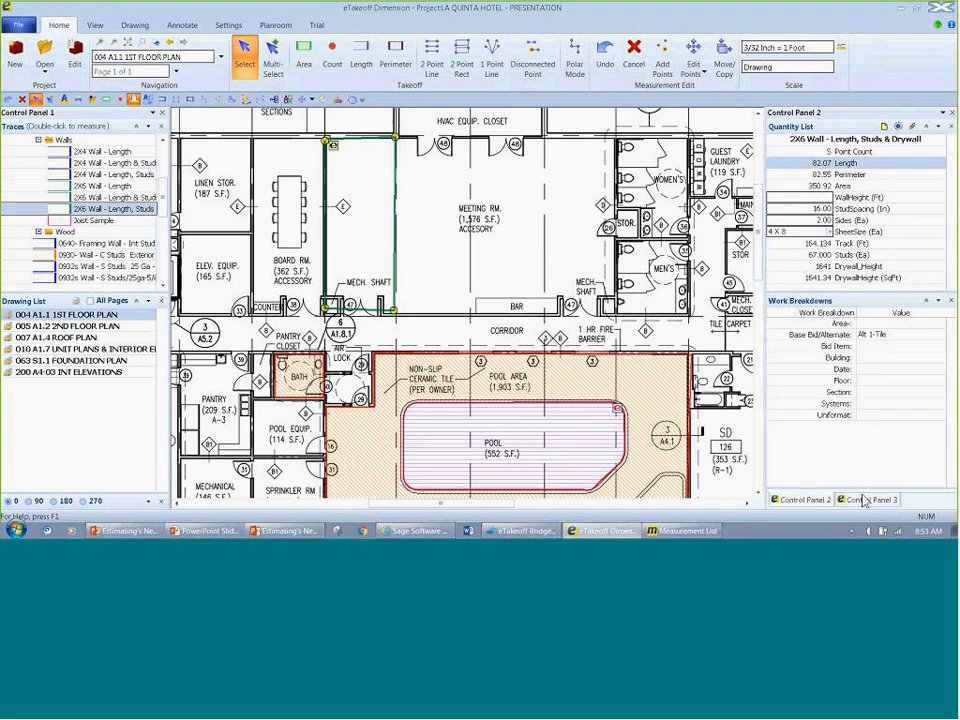
left_click(868, 500)
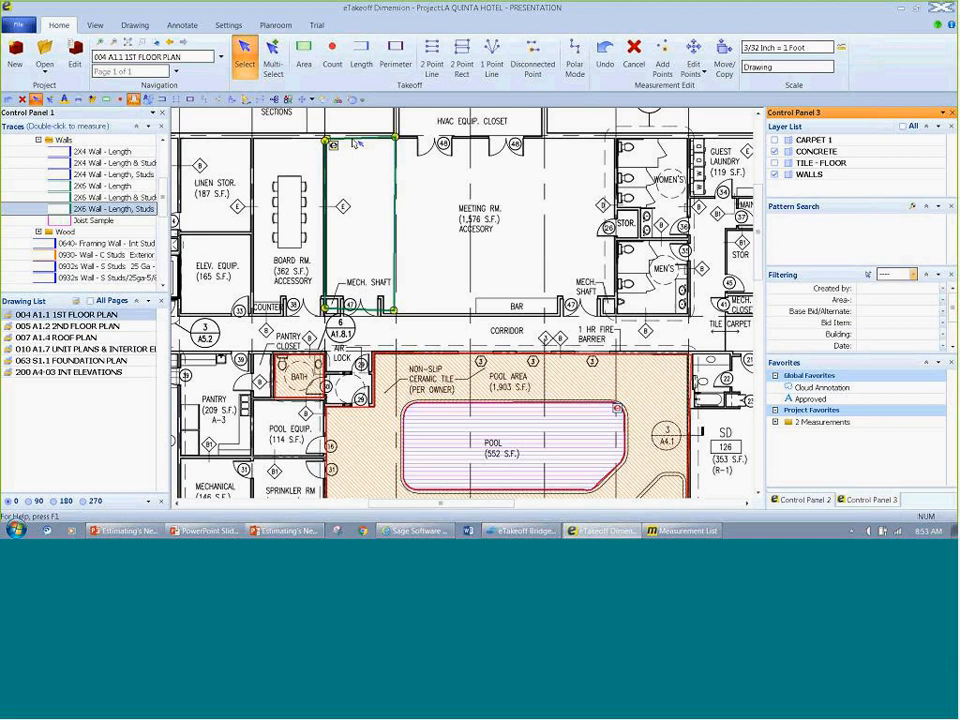
left_click_drag(113, 209, 824, 453)
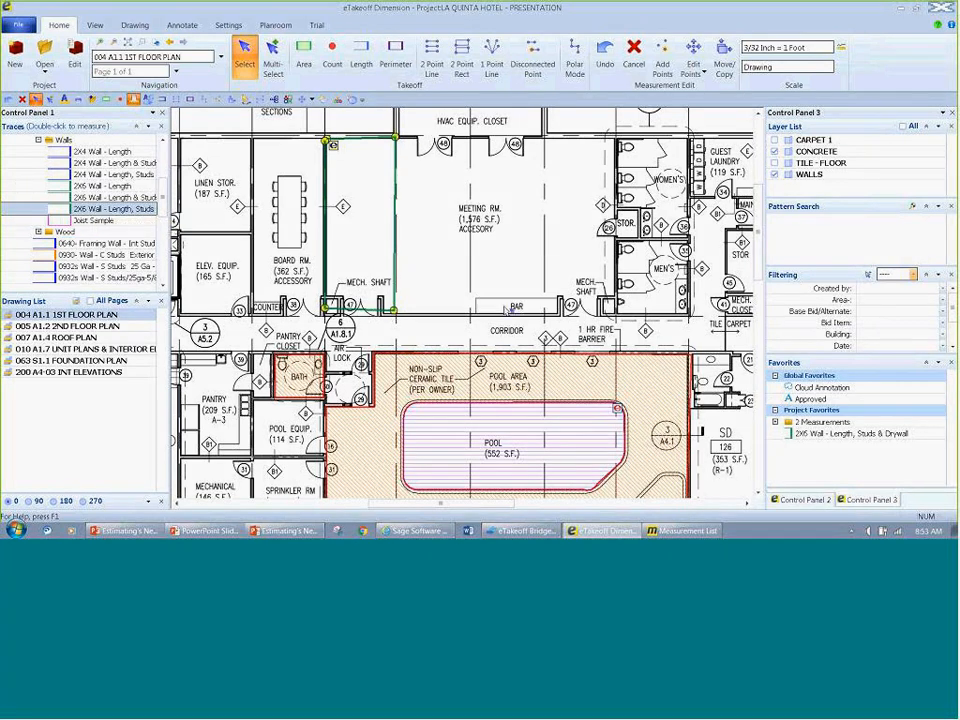
Step: Rename the new project favorite as Typical Wall A and place a copy of it around the meeting room bay beside the restrooms
right_click(849, 435)
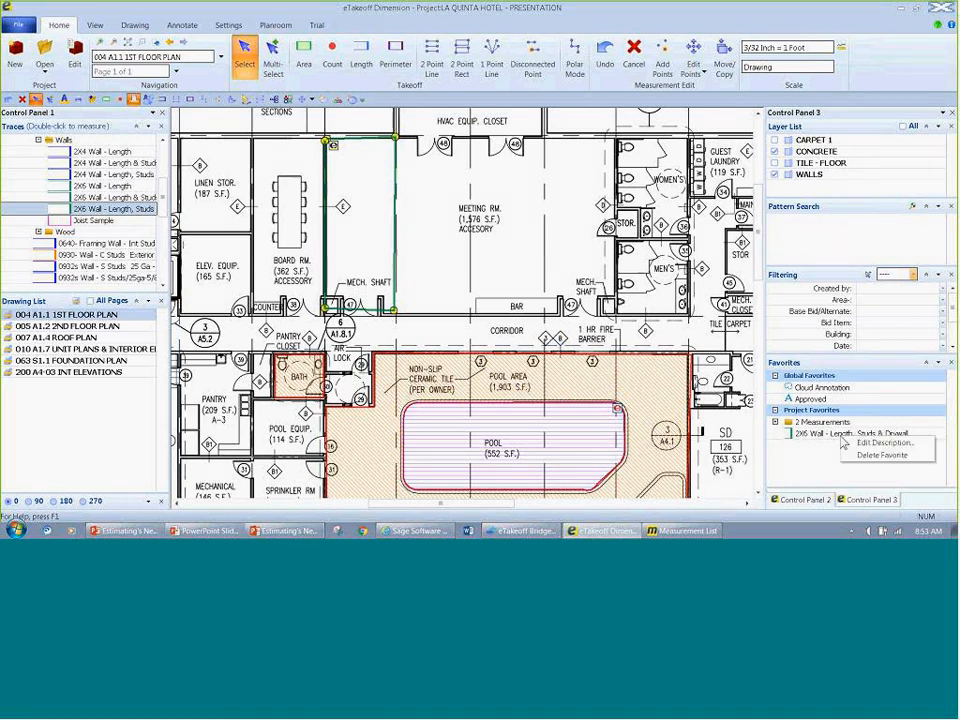
left_click(882, 442)
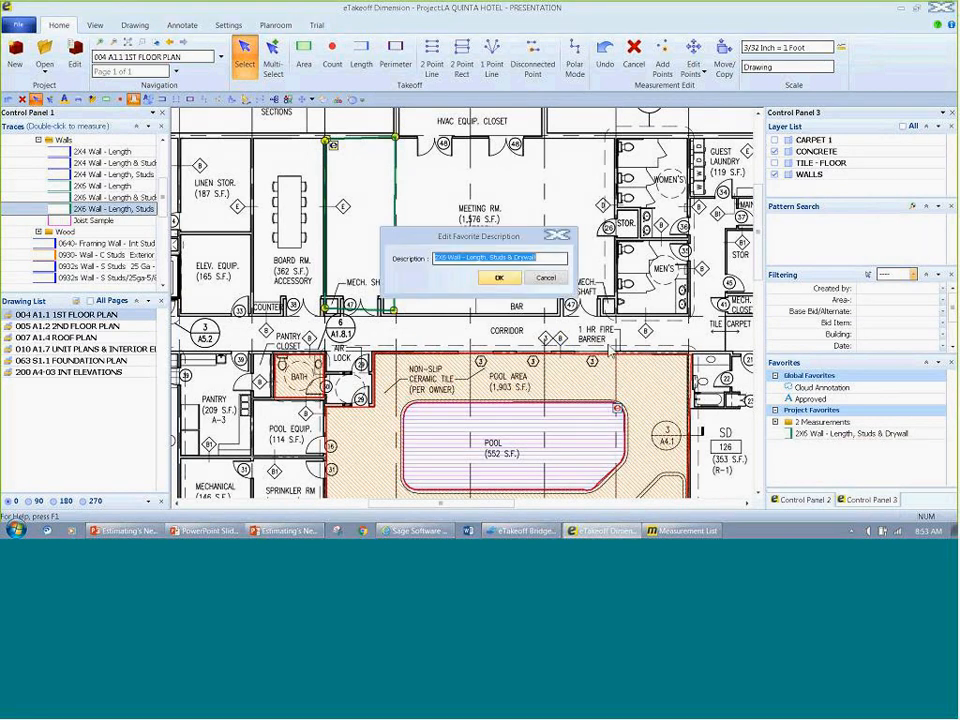
type("Tipical Wall")
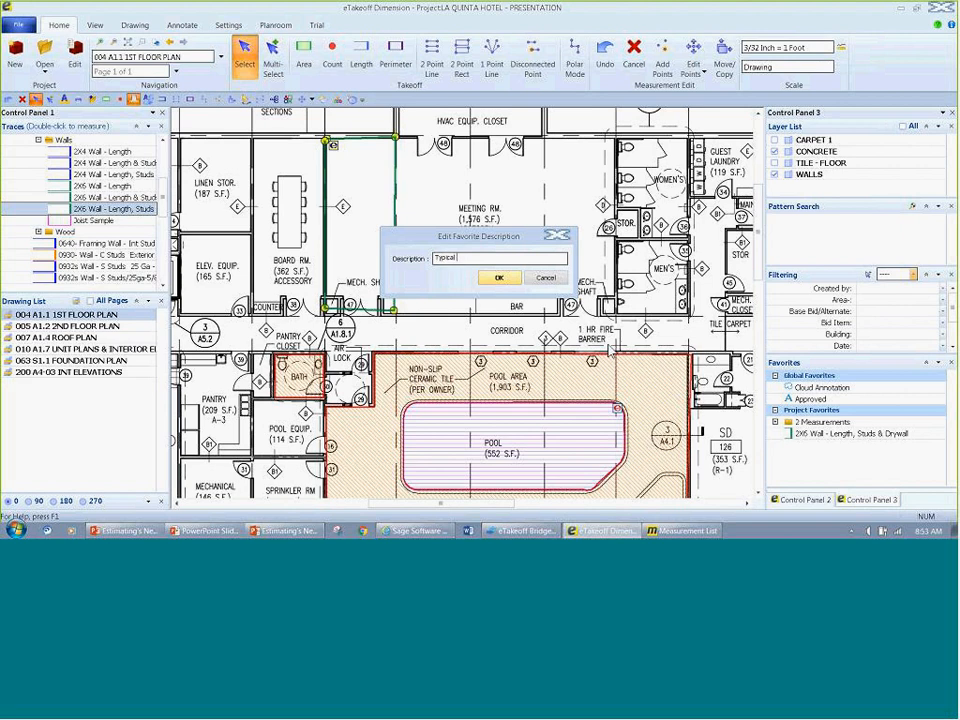
type(" A")
key("Return")
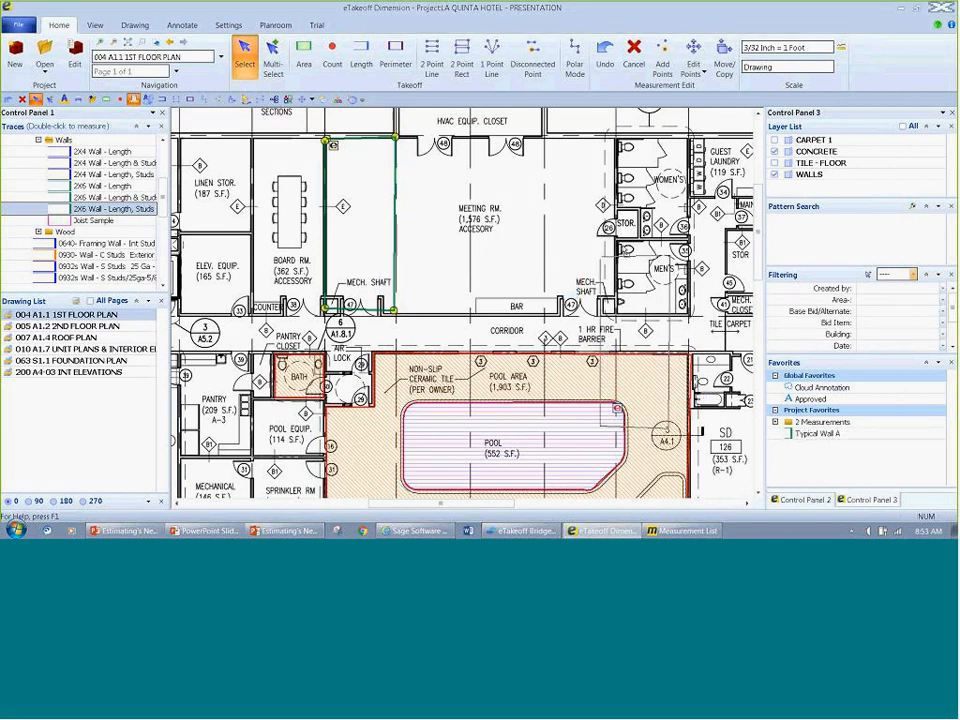
left_click(573, 147)
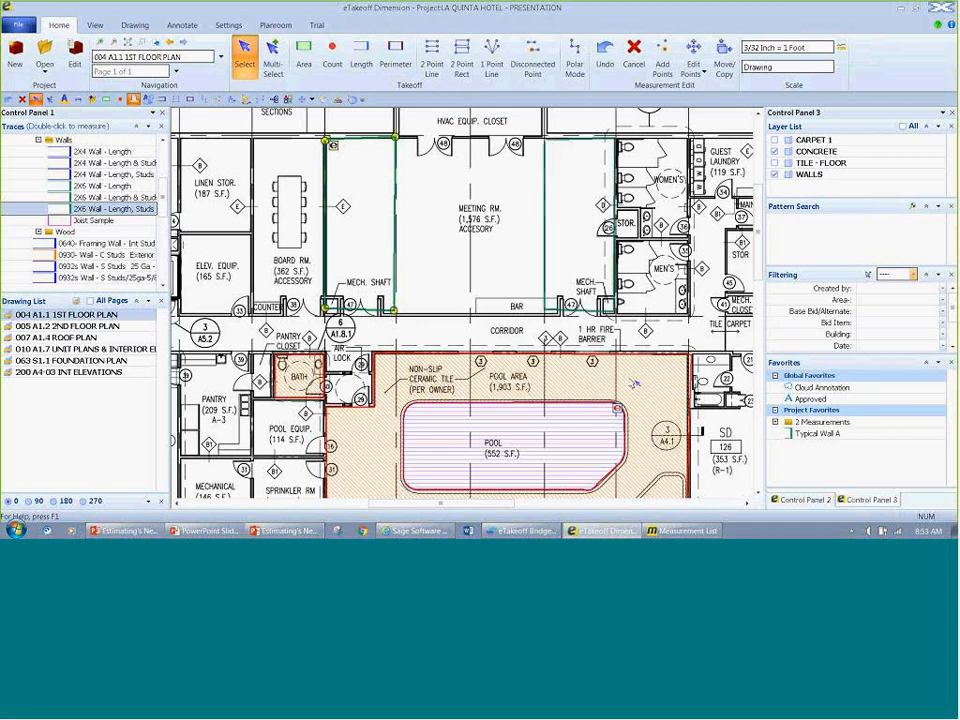
Step: Measure three sides of the meeting room's adjoining middle bay, about 56 ft, using the Typical Wall A favorite
left_click(804, 439)
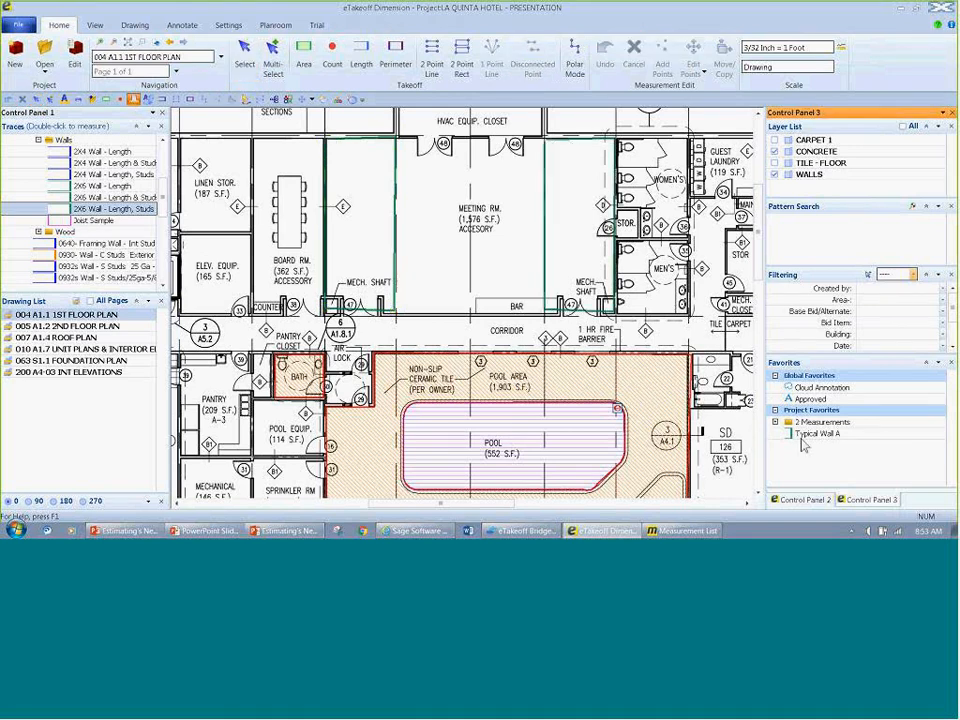
left_click(397, 138)
left_click(474, 135)
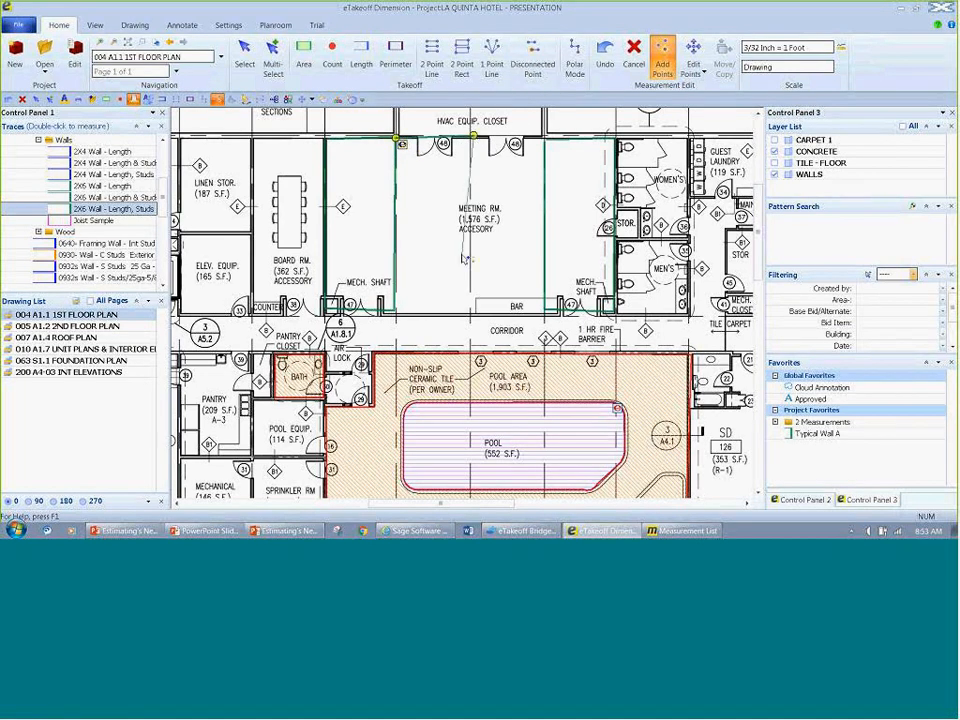
left_click(472, 311)
left_click(397, 312)
right_click(398, 314)
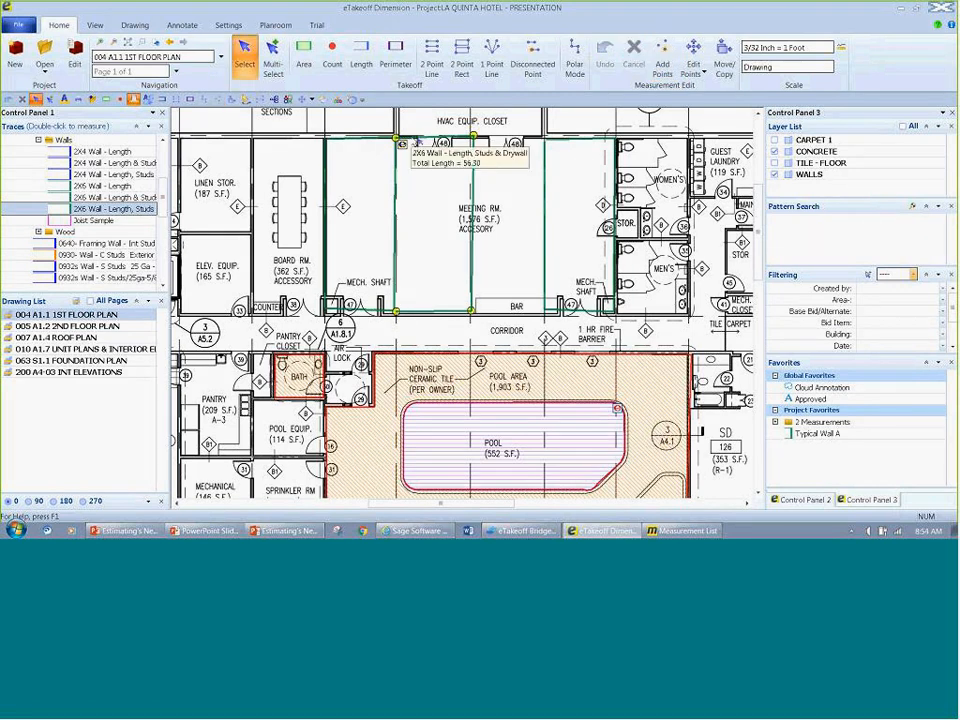
Step: Try a WallHeight of 4 ft and StudSpacing of 24 in in the middle bay wall's extension, then discard the changes
double_click(403, 144)
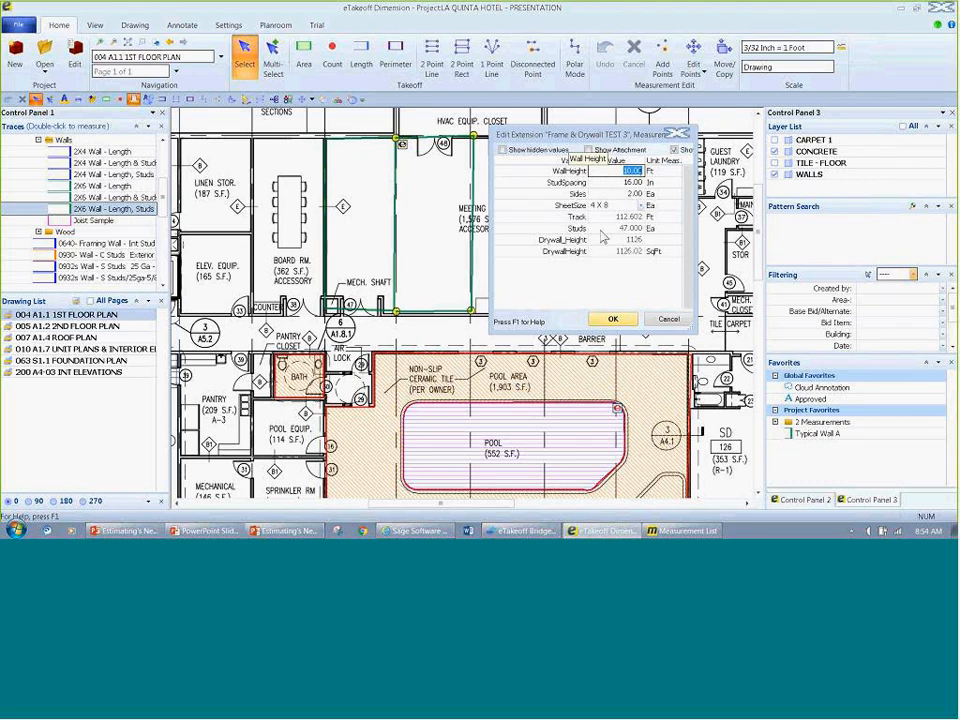
type("4")
key("Tab")
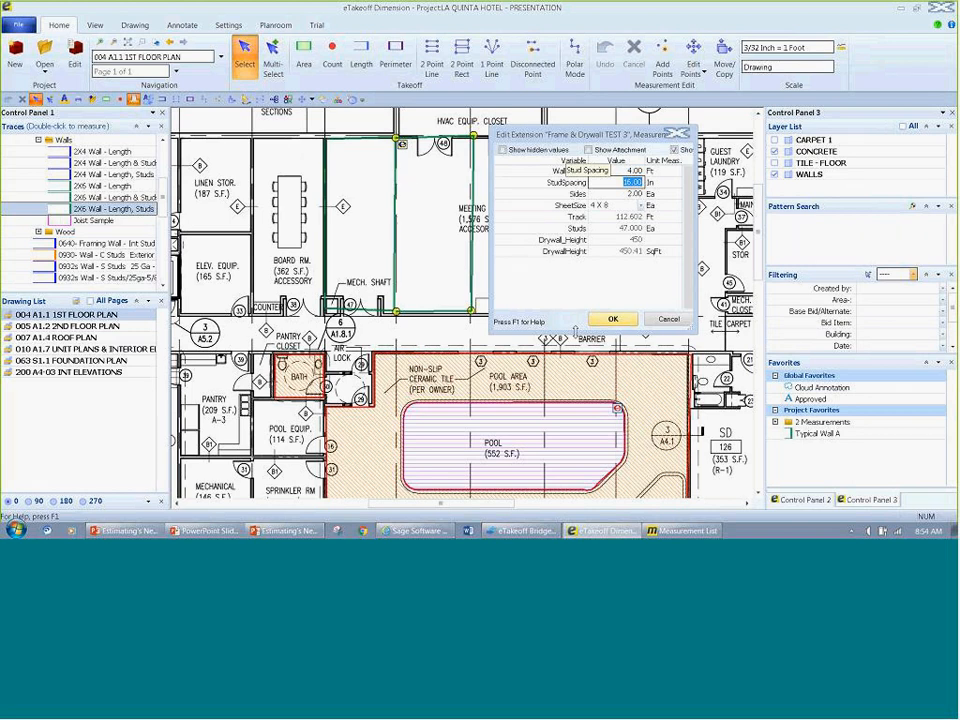
left_click(623, 196)
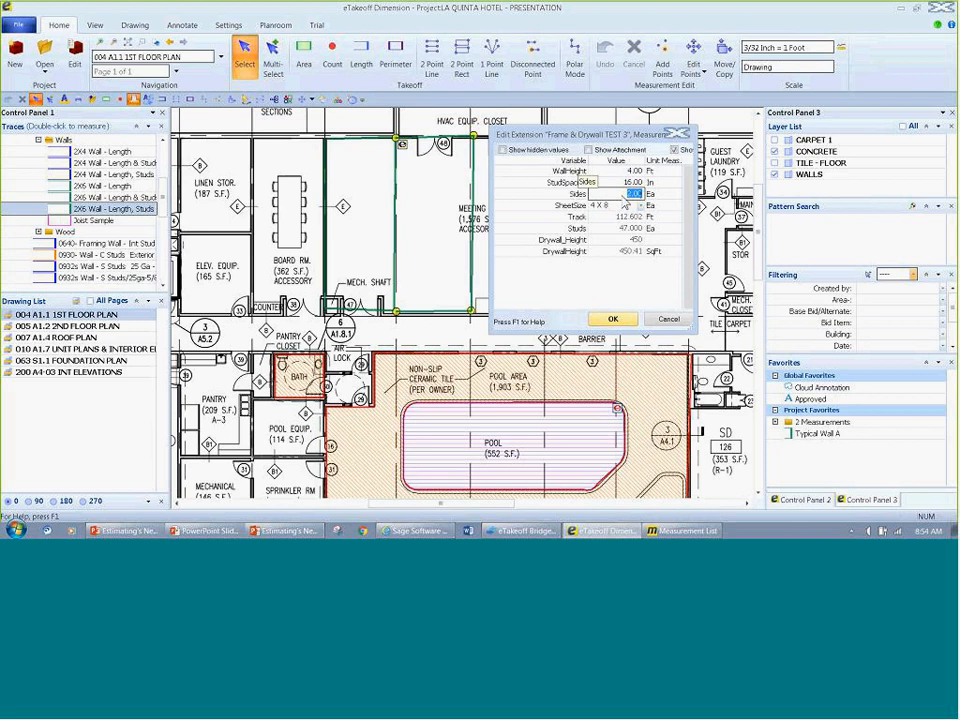
left_click(623, 186)
type("24")
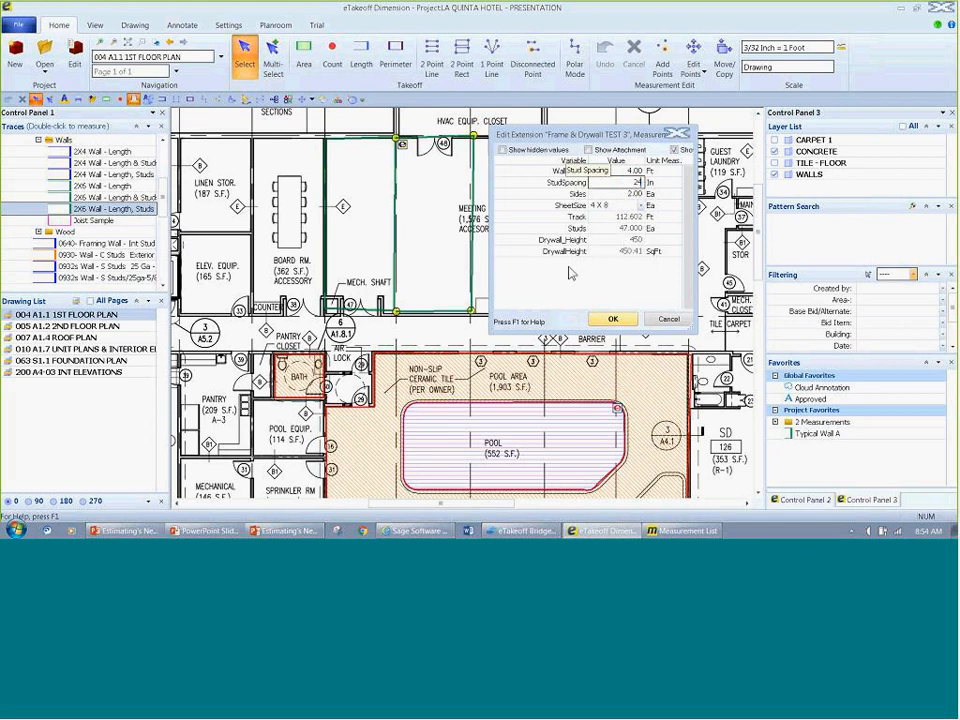
left_click(600, 218)
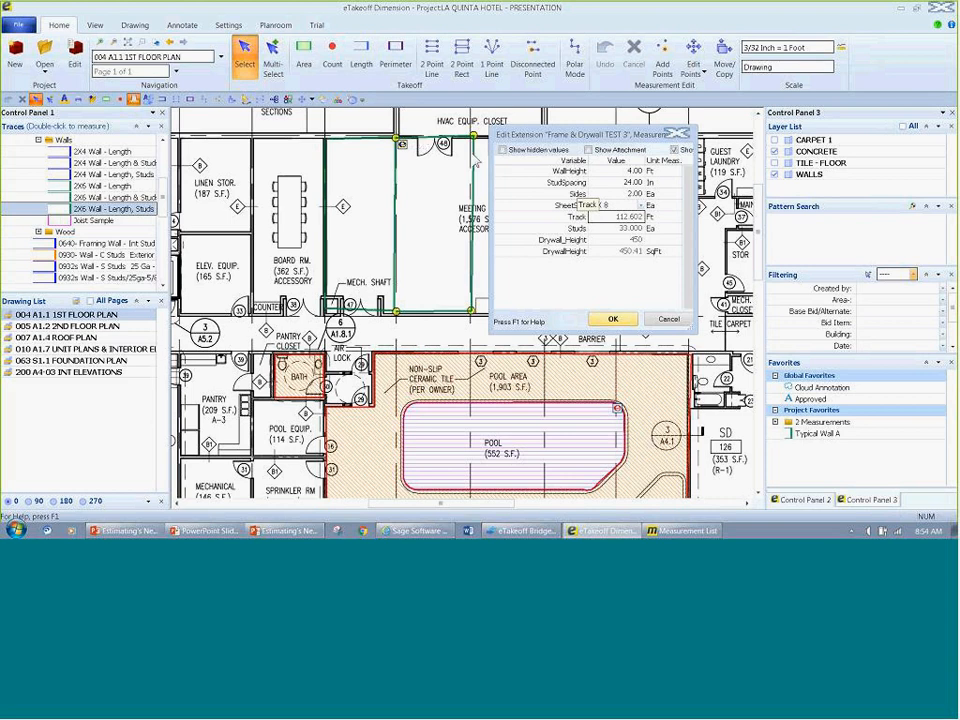
left_click(629, 183)
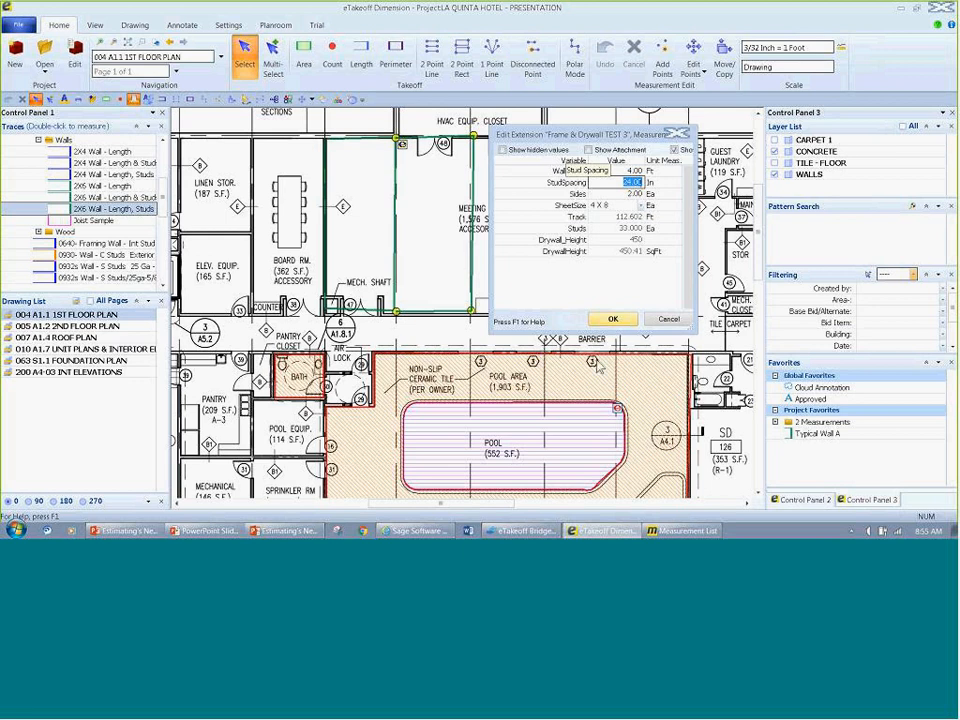
left_click(669, 319)
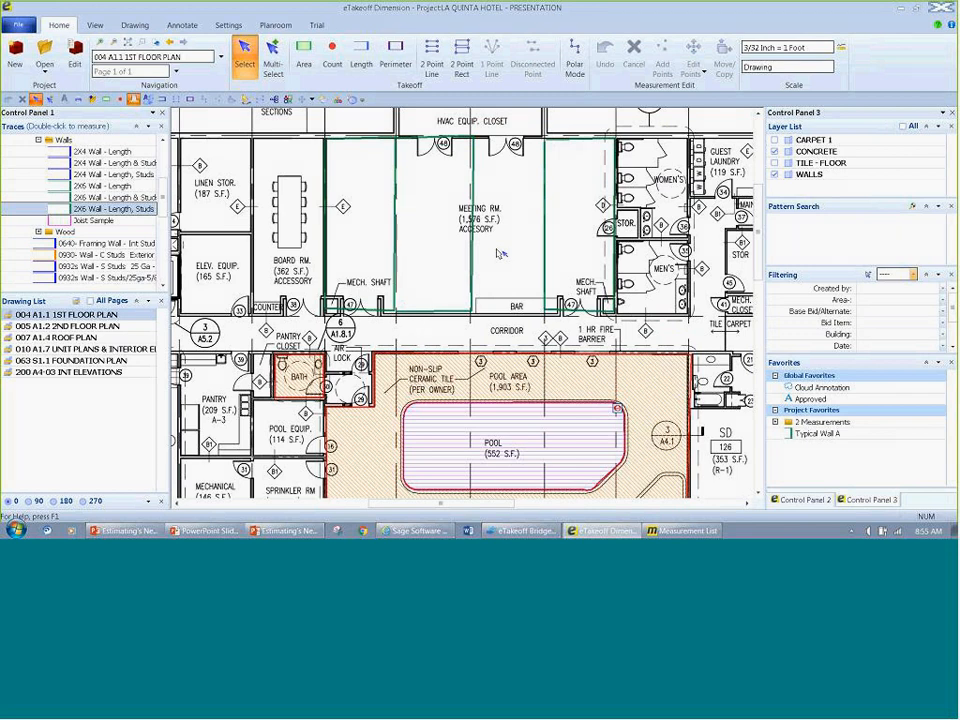
Step: Open the 063 S1.1 FOUNDATION PLAN drawing and select the upper slab section beside grid mark F-2.1
double_click(70, 360)
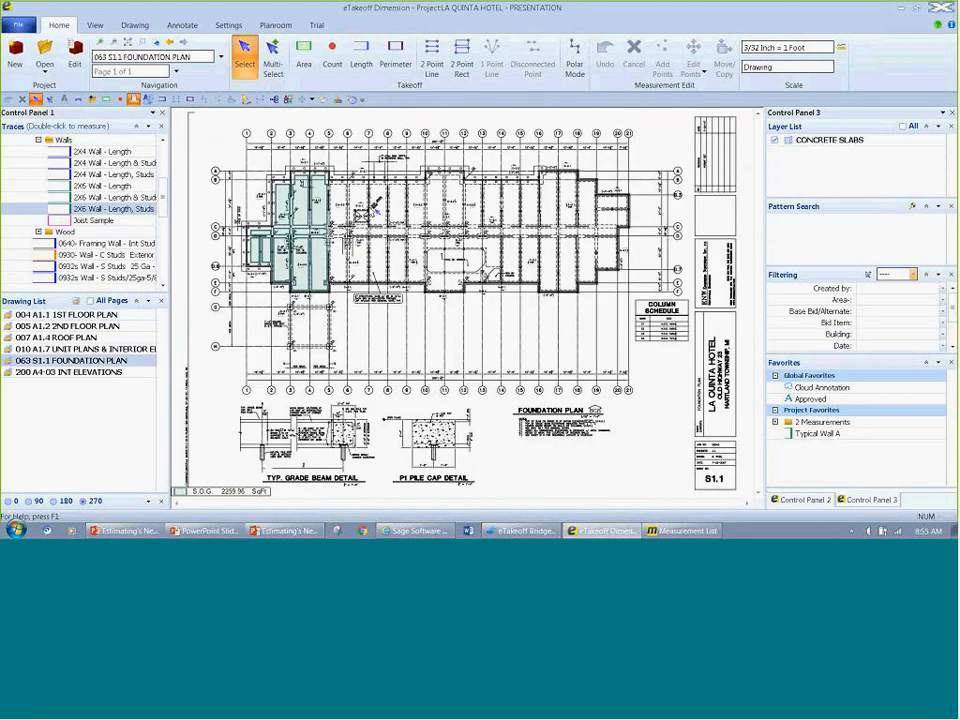
scroll(375, 205, "up", 5)
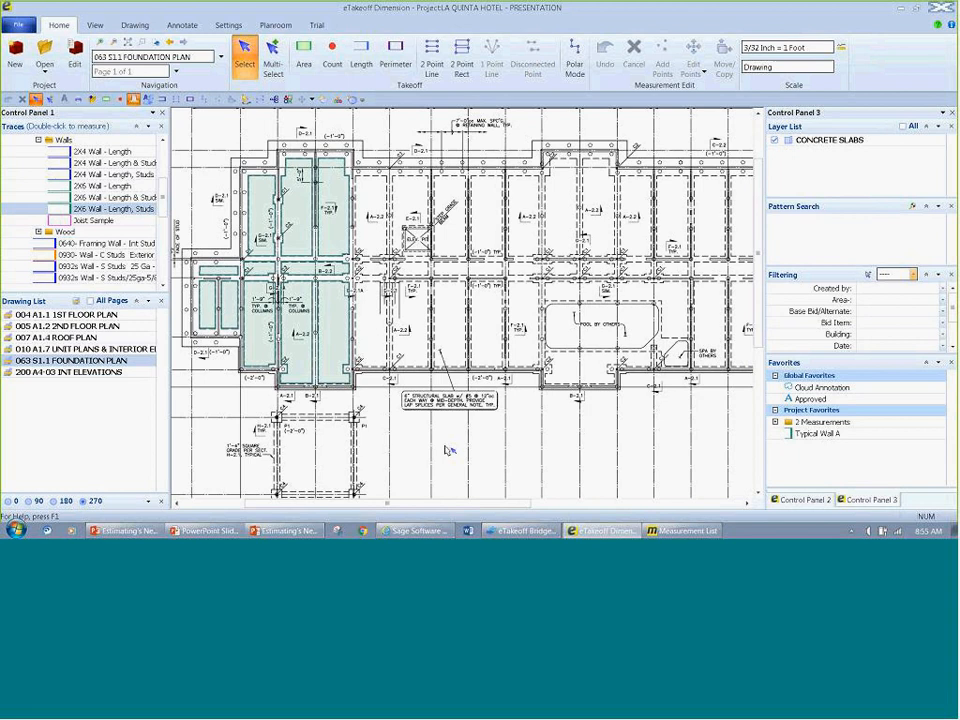
left_click(343, 212)
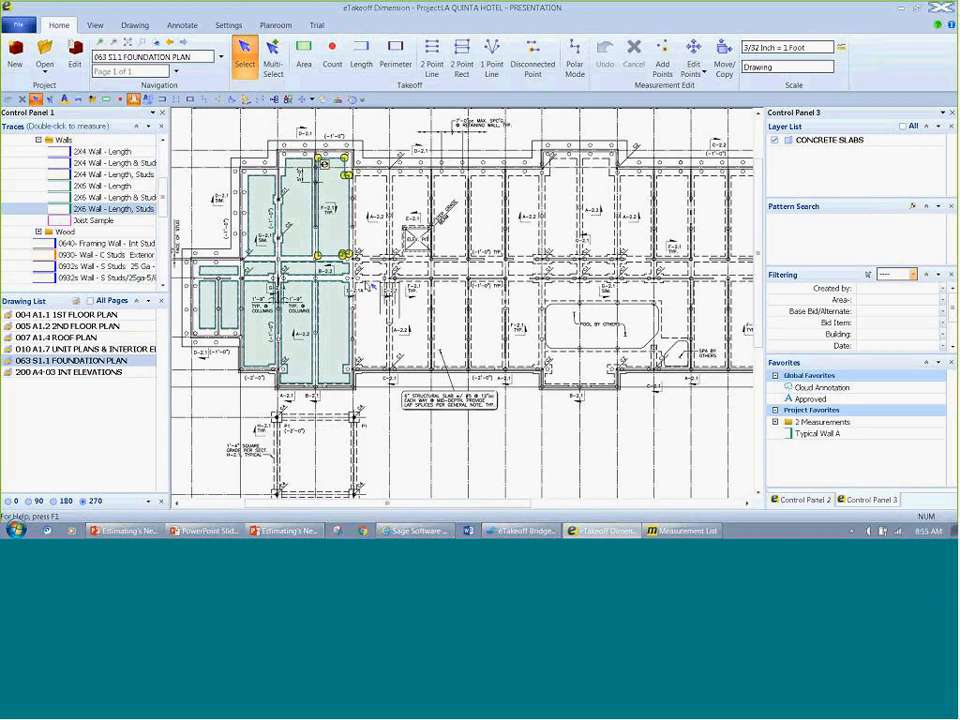
Step: Review the selected slab's gravel, sand and concrete depth variables in its quantity list, up to ConcStrengthpsi
left_click(824, 499)
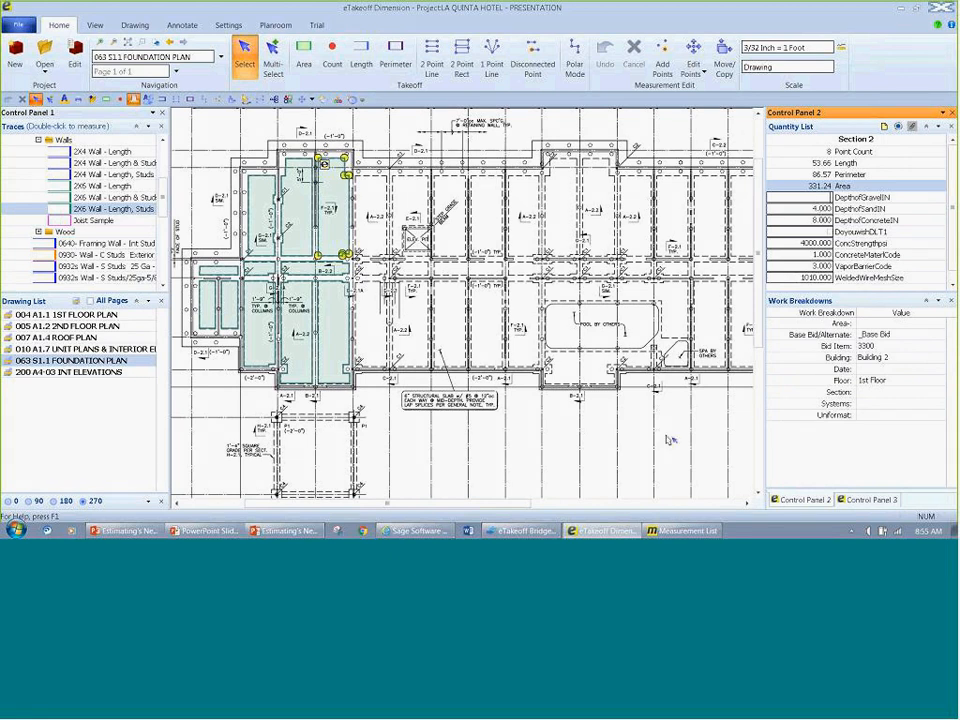
key("Return")
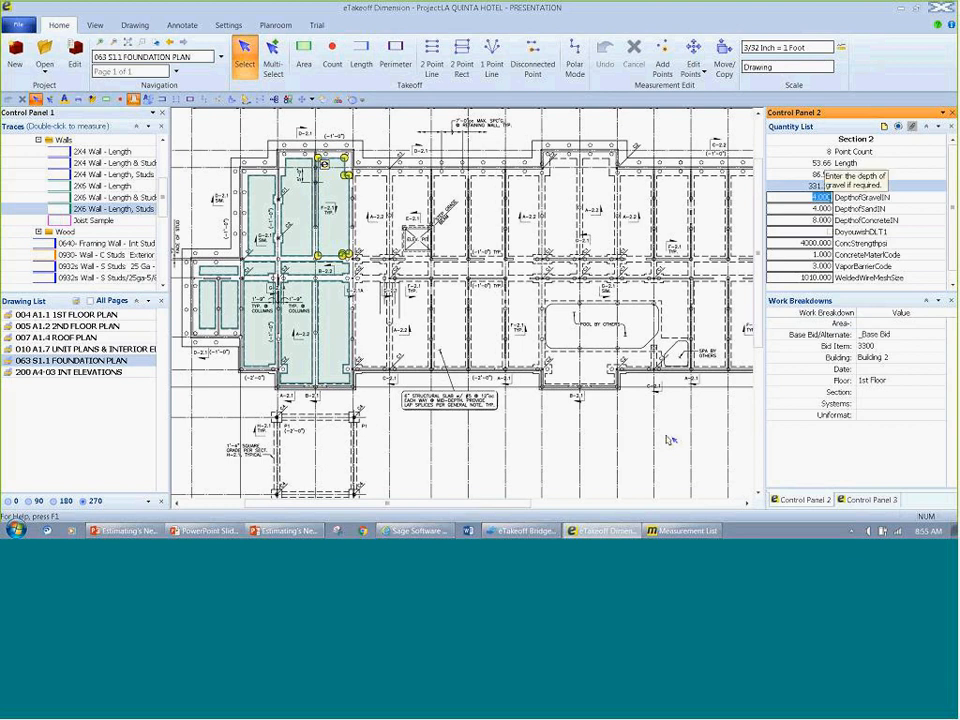
key("Return")
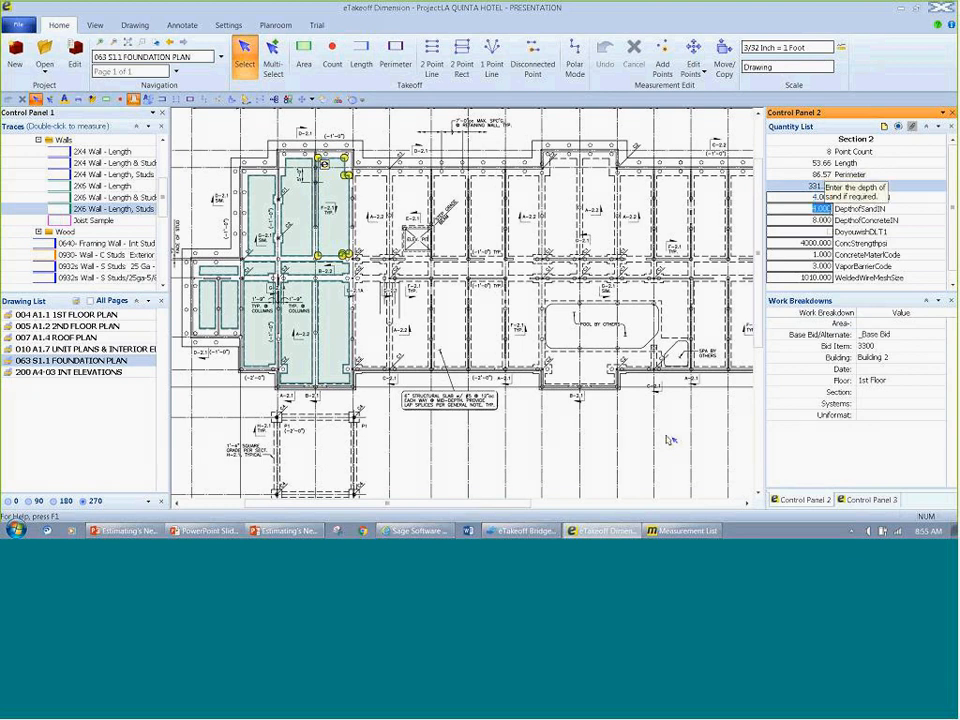
key("Return")
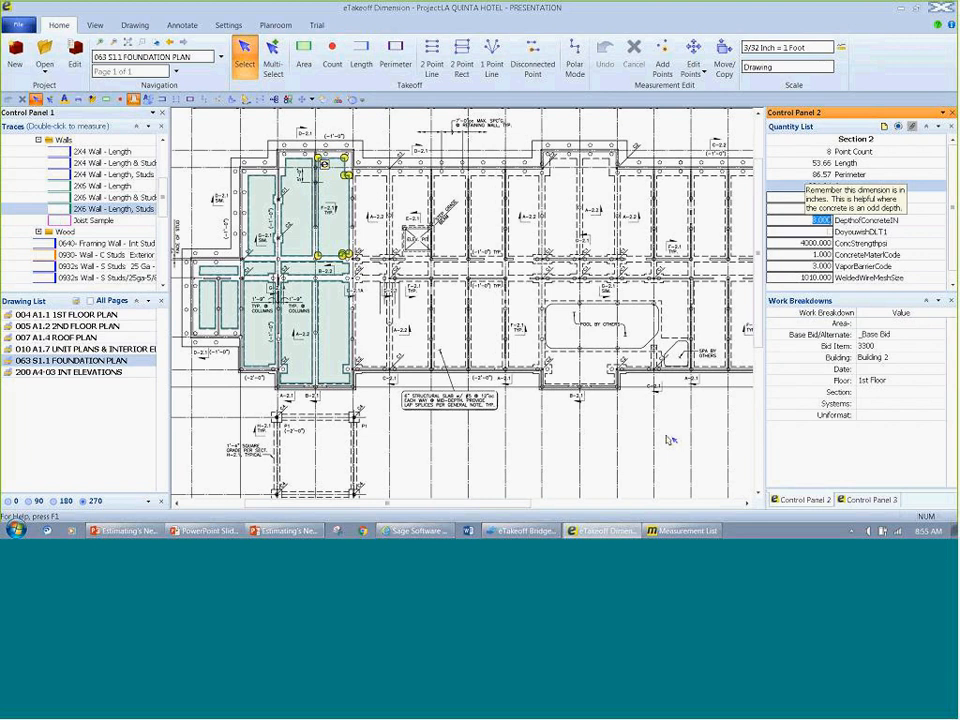
key("Return")
key("Return")
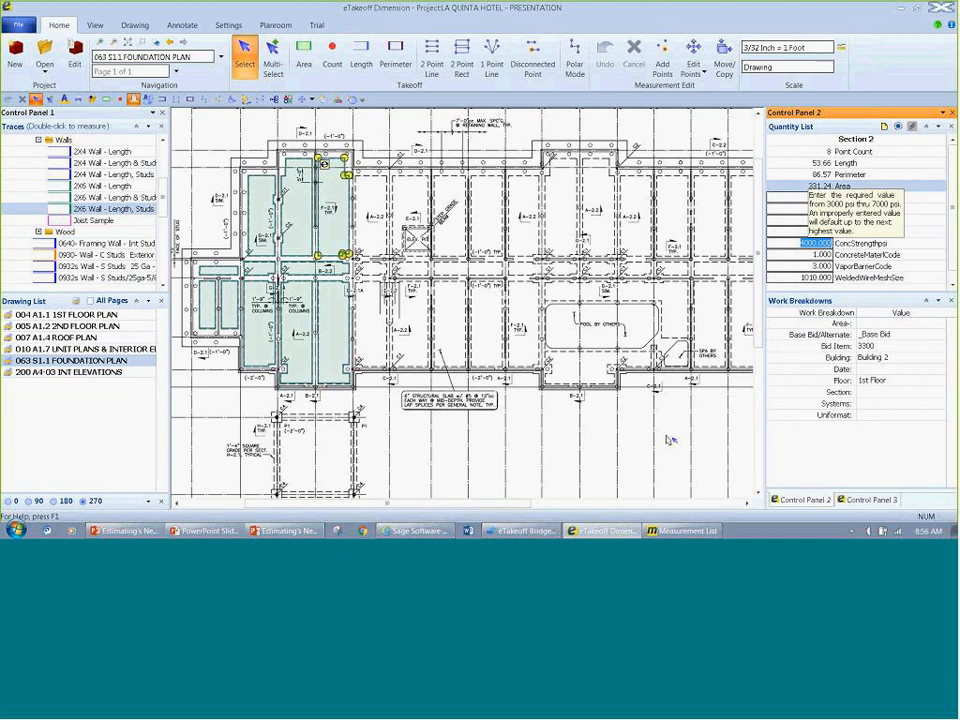
Step: Try to set the slab's ConcStrengthpsi to 1000
key("BackSpace")
type("1000")
key("Return")
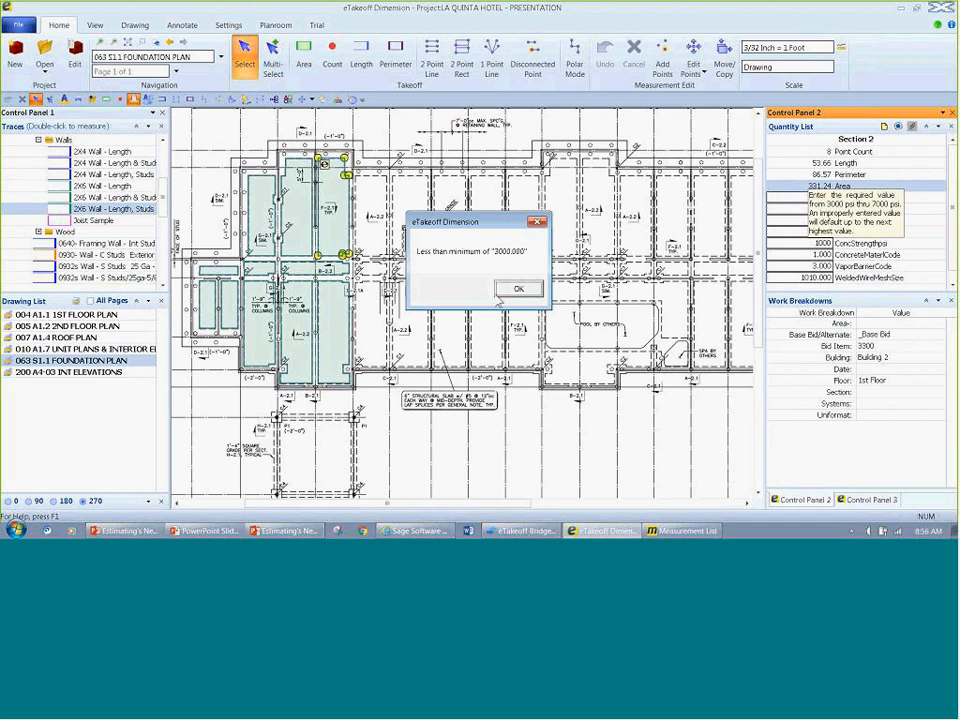
left_click(518, 288)
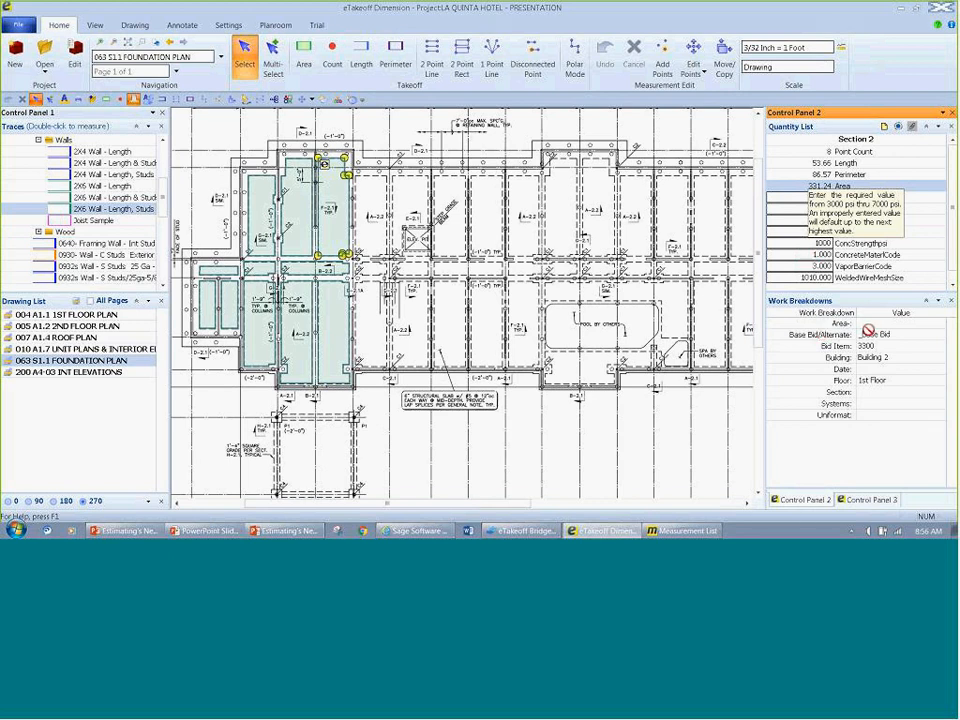
left_click(867, 335)
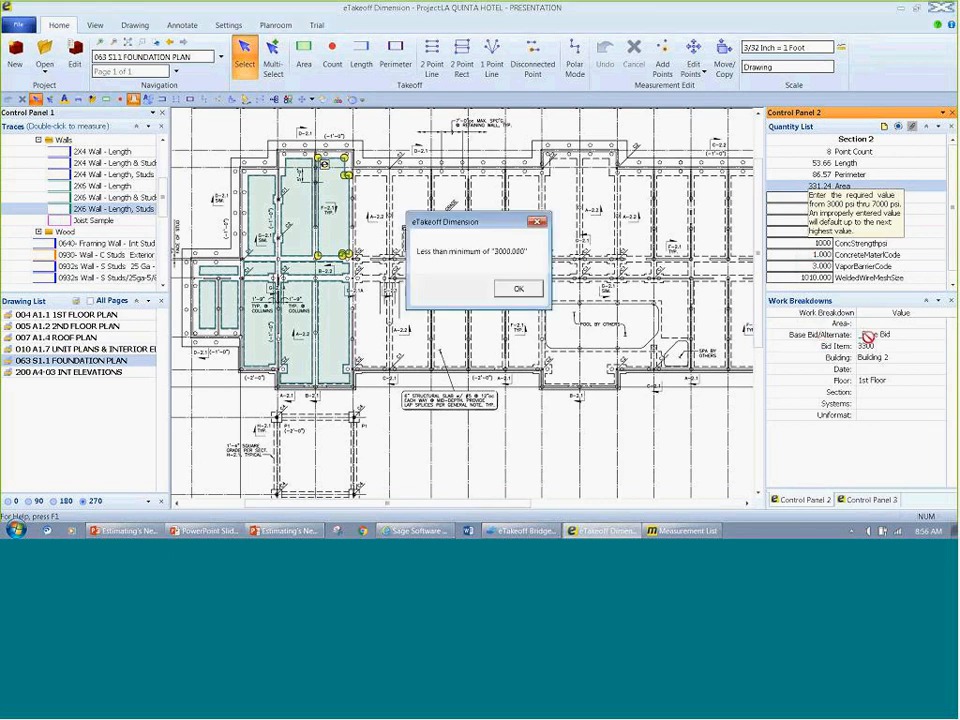
left_click(518, 288)
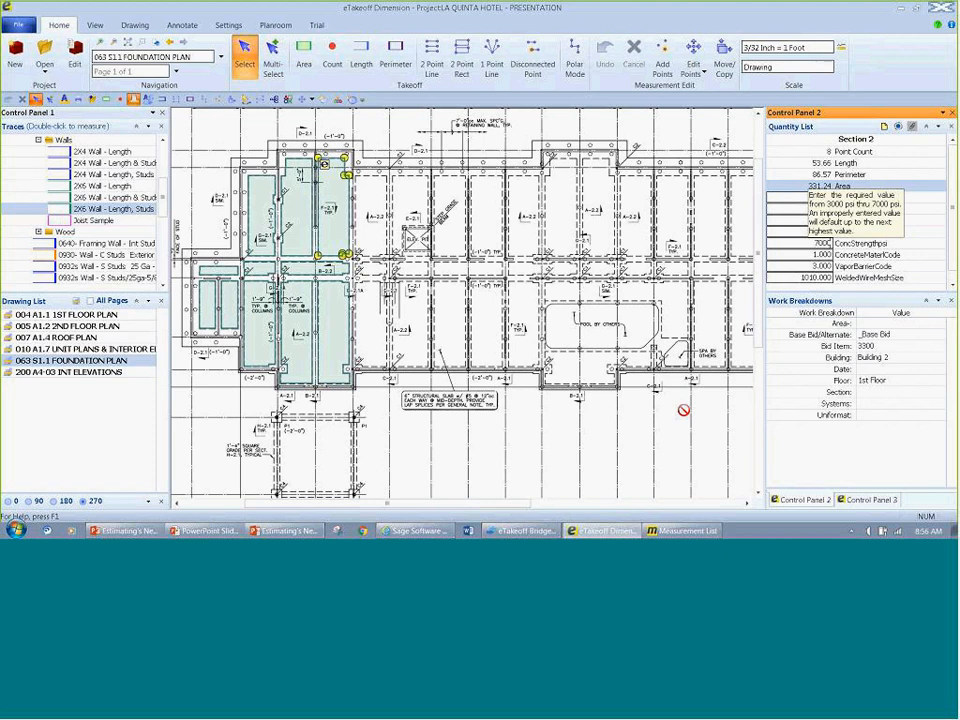
Step: Set the slab's ConcStrengthpsi to 7000 and VaporBarrierCode to 1, keeping its ConcreteMaterlCode
key("Return")
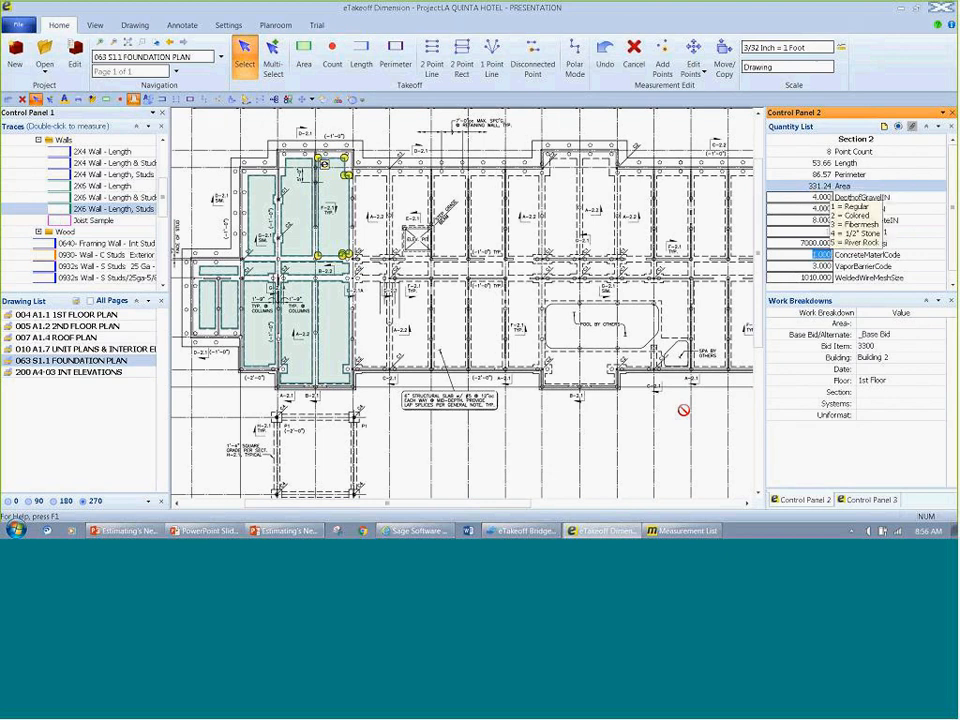
key("Return")
type("1")
key("Return")
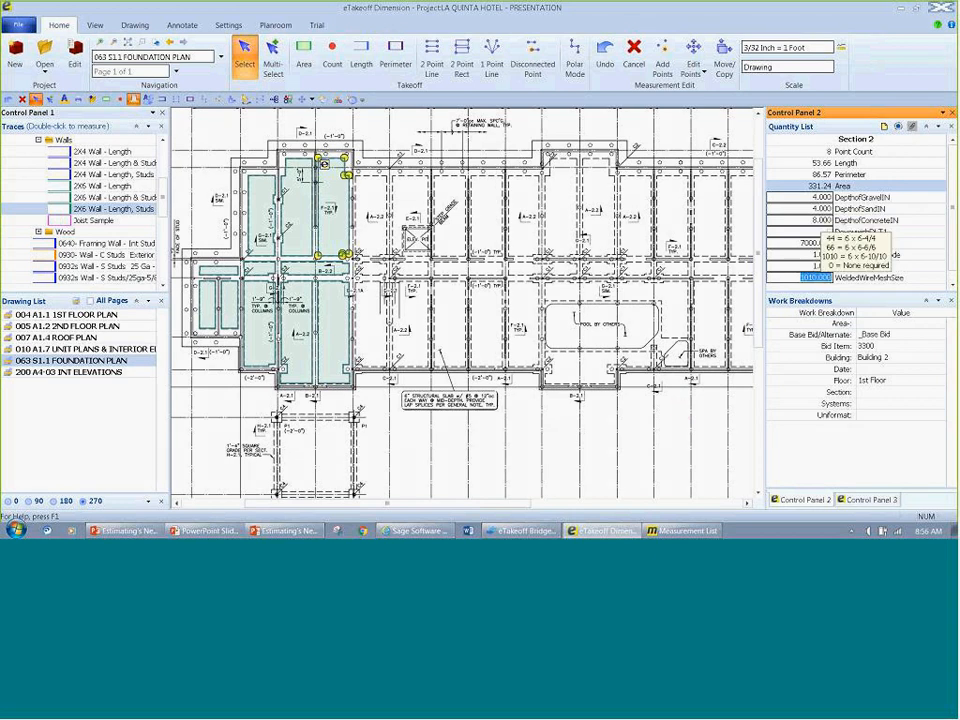
Step: Set the slab's Building work breakdown to Building 222
left_click(900, 357)
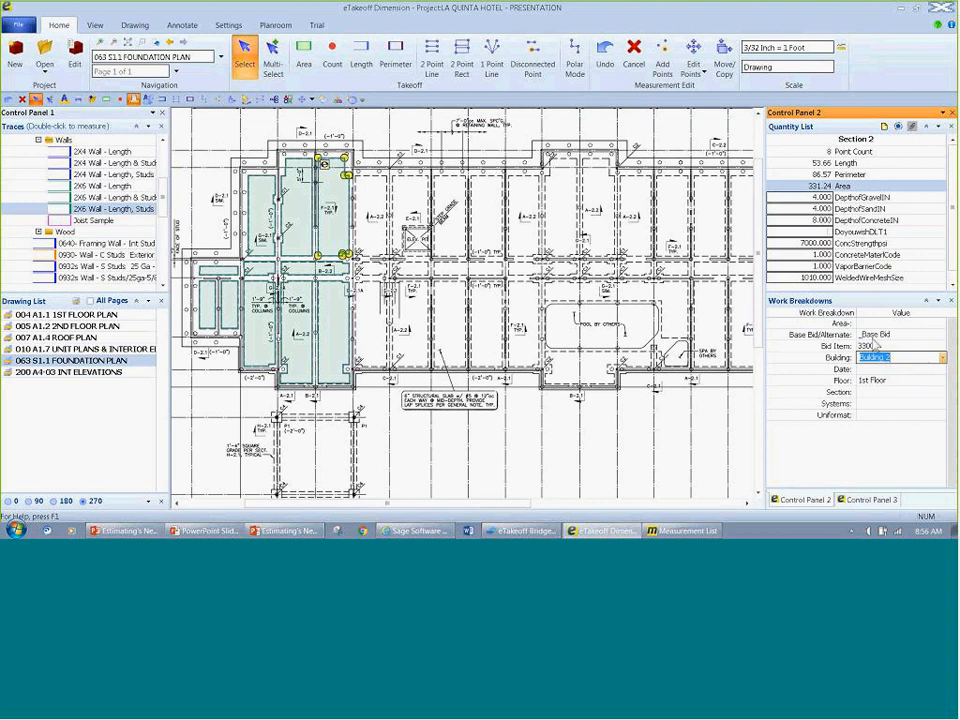
left_click(898, 357)
type("22")
left_click(899, 369)
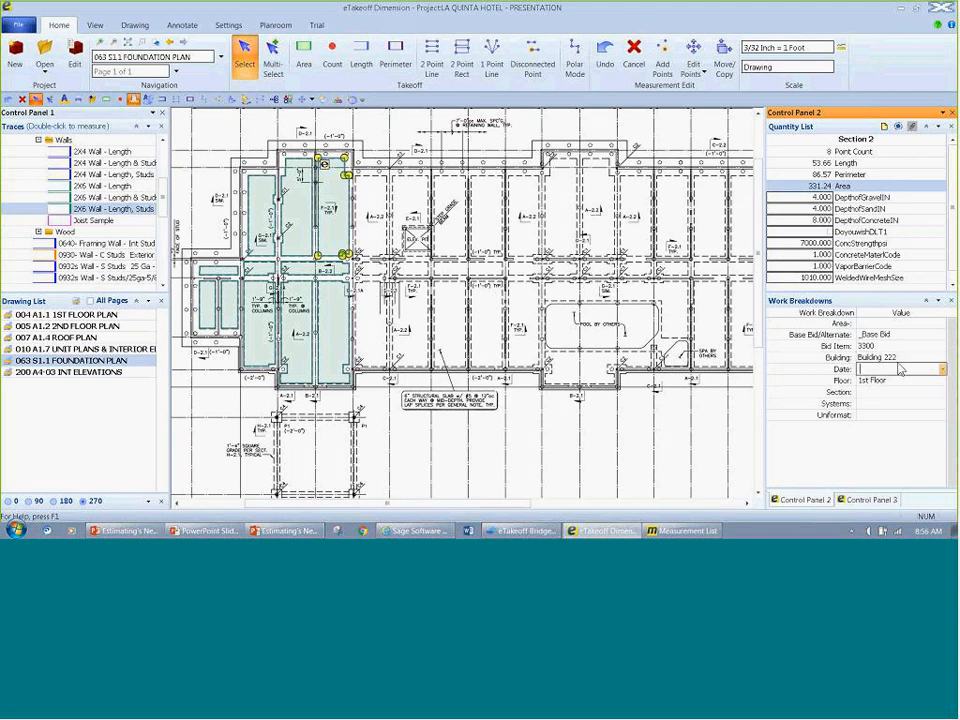
Step: Set the slab's Floor work breakdown to the predefined value Floor 7
left_click(920, 380)
left_click(942, 380)
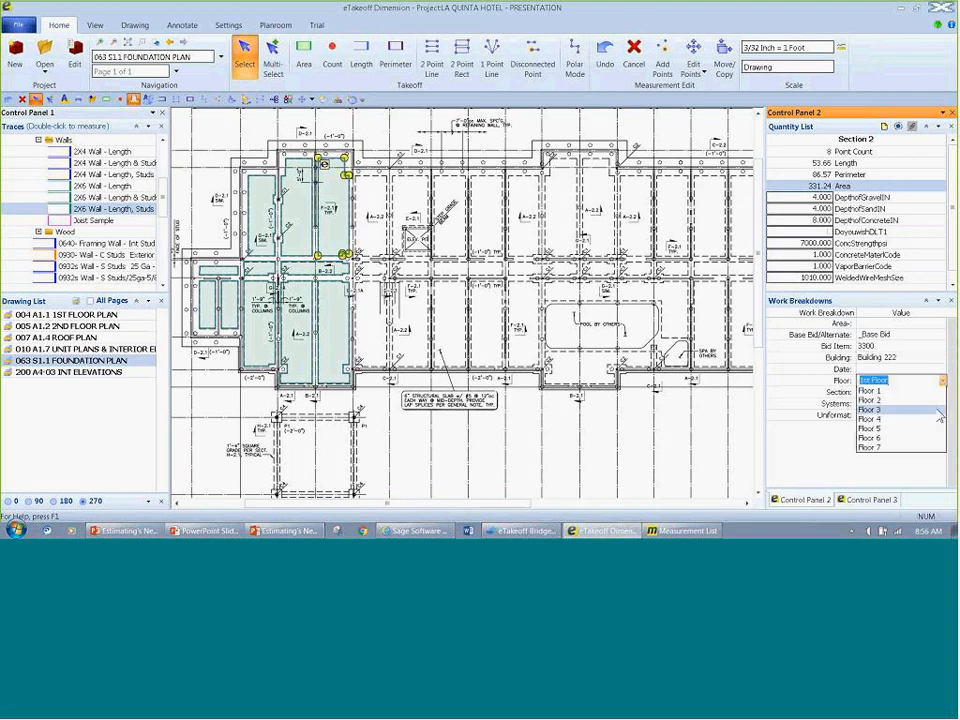
left_click(915, 447)
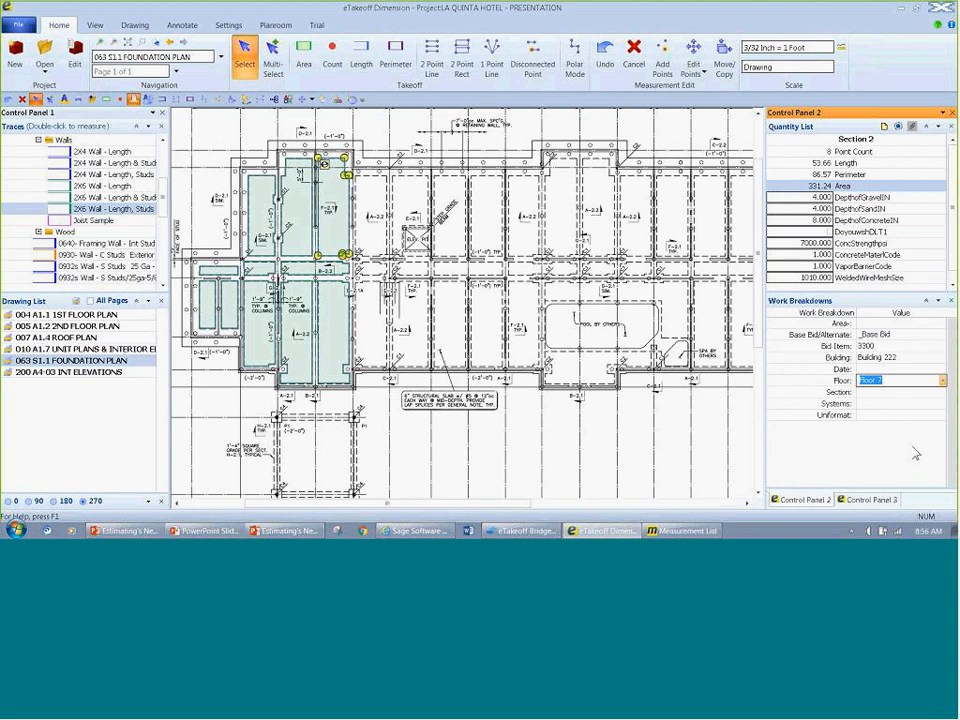
left_click(896, 416)
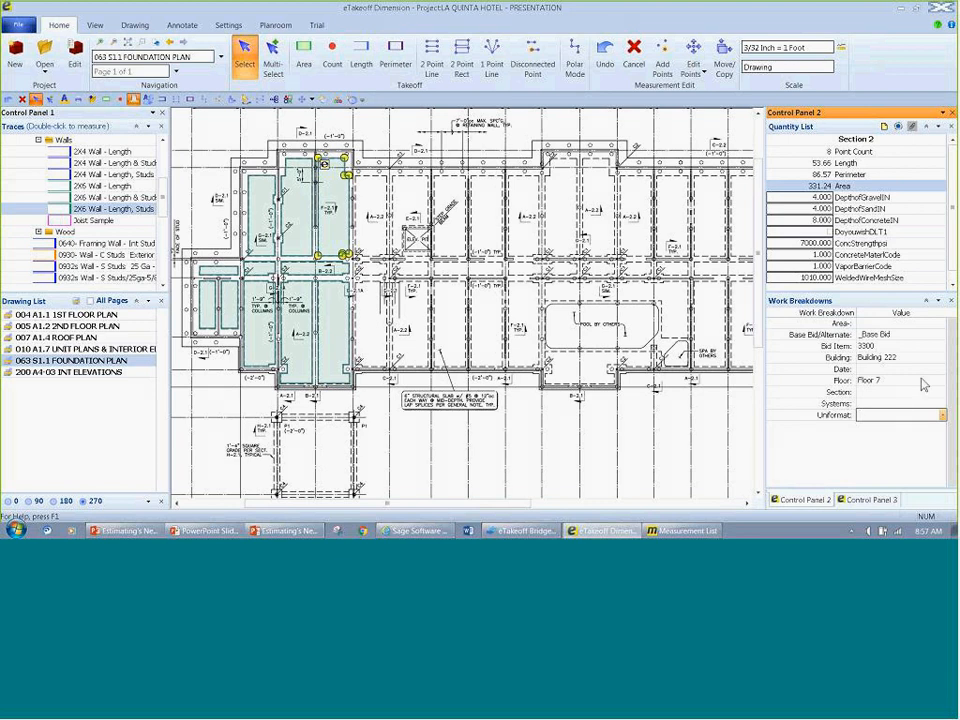
Step: Set the slab's Floor work breakdown to the custom value Floor 15
left_click(920, 381)
left_click(942, 381)
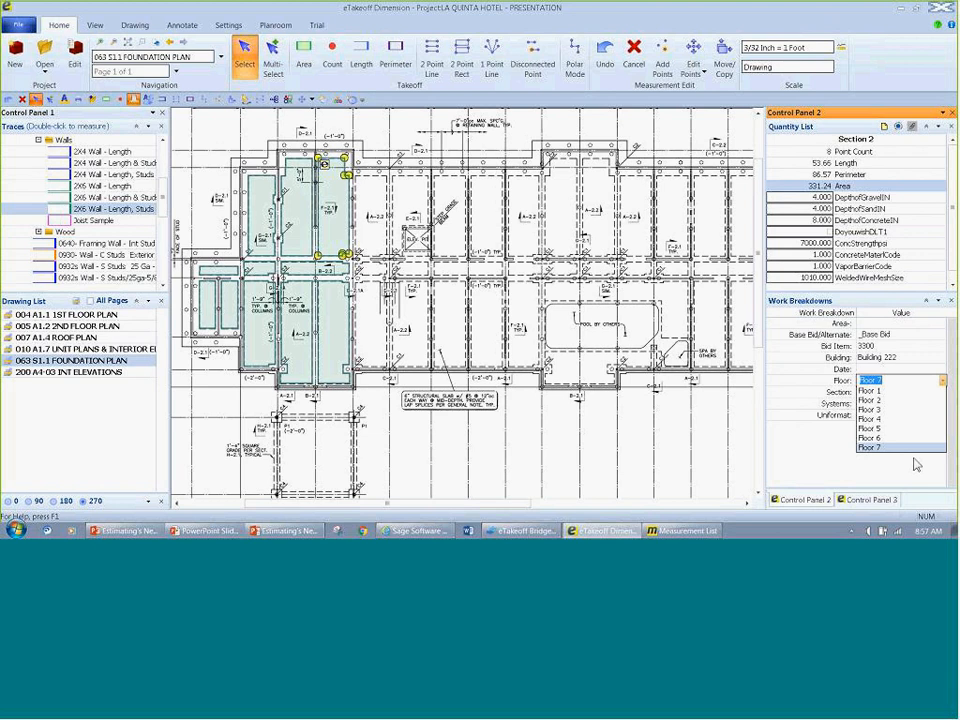
left_click(887, 382)
key("BackSpace")
type("15")
key("Return")
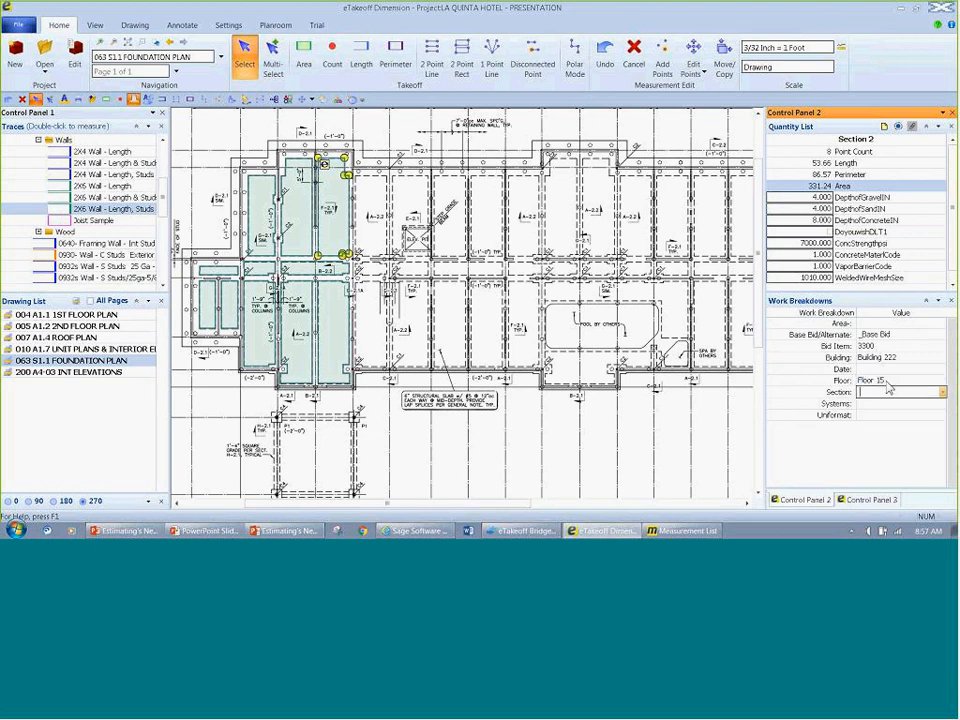
left_click(680, 487)
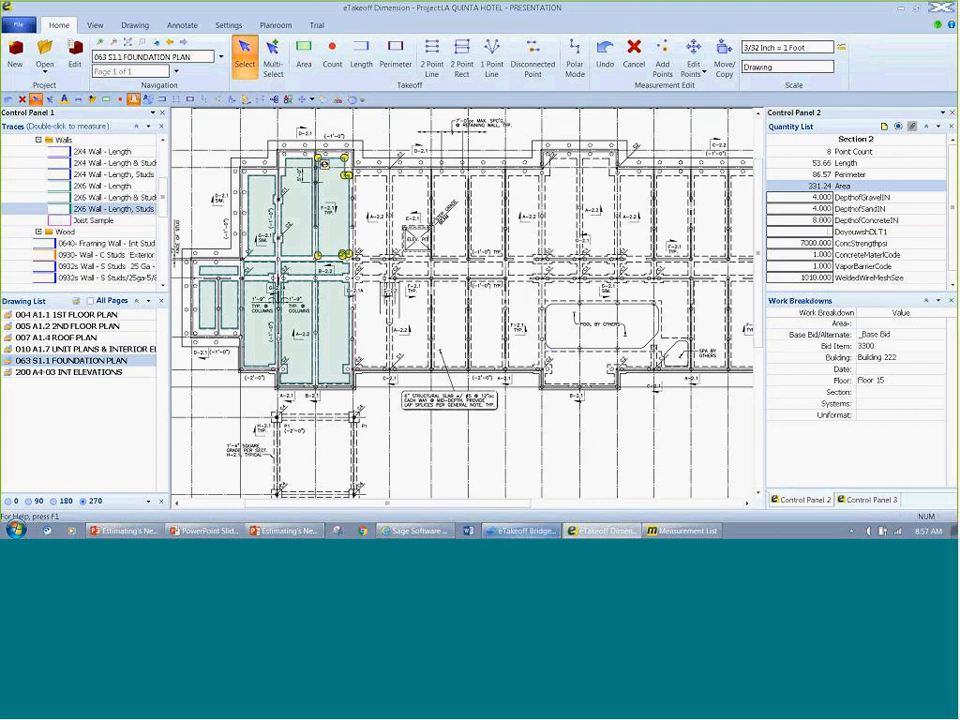
Step: Switch to eTakeoff Bridge and add the Timekeeper, Watchman, Scheduler and Project Manager items from 1310.010 under General Requirements
left_click(525, 531)
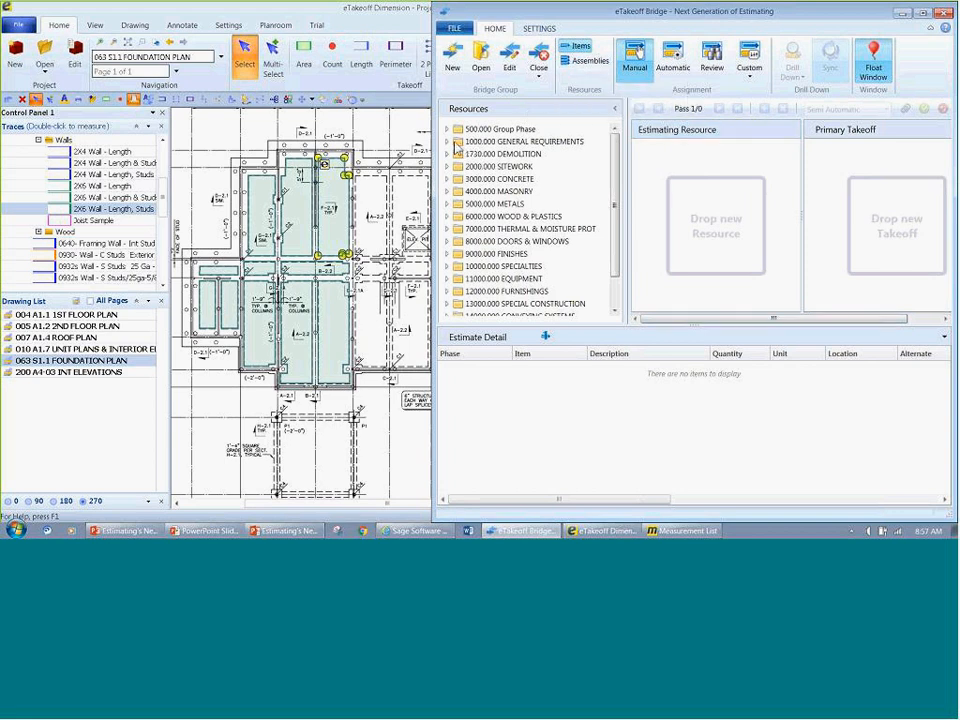
left_click(447, 143)
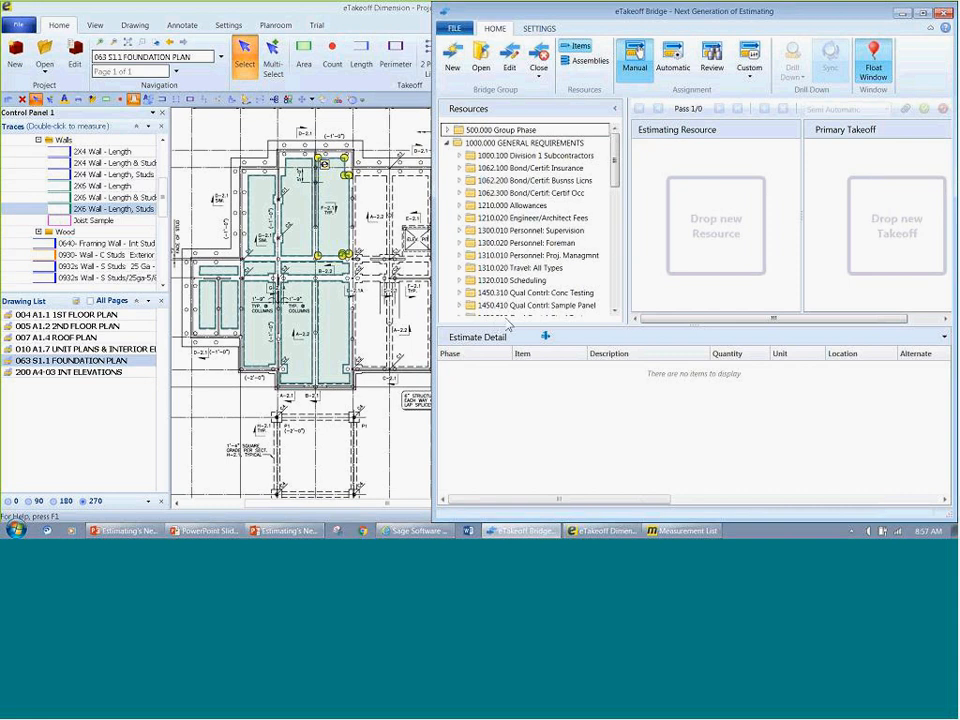
double_click(535, 255)
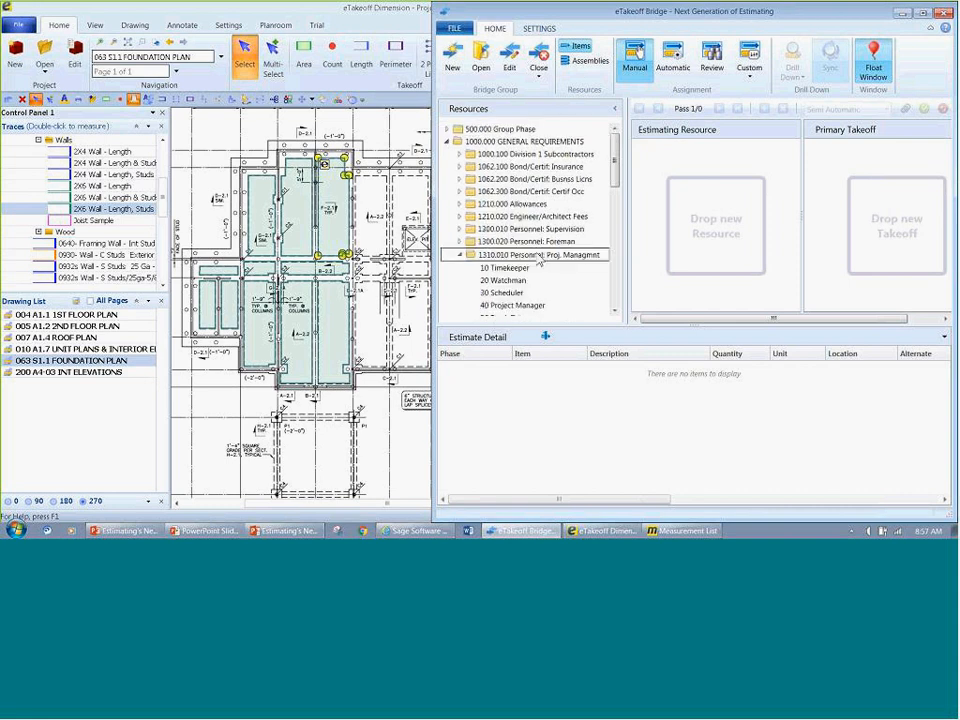
double_click(516, 269)
double_click(505, 280)
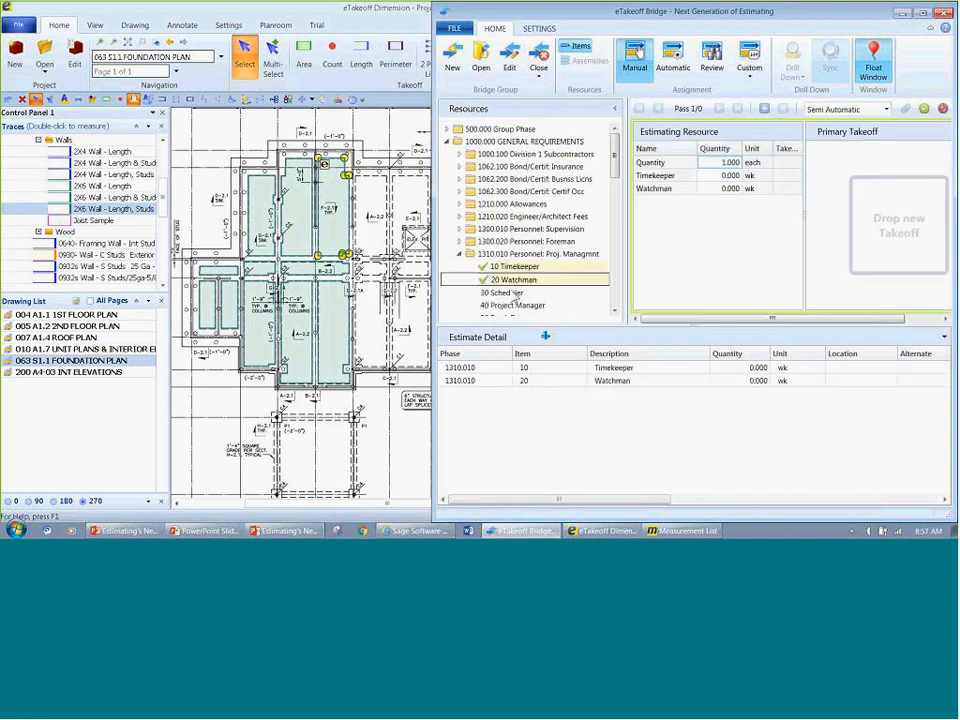
double_click(503, 292)
double_click(515, 307)
Step: Set the estimating resource quantities to 1 wk for Timekeeper, 2 wk for Watchman and 1 mo for Scheduler
left_click(731, 177)
type("1")
key("Return")
type("2")
key("Return")
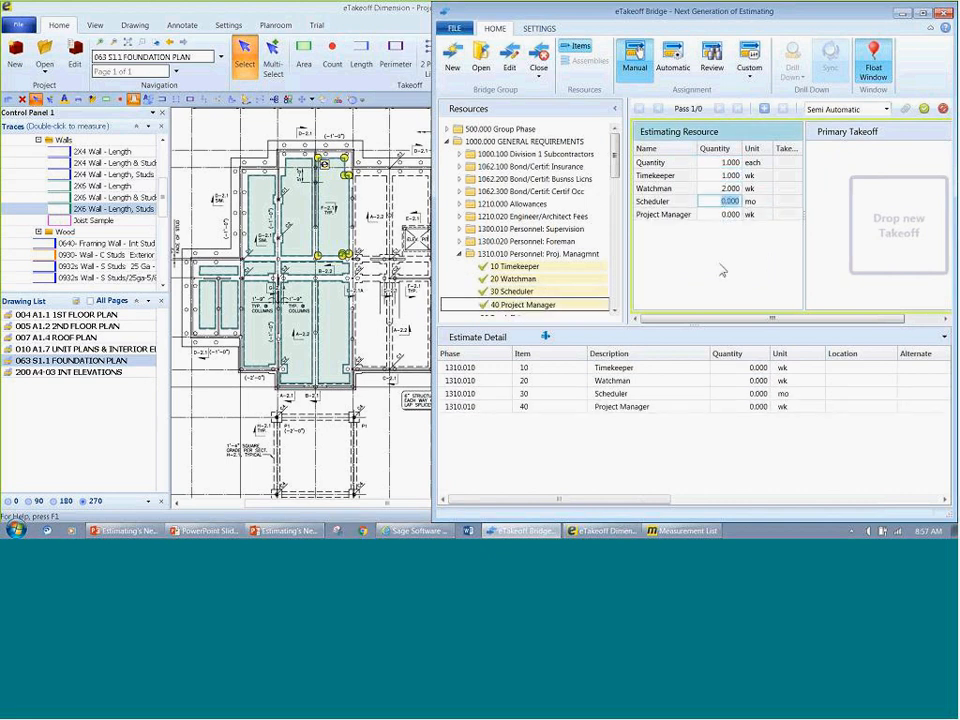
type("1")
key("Return")
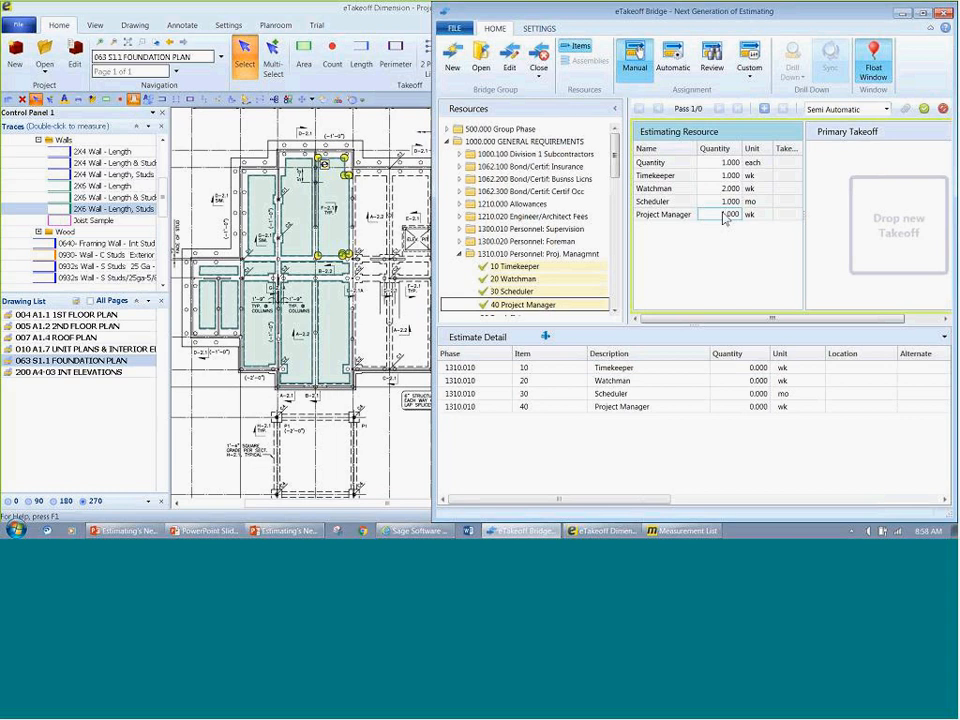
Step: Add the four personnel item quantities to the estimate as a pass, accept them, and view the blank One Time Item form
left_click(937, 135)
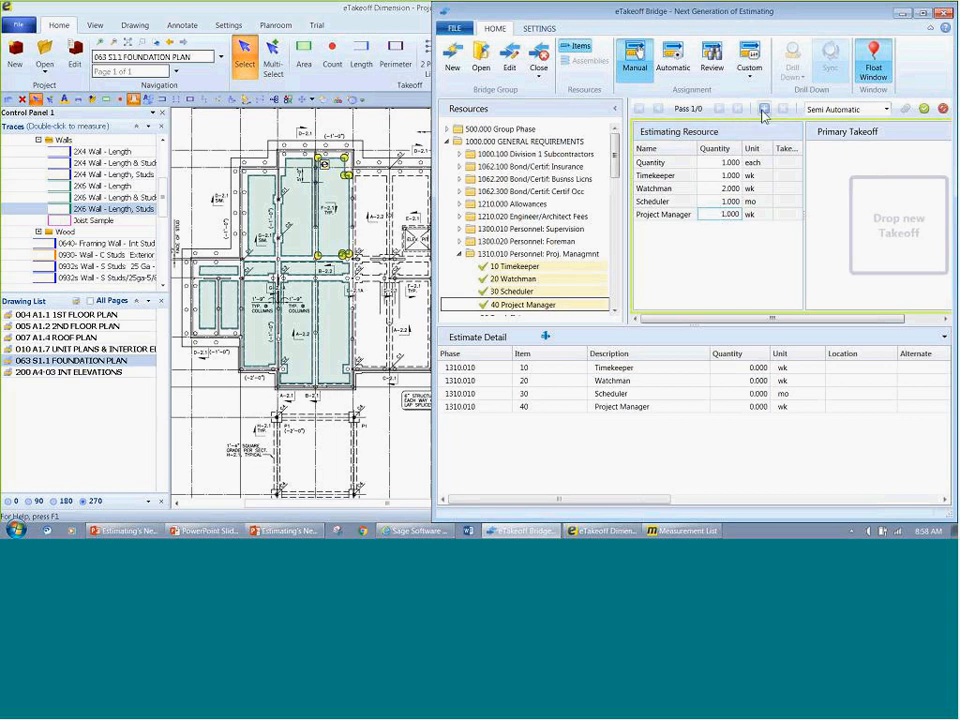
left_click(923, 108)
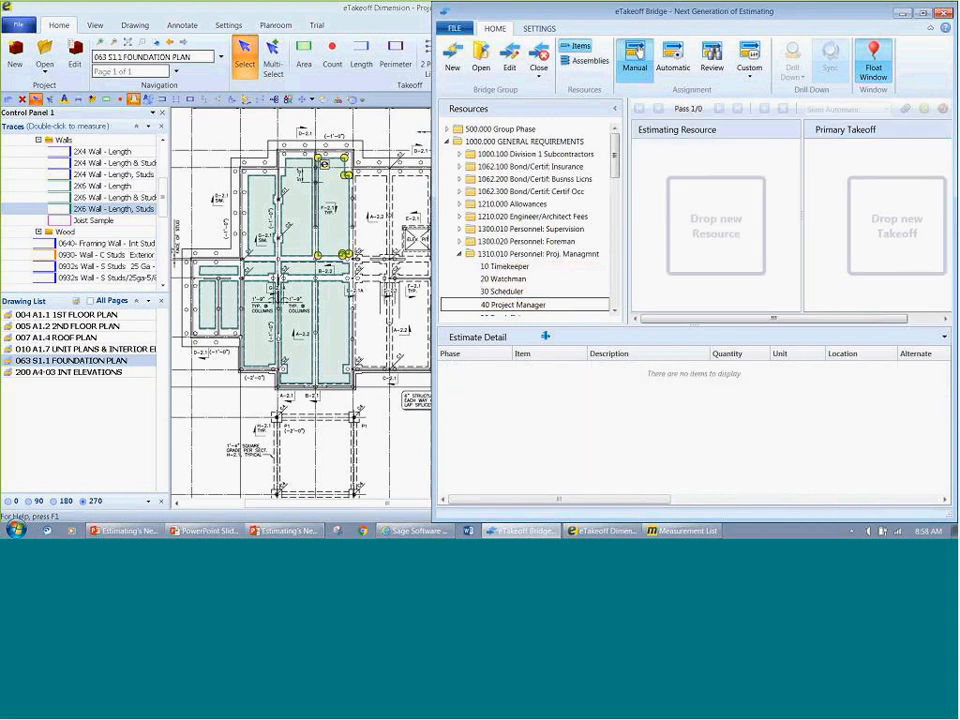
left_click(545, 336)
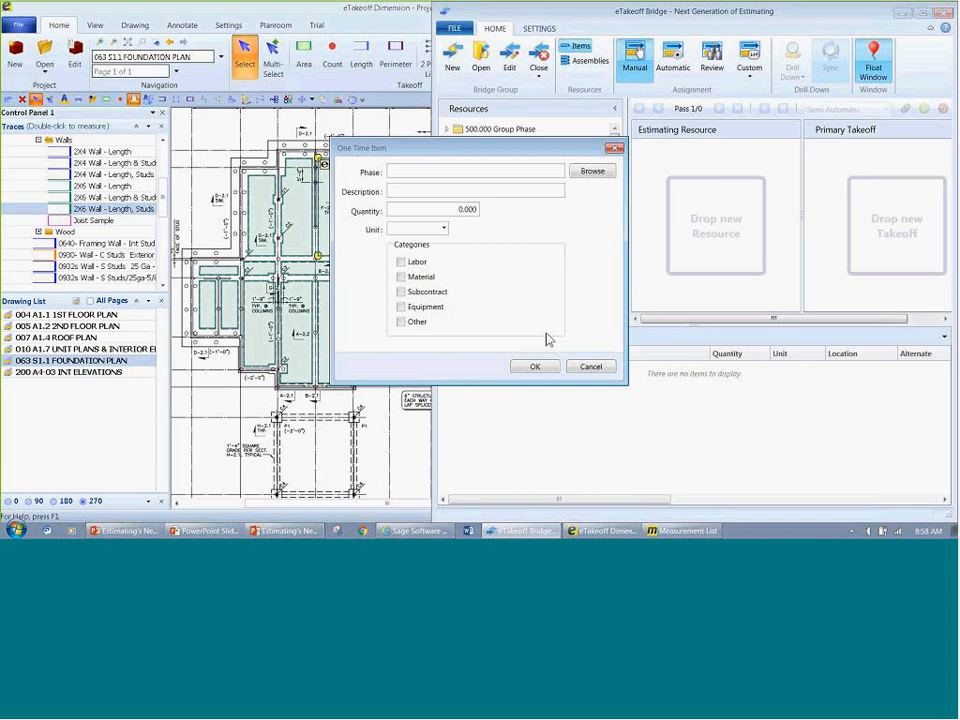
left_click(602, 367)
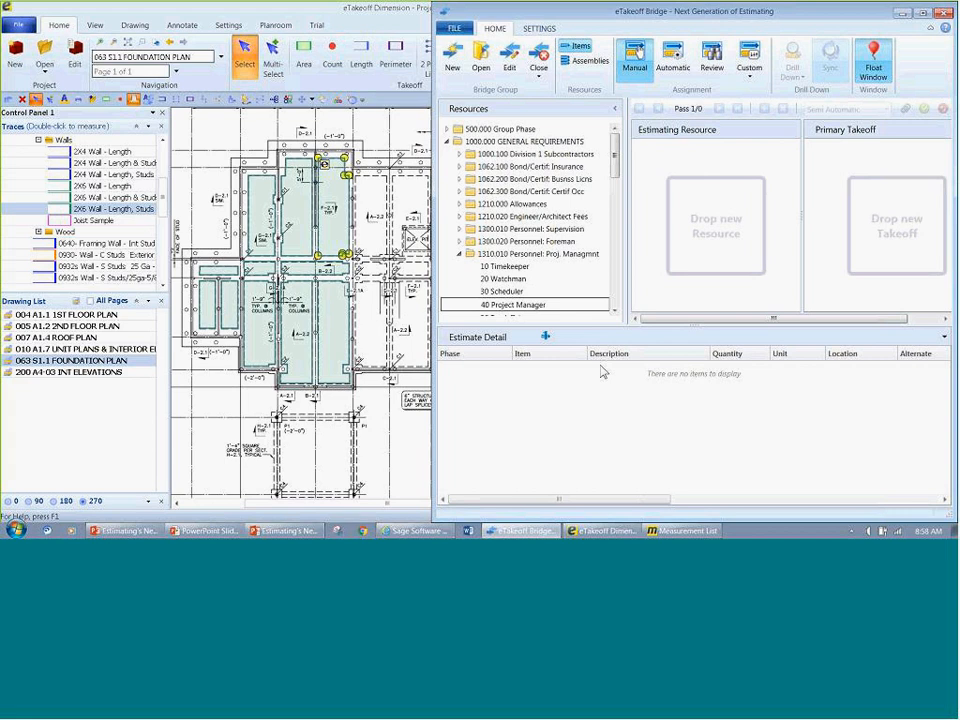
Step: Load the 0355c S.O.G. - Interior Slab-Moderate assembly from 03- CONCRETE to view its variables, and discard it without saving
left_click(585, 60)
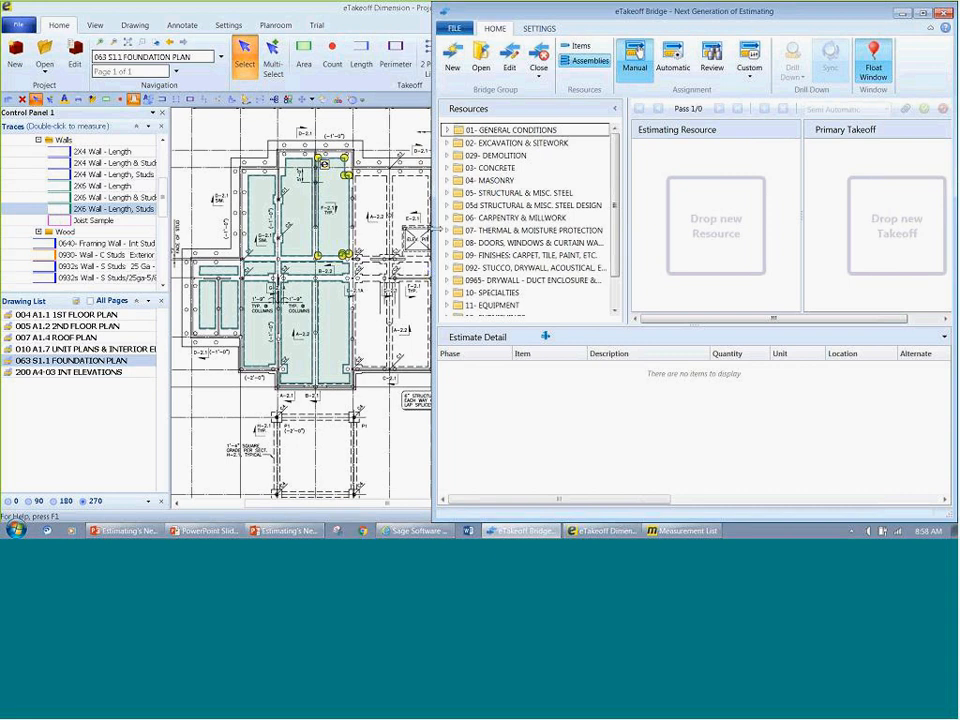
left_click(447, 168)
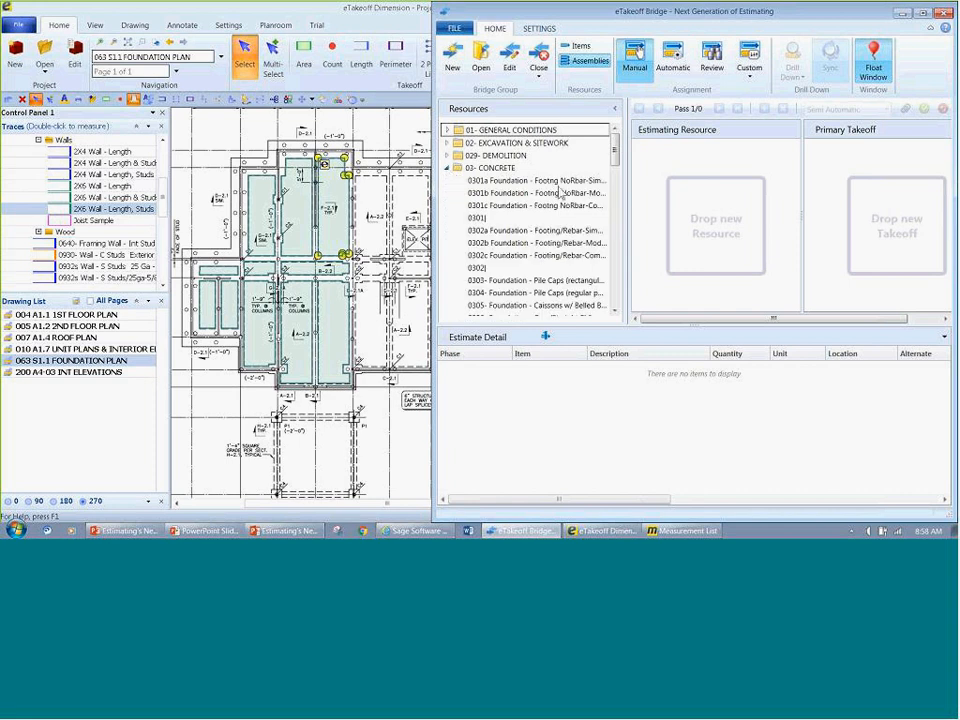
left_click_drag(616, 158, 619, 219)
double_click(587, 246)
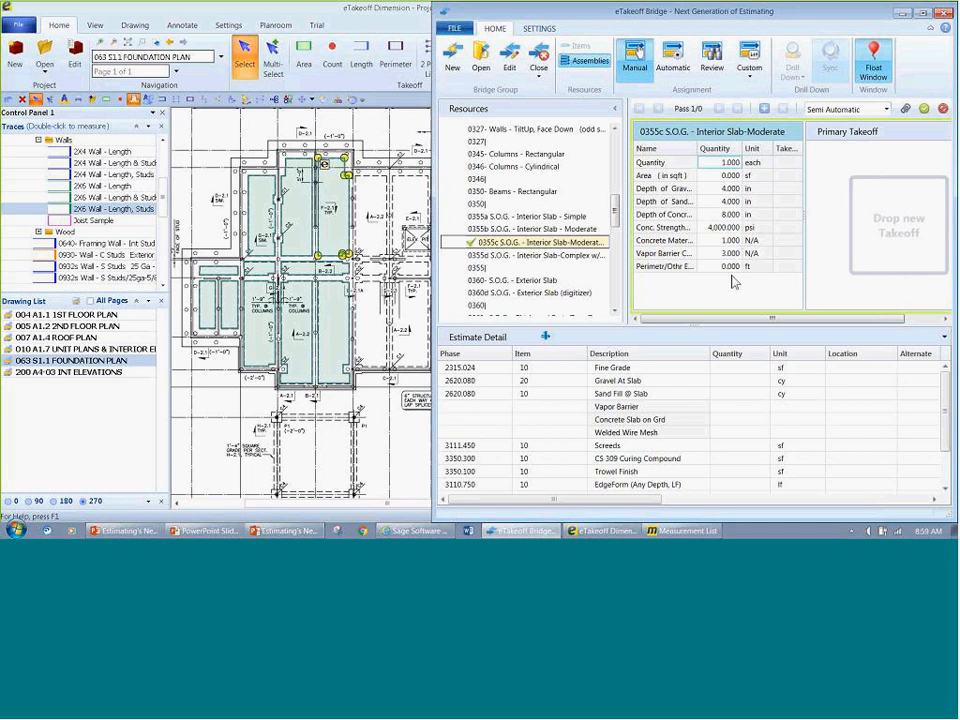
left_click(942, 108)
Step: Assign the Section 2 slab takeoff to assembly 0355c, try its Length as the assembly's Area variable, and map the takeoff Area back
left_click(366, 217)
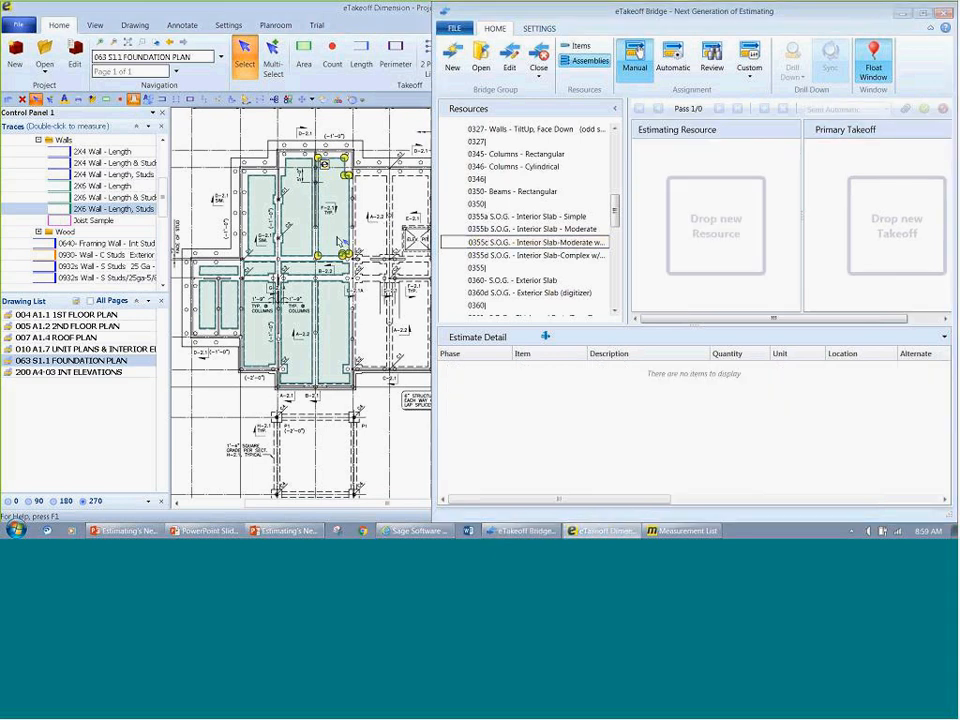
left_click_drag(366, 217, 476, 241)
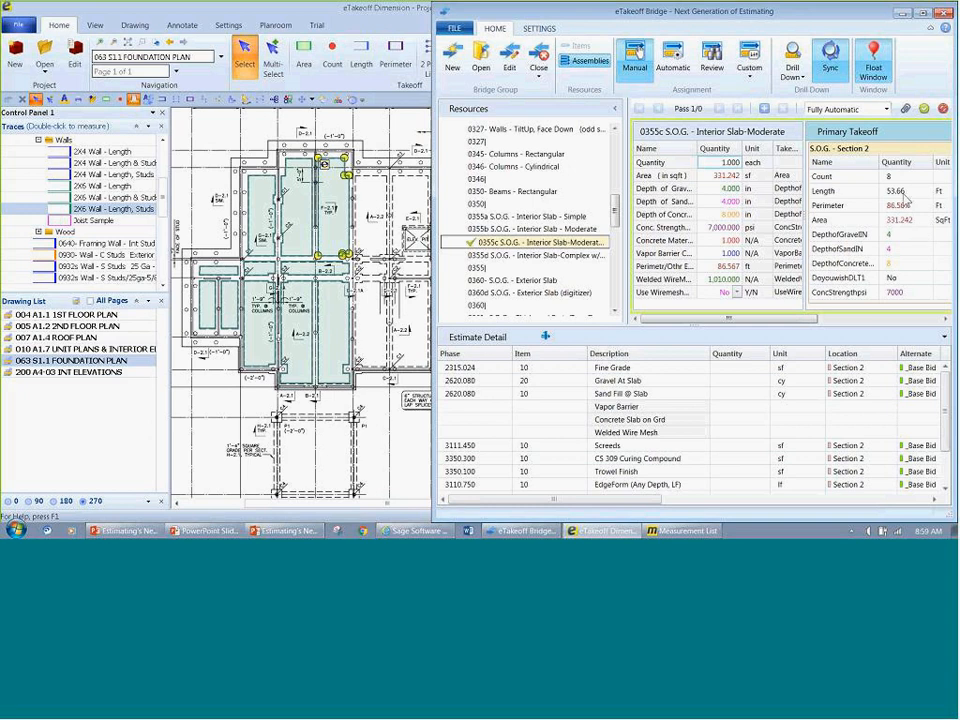
left_click_drag(905, 195, 727, 182)
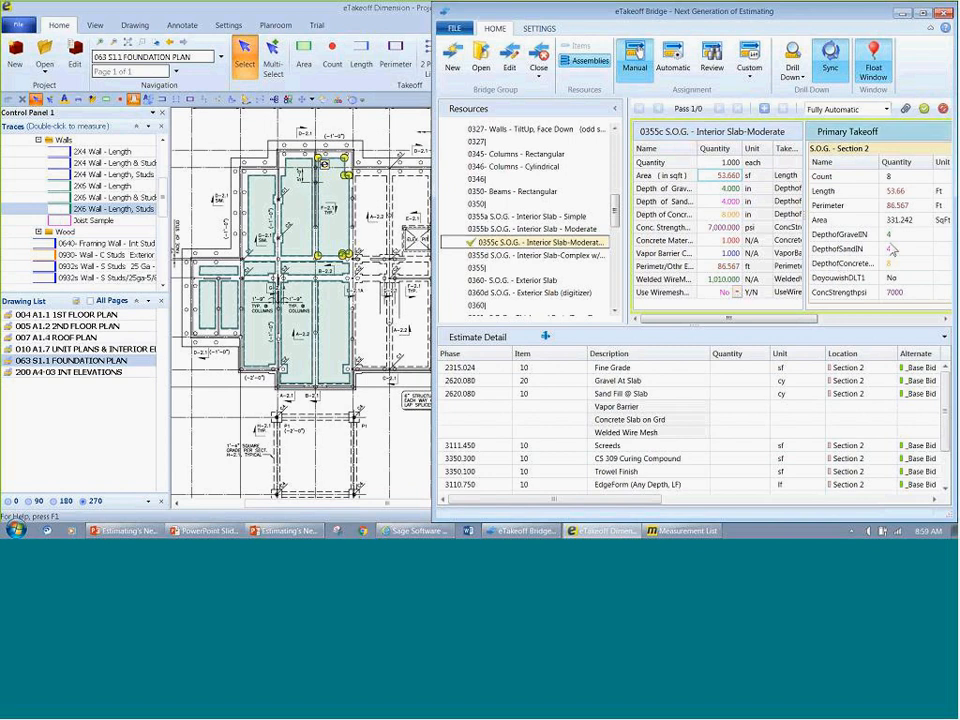
left_click_drag(905, 219, 730, 181)
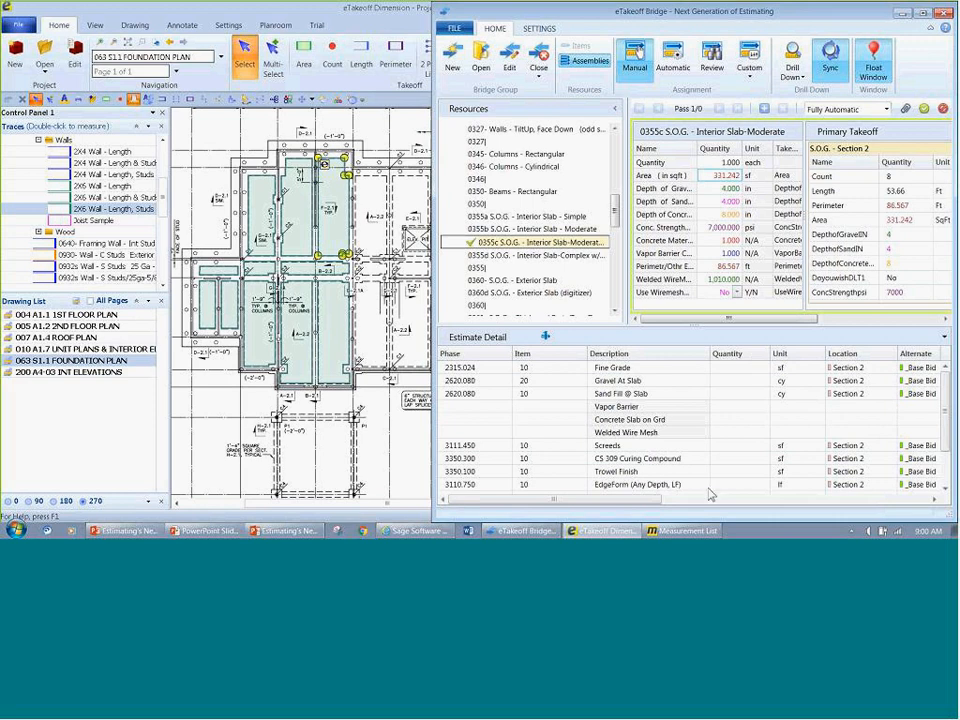
Step: Check the slab's work breakdown columns in the estimate detail, add the calculated pass, and accept the 0355c assembly
left_click_drag(500, 499, 805, 511)
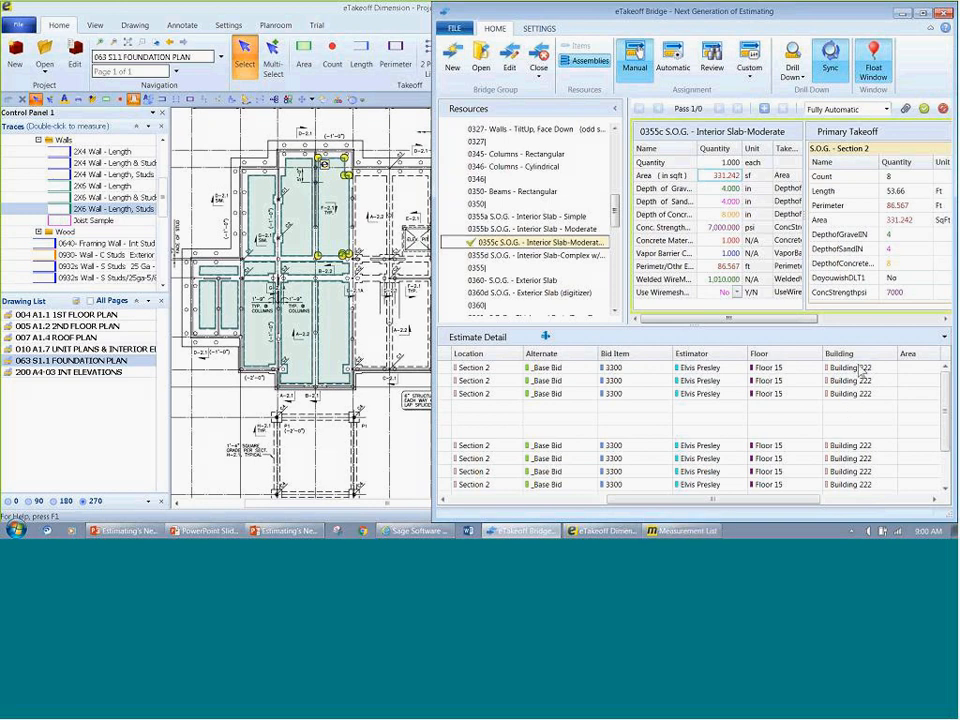
left_click_drag(728, 499, 545, 511)
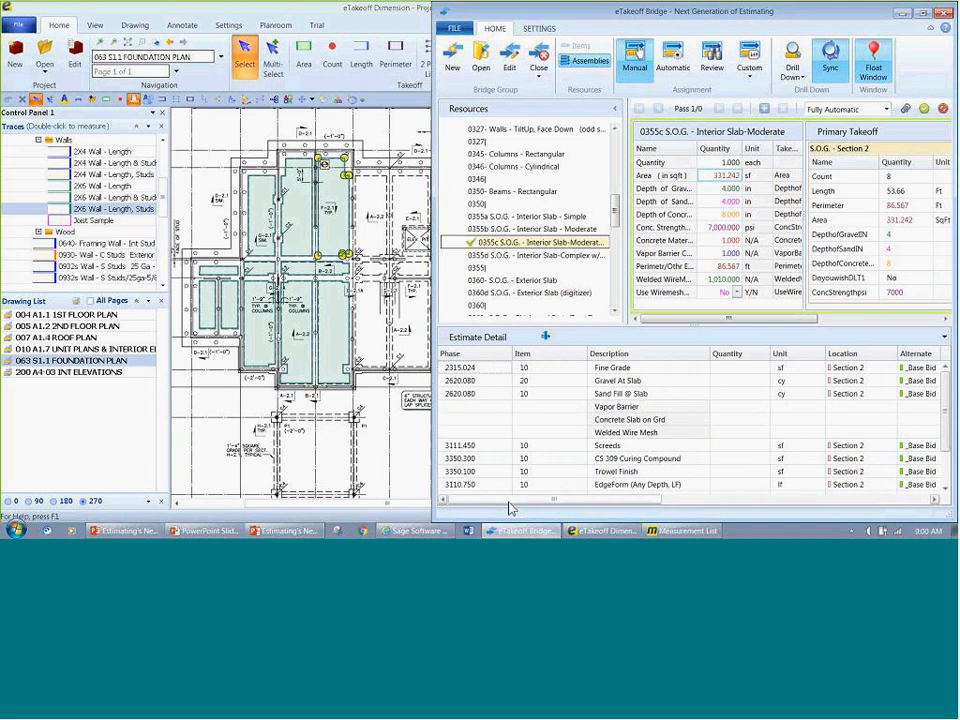
left_click(763, 109)
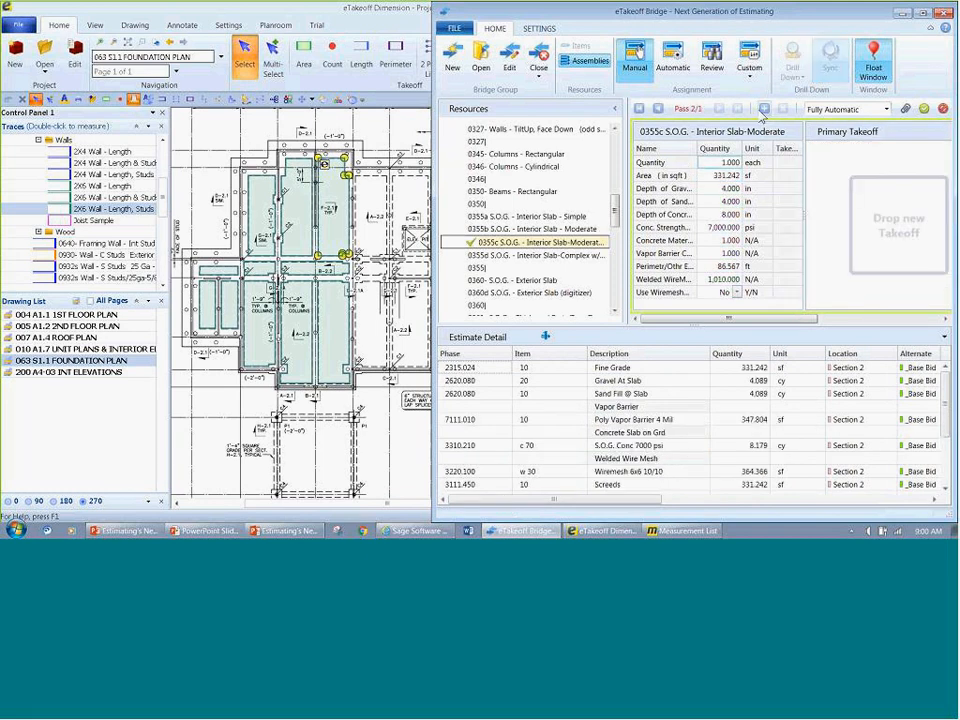
left_click(924, 110)
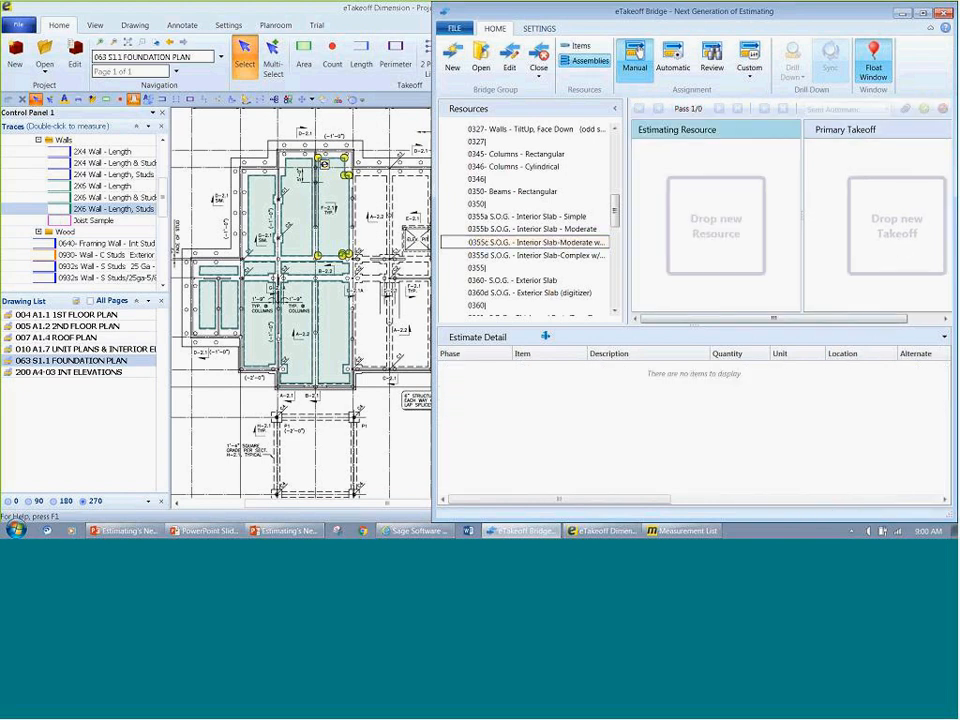
Step: Review the assignments by takeoff and expand S.O.G. - Section 2 to show its assigned assembly
left_click(712, 70)
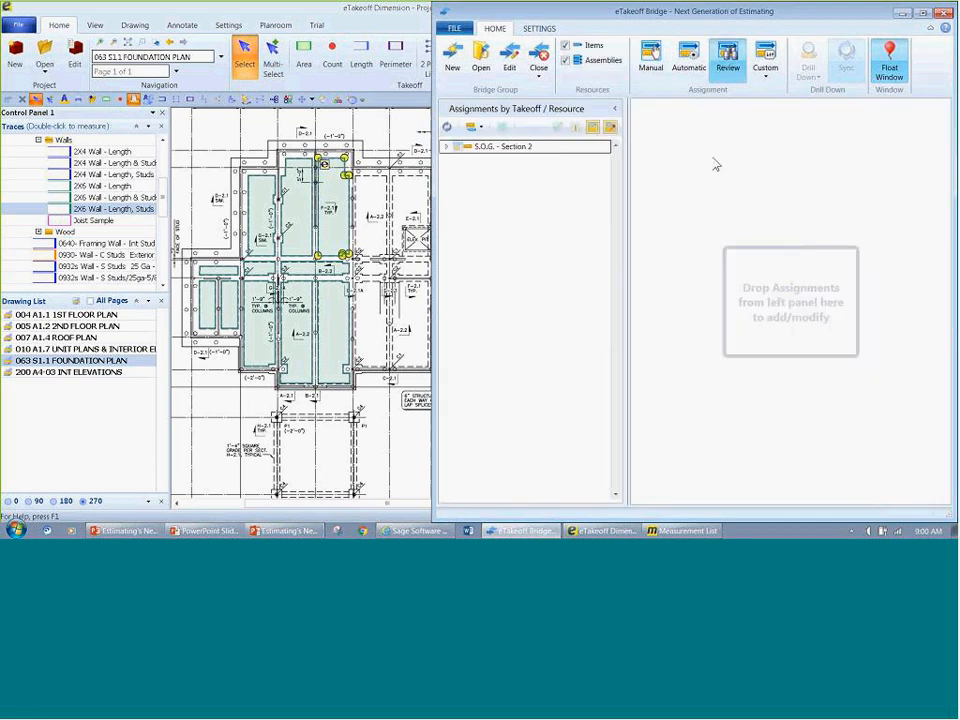
left_click(446, 147)
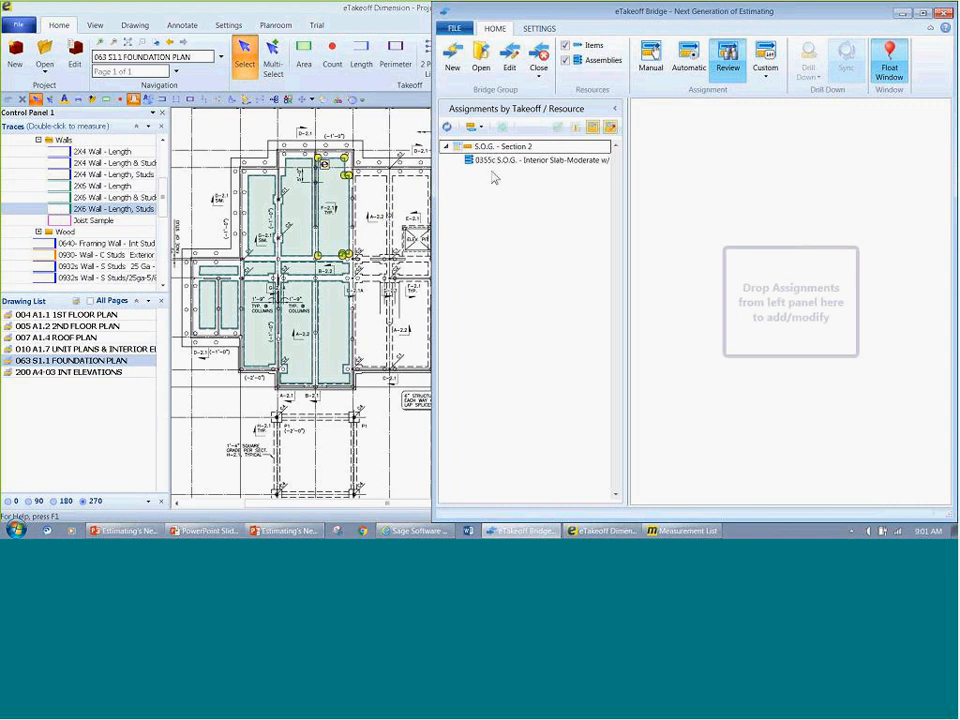
Step: Switch to eTakeoff Dimension, hide the takeoffs already assigned in Bridge on the foundation plan, and show them again
left_click(414, 256)
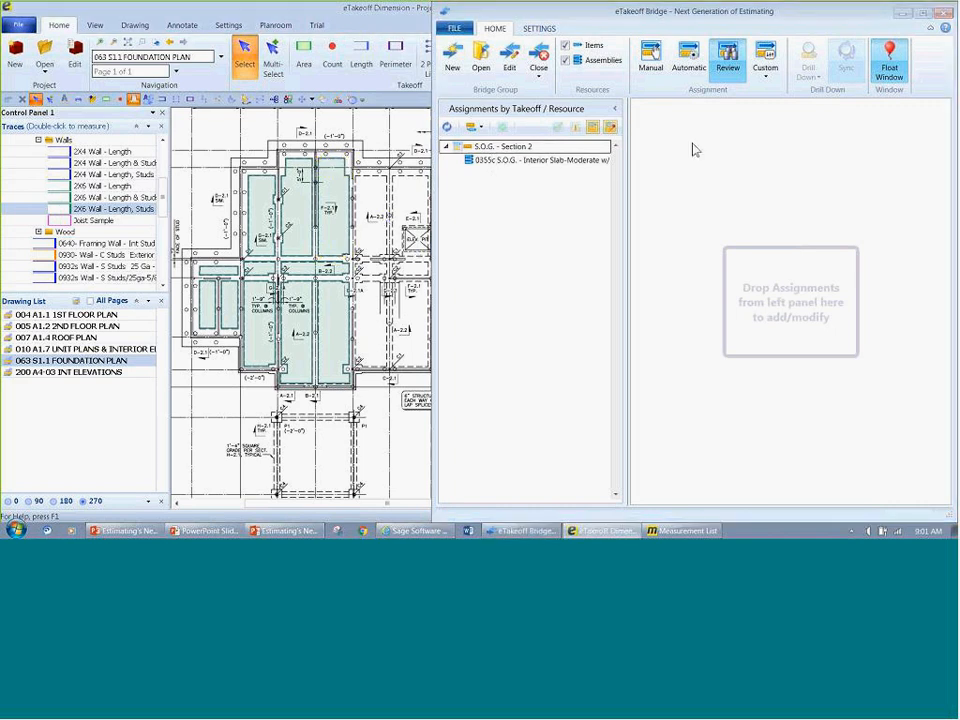
left_click(898, 15)
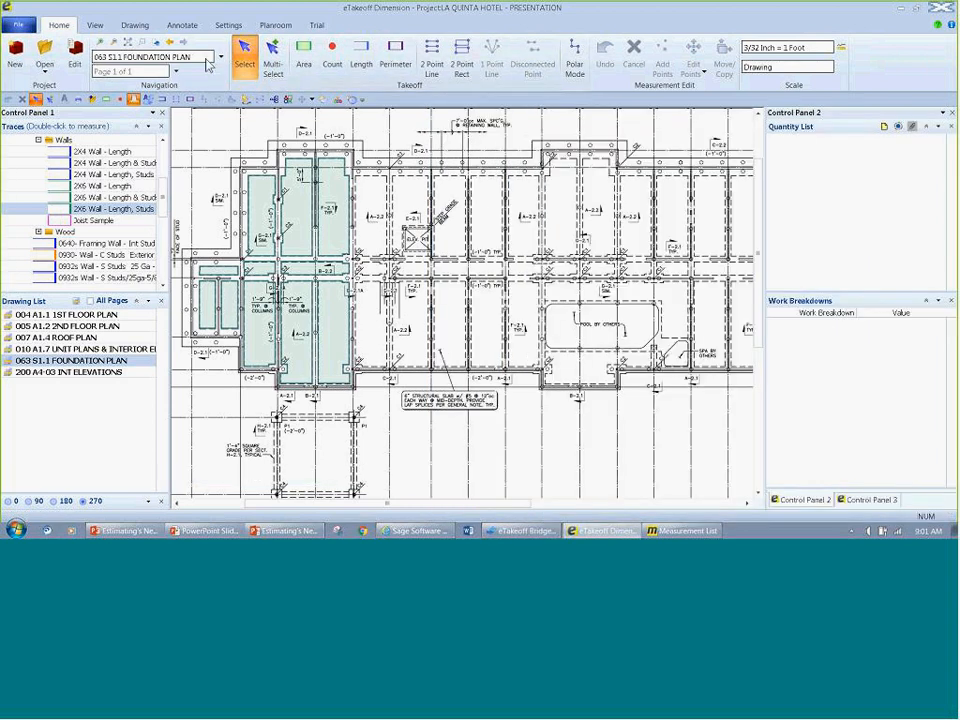
left_click(96, 27)
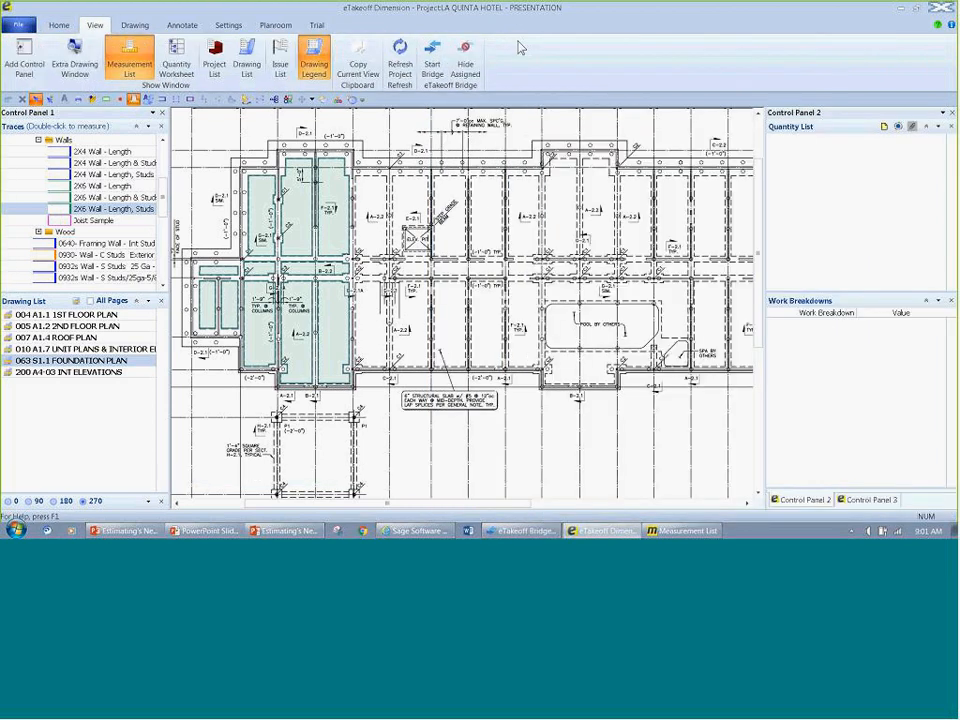
left_click(465, 62)
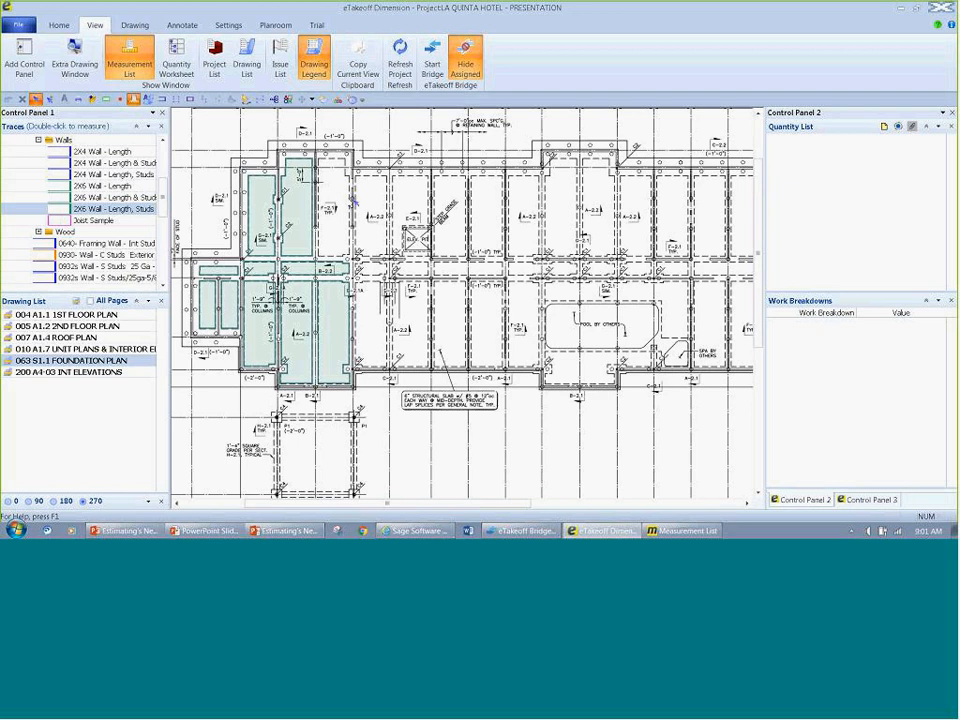
left_click(474, 62)
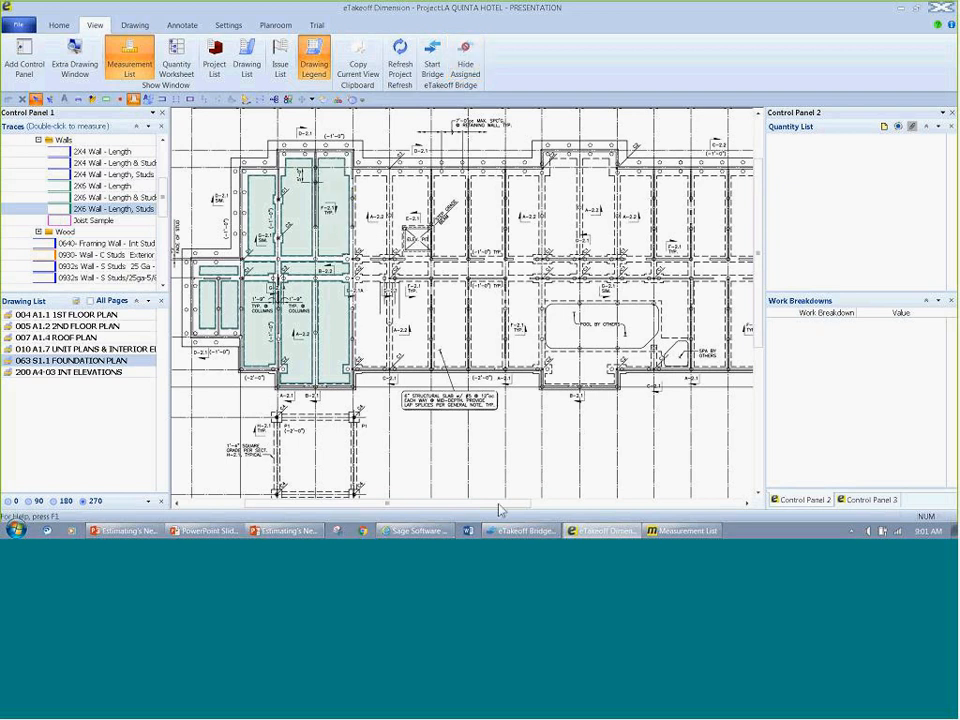
Step: Switch back to eTakeoff Bridge, collapse the S.O.G. - Section 2 assignment, and select the Section 2 slab on the foundation plan
left_click(522, 531)
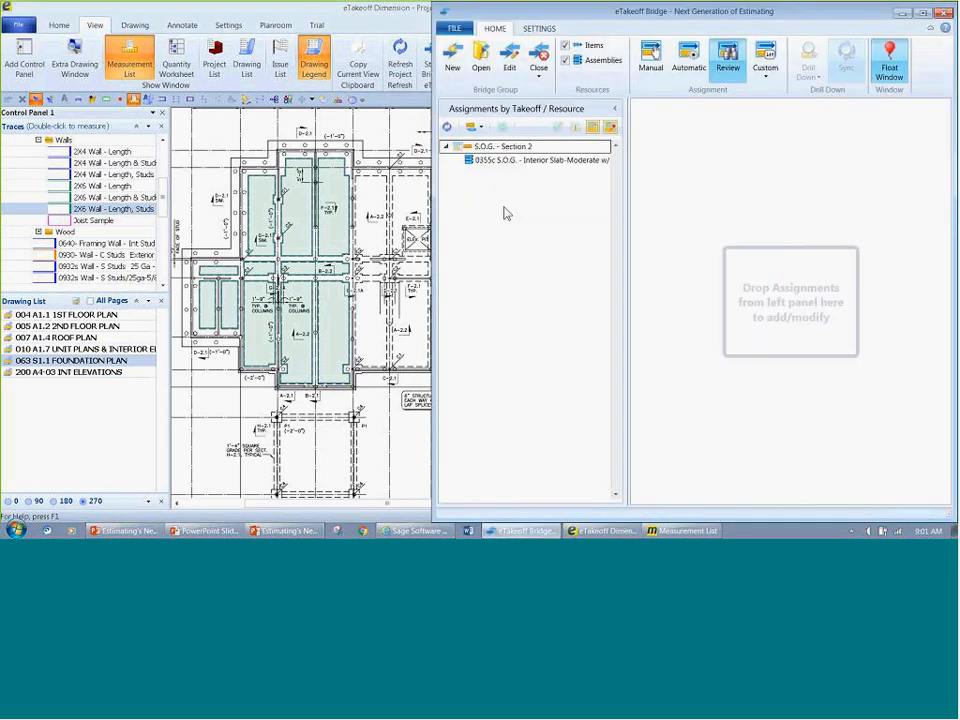
left_click(447, 147)
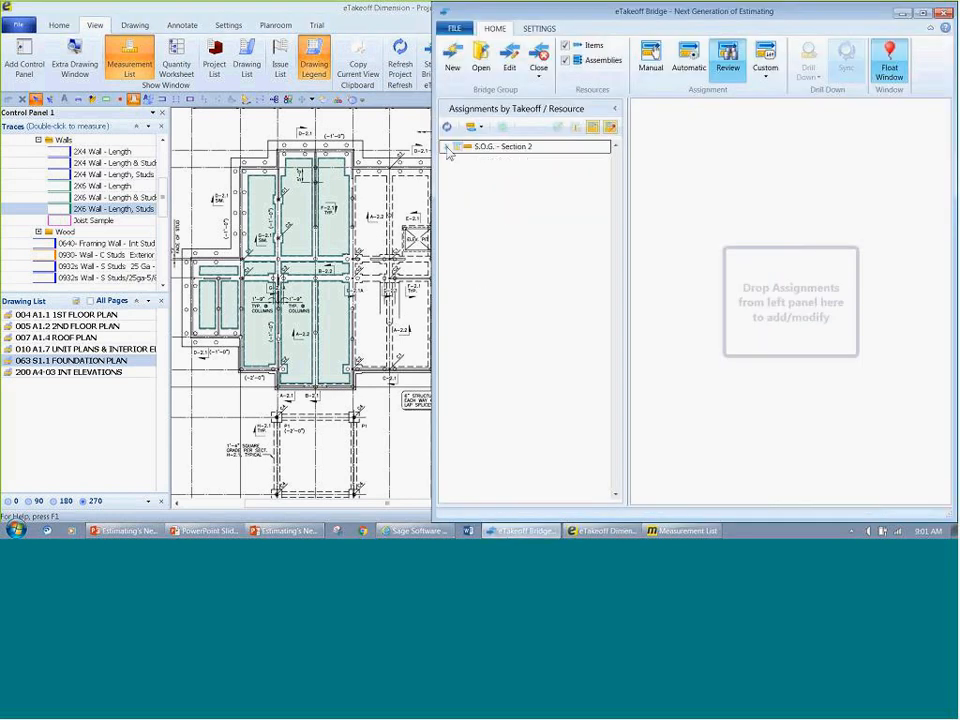
left_click(329, 209)
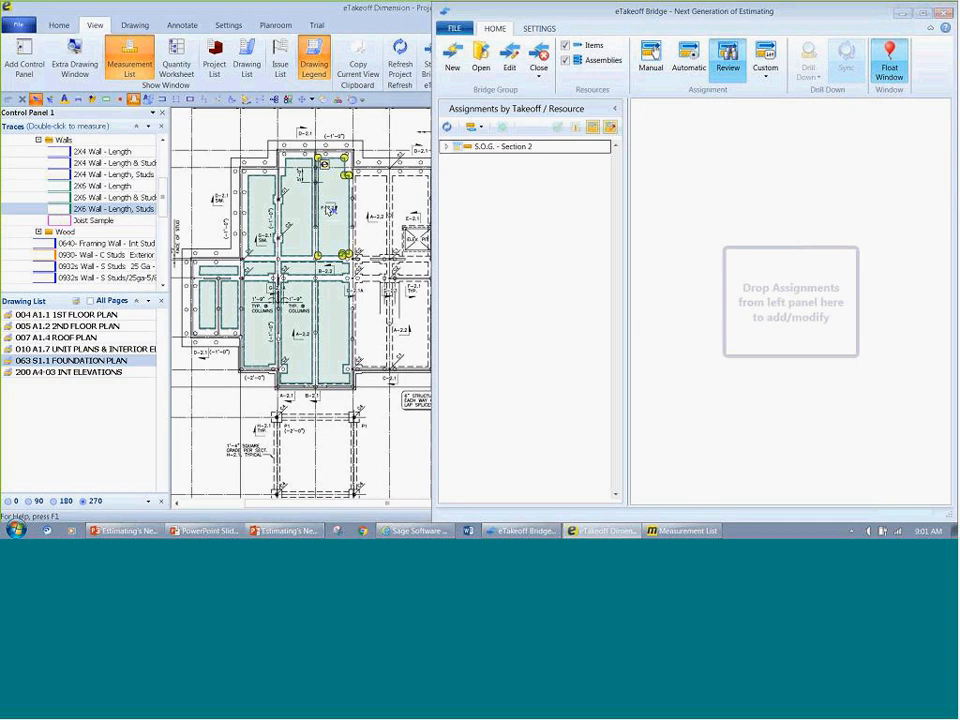
mouse_move(329, 209)
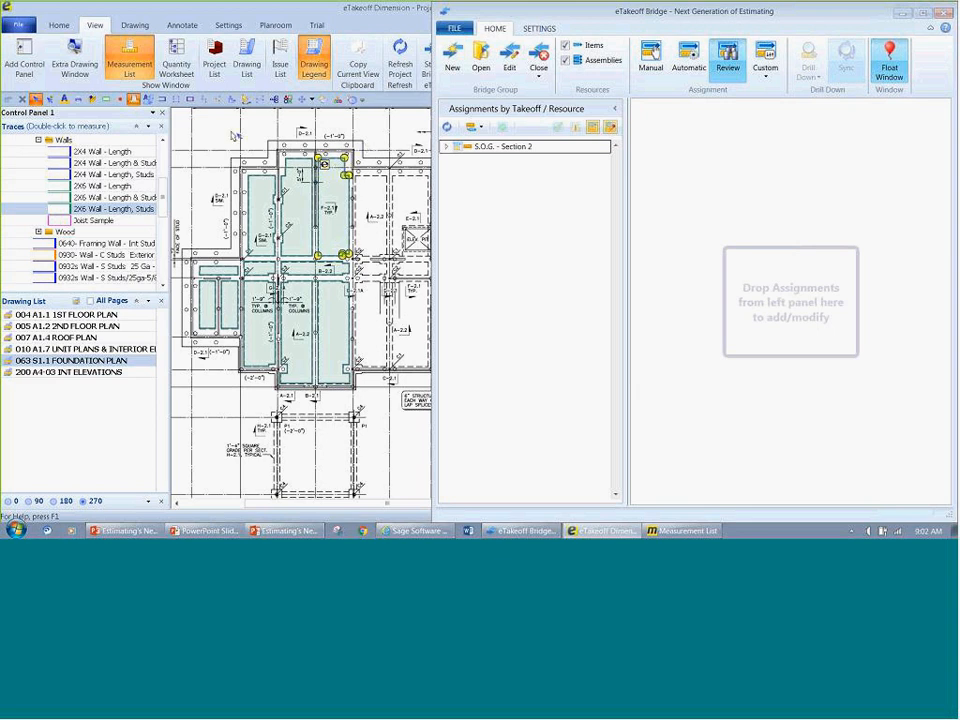
Step: Close the measurement list, stretch the Section 2 slab's upper corner points outward past the foundation outline, and refresh the Bridge assignments
left_click(133, 70)
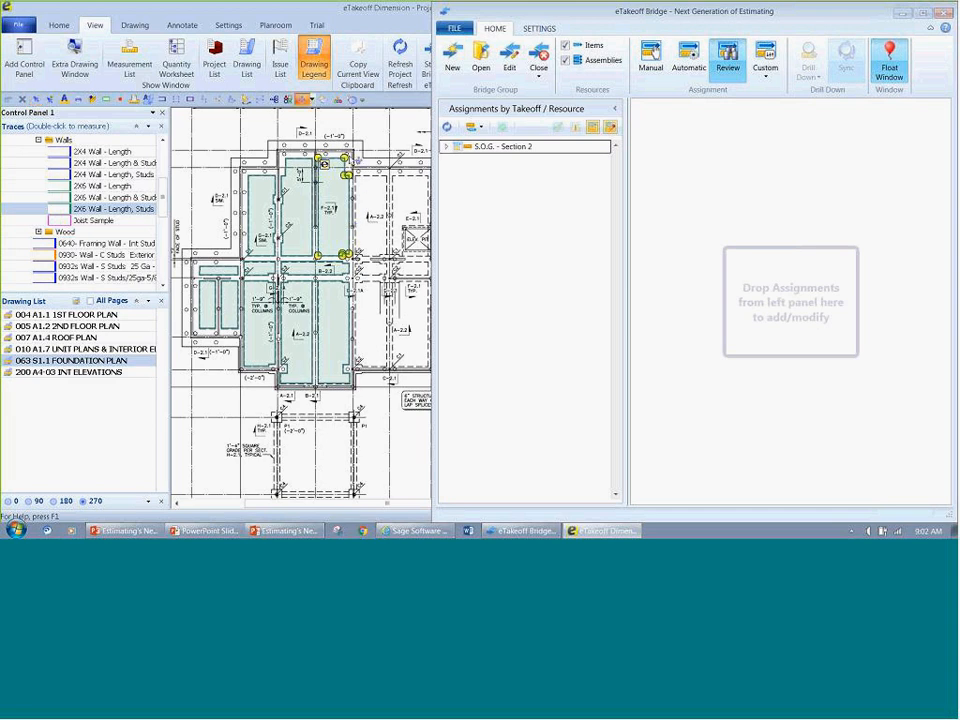
mouse_move(345, 158)
left_mouse_down()
mouse_move(370, 138)
mouse_move(305, 125)
left_mouse_up()
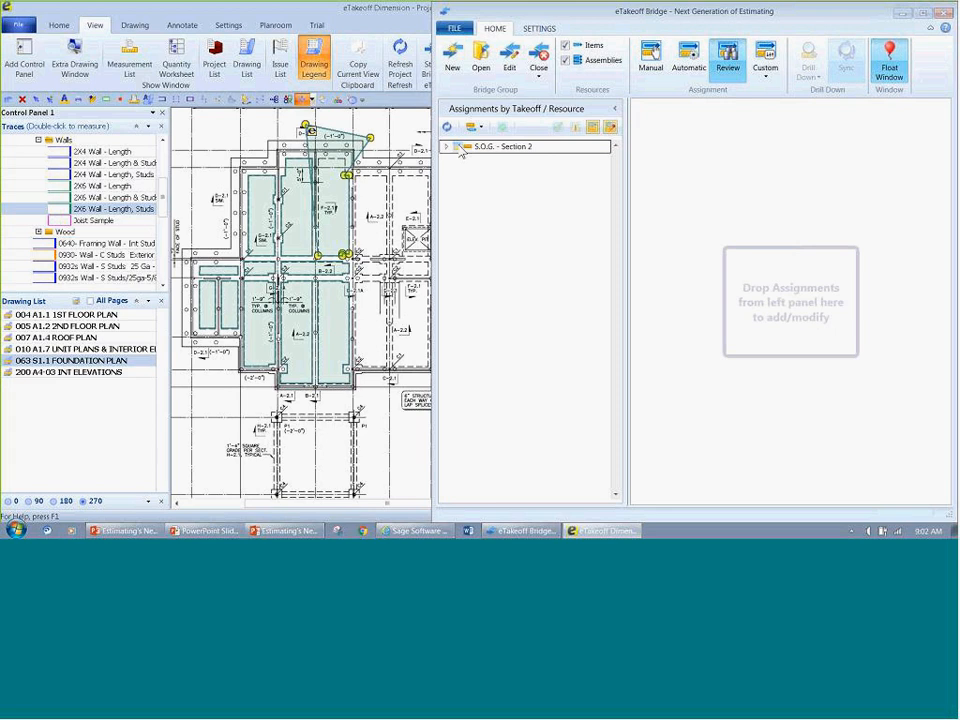
left_click(447, 127)
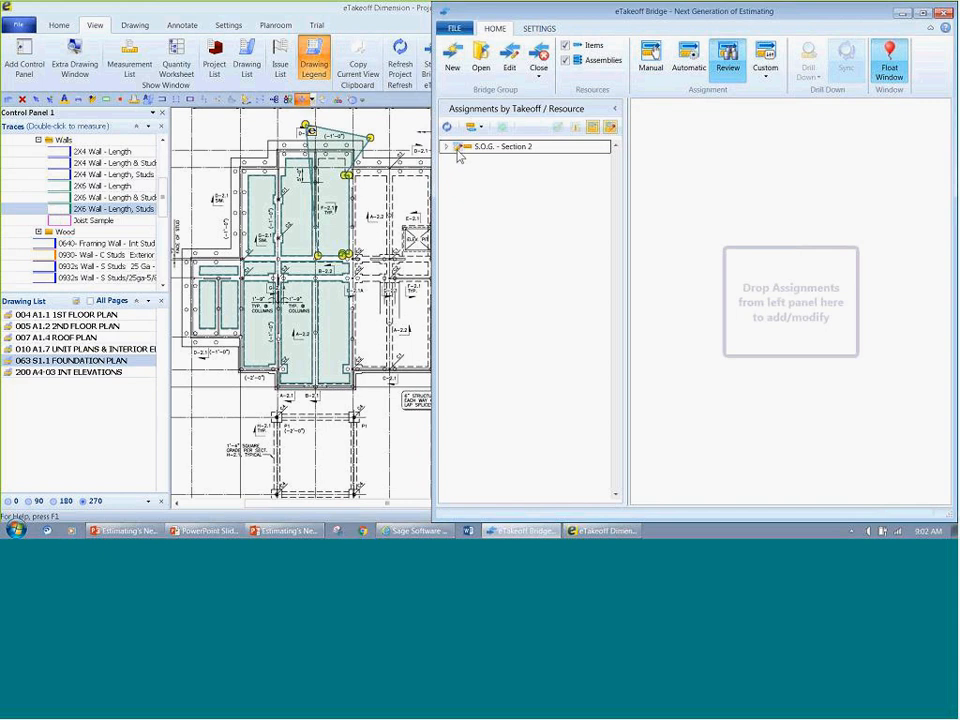
Step: Open the 0355c assembly assigned to the changed S.O.G. - Section 2 takeoff and replace its description with "Change Order 1"
left_click(447, 147)
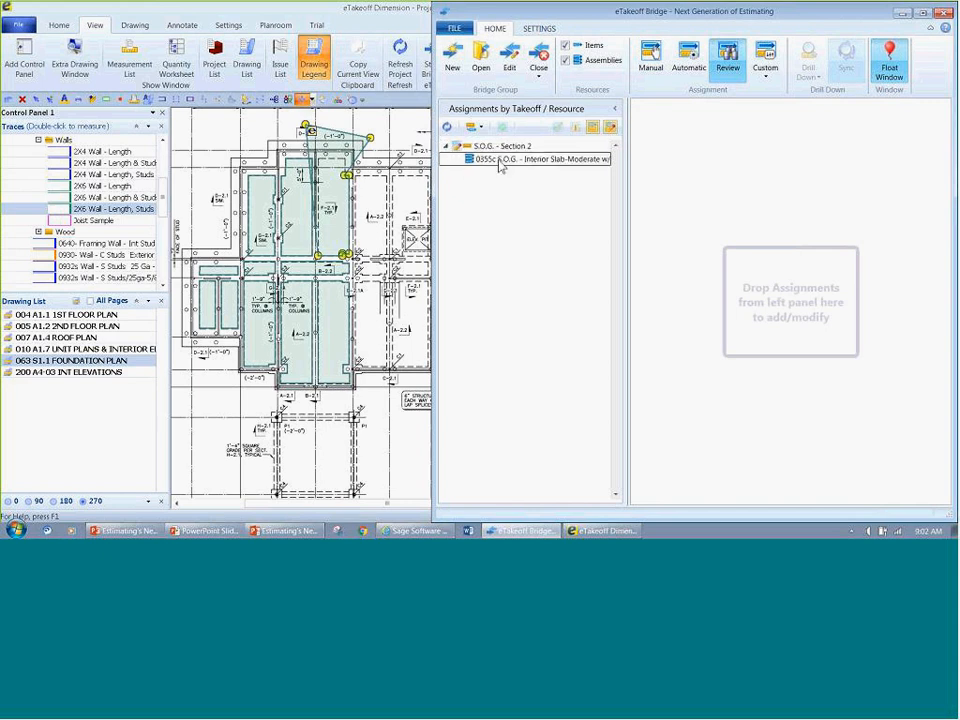
double_click(499, 161)
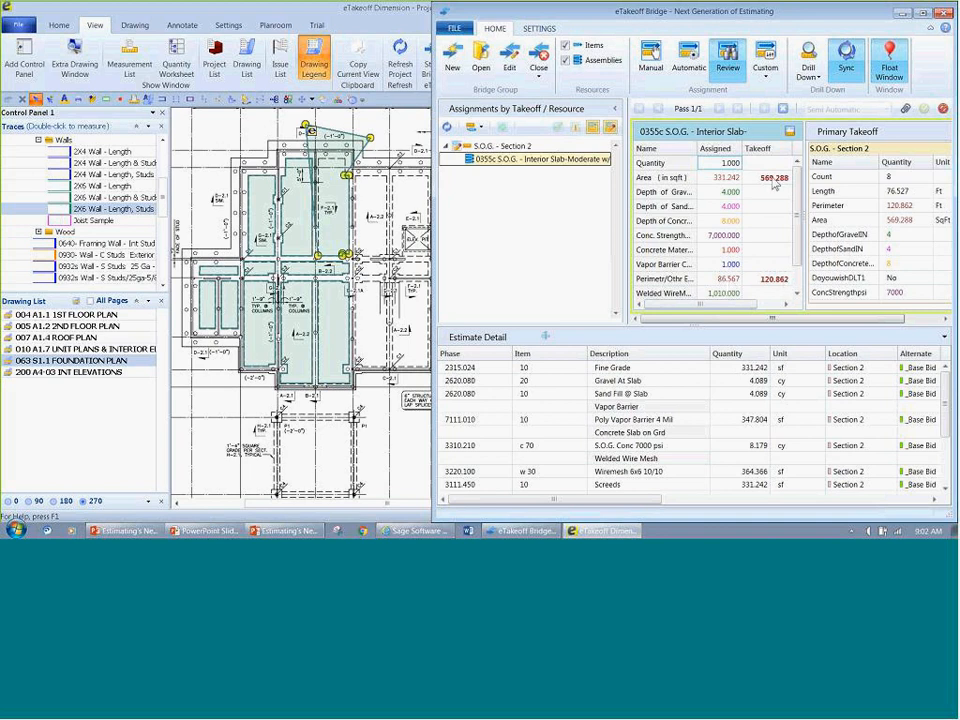
left_click(760, 131)
key("BackSpace")
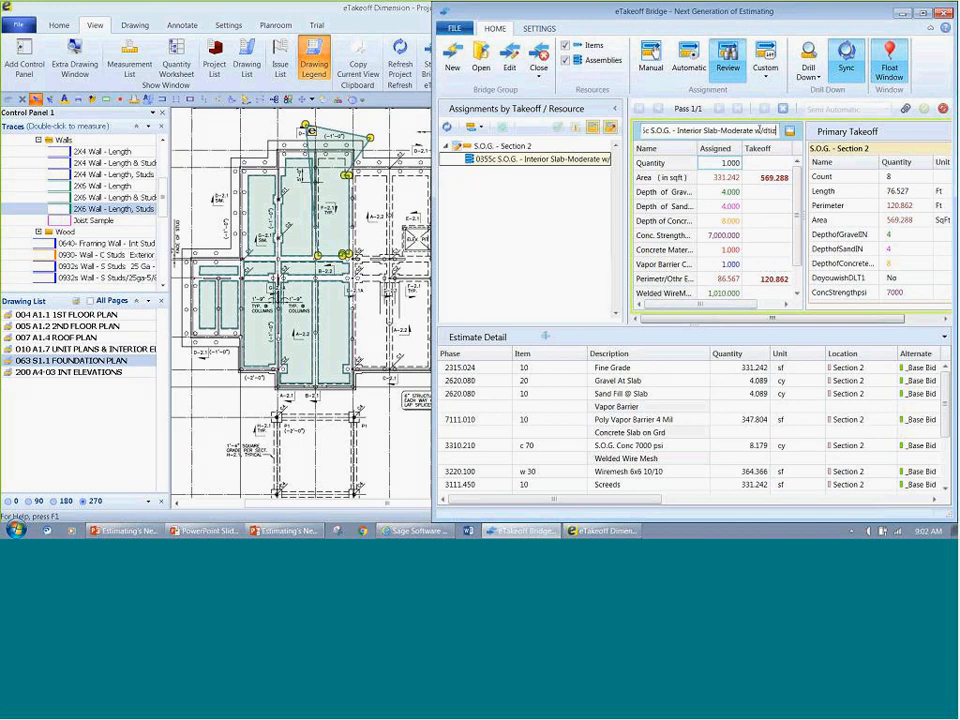
key("BackSpace")
key("BackSpace")
key("BackSpace")
key("BackSpace")
key("BackSpace")
key("BackSpace")
key("BackSpace")
key("BackSpace")
key("BackSpace")
key("BackSpace")
key("BackSpace")
key("BackSpace")
key("BackSpace")
key("BackSpace")
key("BackSpace")
key("BackSpace")
key("BackSpace")
key("BackSpace")
key("BackSpace")
key("BackSpace")
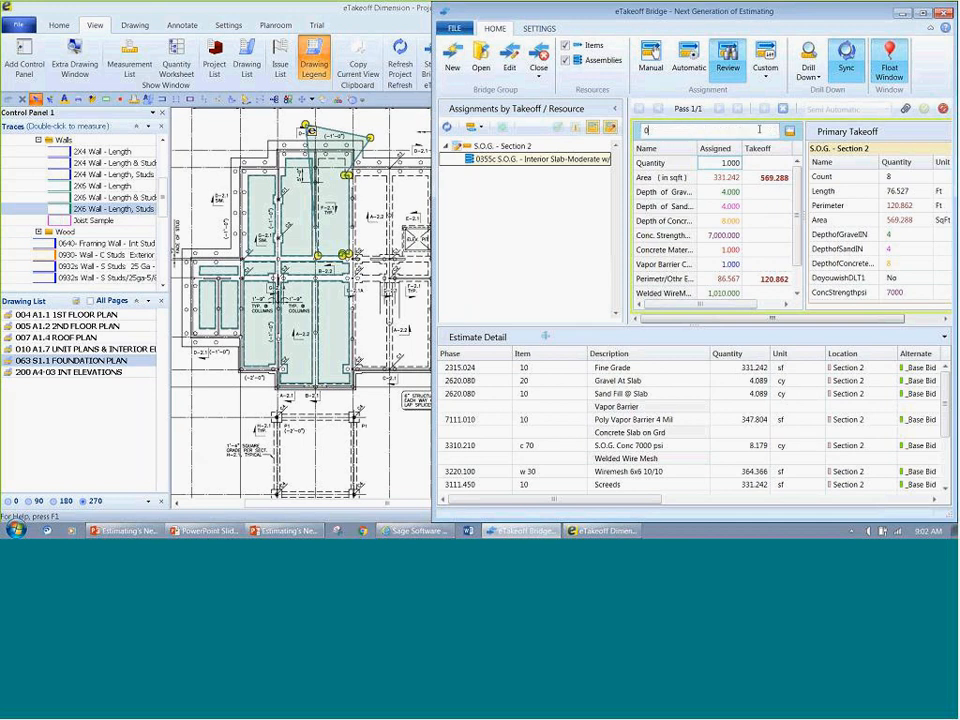
type("Change Order 1")
key("Delete")
Step: Add the note "Changed during the demo" to the Change Order 1 assembly
left_click(907, 109)
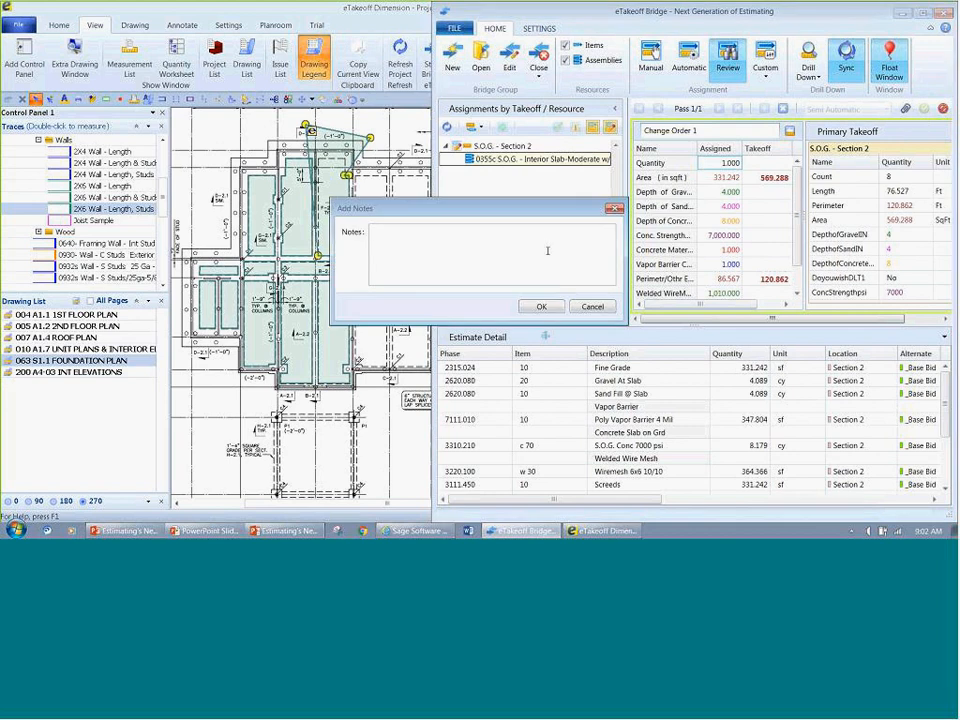
type("Changed during the demo")
key("Return")
left_click(541, 307)
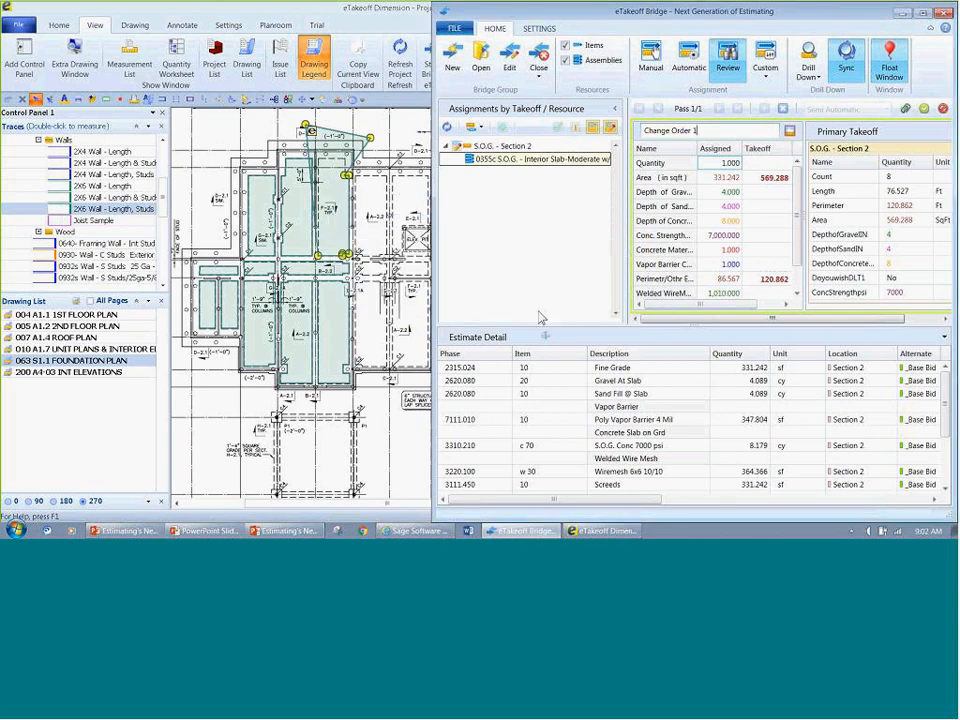
Step: Update the Change Order 1 assembly with the changed takeoff quantities and accept it into the estimate
left_click(790, 131)
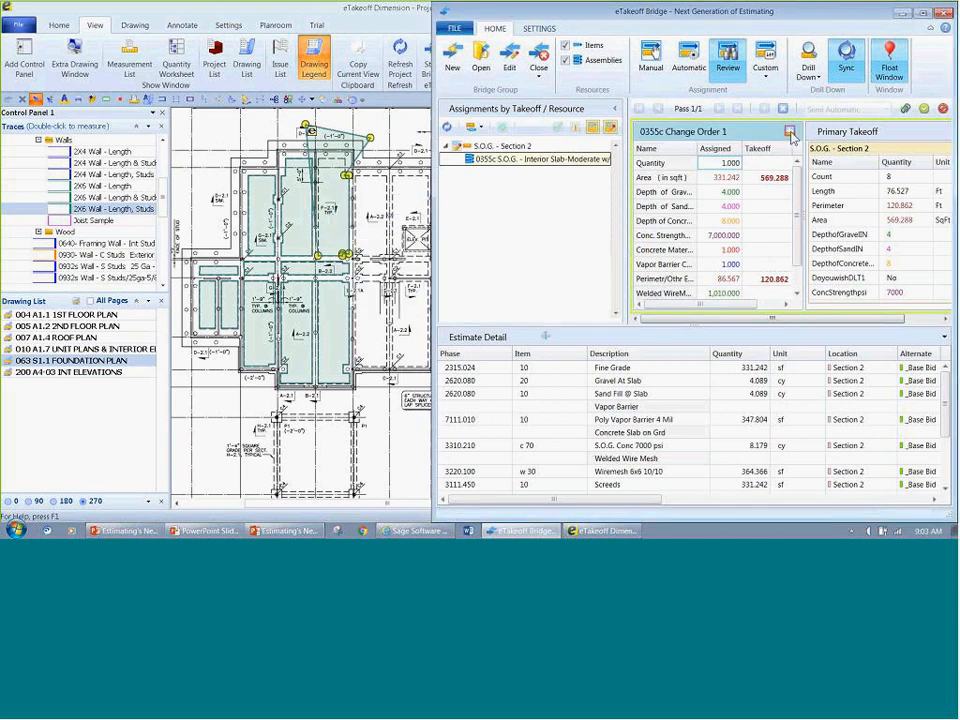
left_click(924, 110)
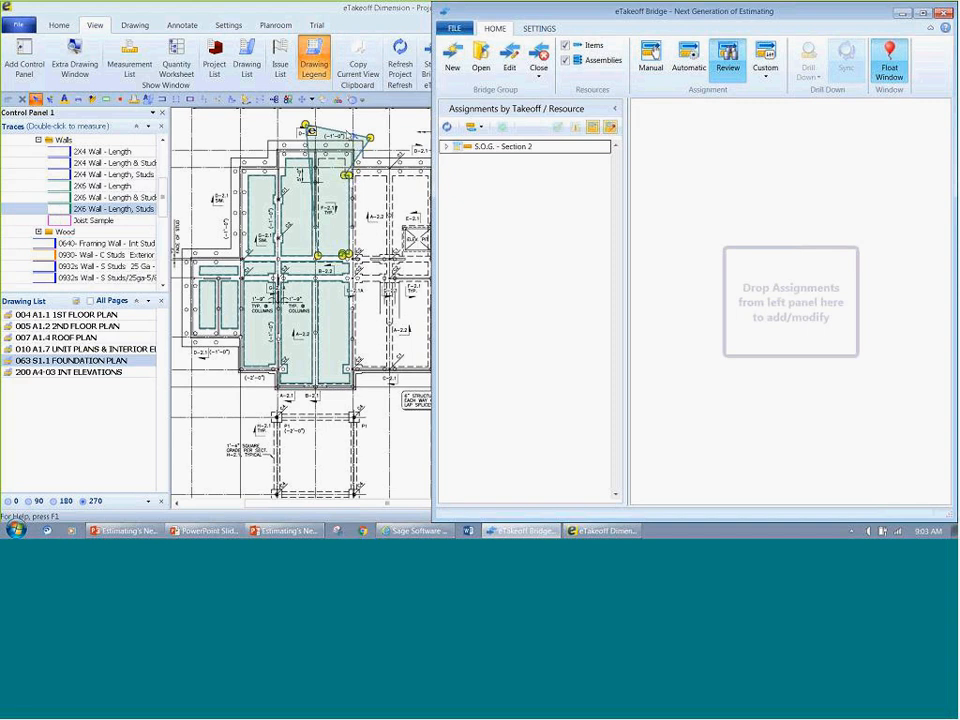
Step: Switch to eTakeoff Dimension, hide the takeoffs already assigned in Bridge, and deselect the Section 2 slab
left_click(902, 13)
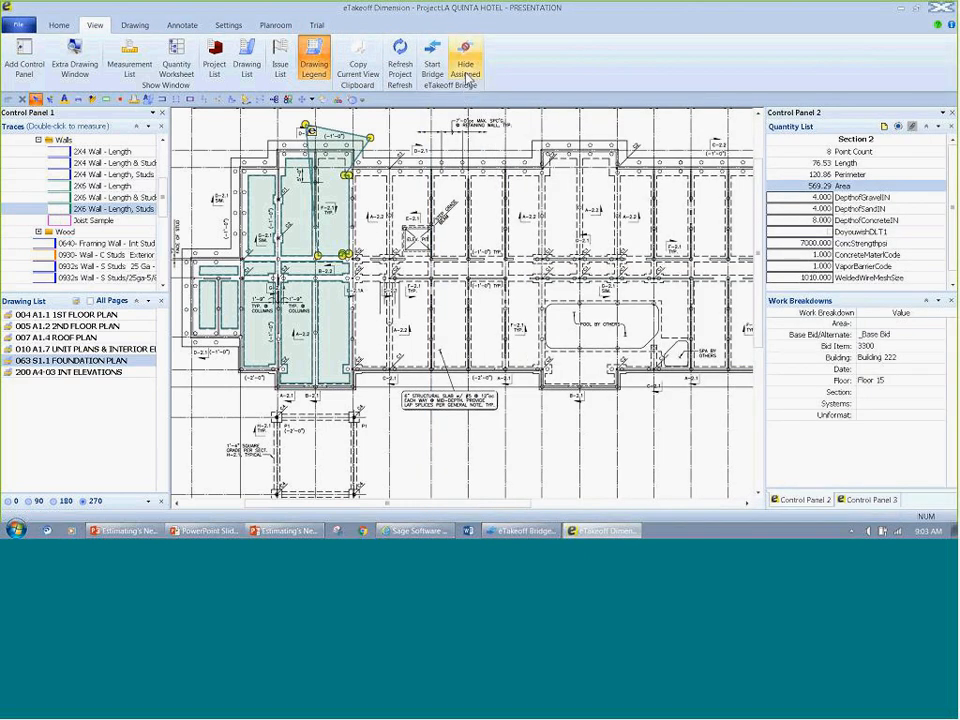
left_click(466, 79)
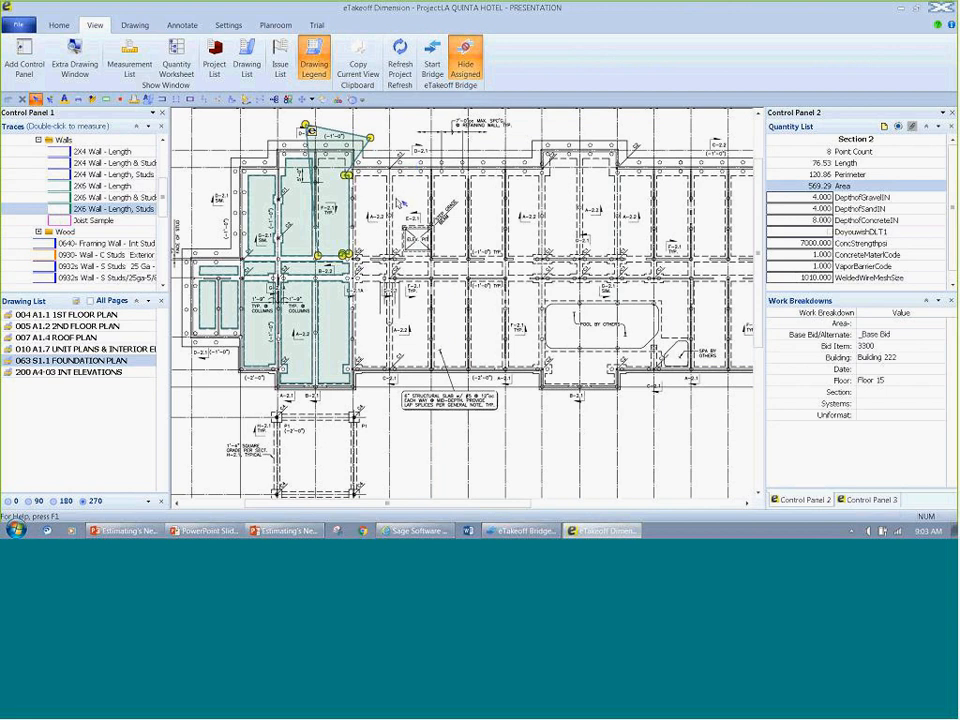
left_click(478, 194)
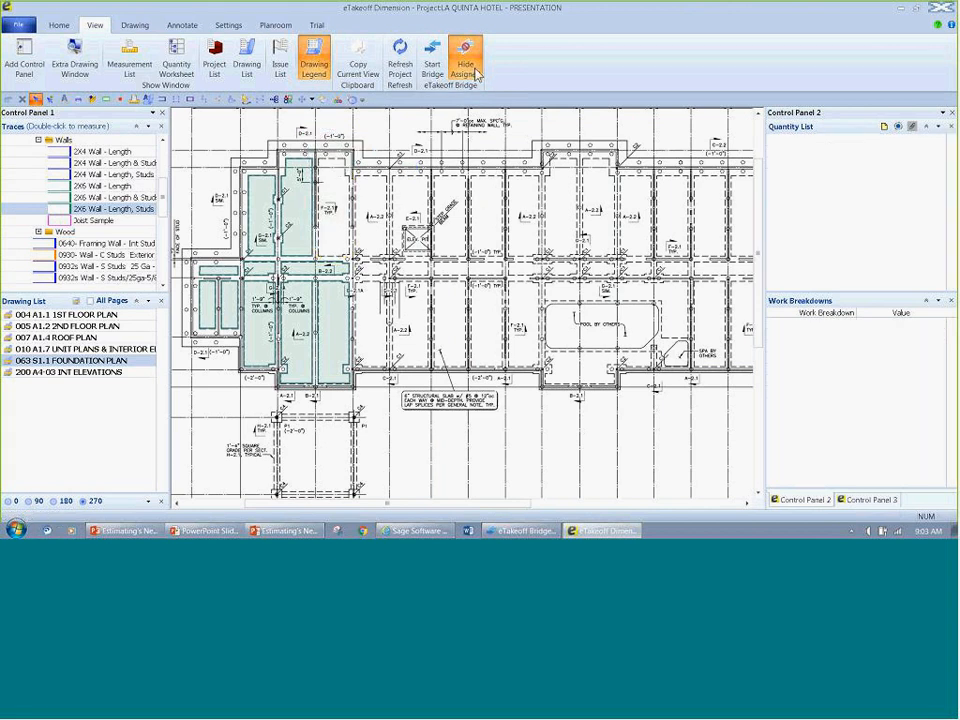
Step: Switch back to eTakeoff Bridge and automatically add all the ready flooring and S.O.G. assignments to the estimate
left_click(545, 528)
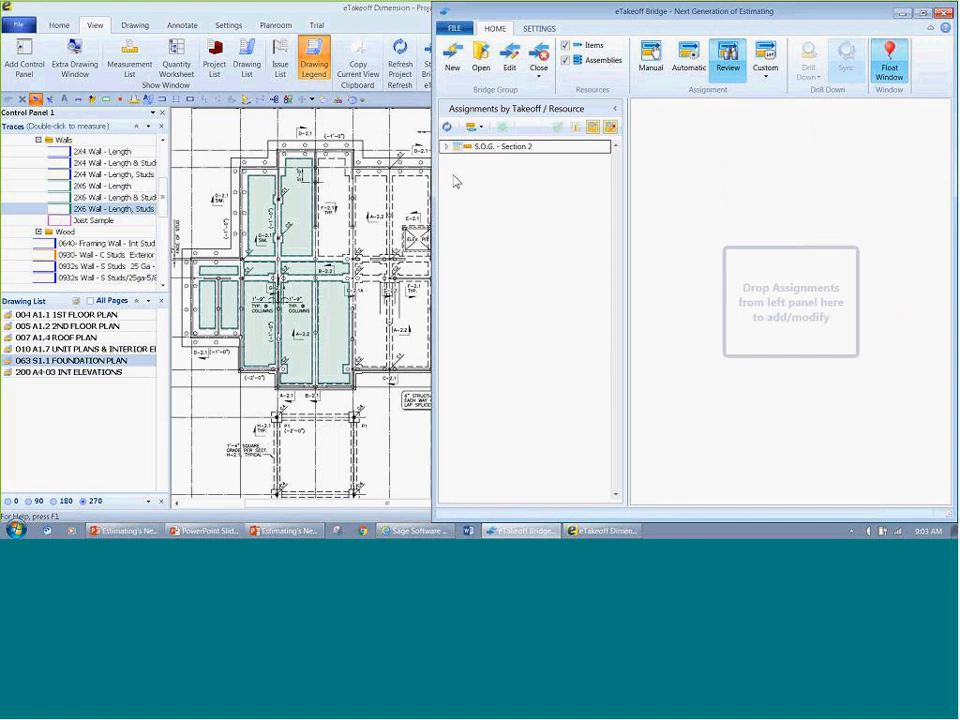
left_click(690, 62)
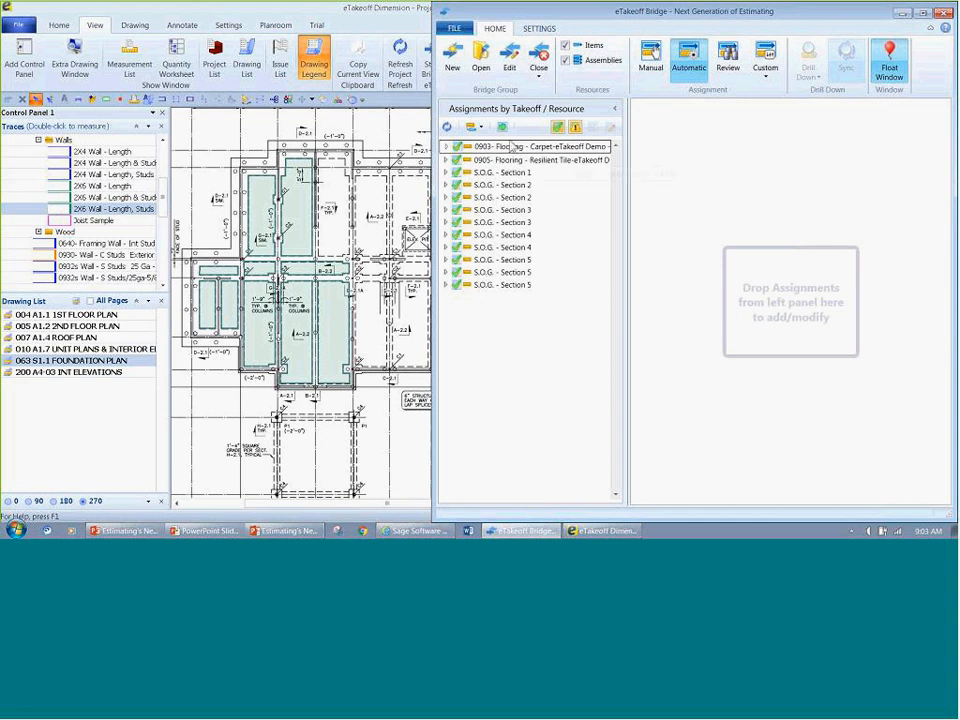
left_click(502, 127)
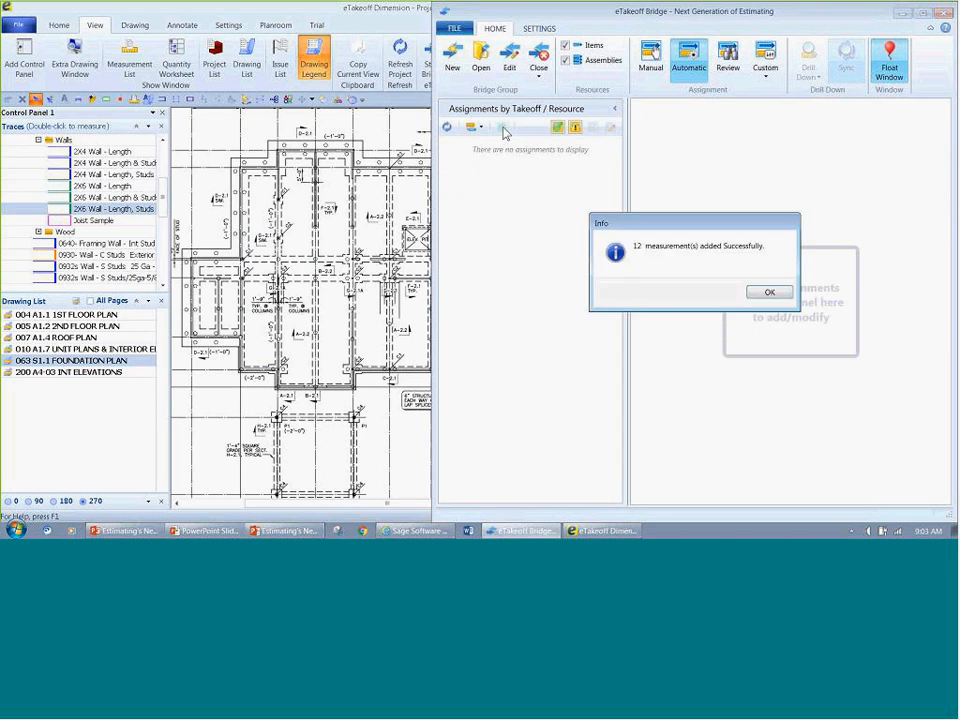
left_click(767, 294)
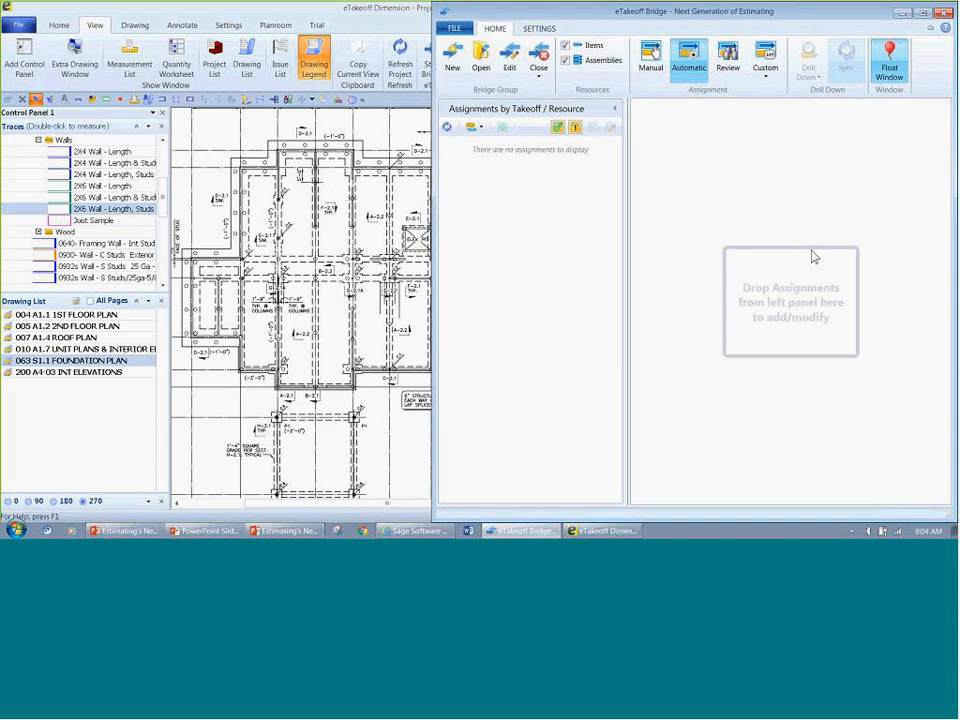
Step: Close the Bridge group and switch to Sage Estimating, running the recalculation required to open the Next Generation estimate
left_click(539, 74)
left_click(553, 107)
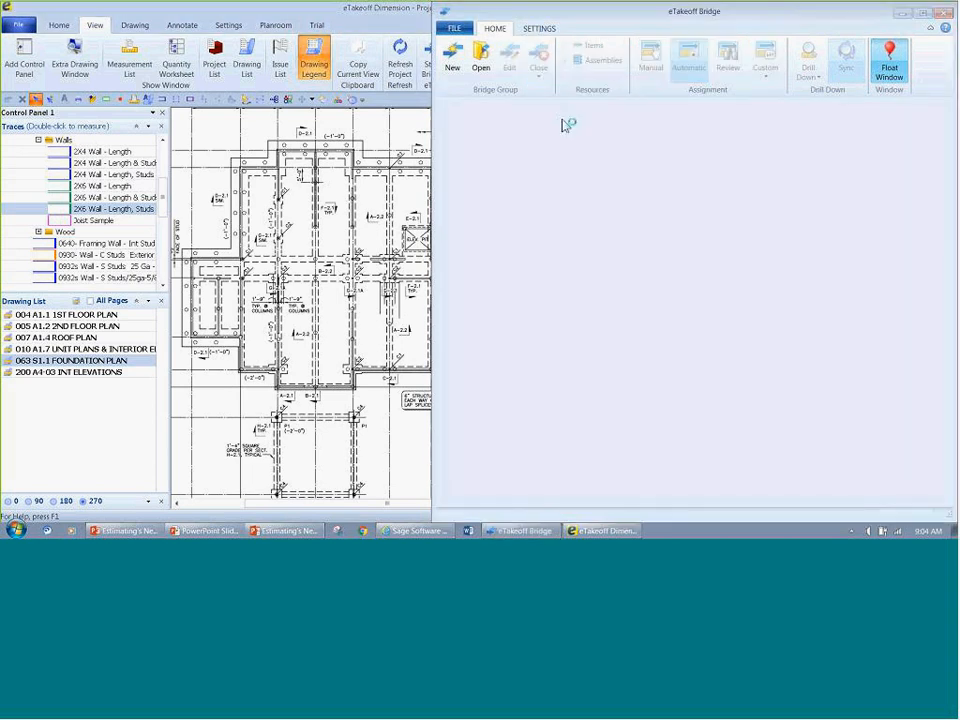
left_click(904, 15)
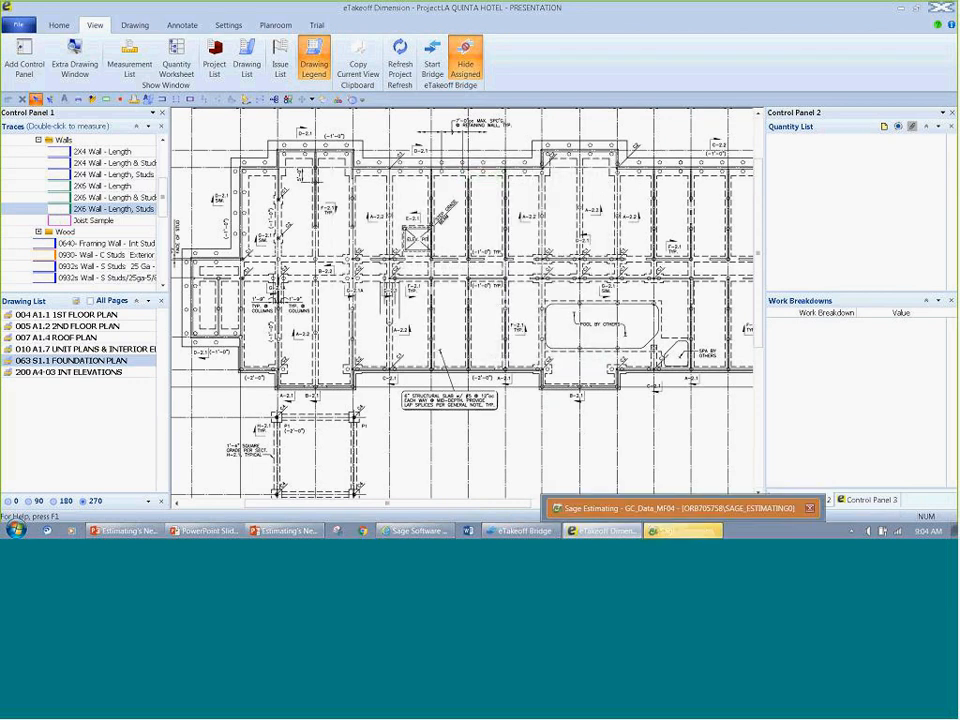
left_click(684, 531)
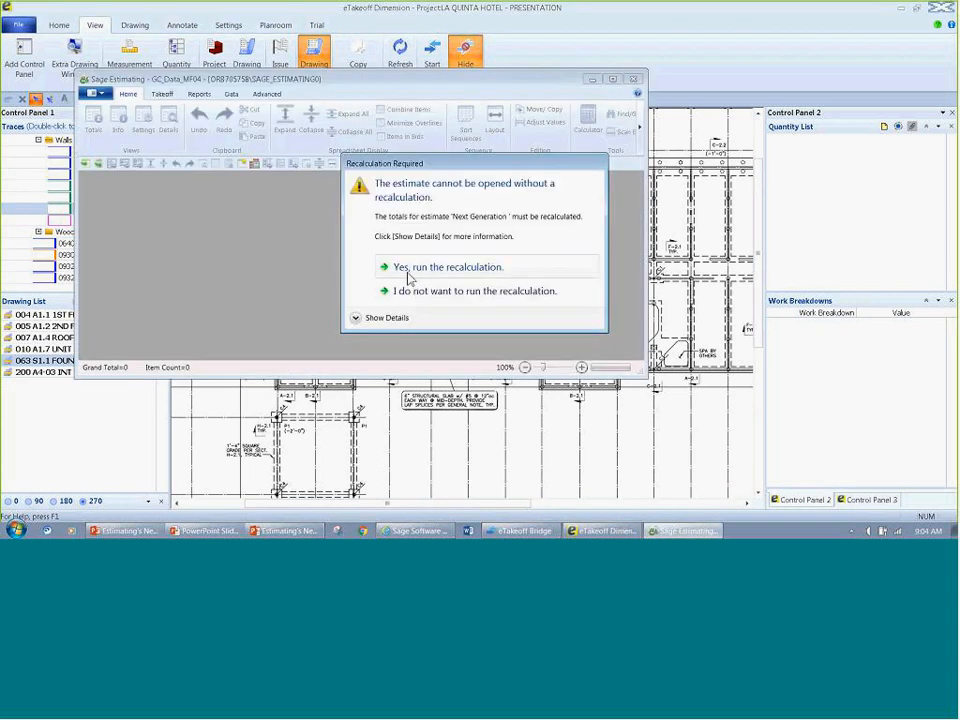
left_click(409, 276)
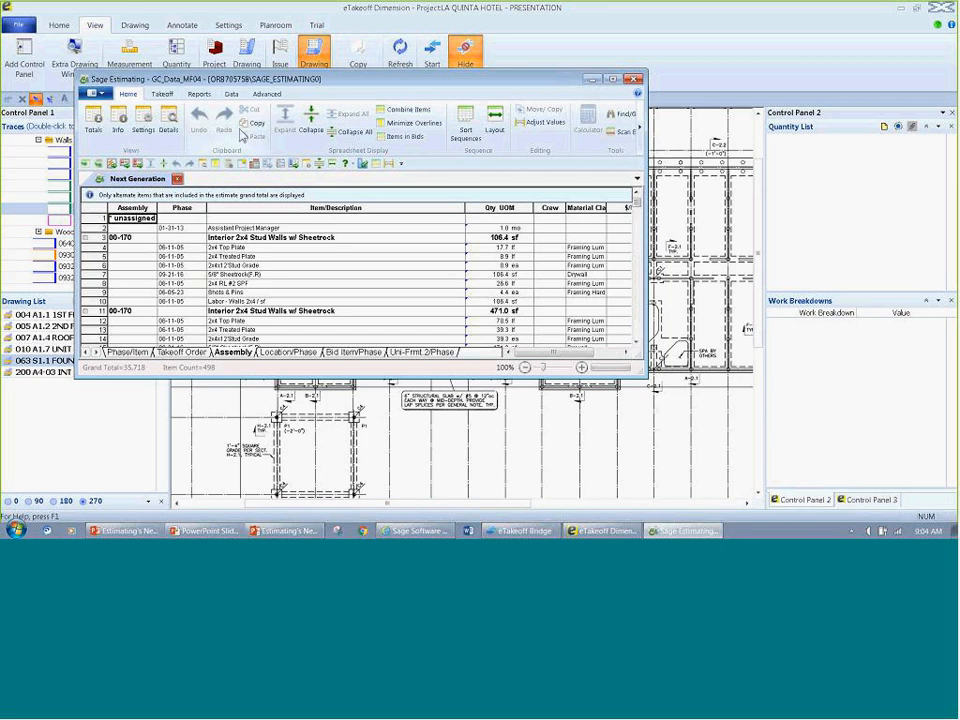
Step: Maximize Sage Estimating, look through the Next Generation estimate's assembly sequence, and close that estimate
double_click(250, 84)
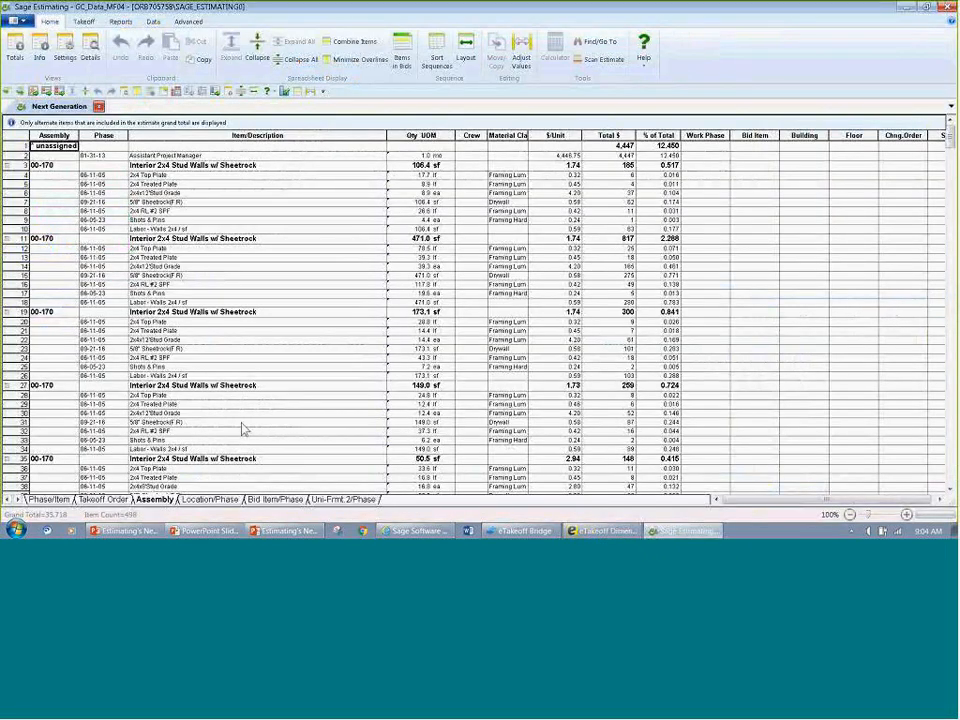
scroll(242, 430, "down", 1)
scroll(242, 430, "down", 7)
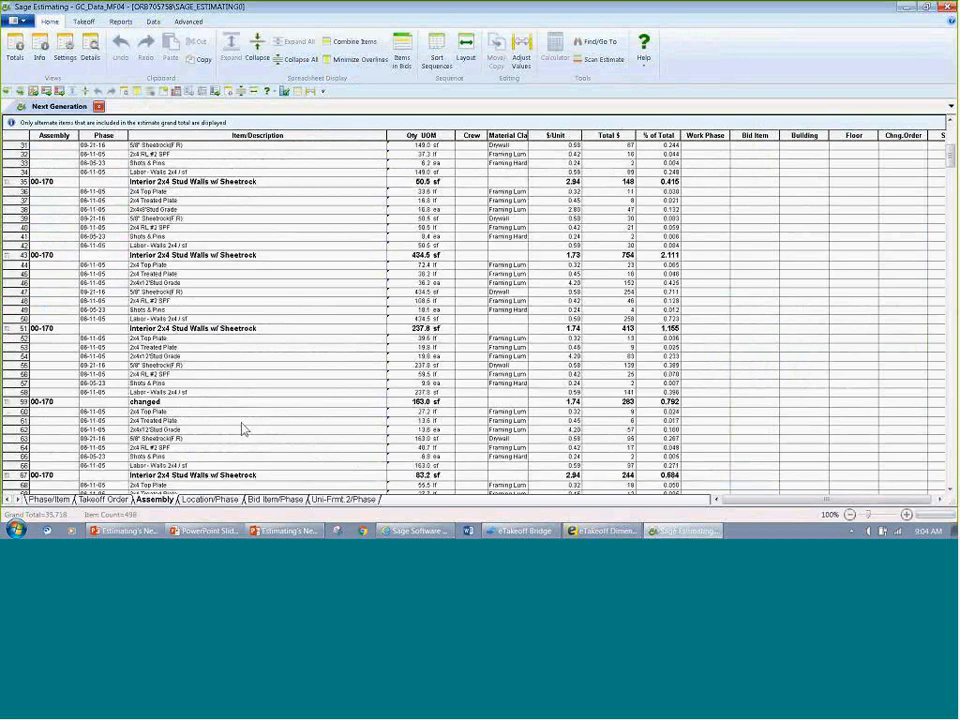
scroll(242, 430, "down", 3)
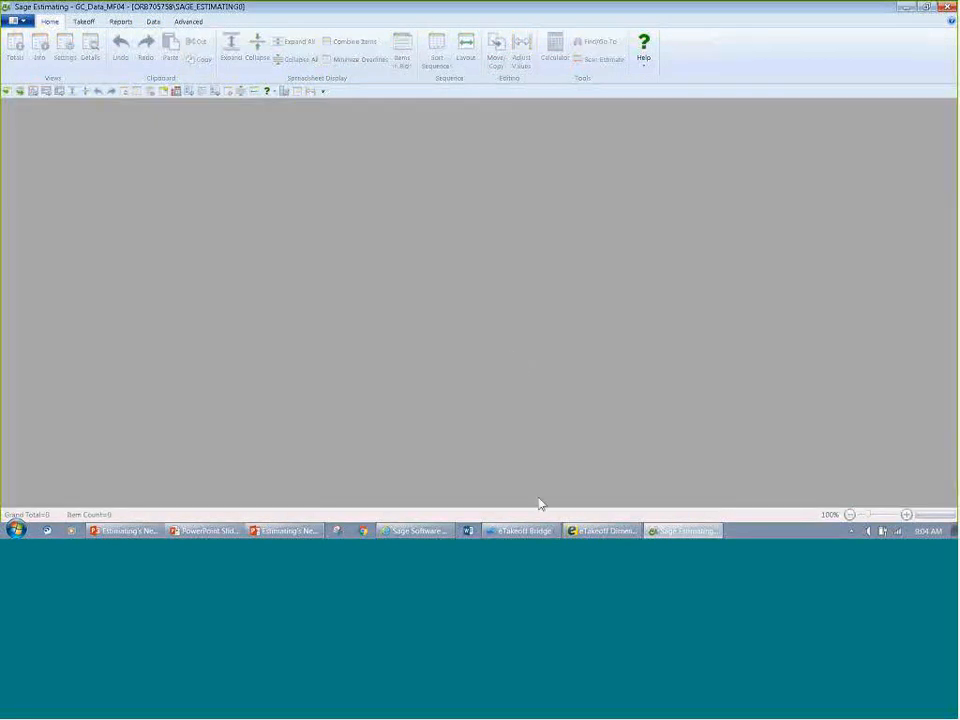
Step: Reopen the Next Generation of Estimating group in eTakeoff Bridge, then close it and bring its estimate up in Sage Estimating
left_click(527, 530)
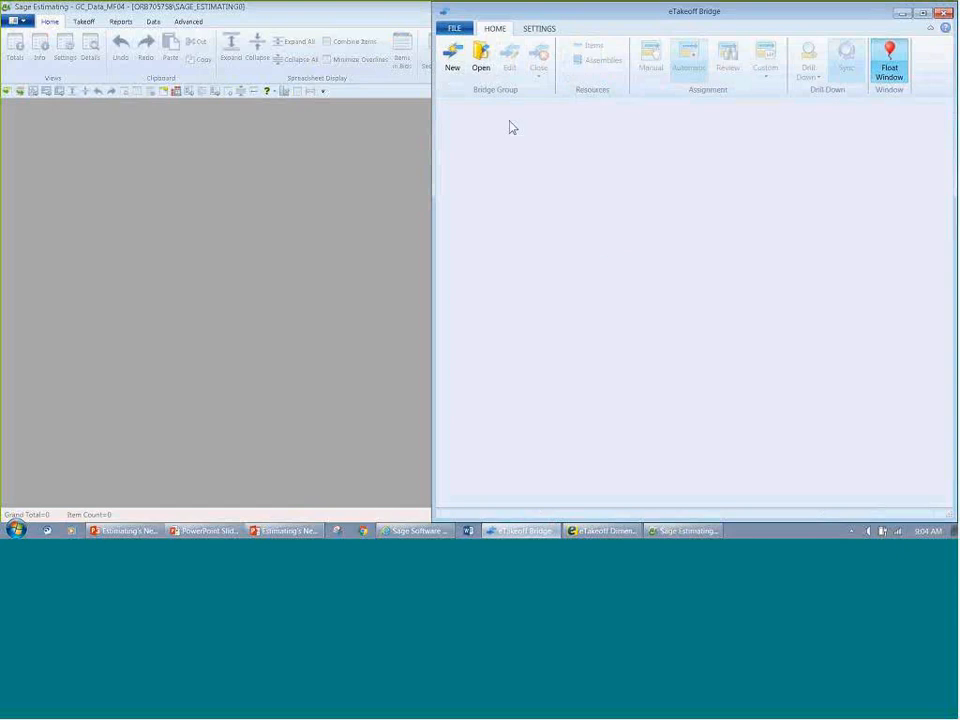
left_click(479, 66)
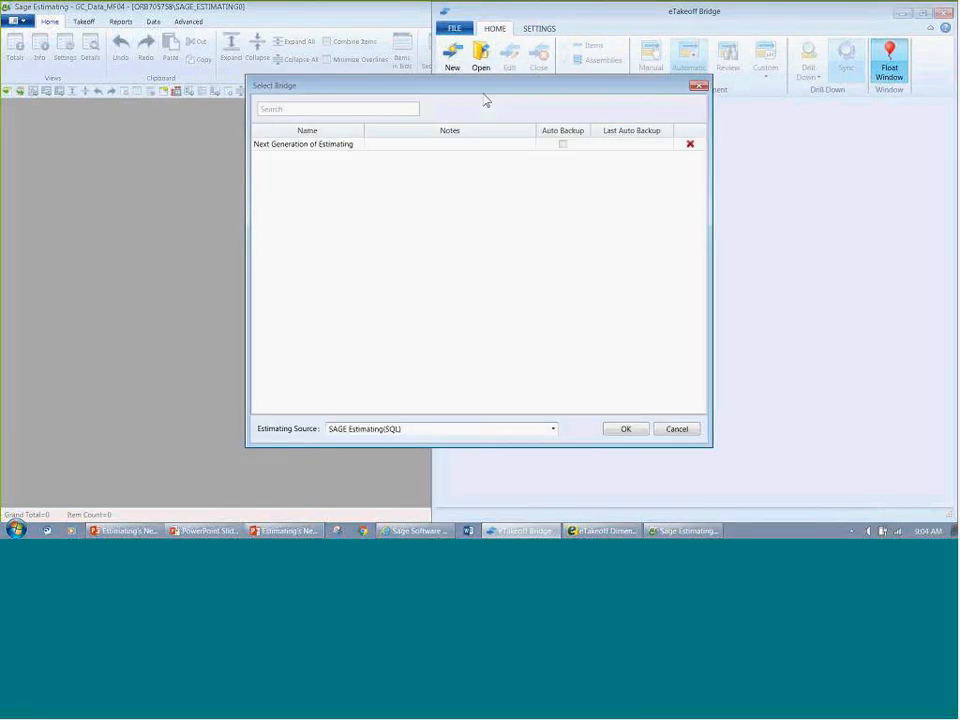
double_click(432, 147)
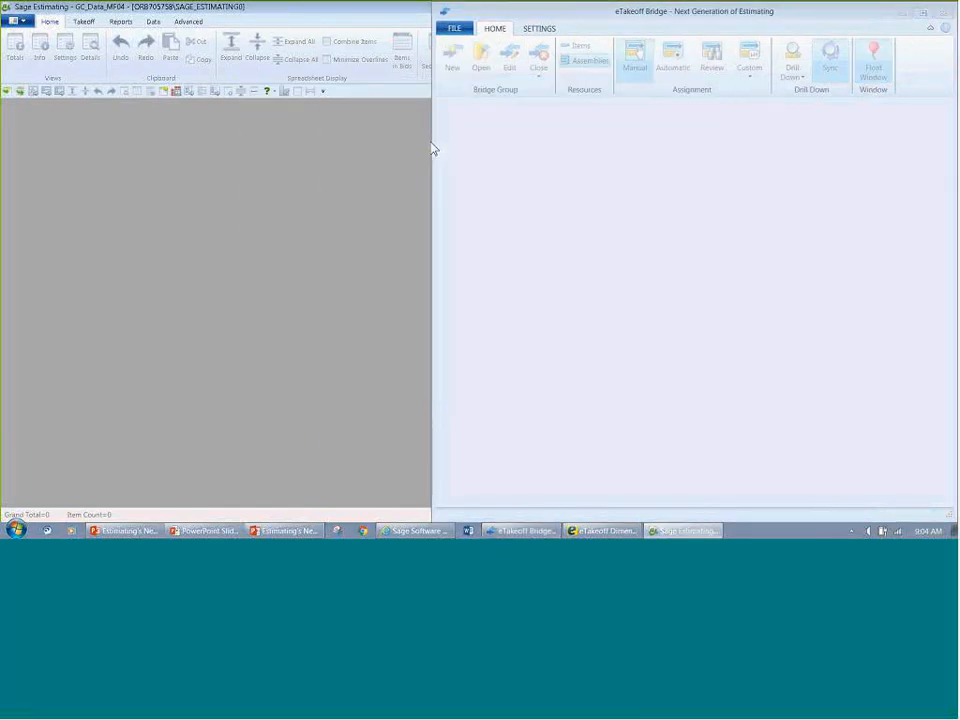
left_click(540, 77)
left_click(572, 90)
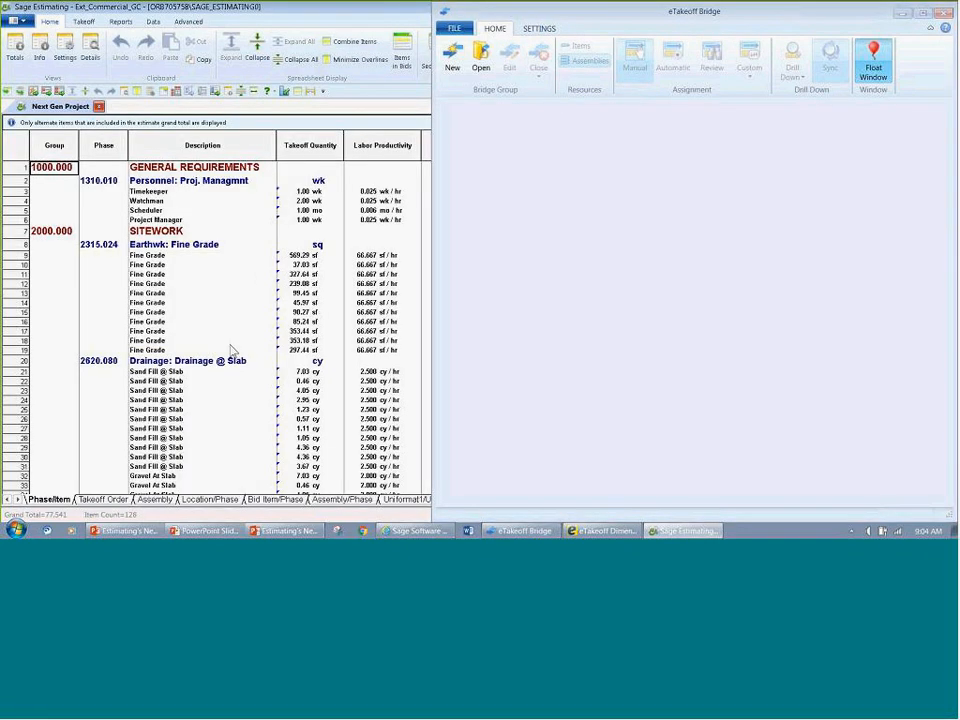
left_click(902, 14)
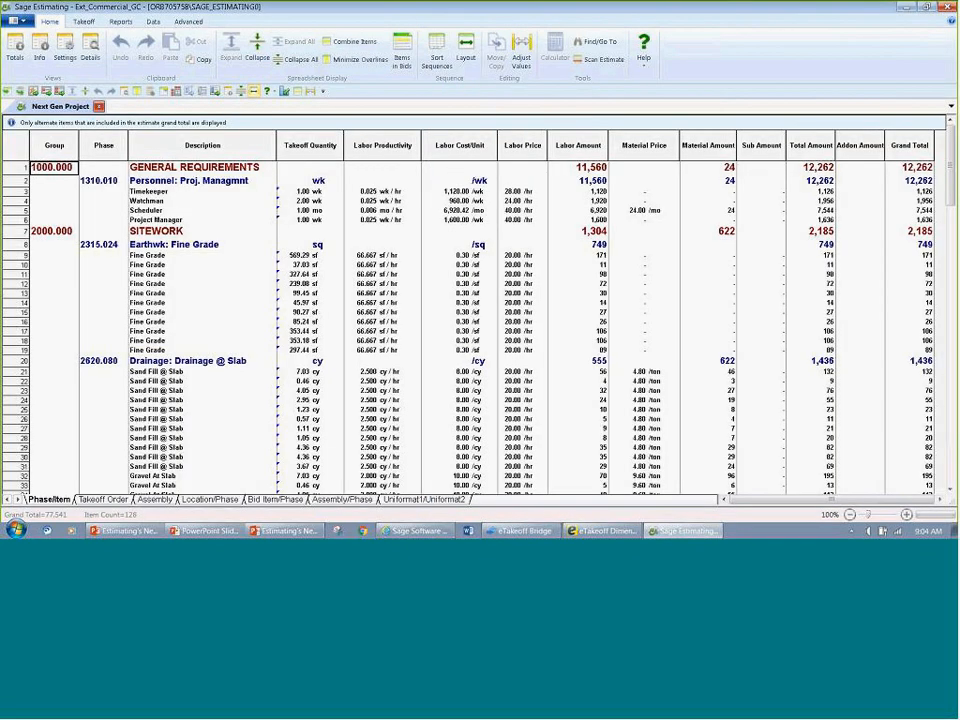
Step: Combine the estimate's like items, then view the estimate by assembly and select the four unassigned personnel items
left_click(352, 41)
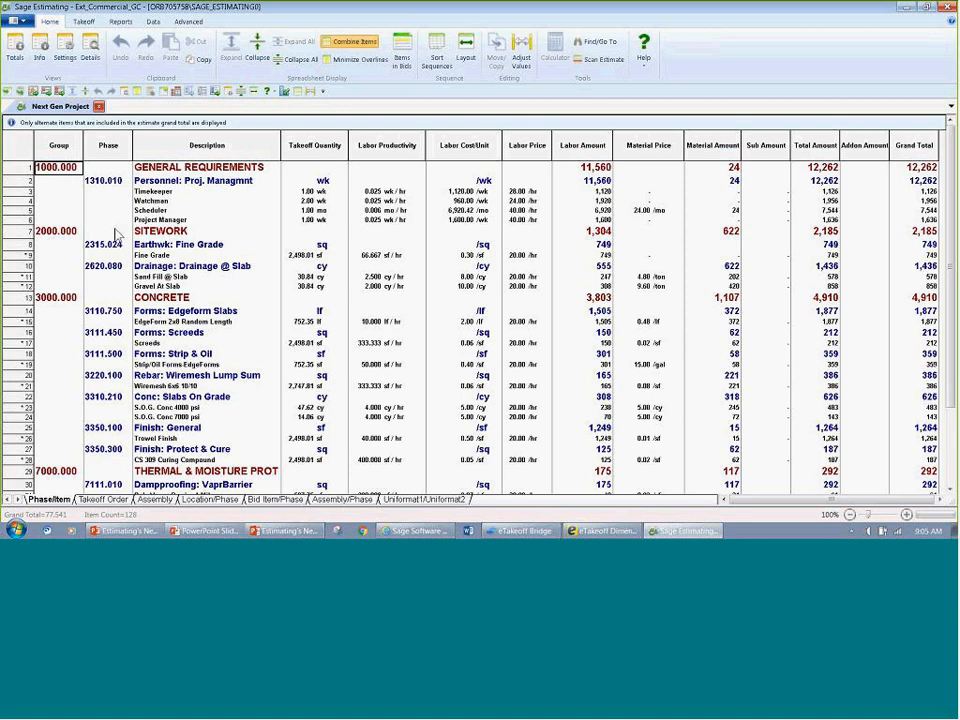
left_click(163, 502)
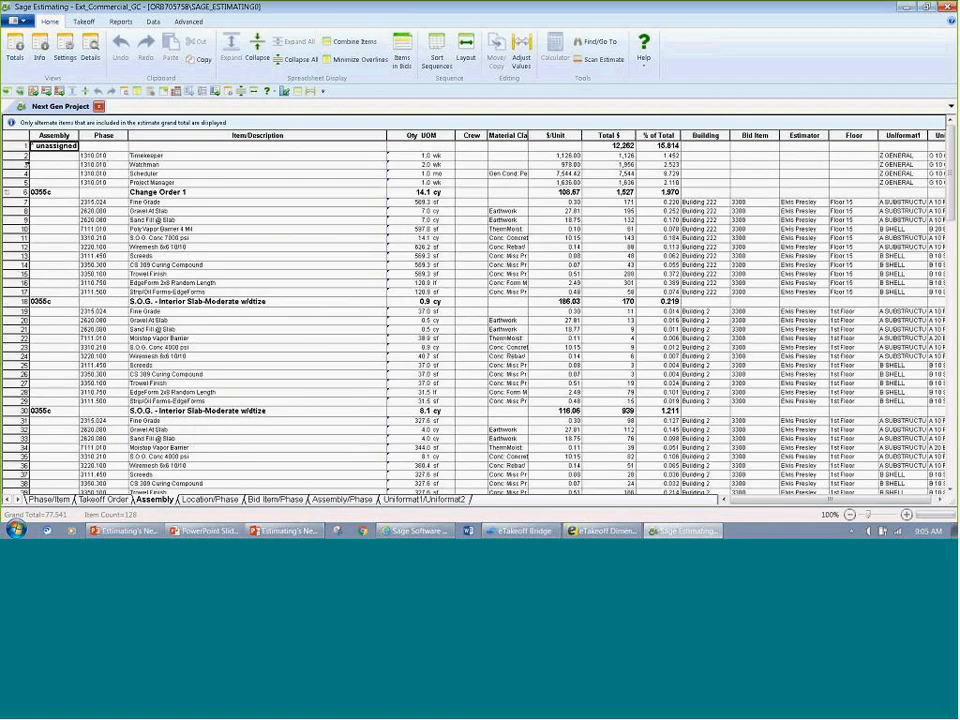
left_click_drag(24, 156, 24, 182)
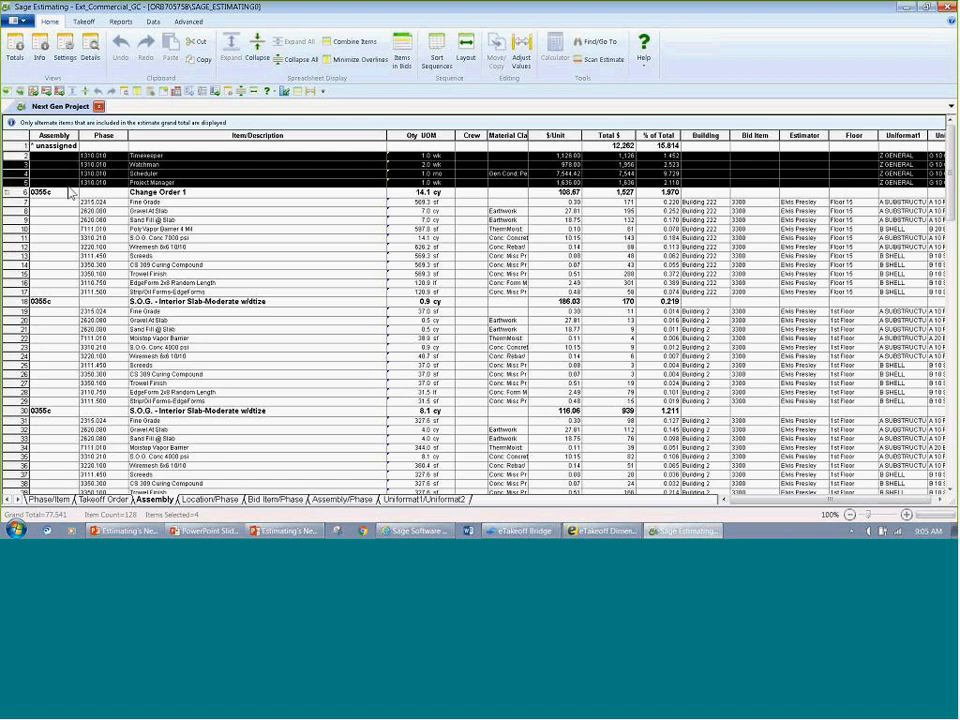
Step: Open the 0355c Change Order 1 assembly for review from the Next Gen Project estimate
right_click(157, 193)
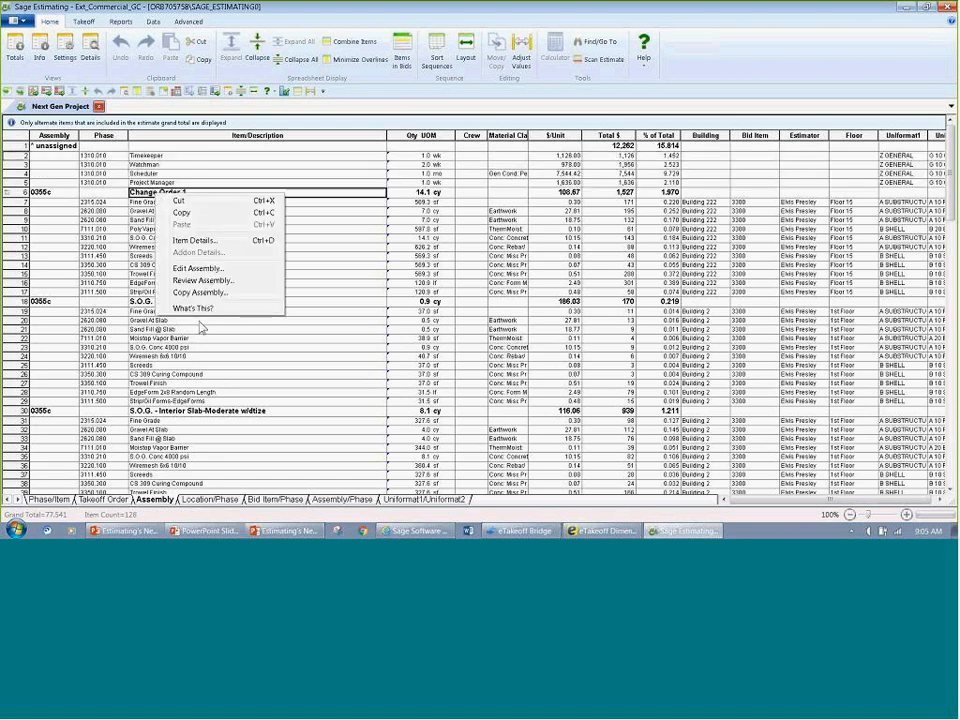
left_click(201, 280)
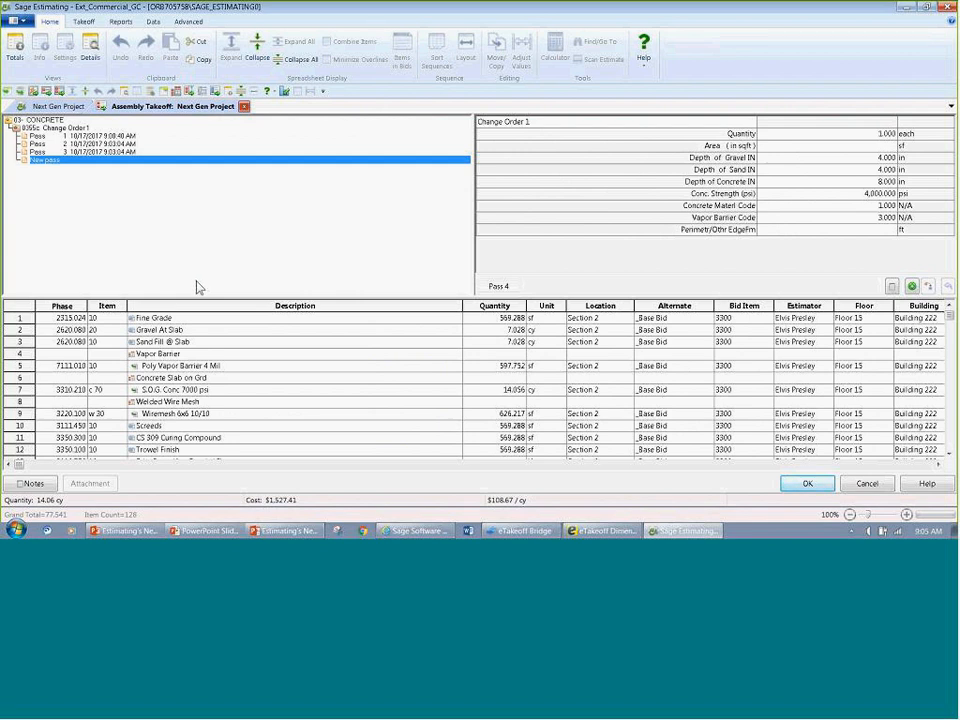
Step: Review the pass audit of the 0355c Change Order 1 assembly and its assembly note, then close both
right_click(213, 186)
left_click(244, 247)
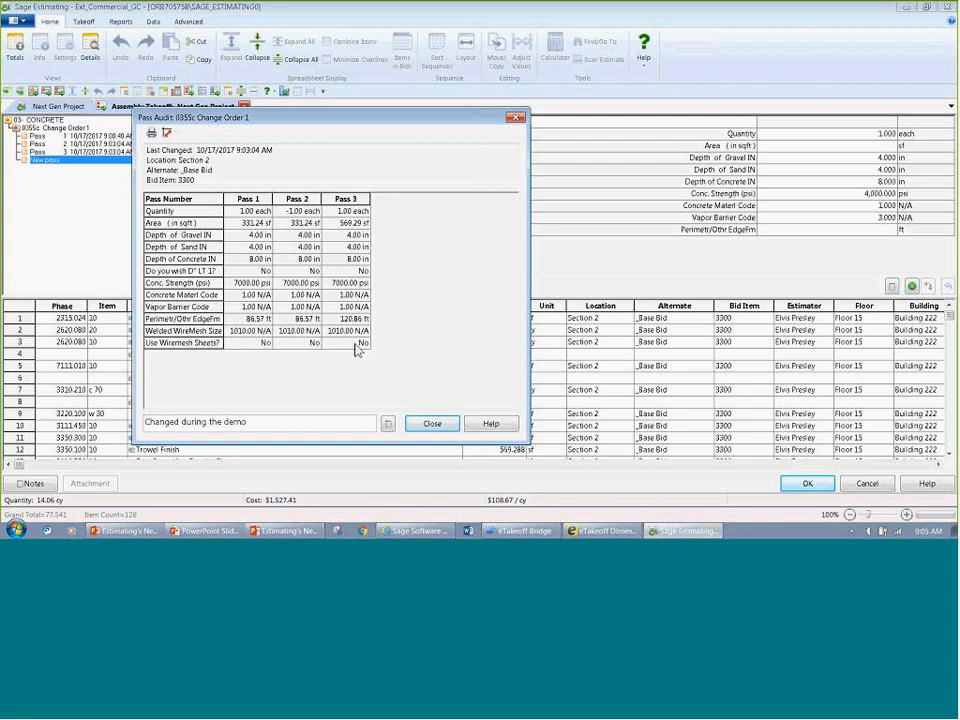
left_click(388, 423)
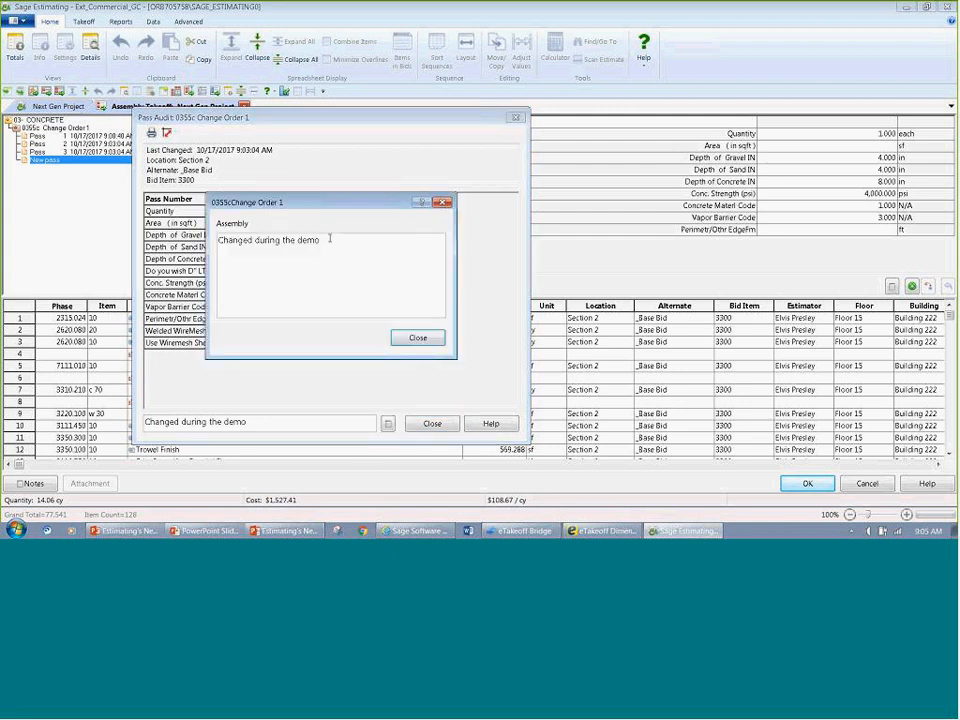
left_click_drag(328, 238, 208, 292)
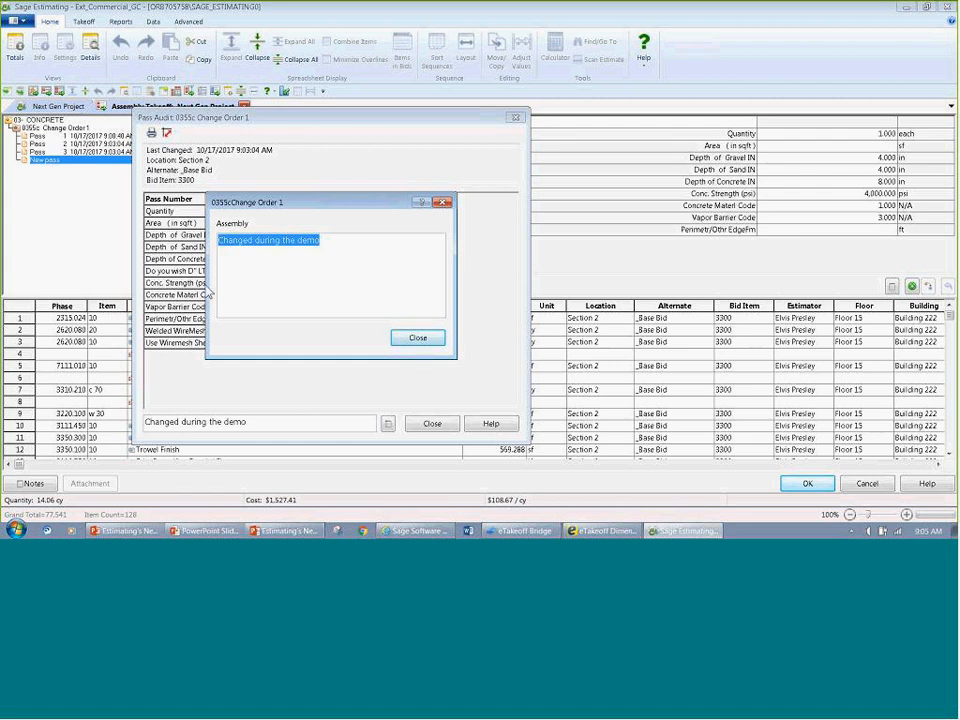
left_click(432, 348)
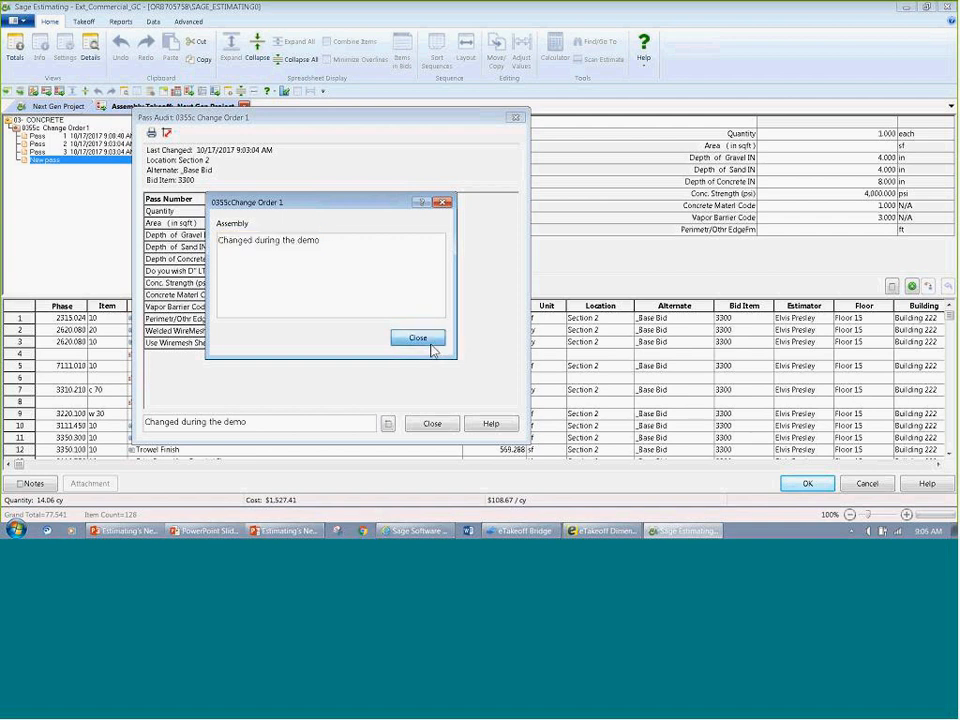
left_click(432, 348)
left_click(433, 423)
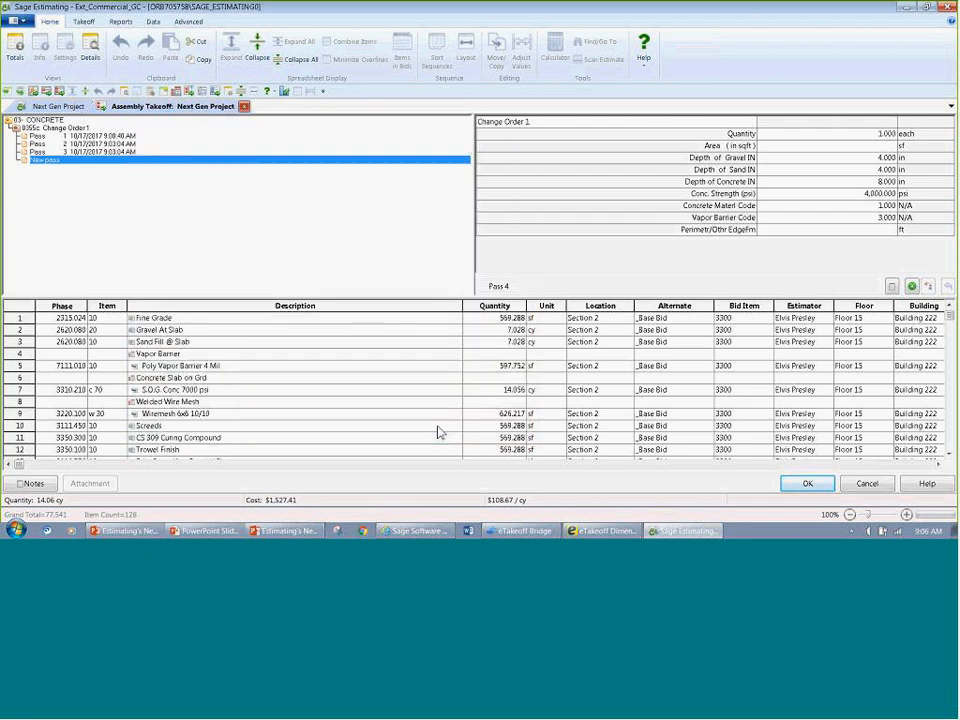
Step: Highlight the Location through Floor columns of the assembly's items, then cancel the assembly takeoff and close the assembly list
left_click_drag(570, 306, 864, 306)
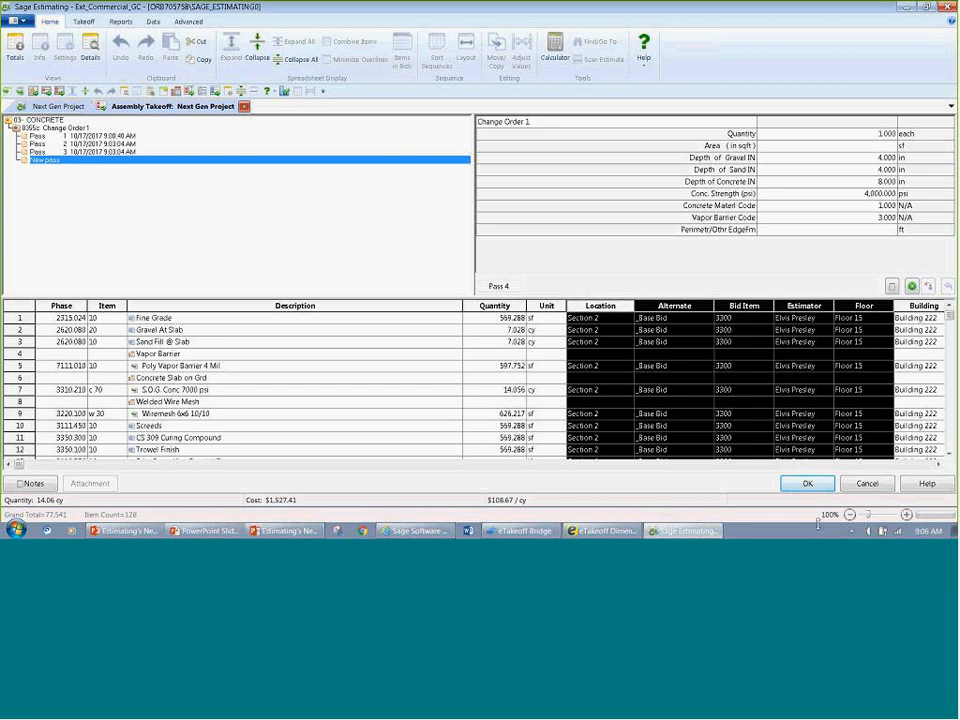
left_click(867, 483)
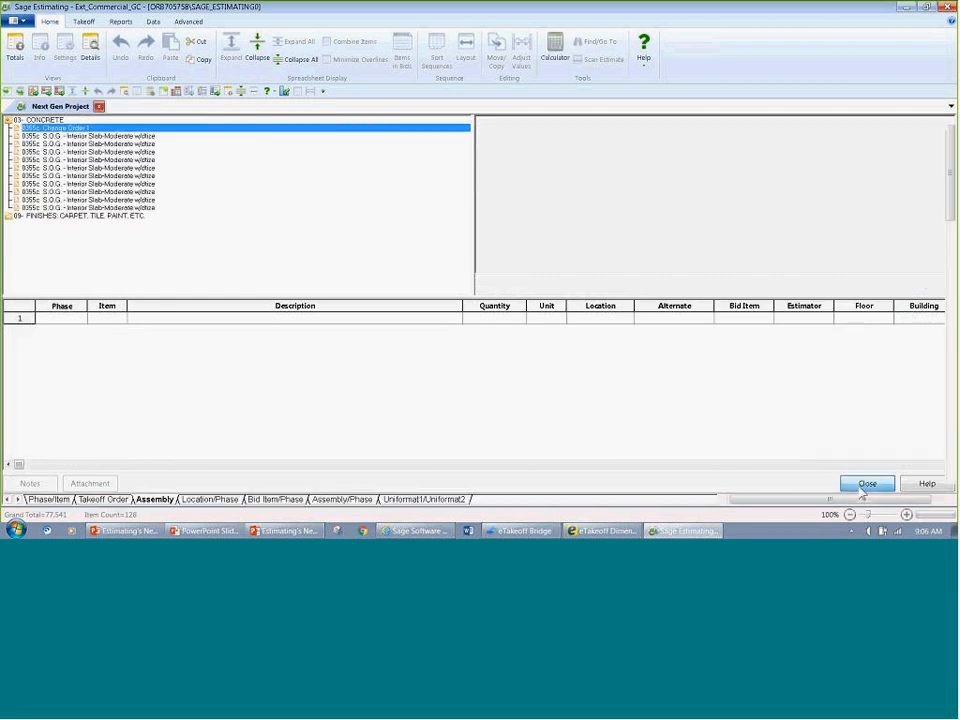
left_click(866, 484)
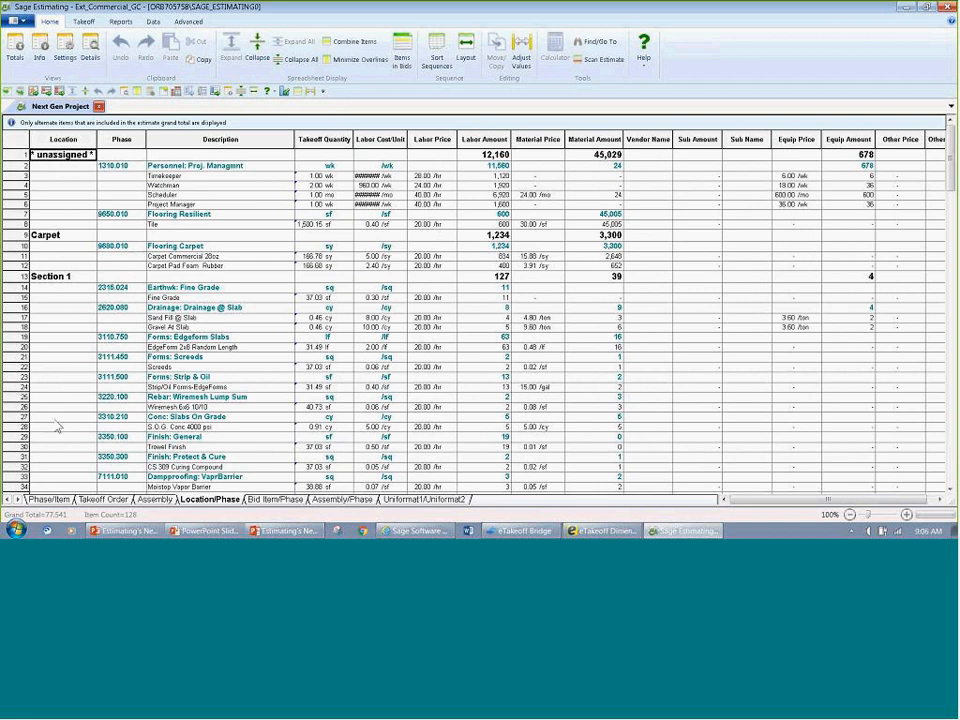
Step: Look through the estimate by location and phase, collapse it to location level, and check Carpet through Section 3
scroll(57, 427, "down", 8)
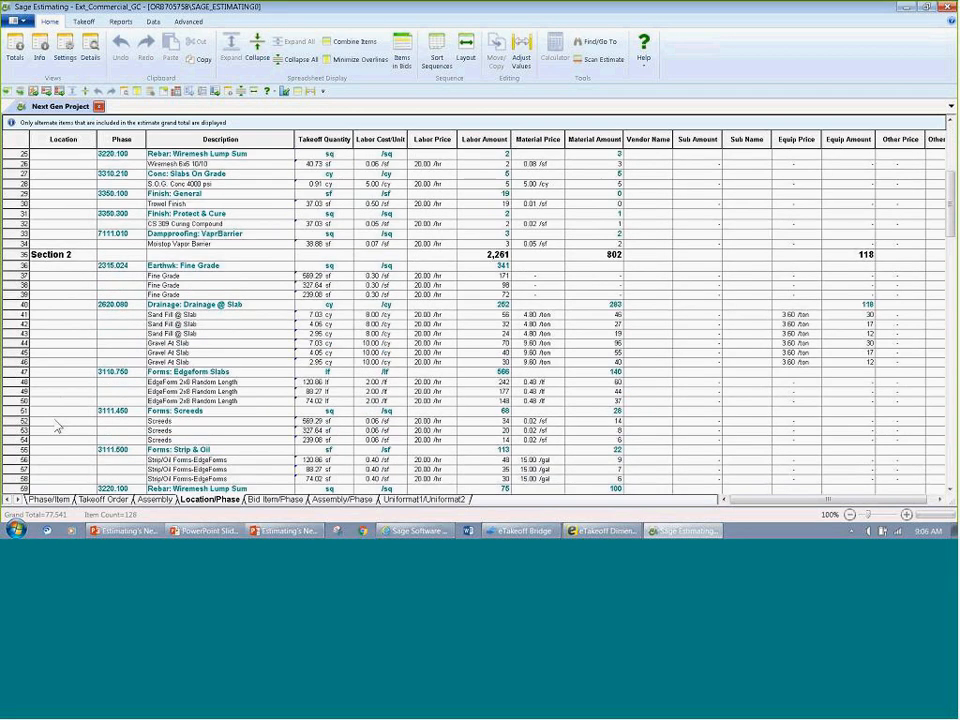
scroll(57, 427, "up", 7)
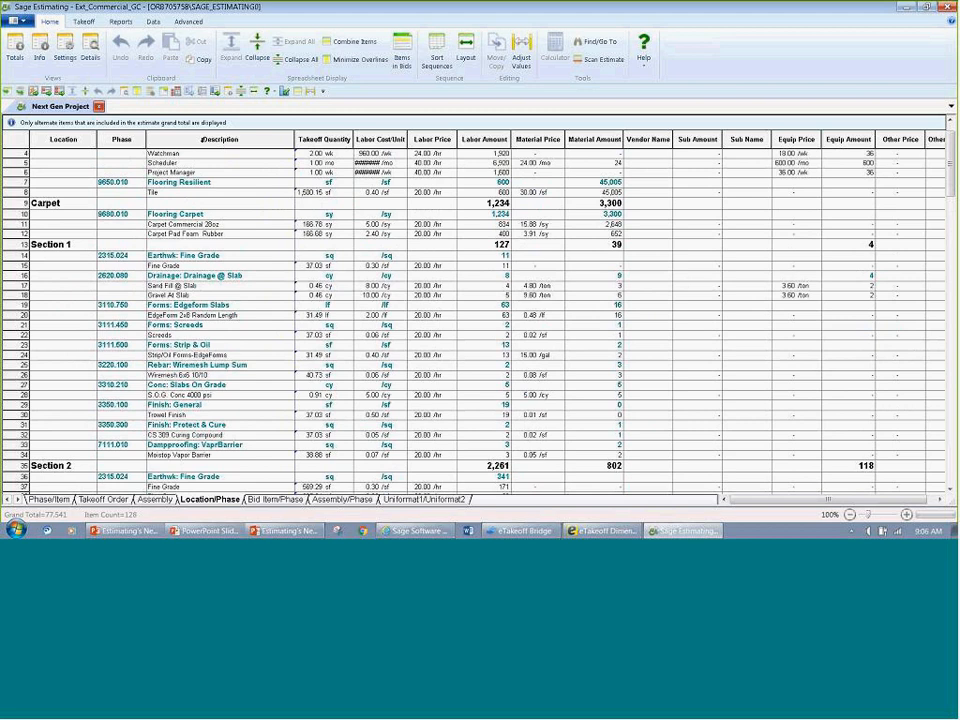
left_click(297, 59)
left_click(68, 171)
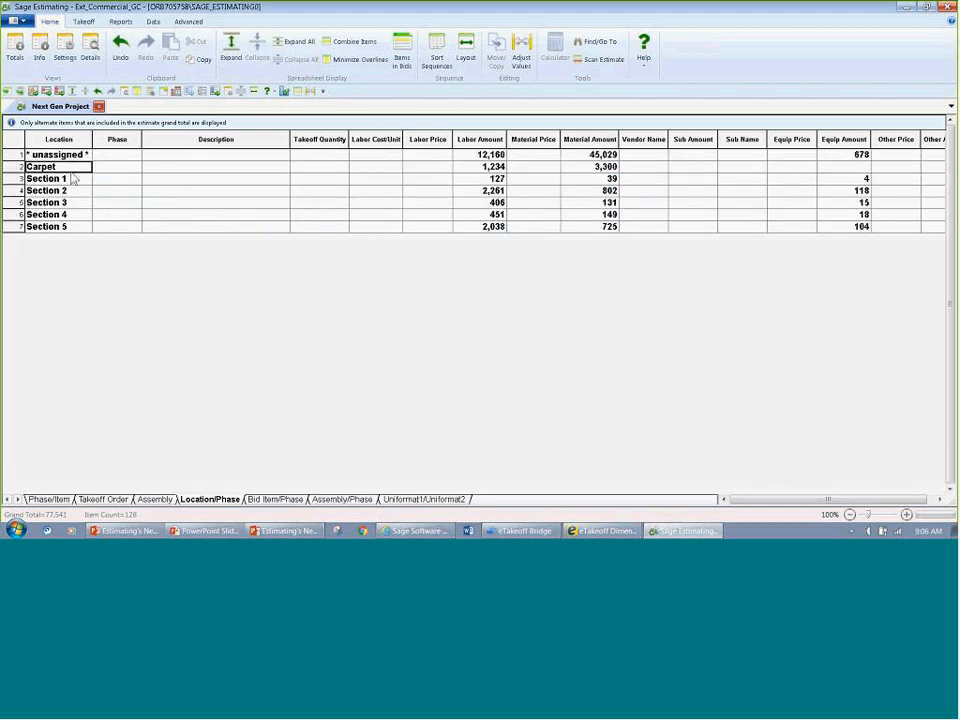
left_click(66, 179)
left_click(64, 190)
left_click(62, 202)
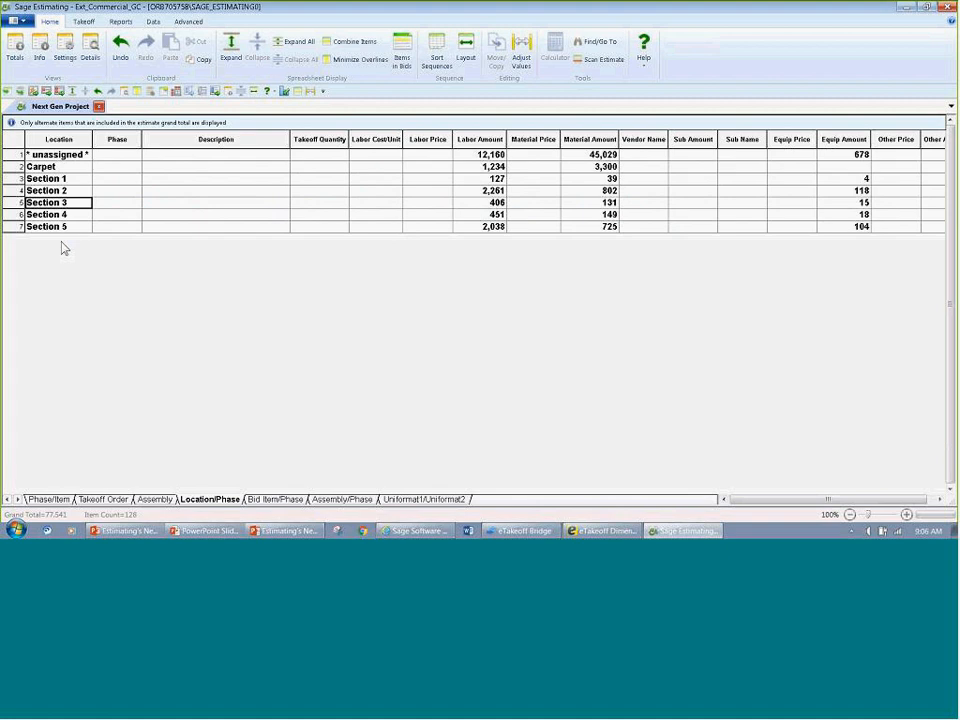
Step: Change the Bid Item/Phase spreadsheet sequence to Building and Floor, and recalculate the estimate
left_click(280, 499)
double_click(283, 499)
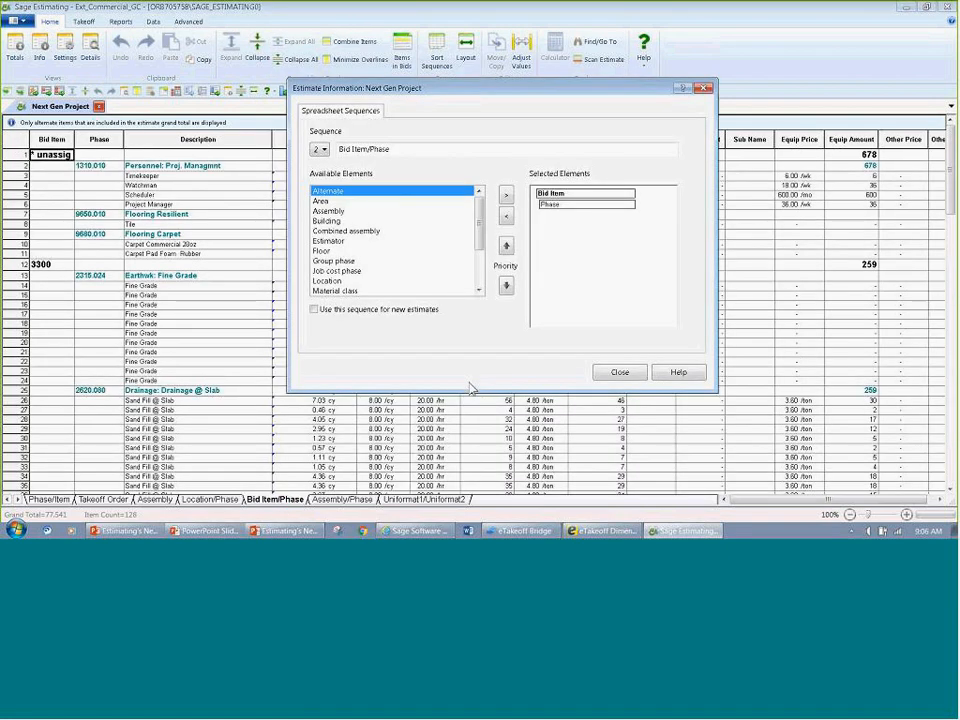
left_click(571, 206)
left_click(506, 219)
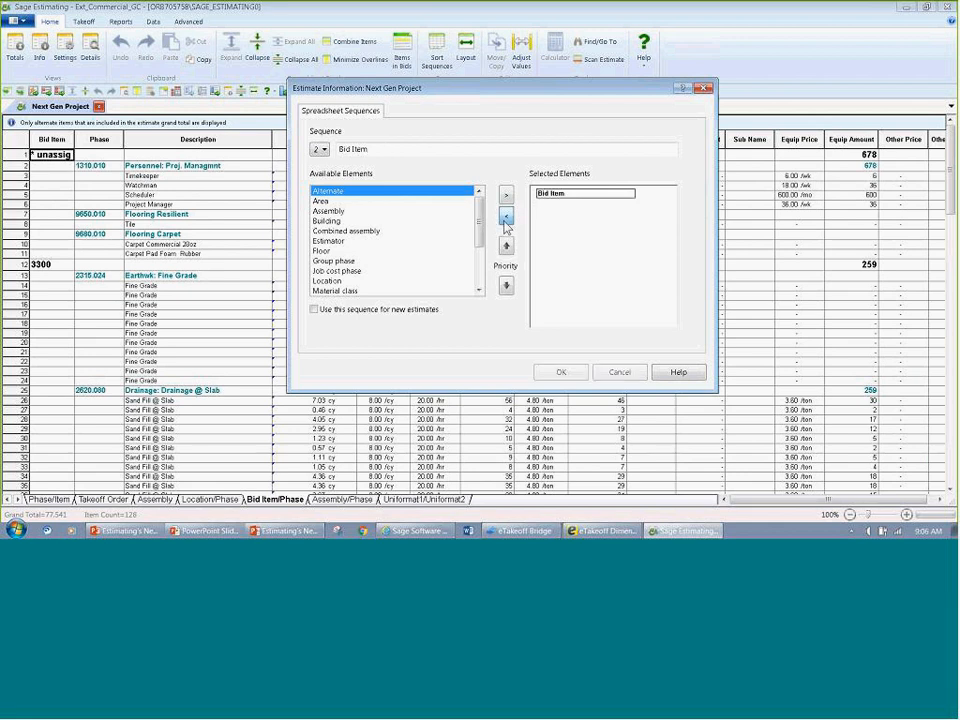
left_click(506, 219)
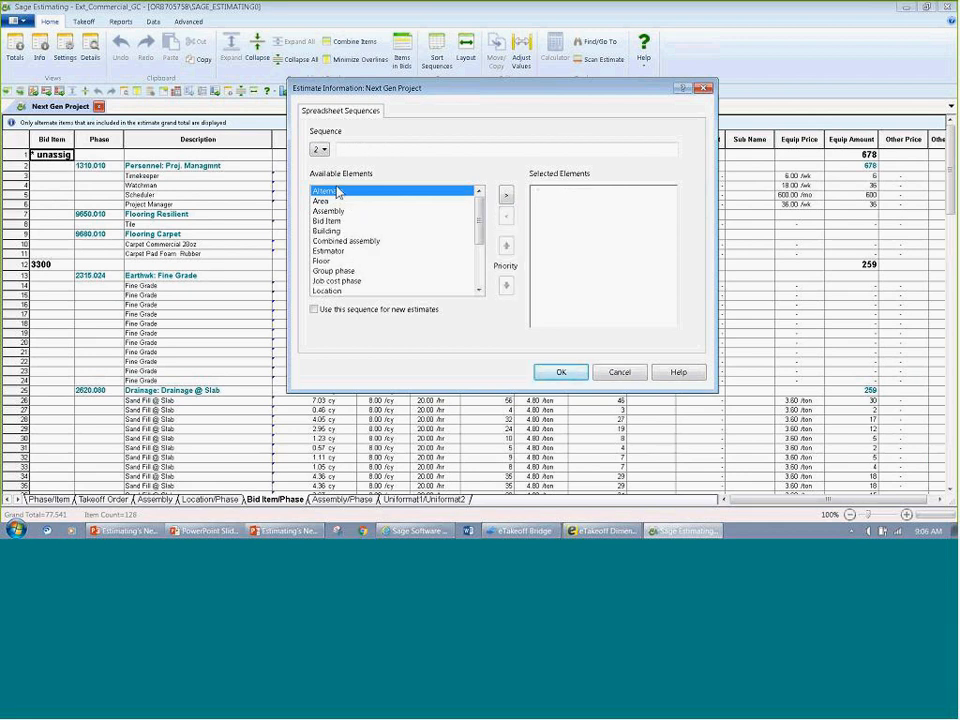
double_click(327, 231)
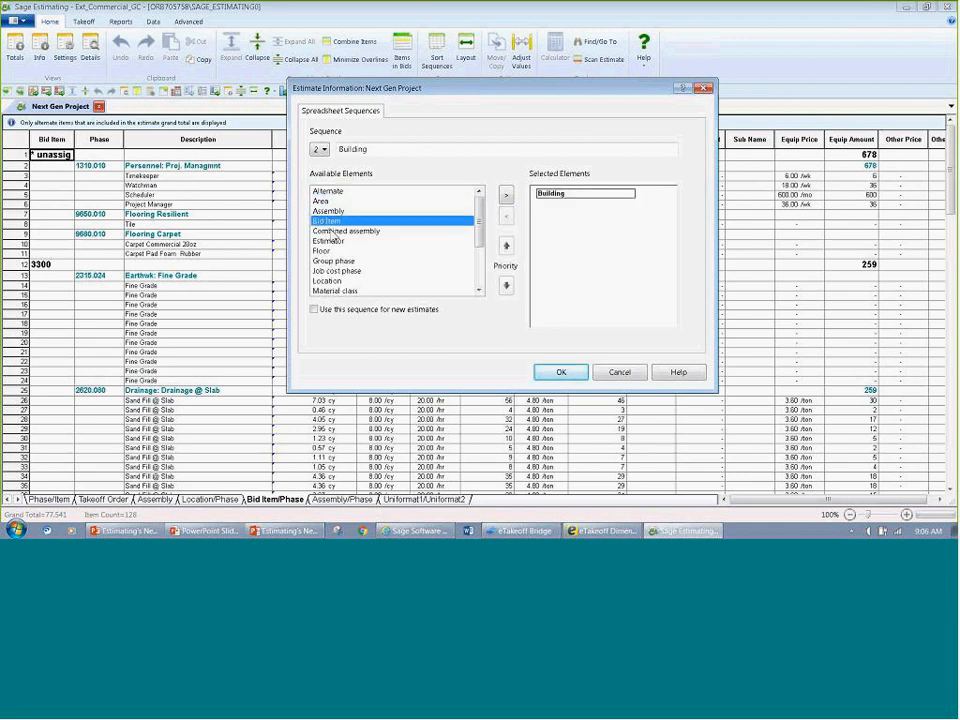
double_click(327, 259)
left_click(561, 372)
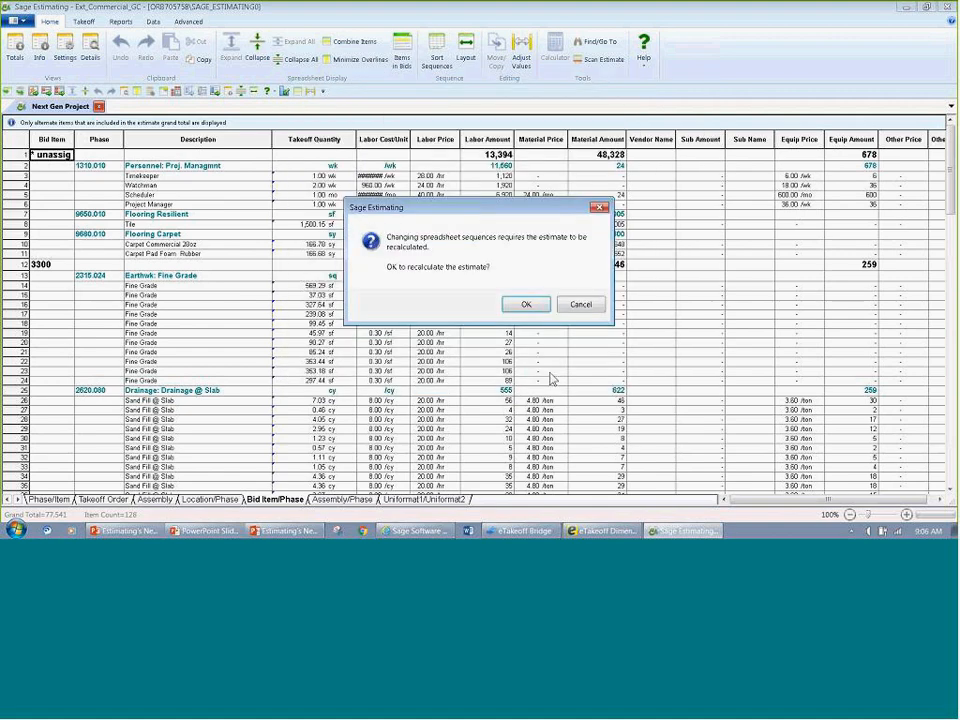
left_click(530, 313)
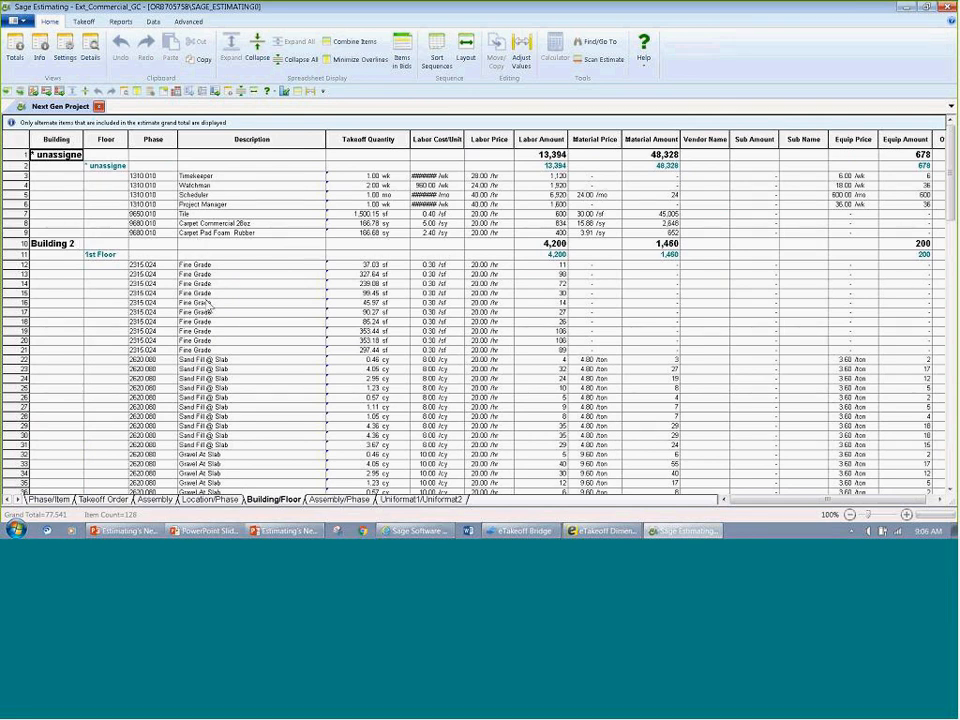
Step: Move the seven unassigned items to the 1st Floor of Building 2 and collapse the estimate to building level
left_click_drag(18, 233, 94, 268)
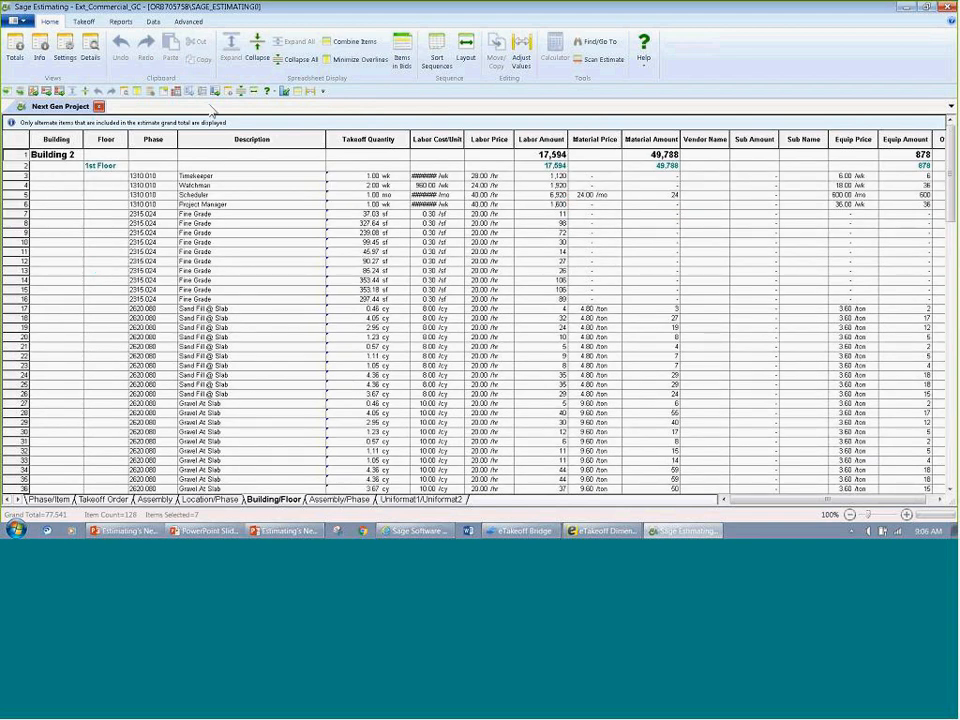
left_click(242, 92)
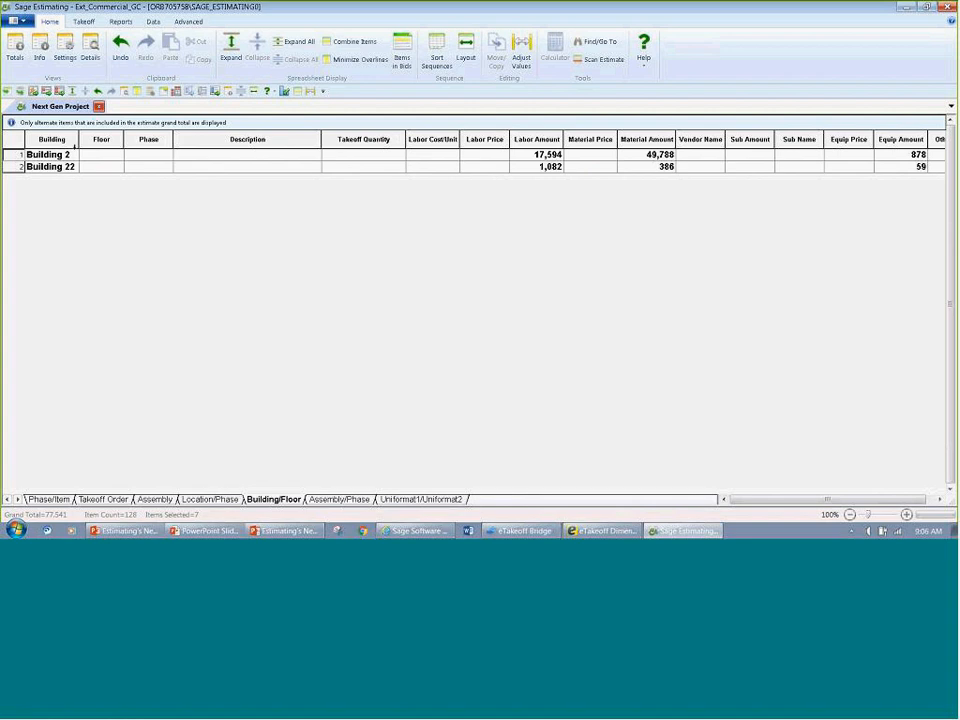
Step: Widen the Building column, expand Building 222 down to the Floor 15 items, and highlight their takeoff quantities
left_click_drag(79, 141, 105, 146)
left_click(80, 171)
double_click(80, 171)
double_click(120, 179)
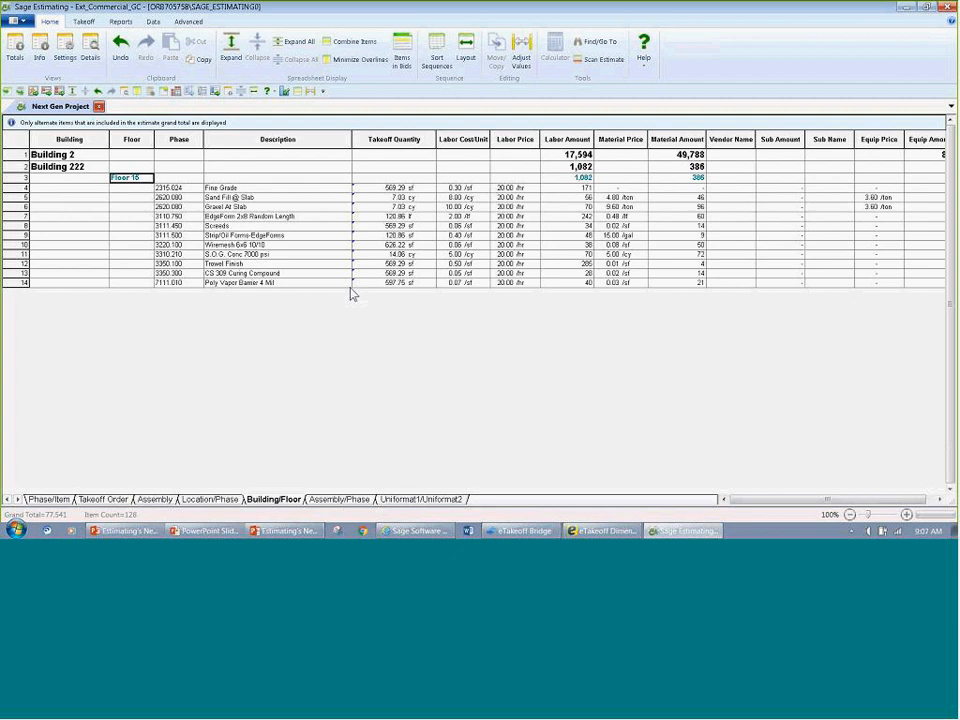
left_click(383, 138)
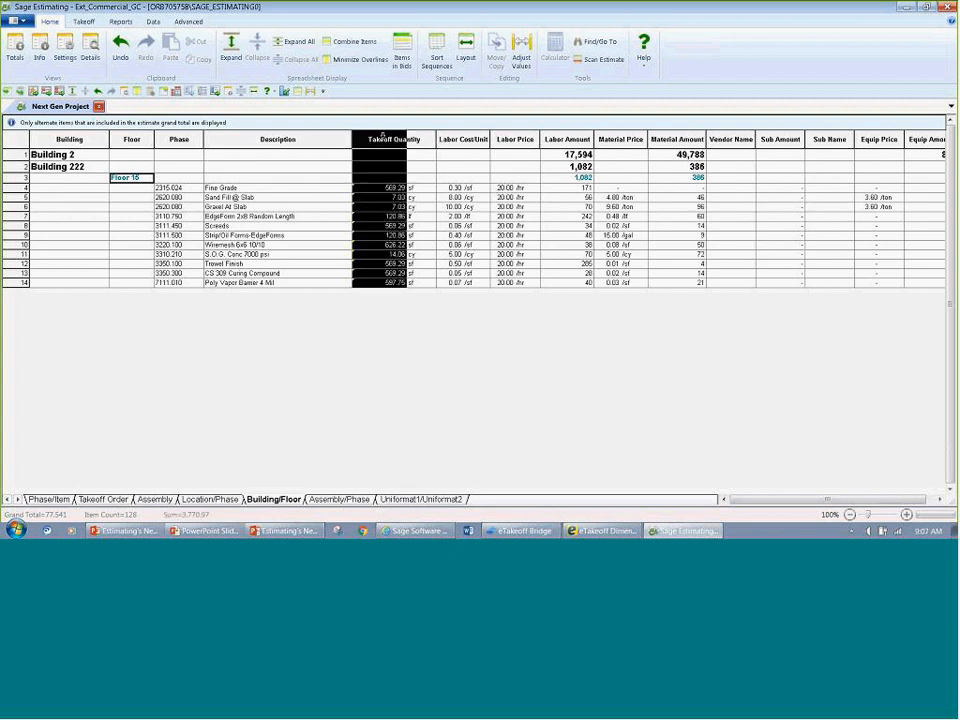
Step: View the estimate by assembly, highlight the Estimator column, and trace Change Order 1's Fine Grade quantity back to its takeoff in eTakeoff
left_click(207, 500)
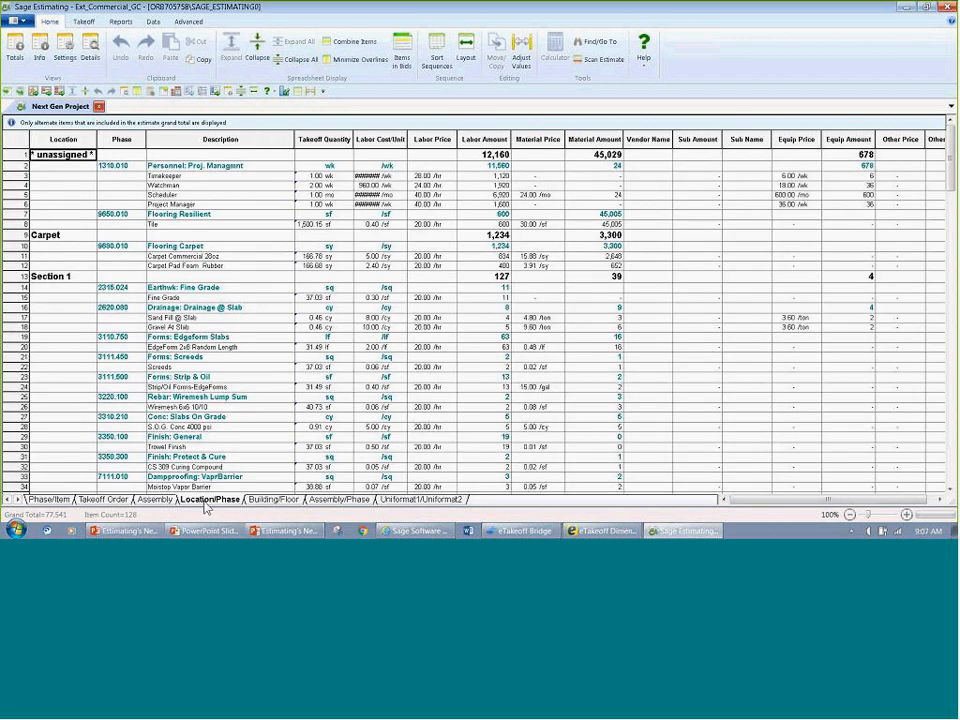
left_click(155, 499)
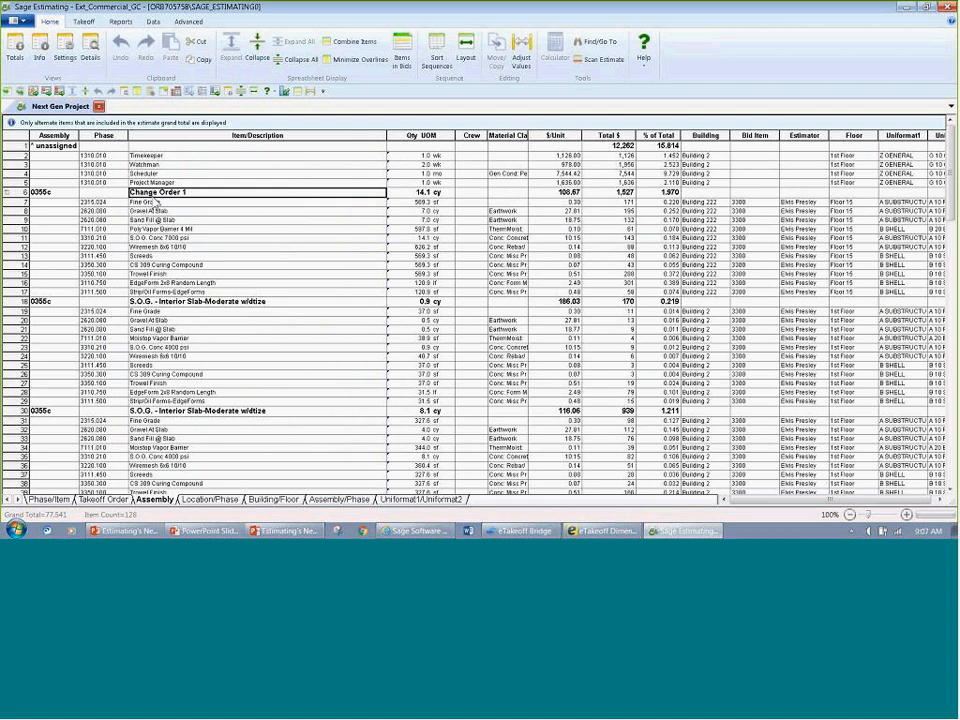
left_click(804, 135)
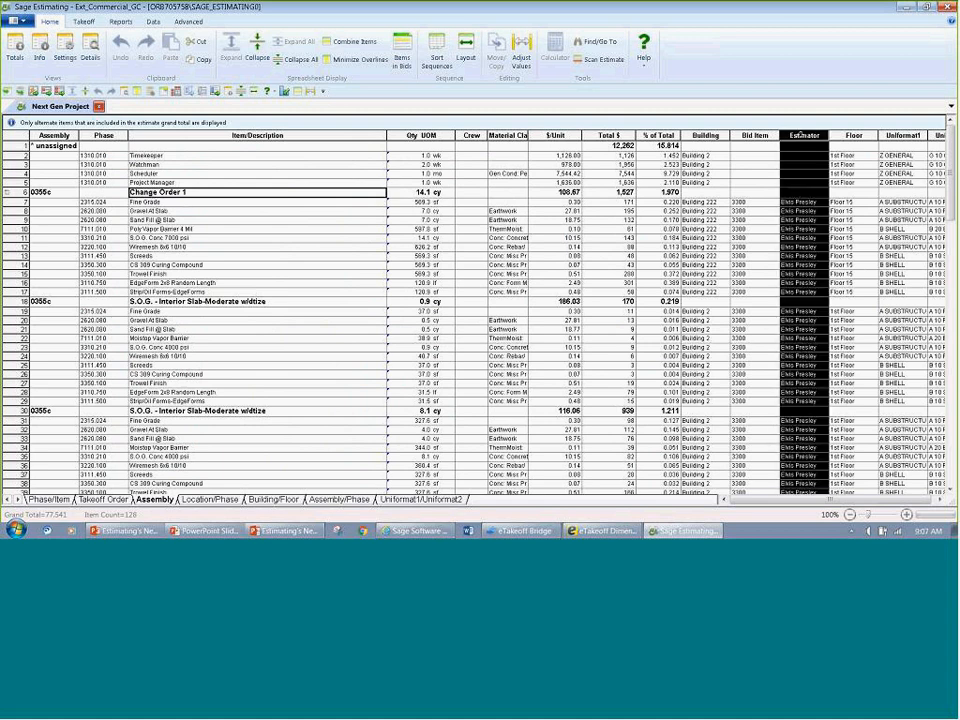
left_click(419, 204)
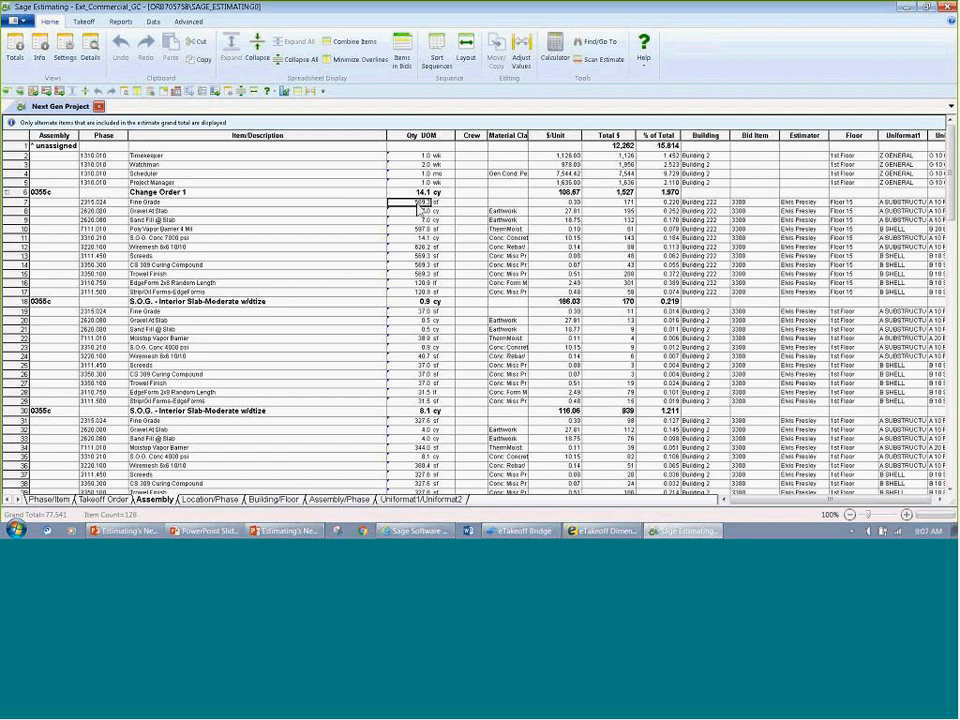
right_click(419, 210)
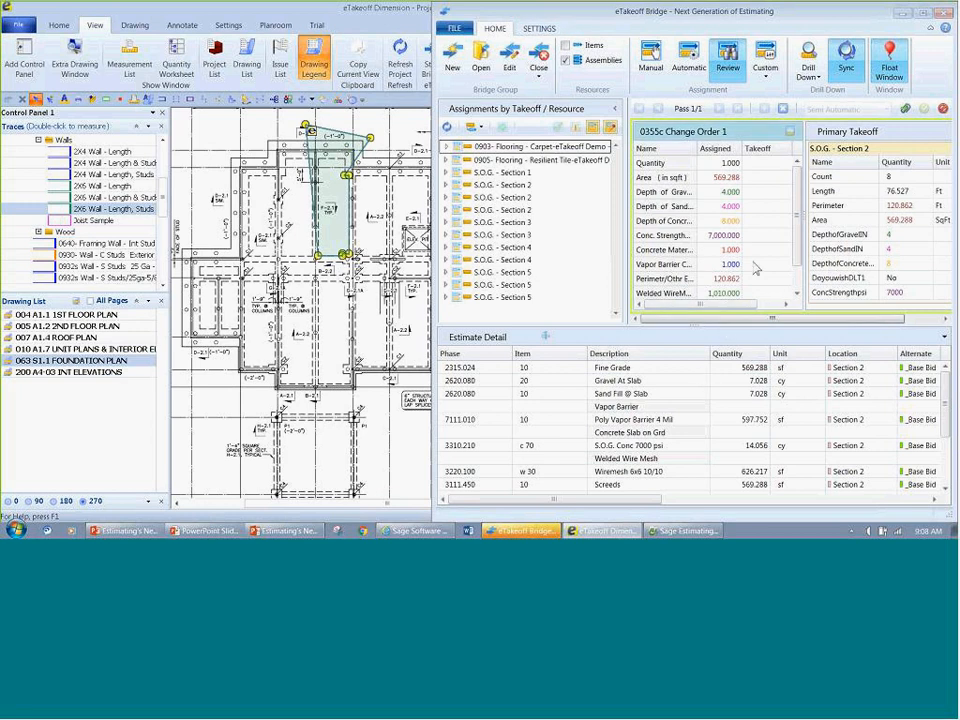
Step: Minimize eTakeoff Bridge and stop hiding the assigned takeoffs on the foundation plan in eTakeoff Dimension
left_click(903, 17)
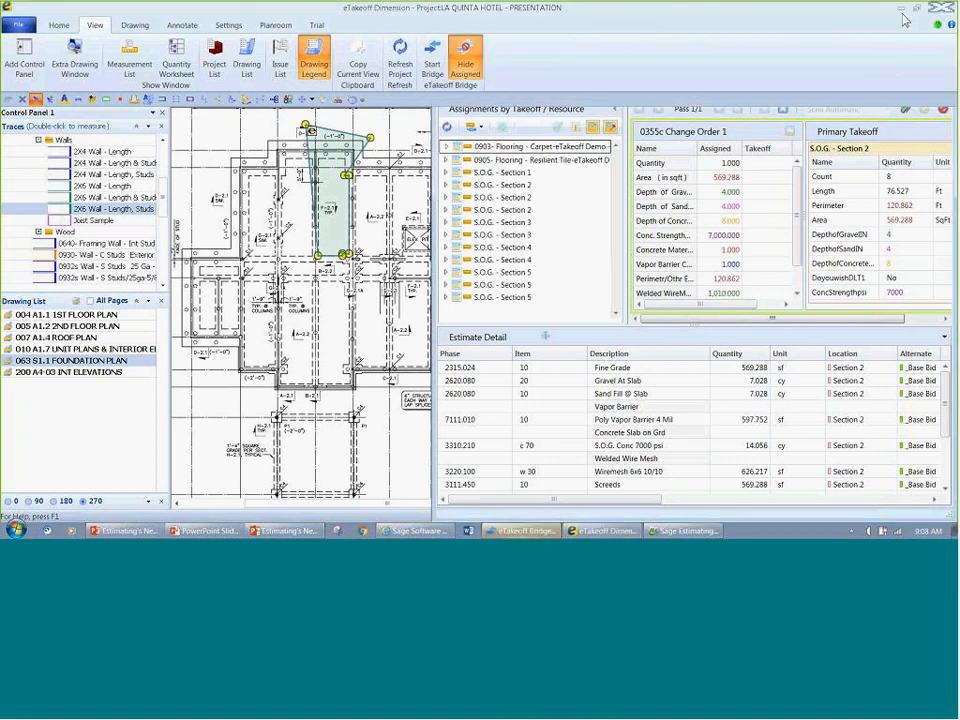
left_click(465, 60)
mouse_move(358, 251)
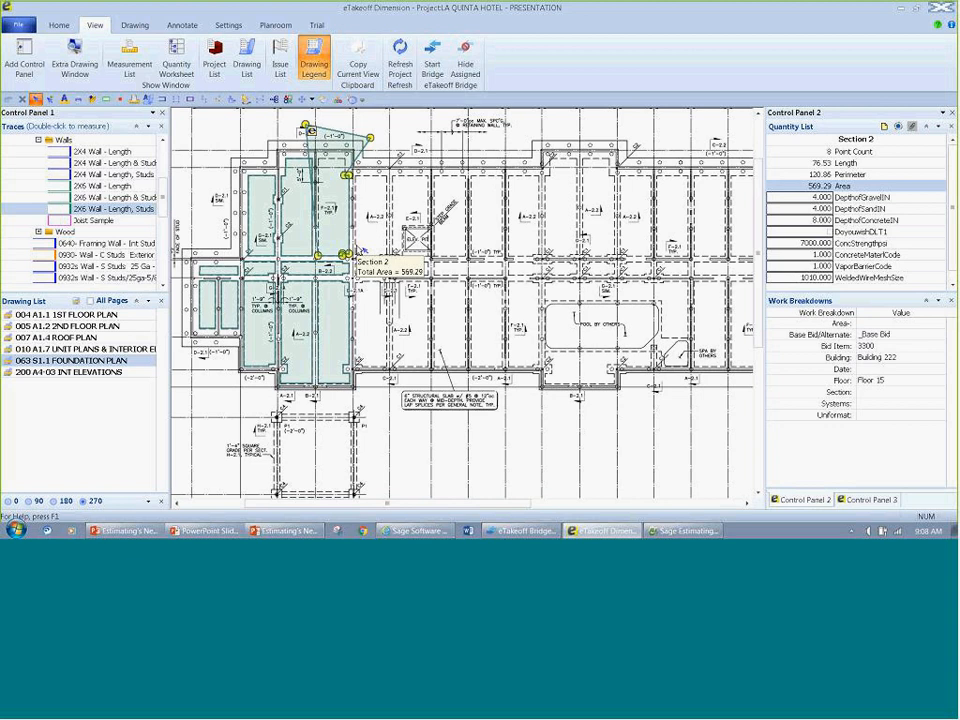
Step: Open drawing 024 A6.1 DETAILS - 1 in an extra drawing window and swap it with the foundation plan in the main window
left_click(75, 58)
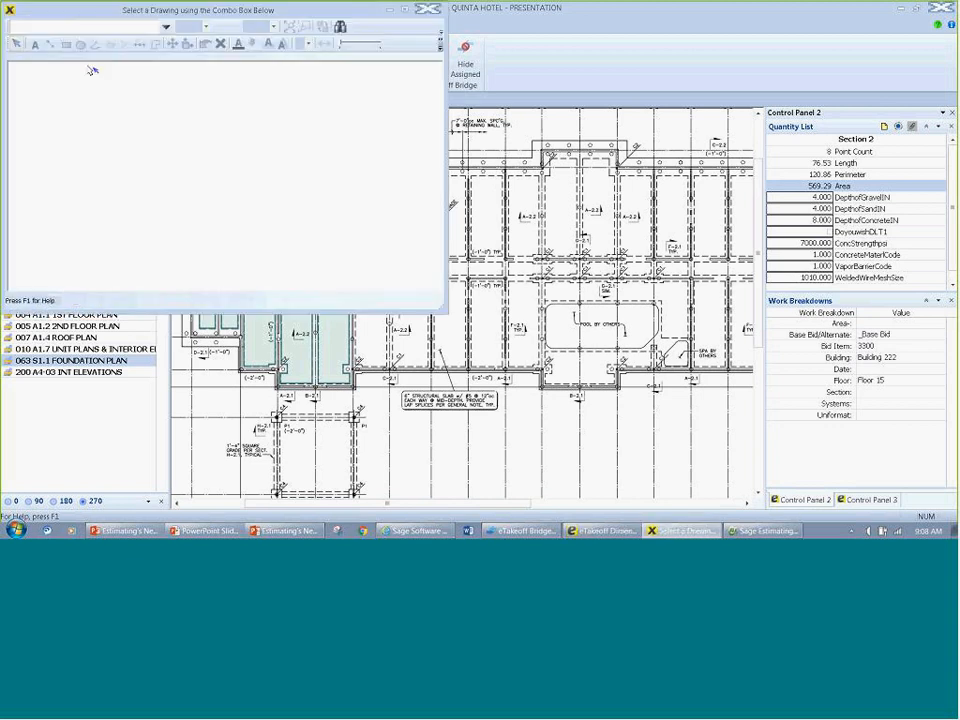
left_click_drag(152, 12, 707, 158)
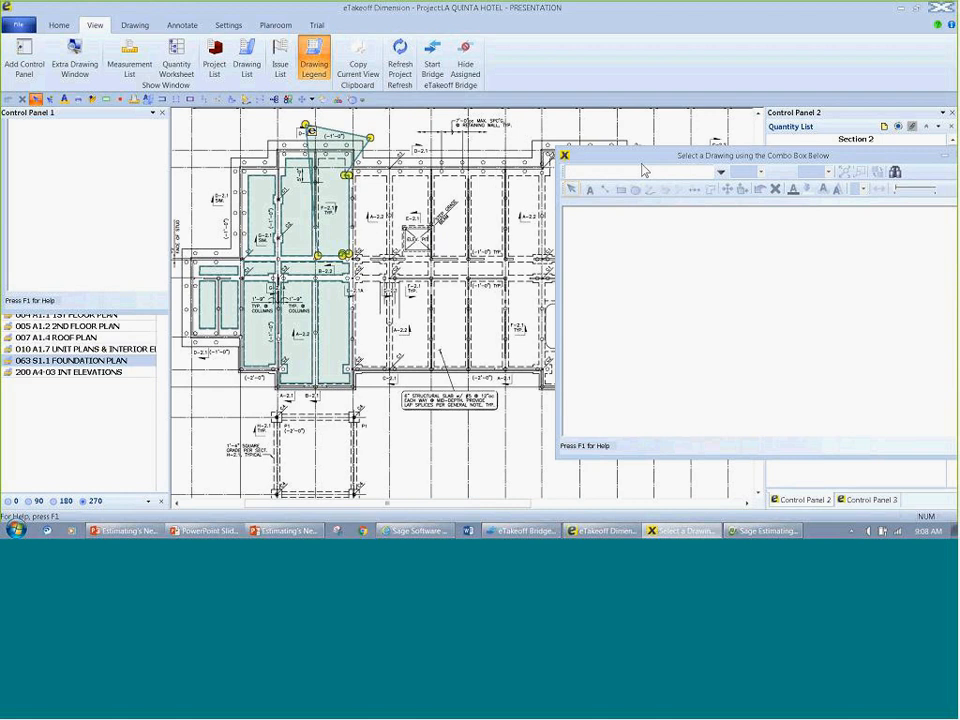
left_click(645, 171)
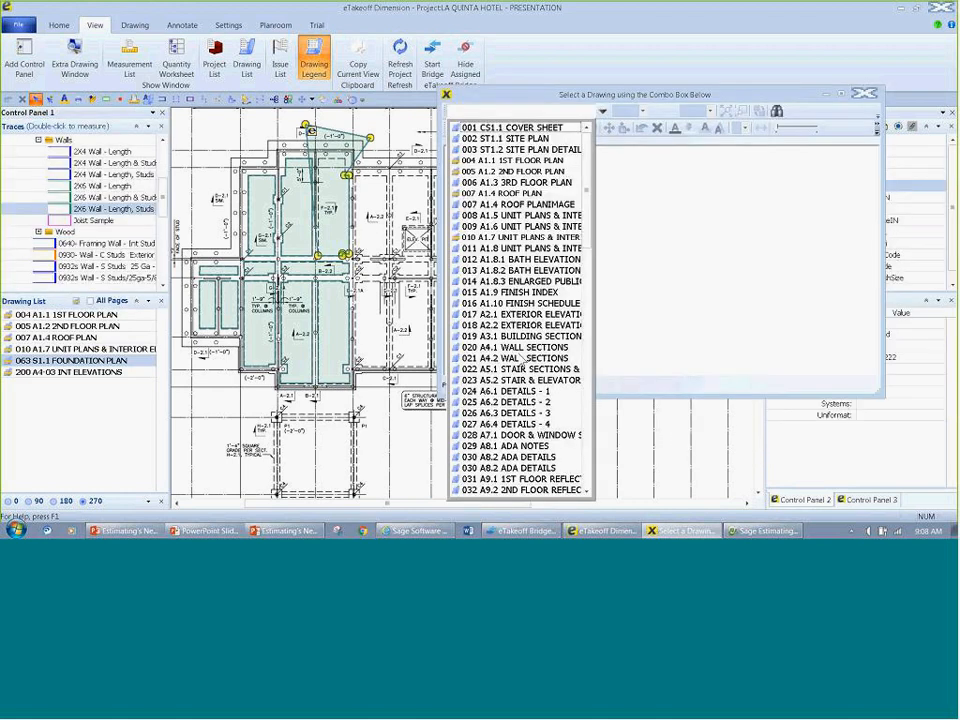
left_click(505, 391)
scroll(631, 260, "up", 2)
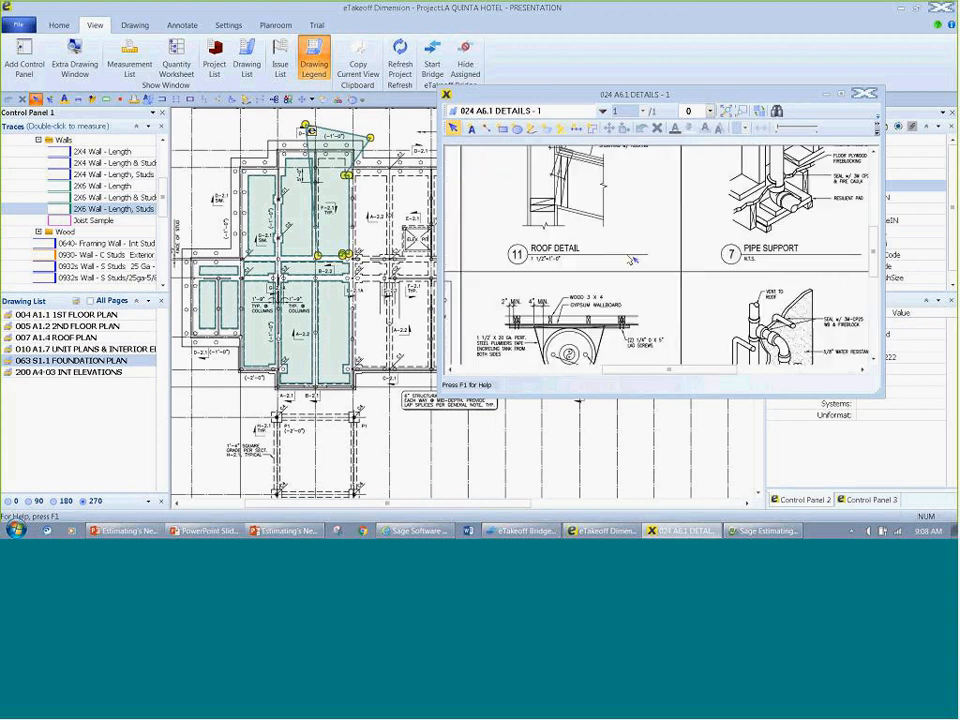
scroll(632, 258, "up", 1)
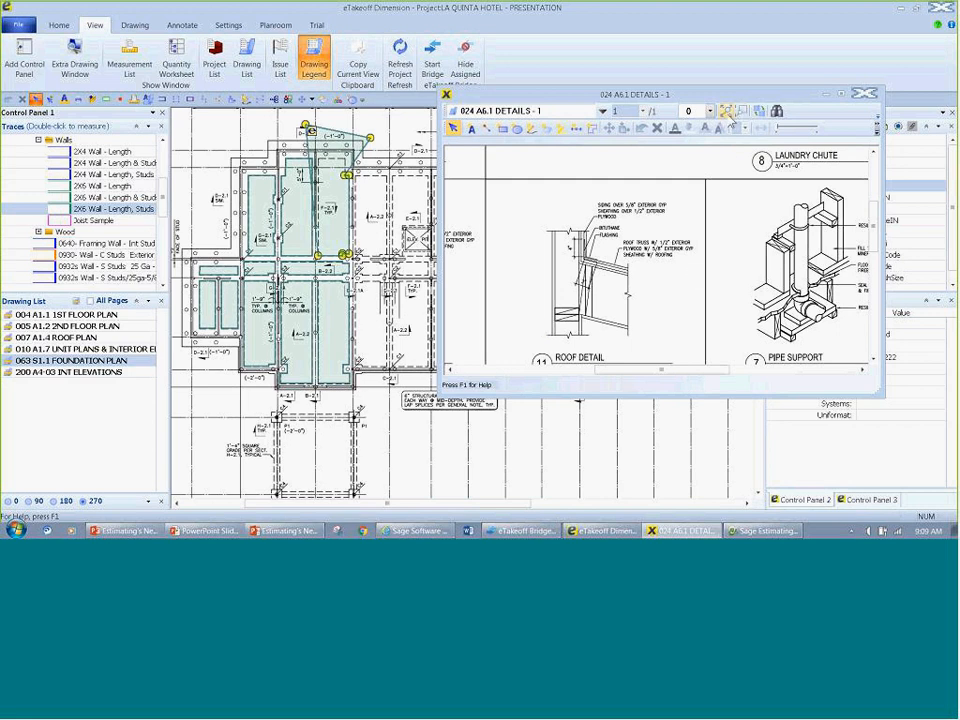
left_click(763, 111)
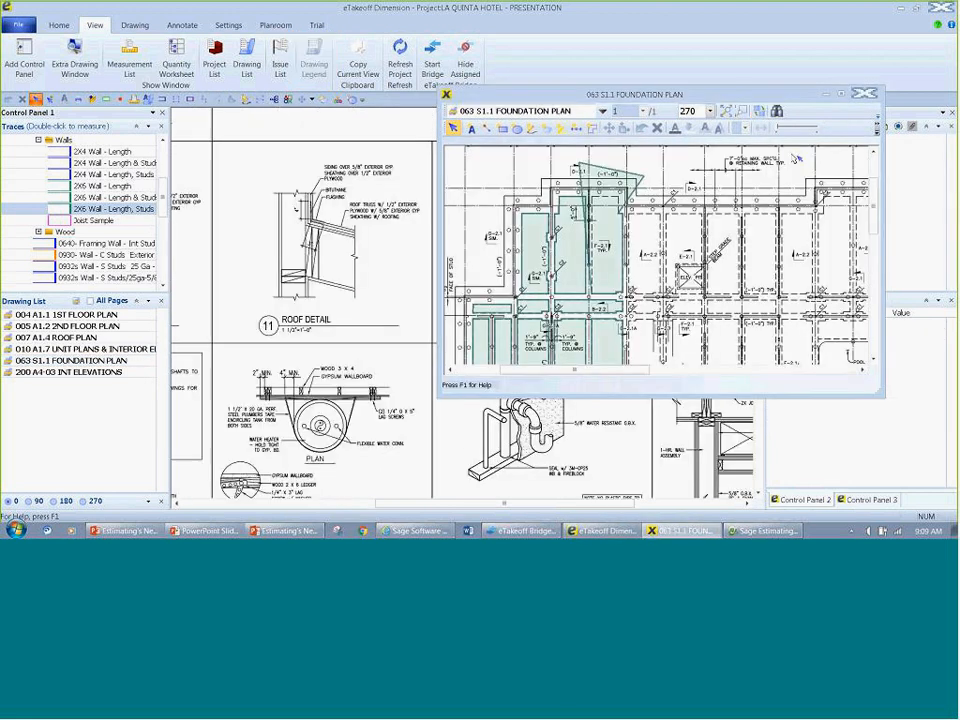
Step: Minimize the extra foundation plan window and add a detail scale described as Scales at 1 Inch = 2 Feet
left_click(826, 94)
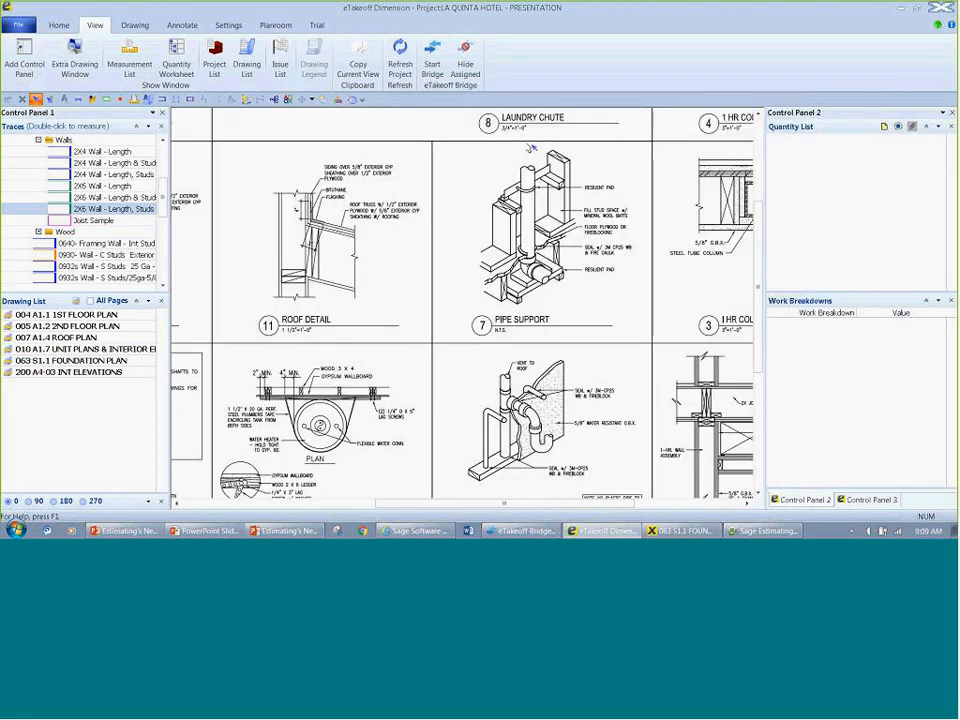
left_click(128, 28)
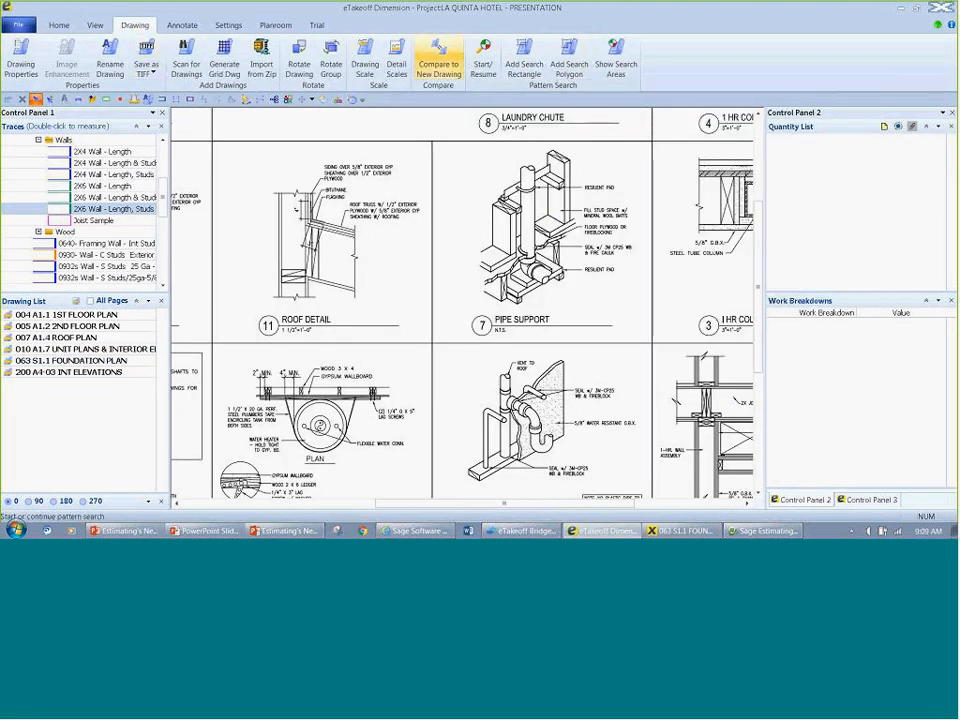
left_click(397, 65)
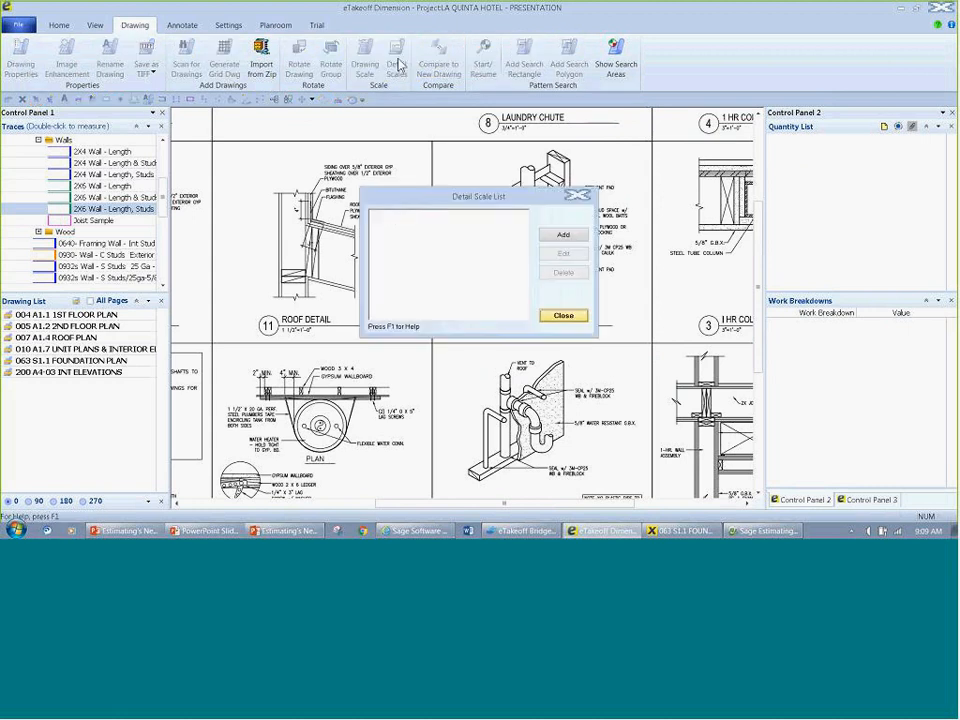
left_click(563, 234)
type("Scales")
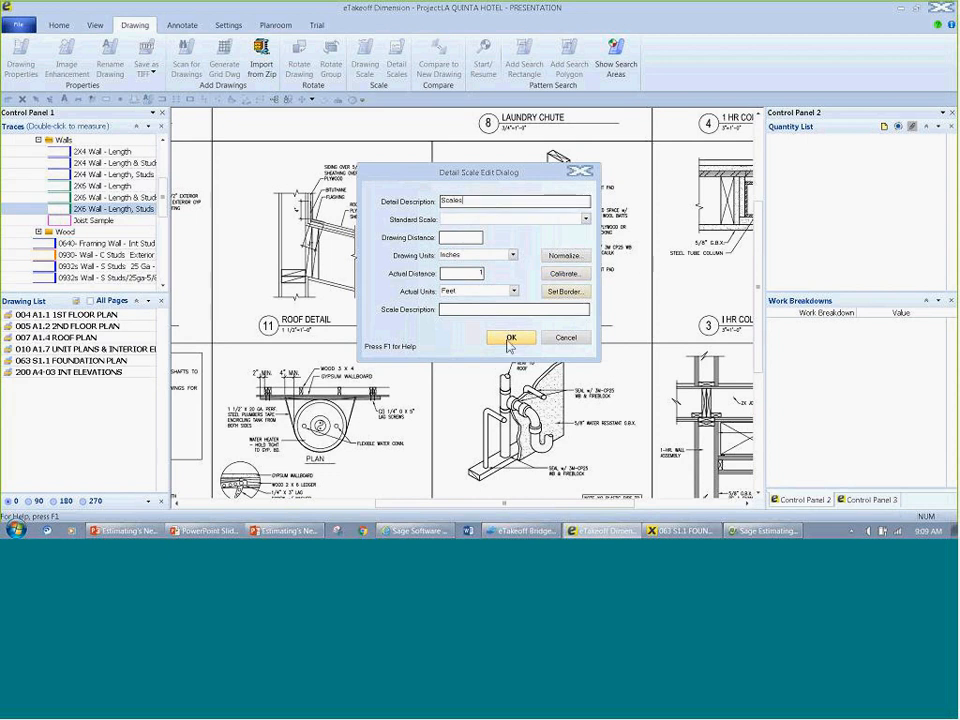
left_click(496, 220)
left_click(498, 247)
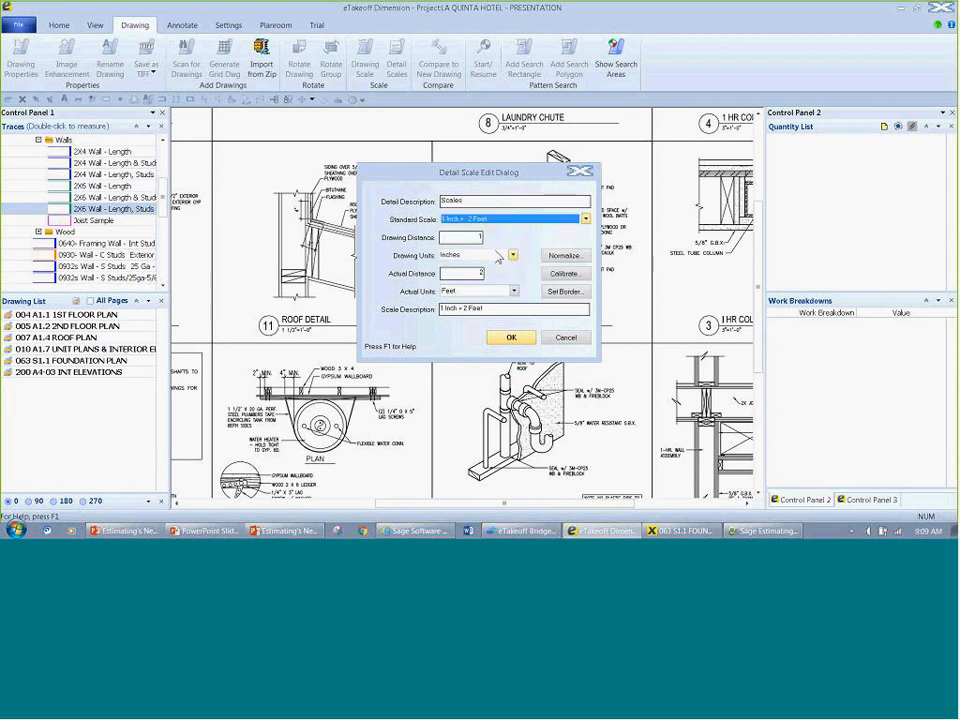
Step: Set the detail scale's border around the Pipe Support detail and save the scale
left_click(564, 291)
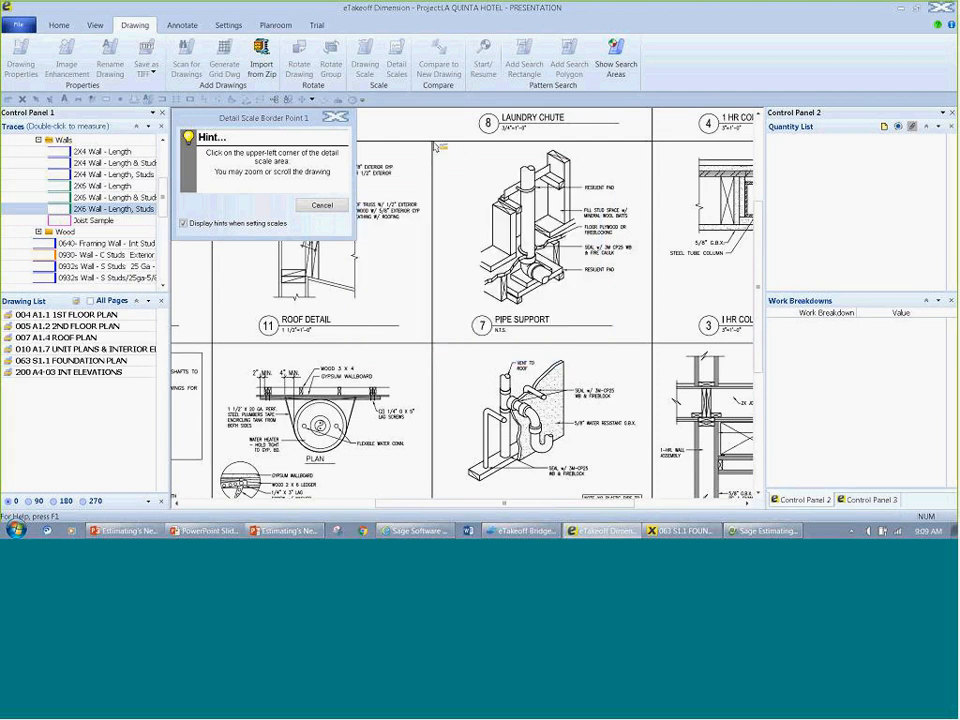
left_click(433, 142)
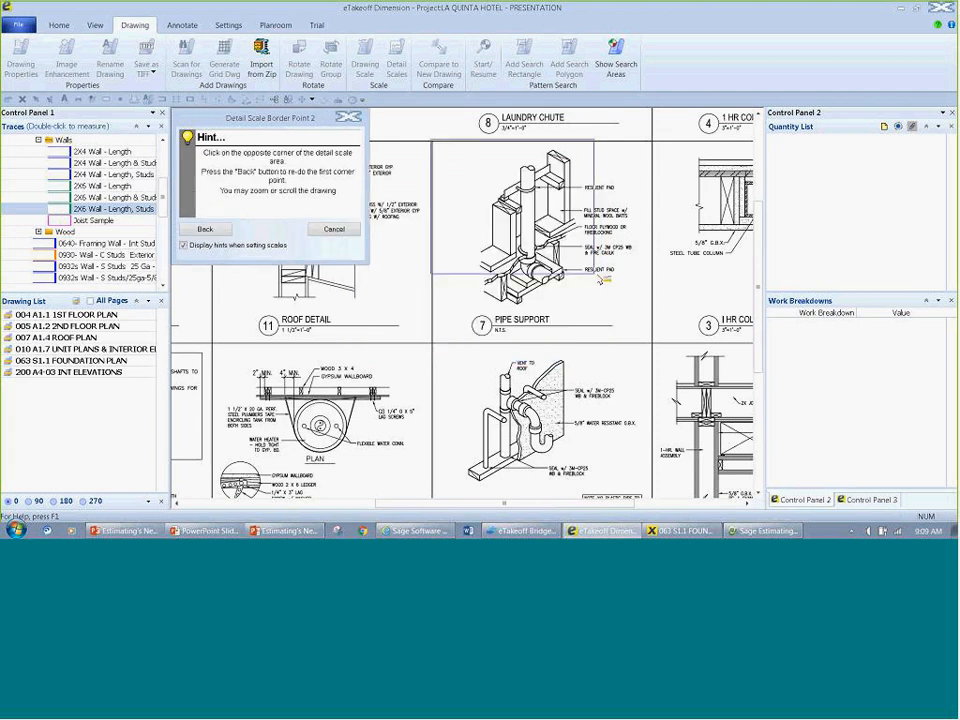
left_click(656, 353)
left_click(511, 338)
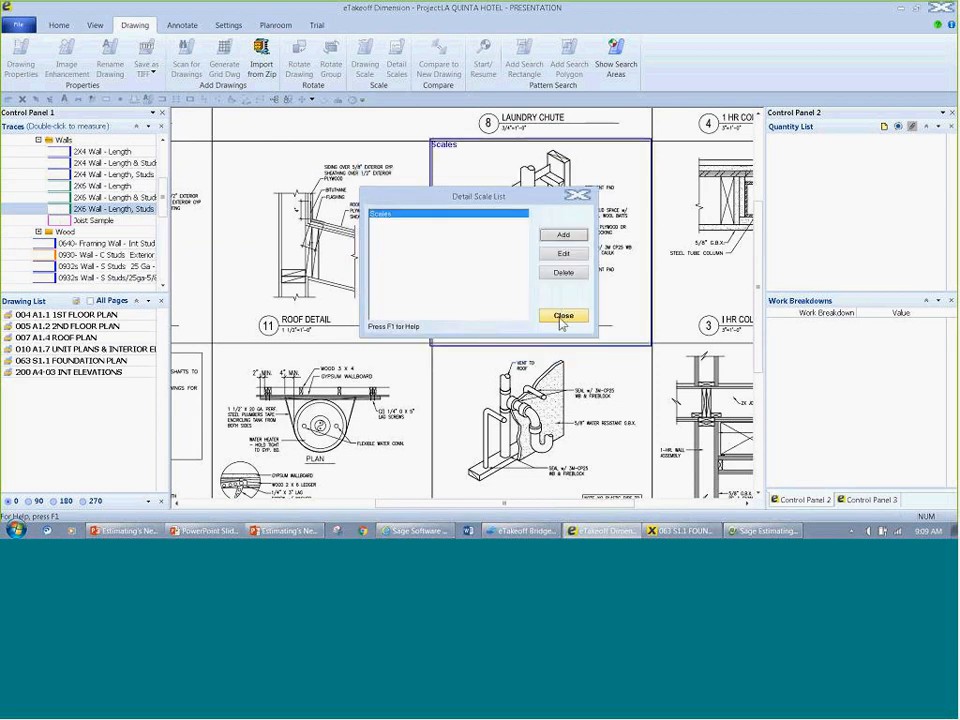
left_click(563, 317)
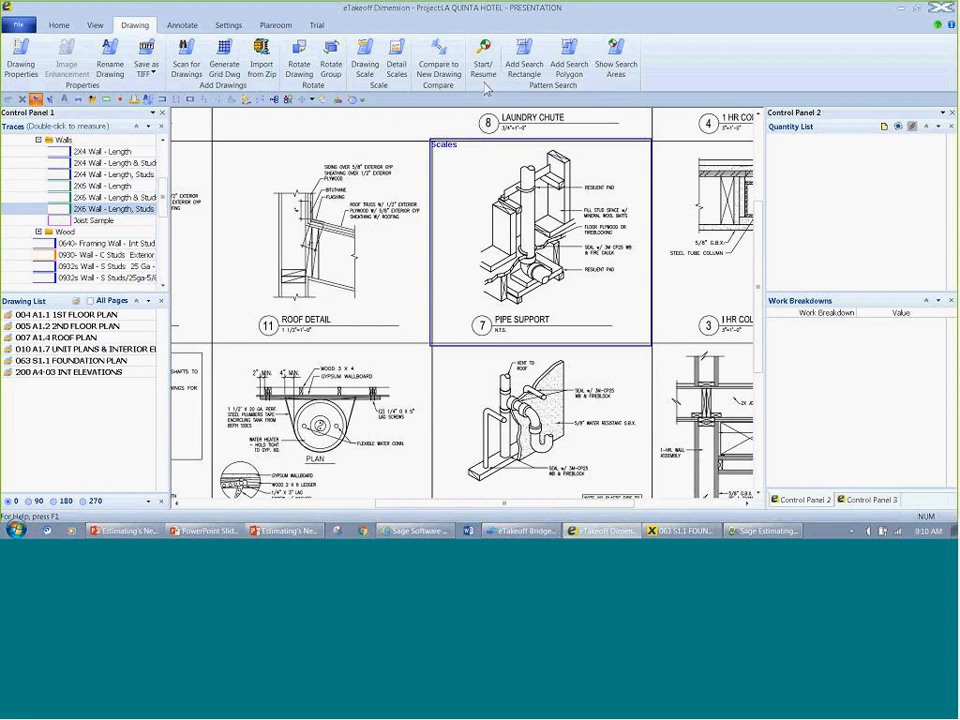
Step: List all project drawings and open 090 E2.0 ELECTRICAL LIGHTING, POWER at the lobby's smoke detector symbol
left_click(76, 302)
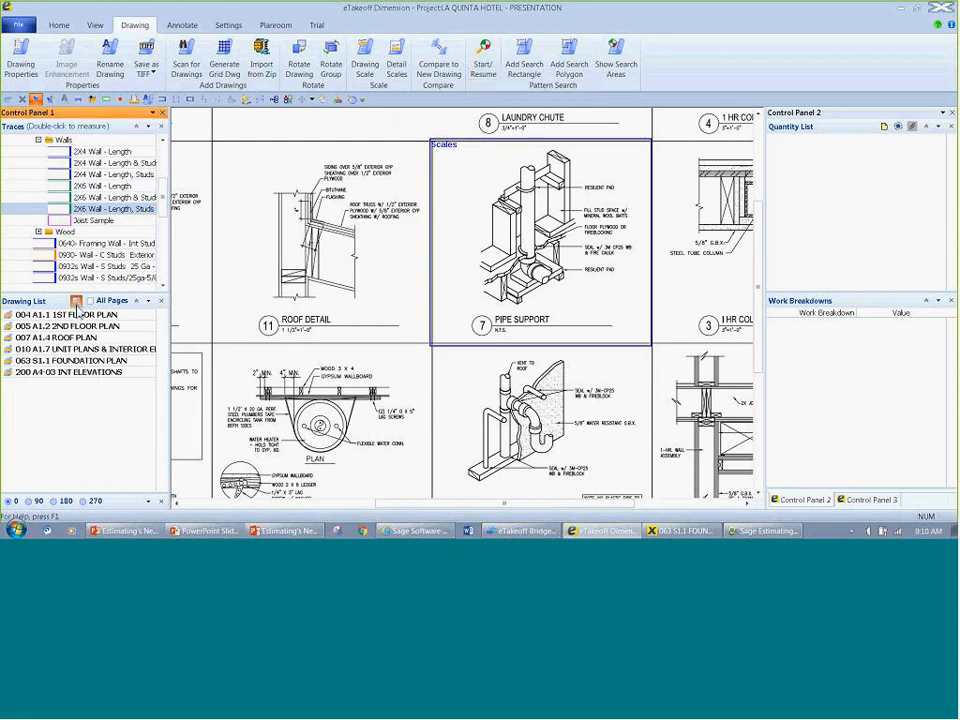
left_click_drag(164, 350, 171, 477)
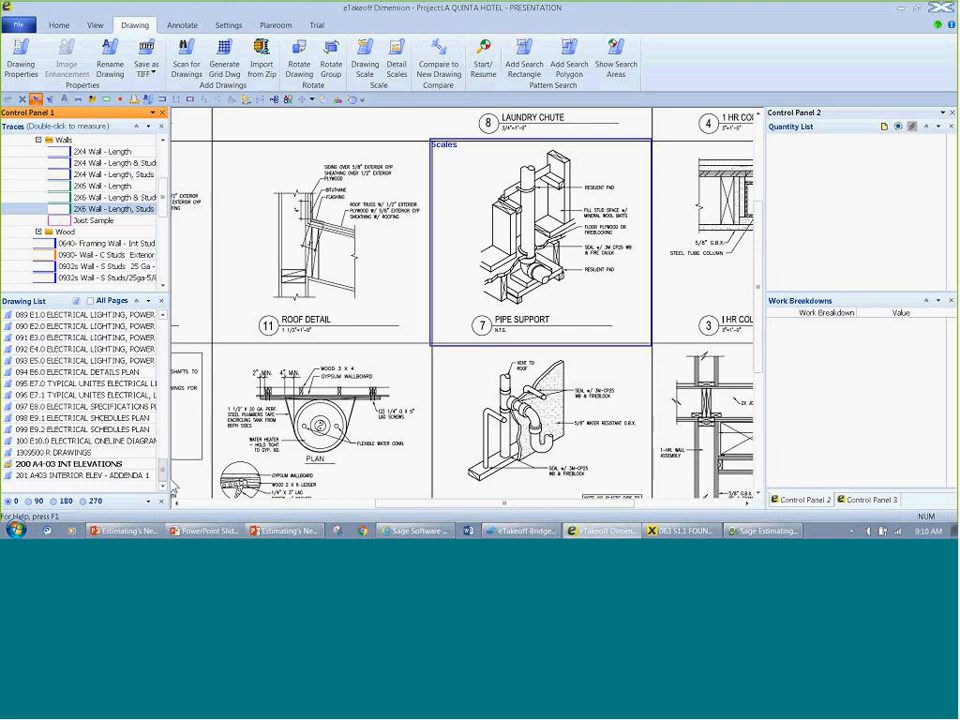
left_click(42, 327)
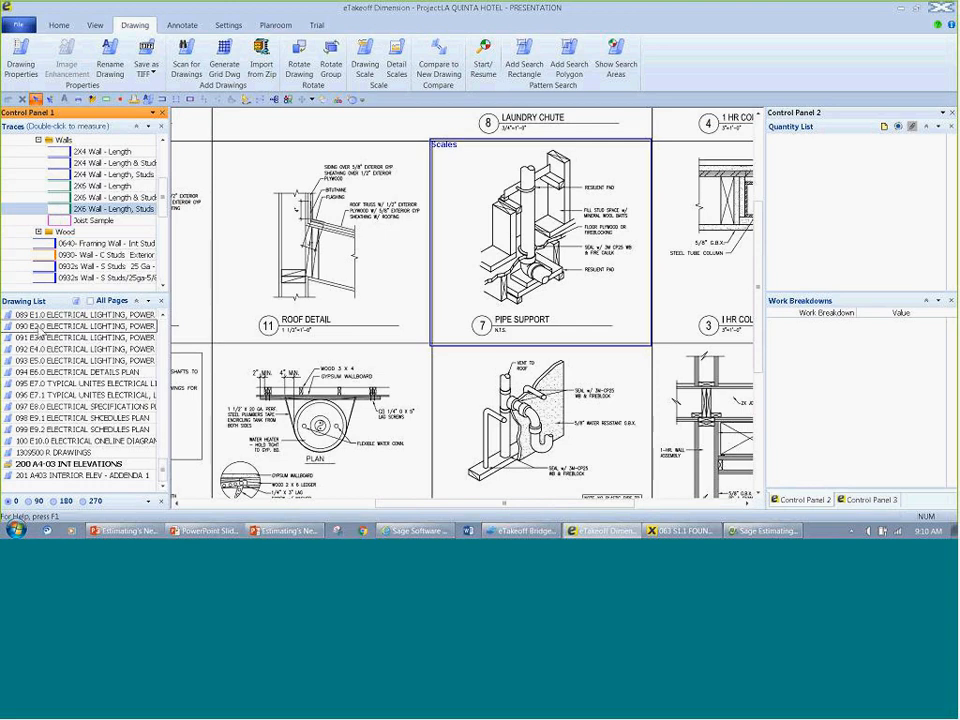
scroll(364, 294, "up", 3)
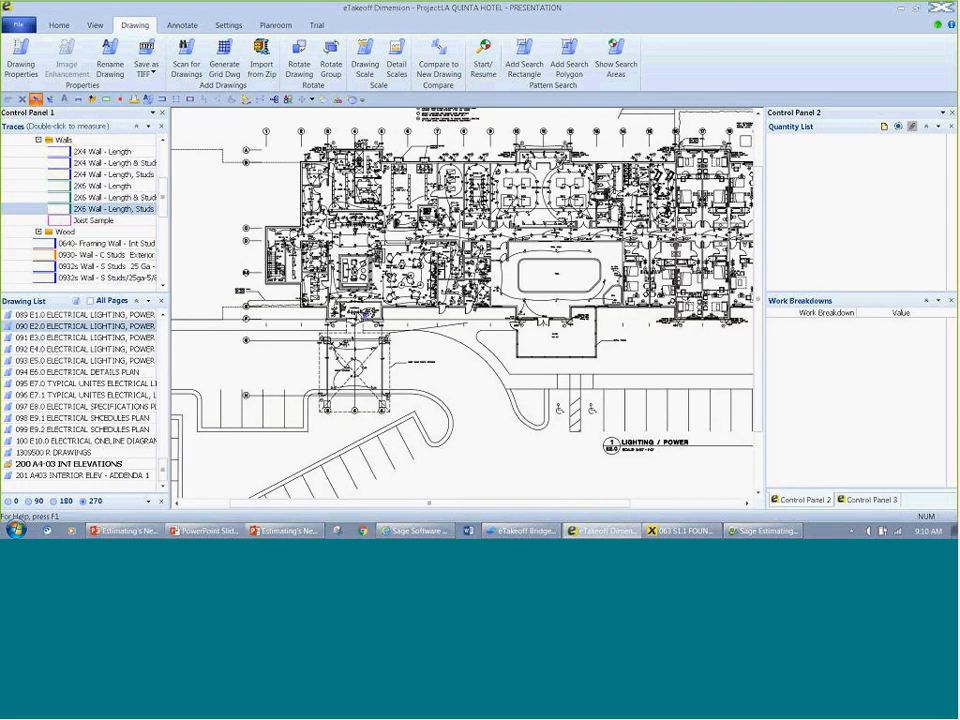
left_click_drag(369, 311, 380, 287)
scroll(381, 287, "up", 3)
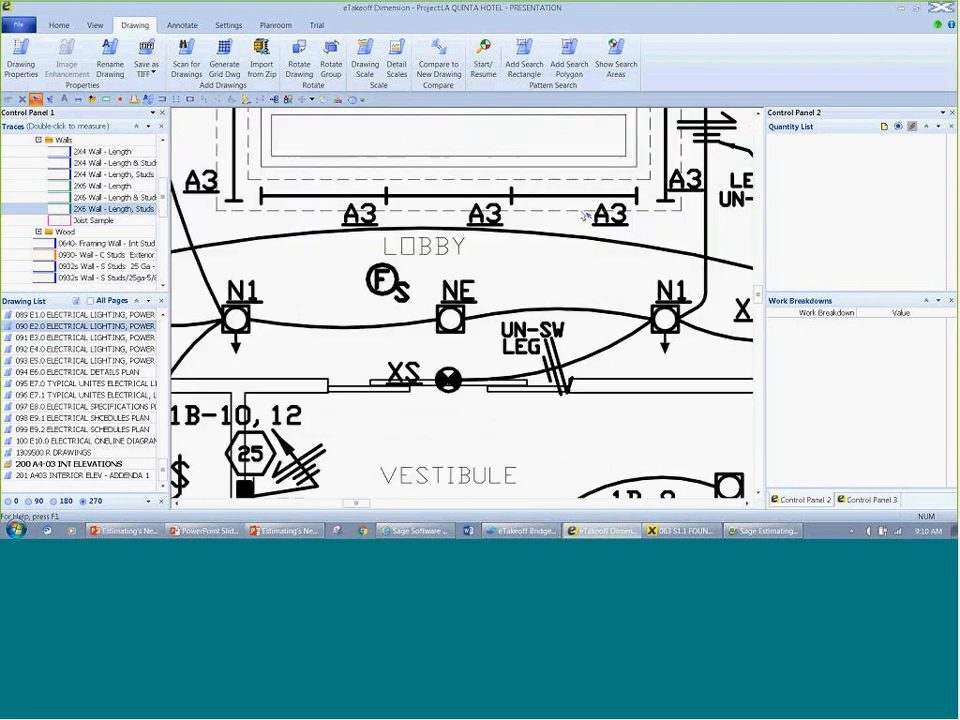
Step: Run a pattern search of the entire drawing for the lobby's circled F-S symbol using the Smoke Detector - Count trace
left_click(484, 60)
left_click_drag(350, 259, 425, 312)
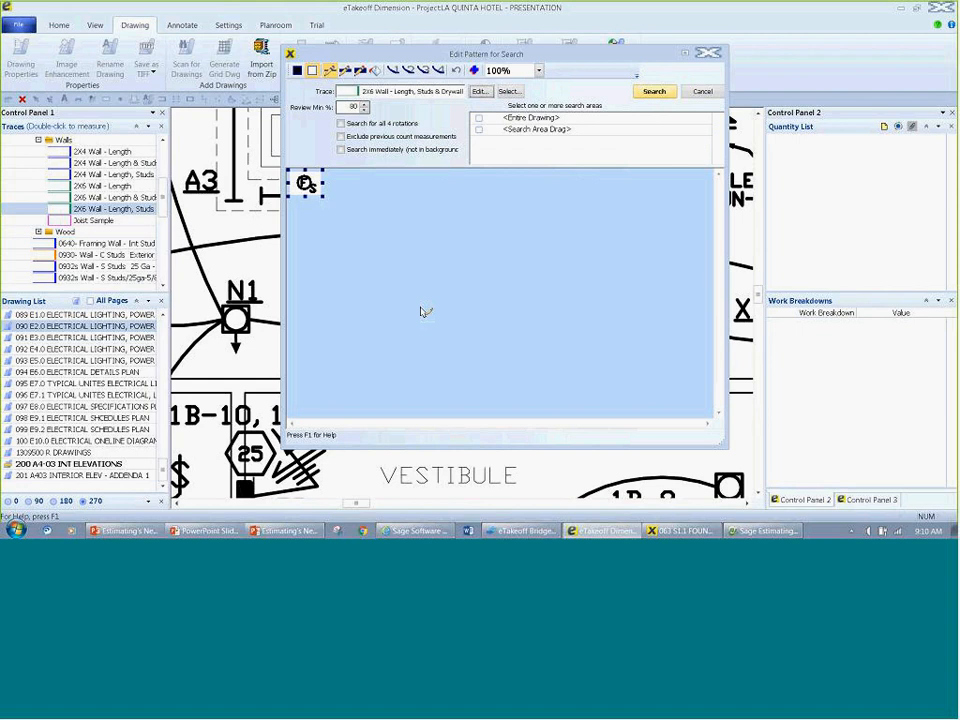
left_click(508, 92)
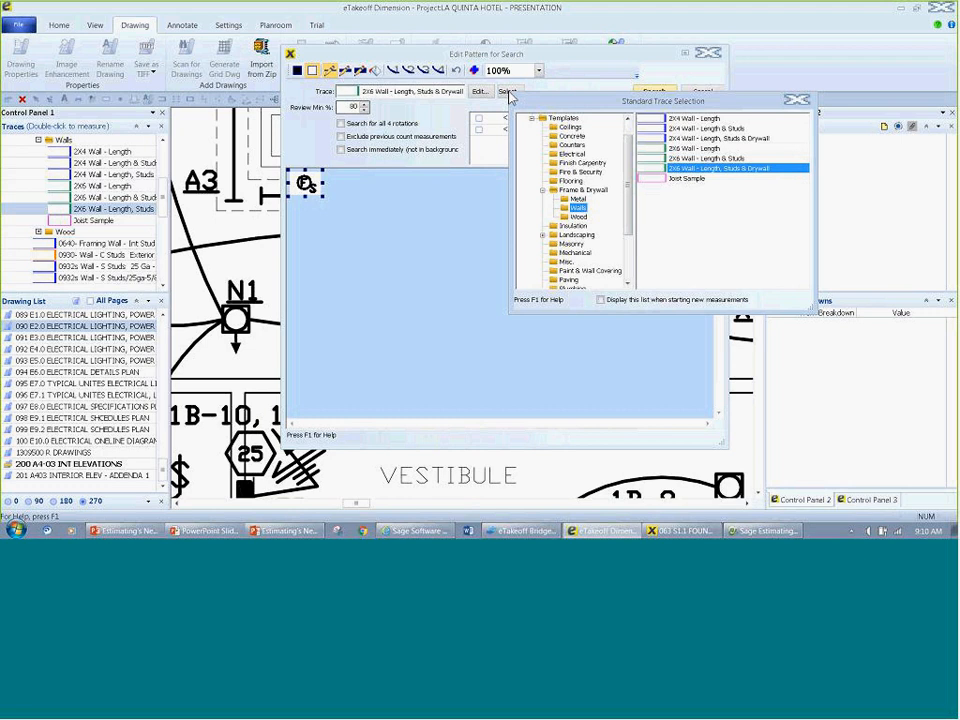
left_click(580, 171)
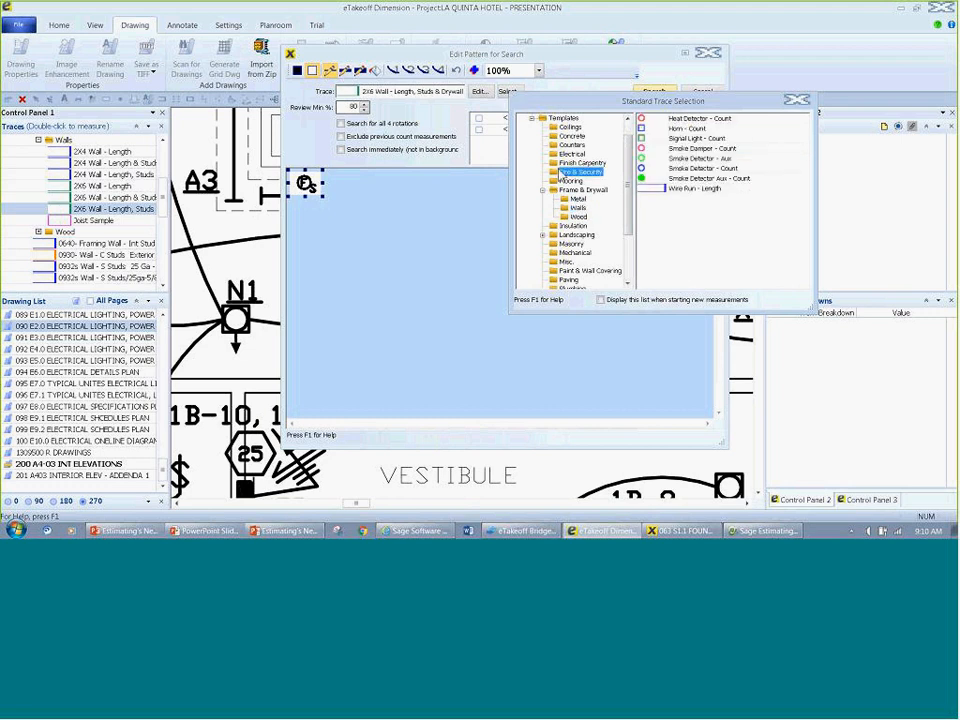
double_click(710, 176)
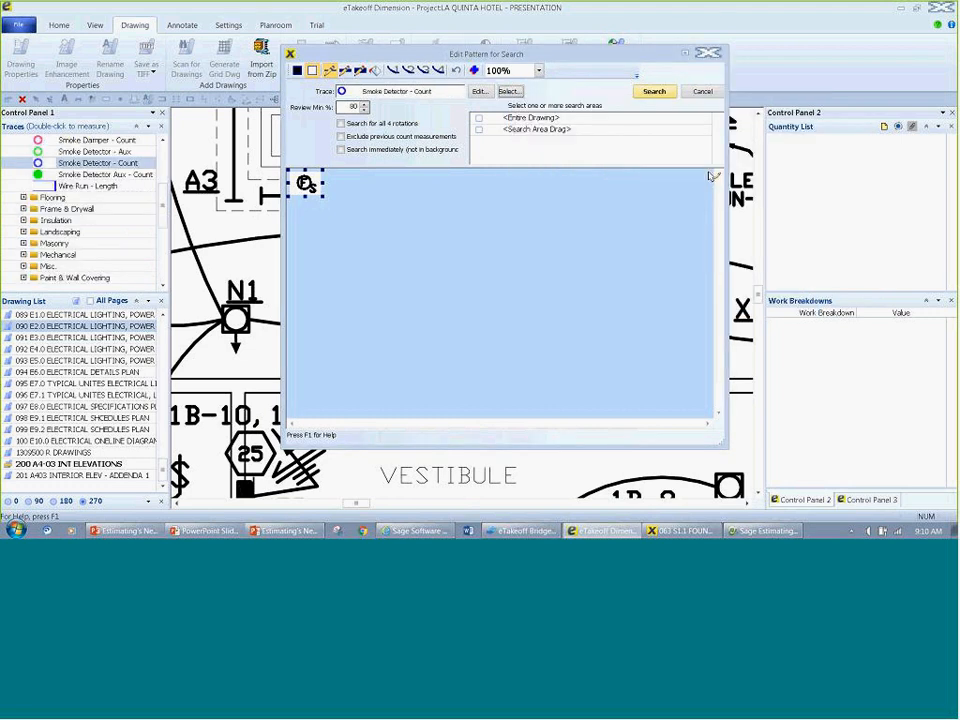
left_click(479, 119)
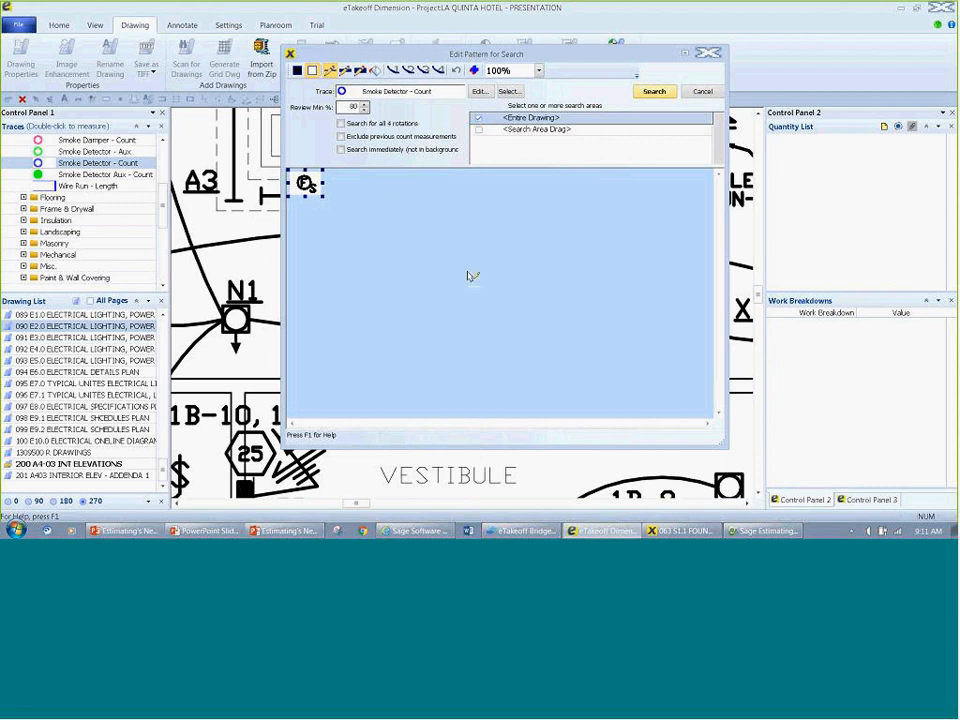
left_click(664, 94)
Step: Measure the lobby seating area with the Area trace as a two-point rectangle
scroll(420, 225, "down", 3)
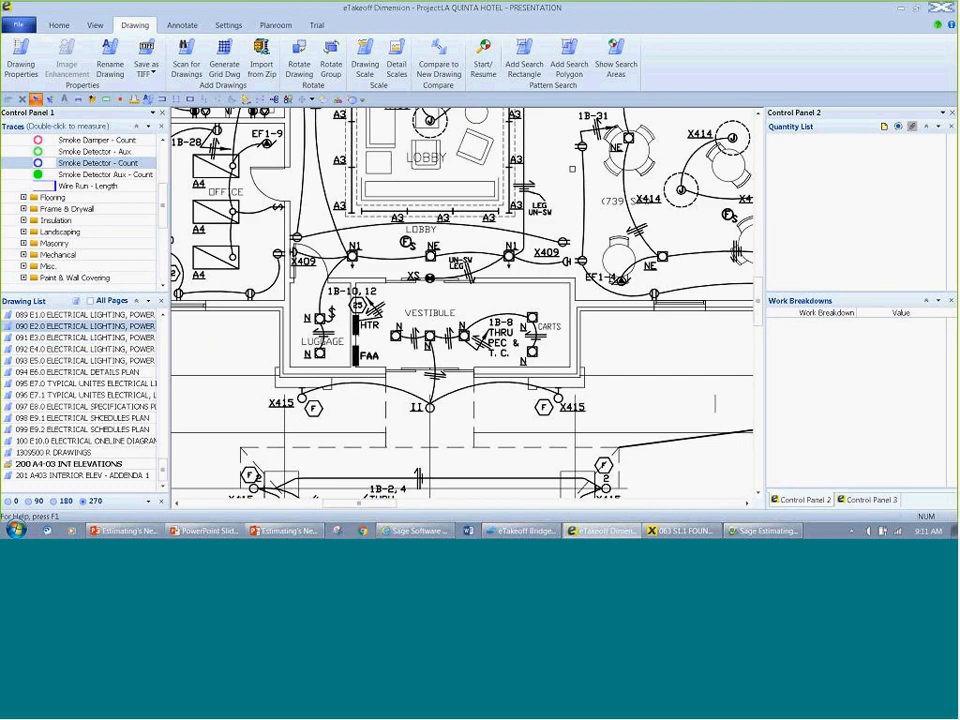
scroll(462, 300, "up", 3)
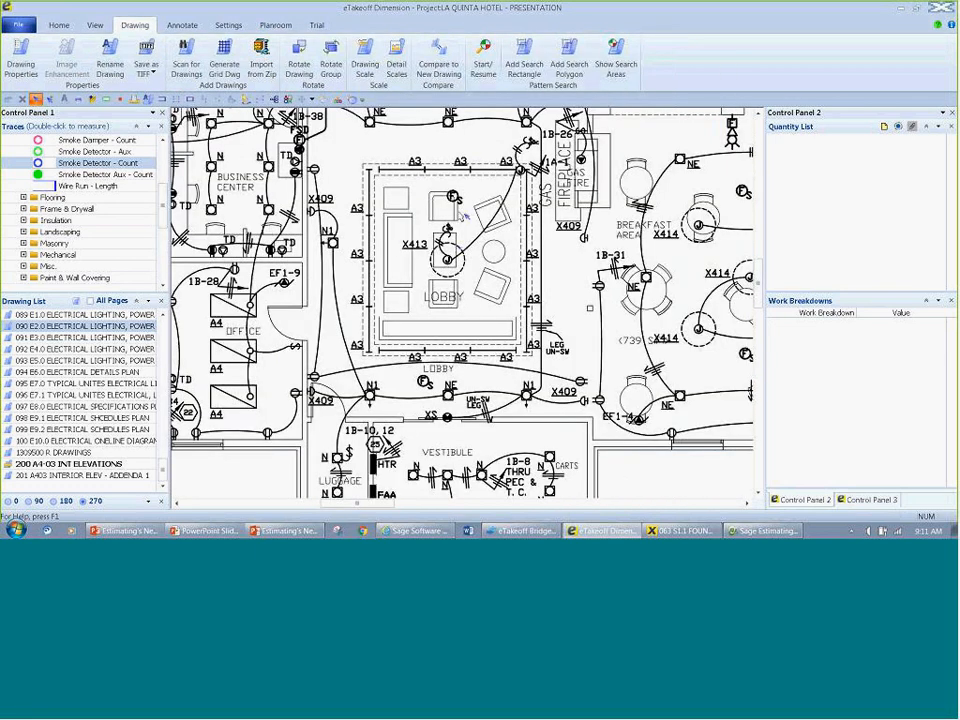
left_click(59, 24)
left_click(306, 66)
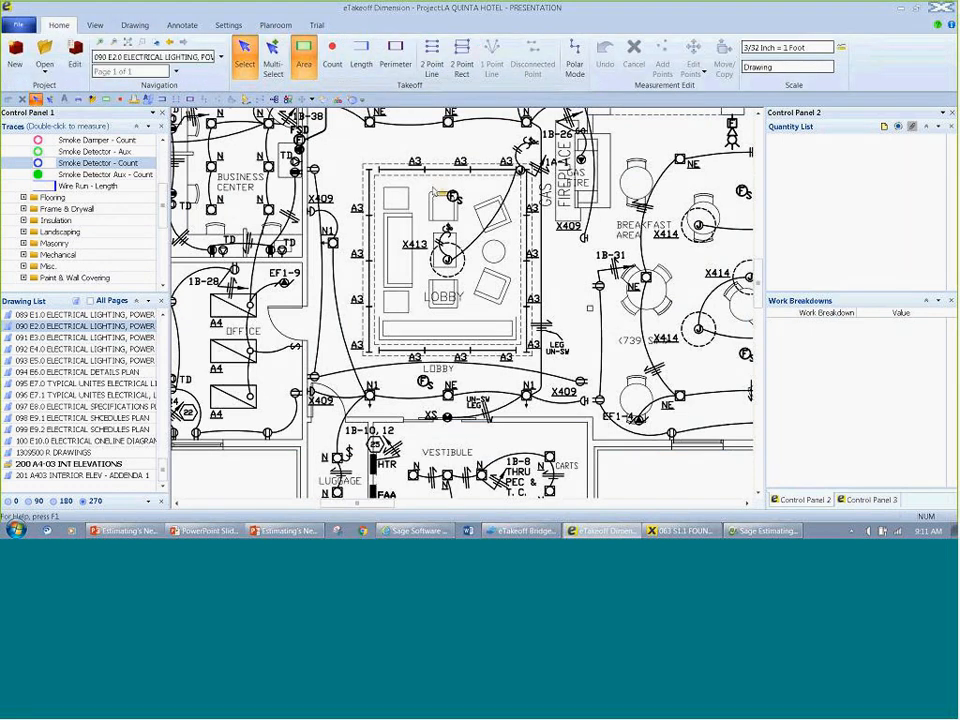
key("r")
left_click(373, 176)
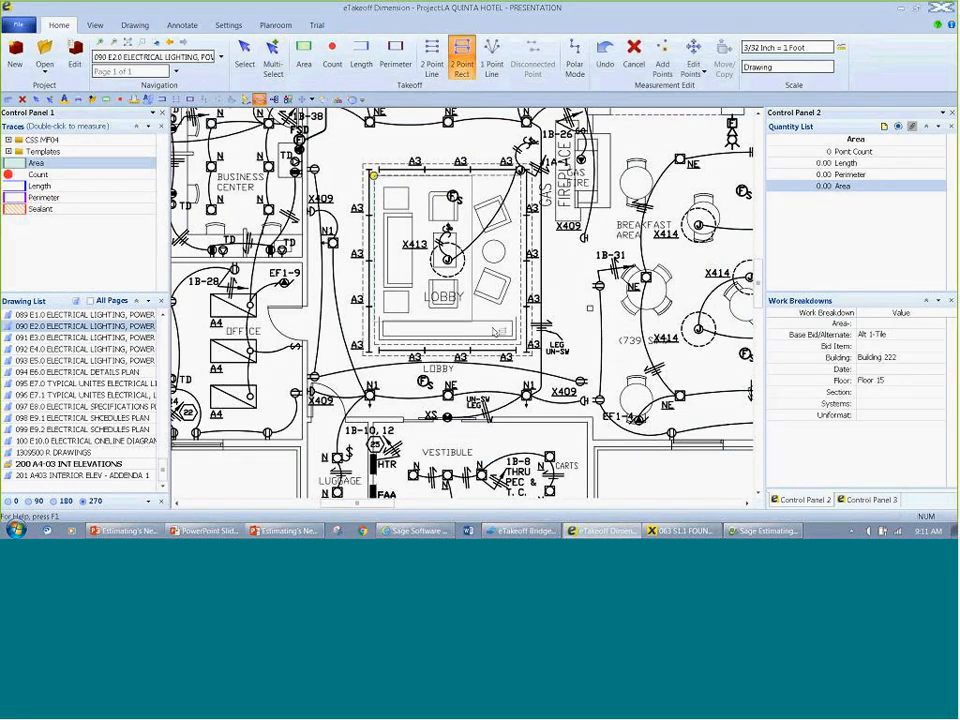
left_click(521, 344)
key("Escape")
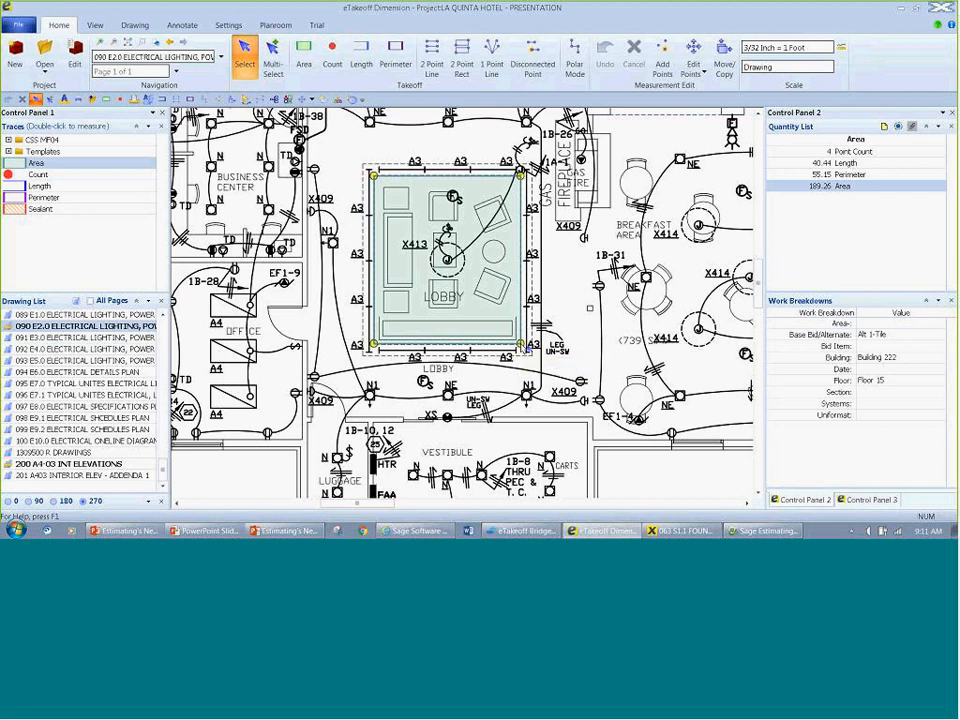
Step: Open the smoke detector search results for review, enlarge the previews to 10 columns, and deselect the F-H and F-SA matches
left_click(872, 500)
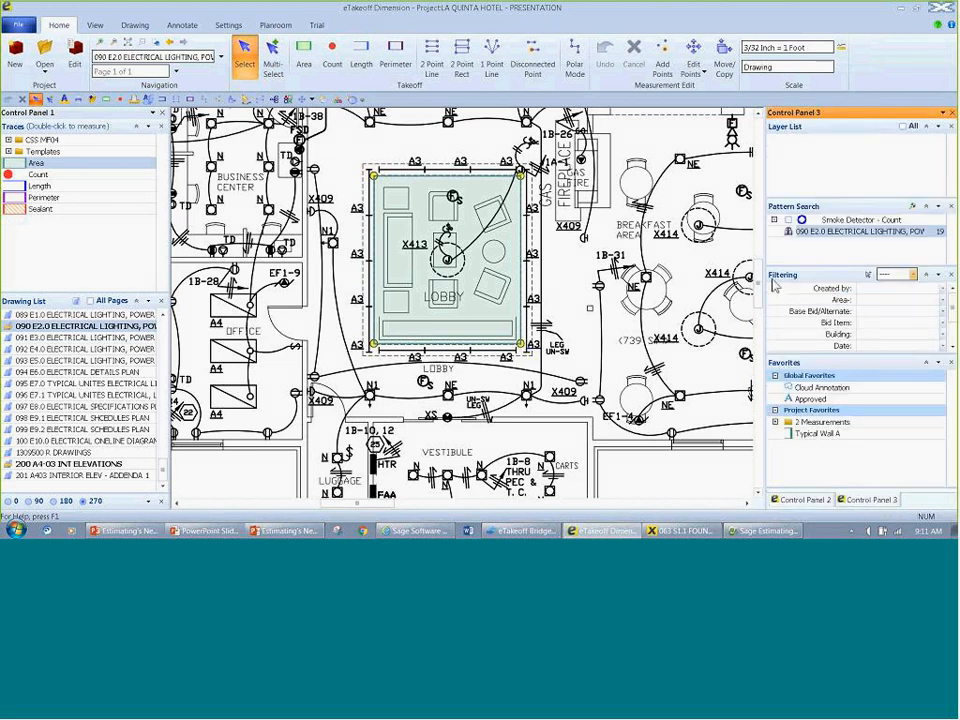
double_click(790, 233)
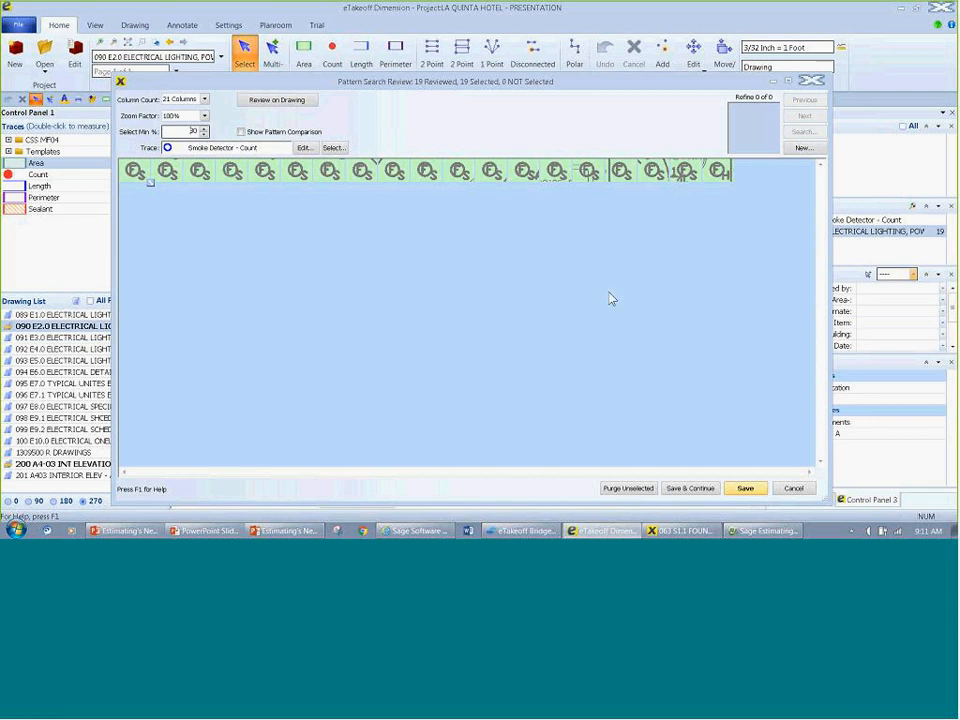
left_click_drag(151, 183, 182, 218)
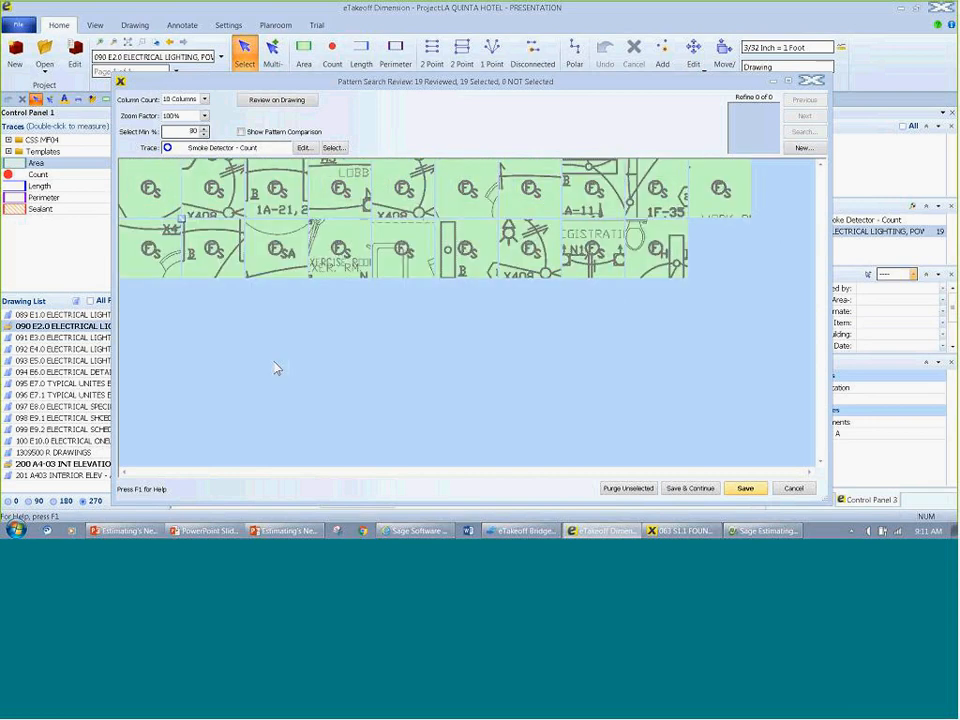
left_click_drag(179, 132, 219, 132)
left_click(668, 262)
left_click(284, 276)
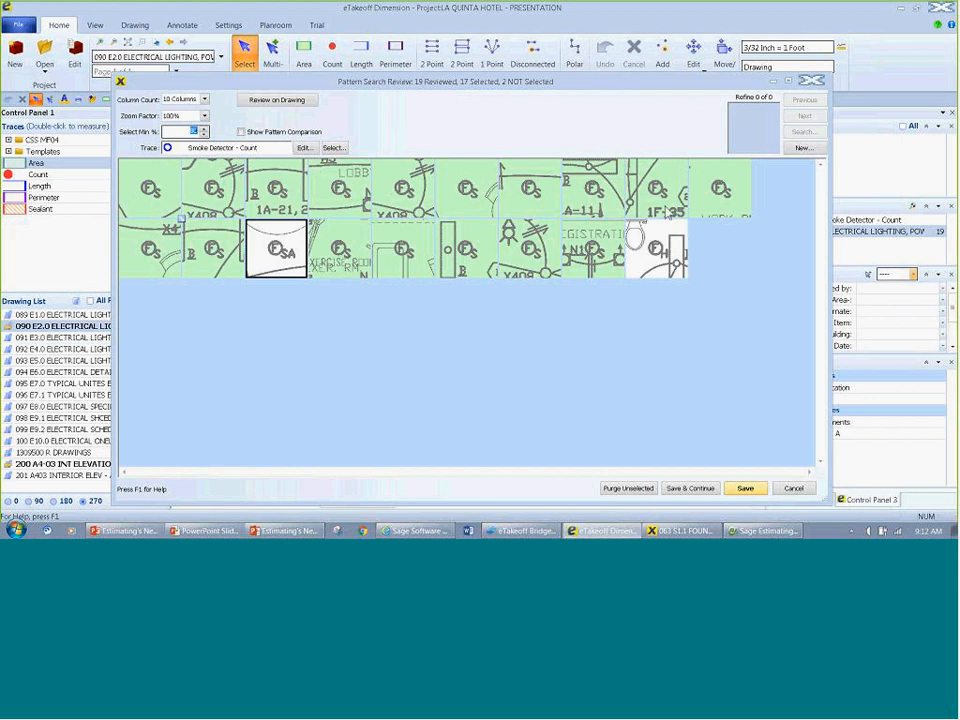
Step: Review the matches on the drawing, then save the selected smoke detectors and continue with the remaining matches
left_click(257, 104)
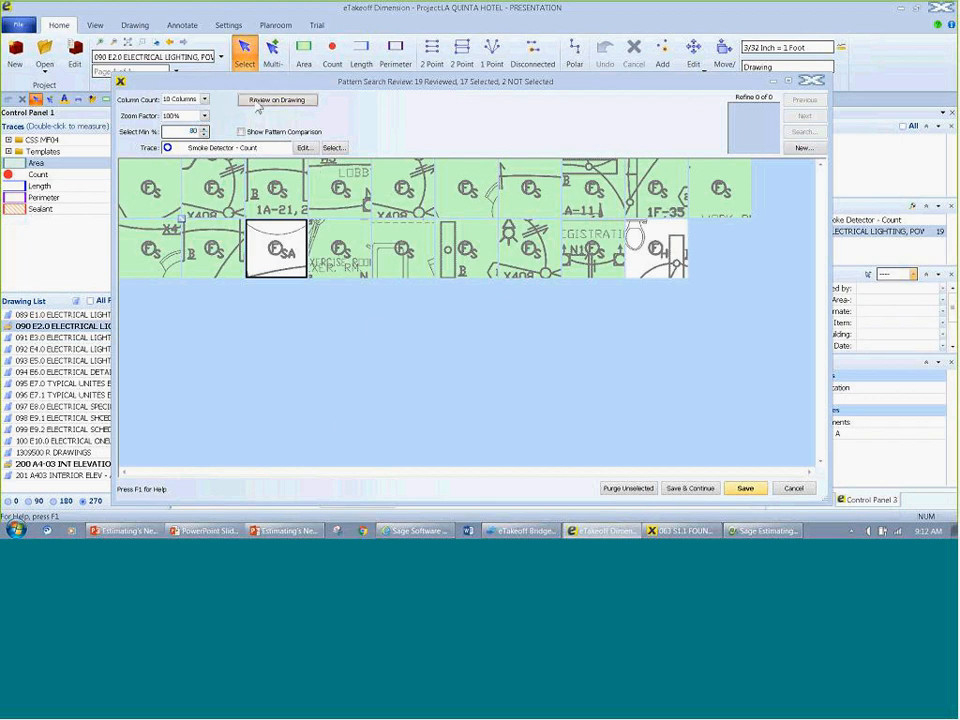
scroll(510, 250, "down", 5)
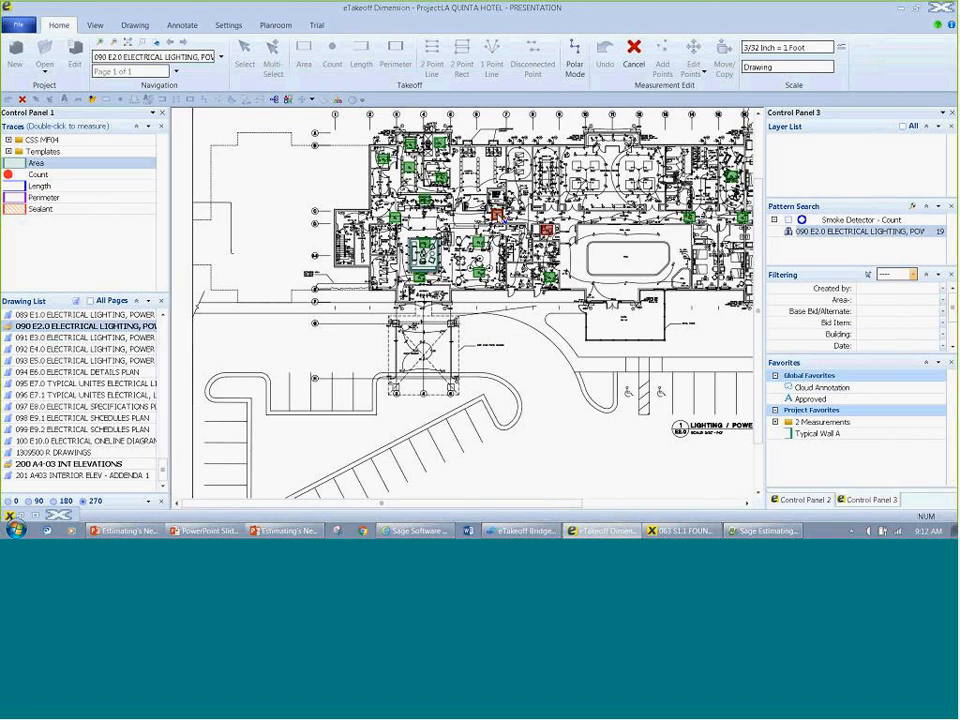
left_click(26, 516)
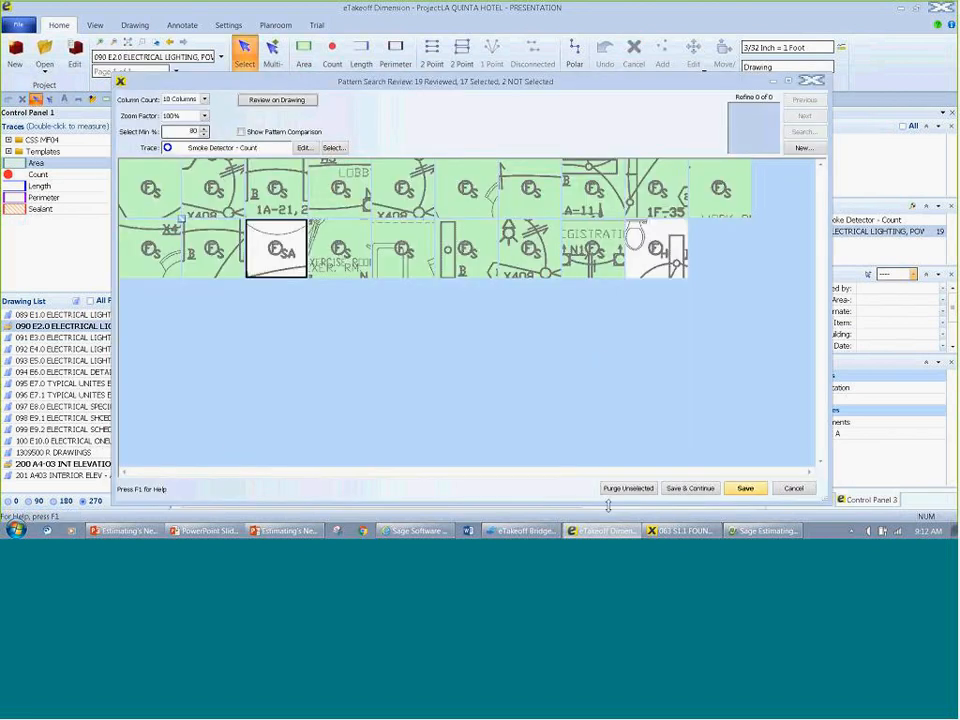
left_click(690, 489)
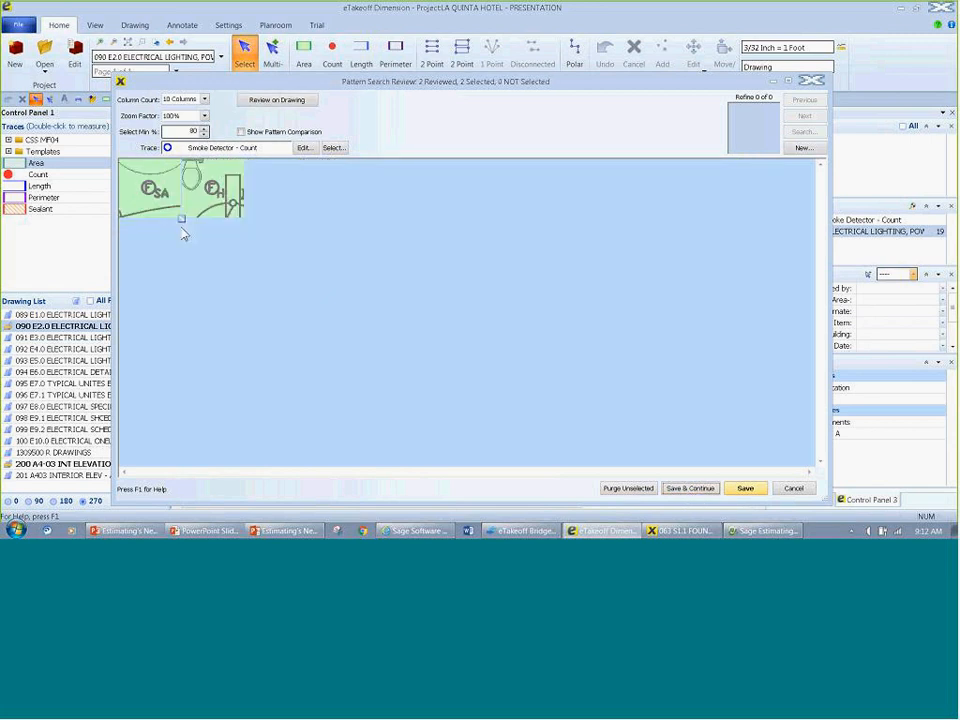
Step: Deselect the F-H match and save the F-SA match under the Smoke Detector Aux - Count trace, continuing the review
left_click(212, 192)
left_click(334, 148)
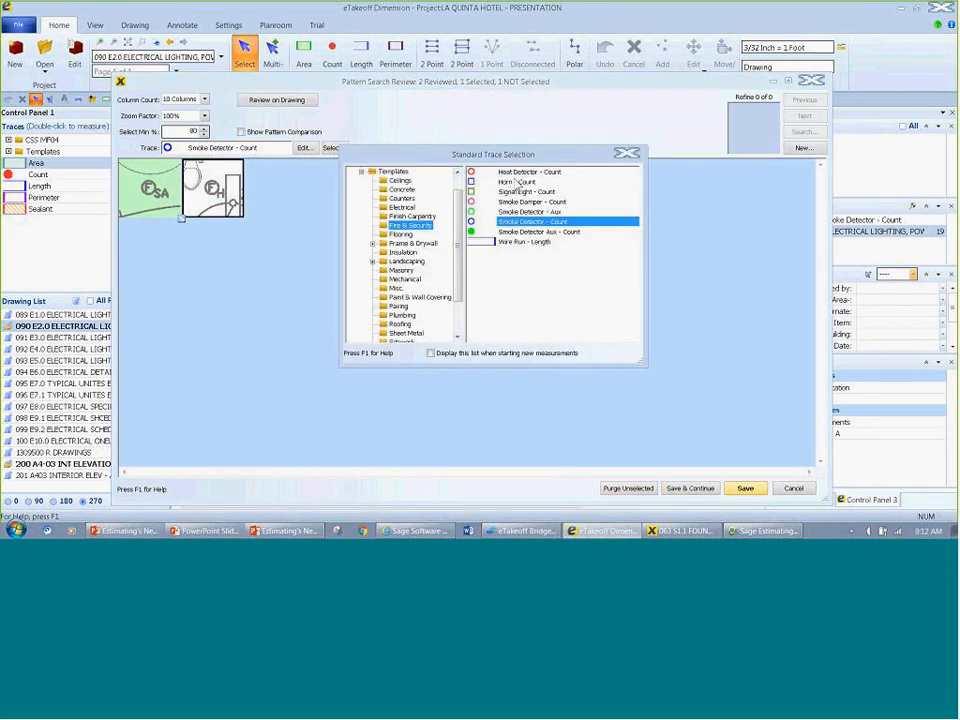
double_click(538, 231)
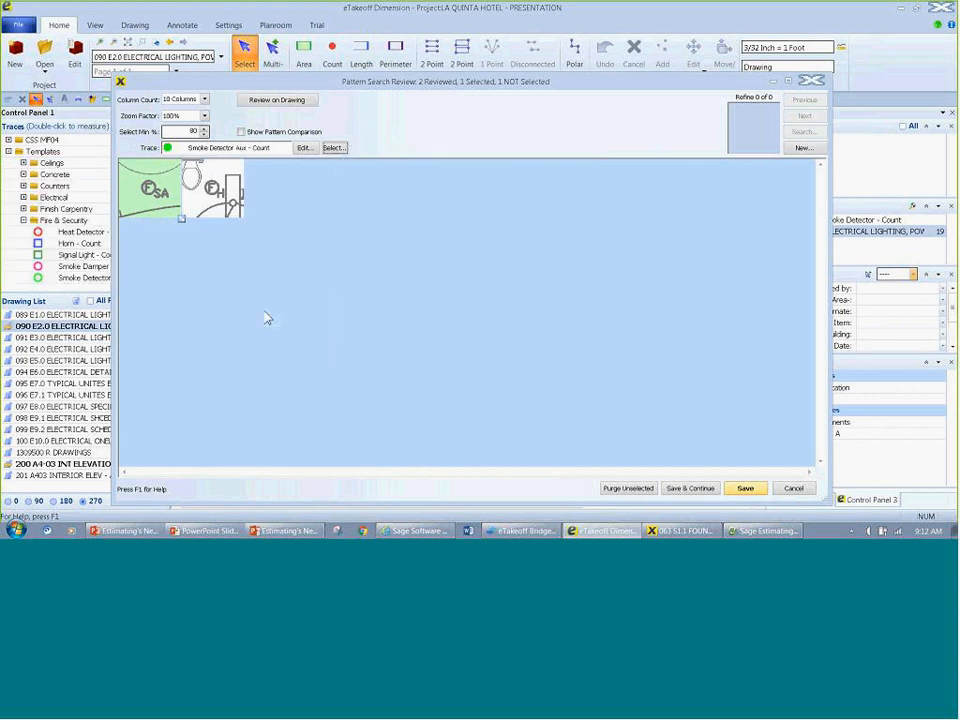
left_click(664, 490)
Step: Assign the Heat Detector - Count trace to the remaining F-H match and save it to finish the review
left_click(334, 148)
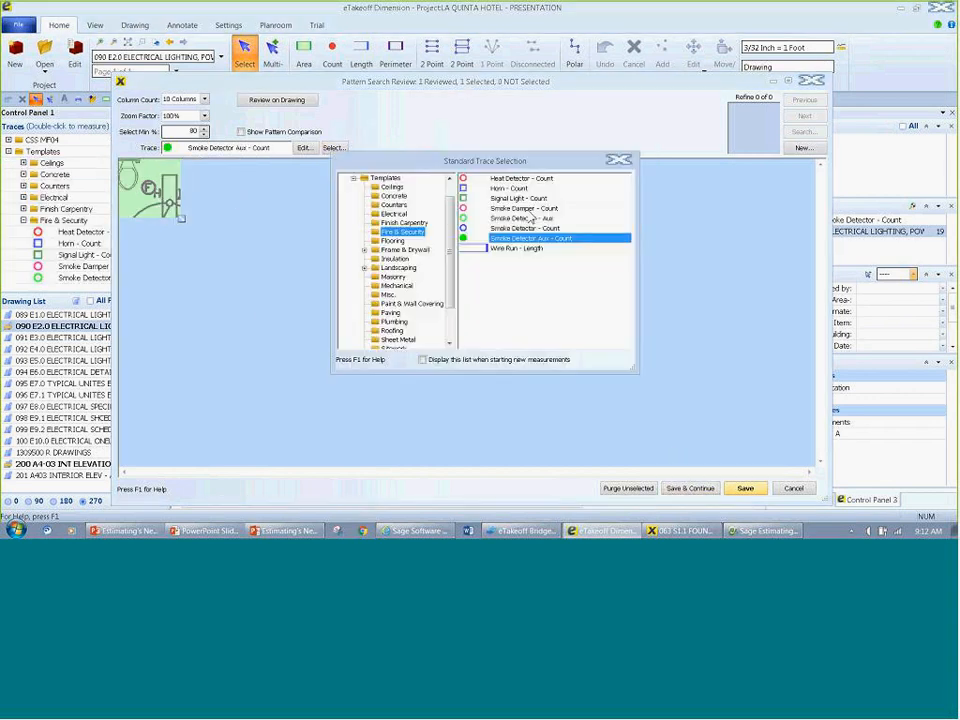
double_click(520, 178)
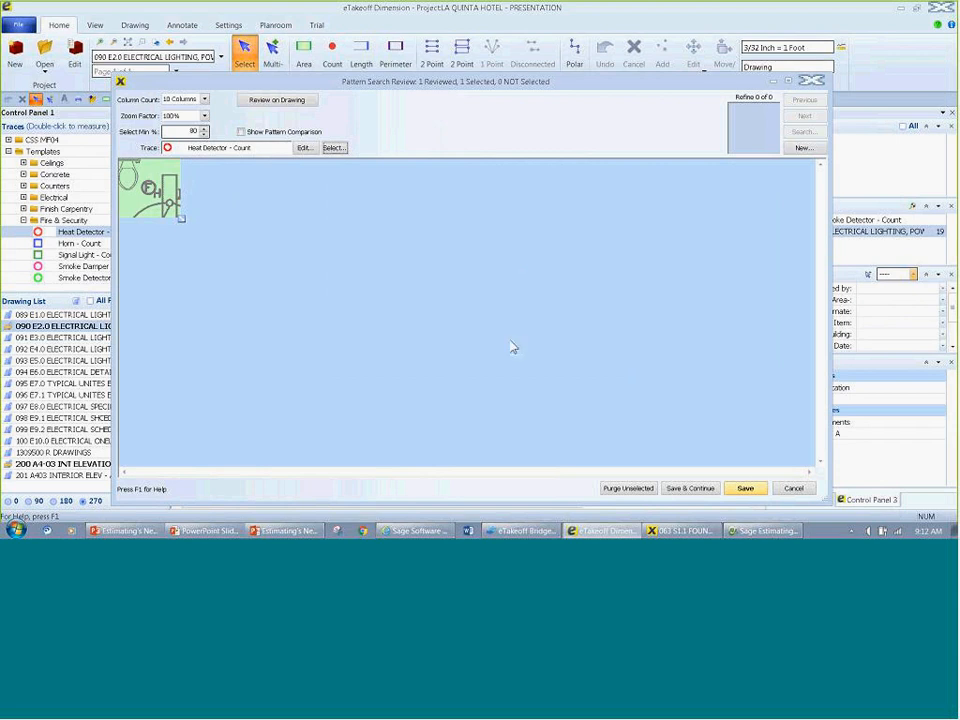
left_click(745, 488)
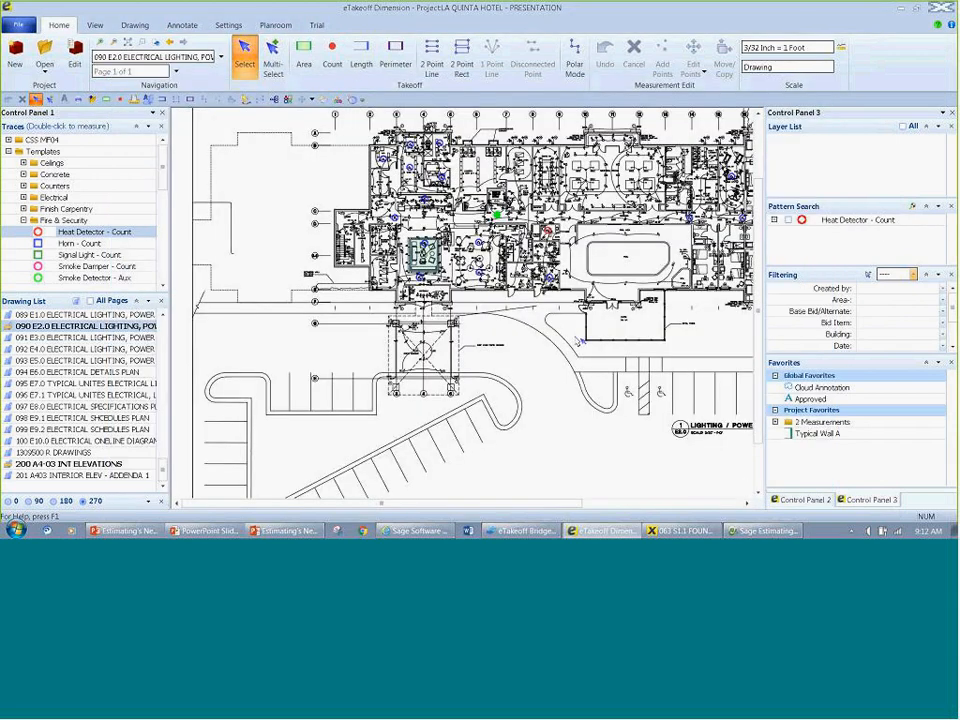
scroll(459, 333, "down", 2)
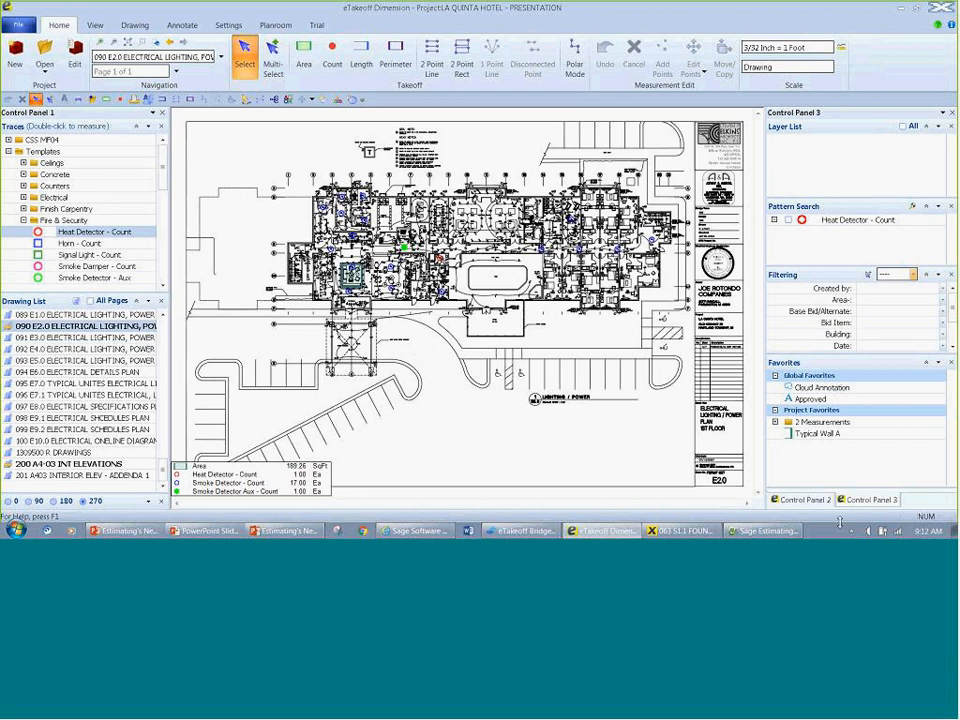
Step: Search drawings 089 E1.0, 091 E3.0, 092 E4.0, 093 E5.0 and 094 E6.0 for the Heat Detector - Count pattern
right_click(779, 224)
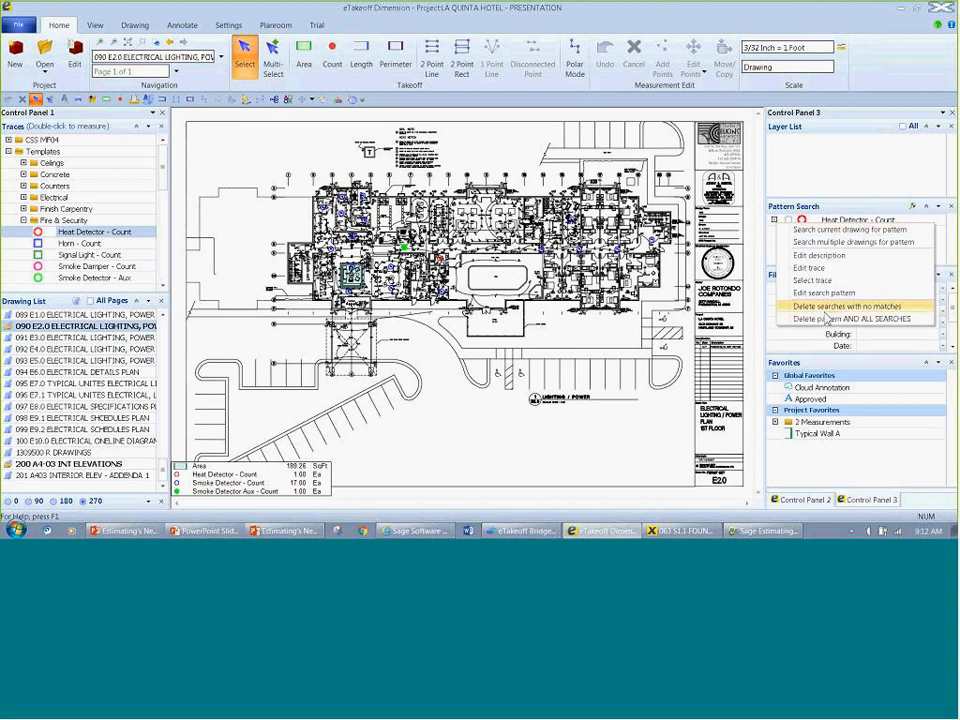
left_click(835, 243)
scroll(230, 260, "down", 4)
left_click(224, 303)
left_click(224, 314)
left_click(224, 326)
left_click(224, 337)
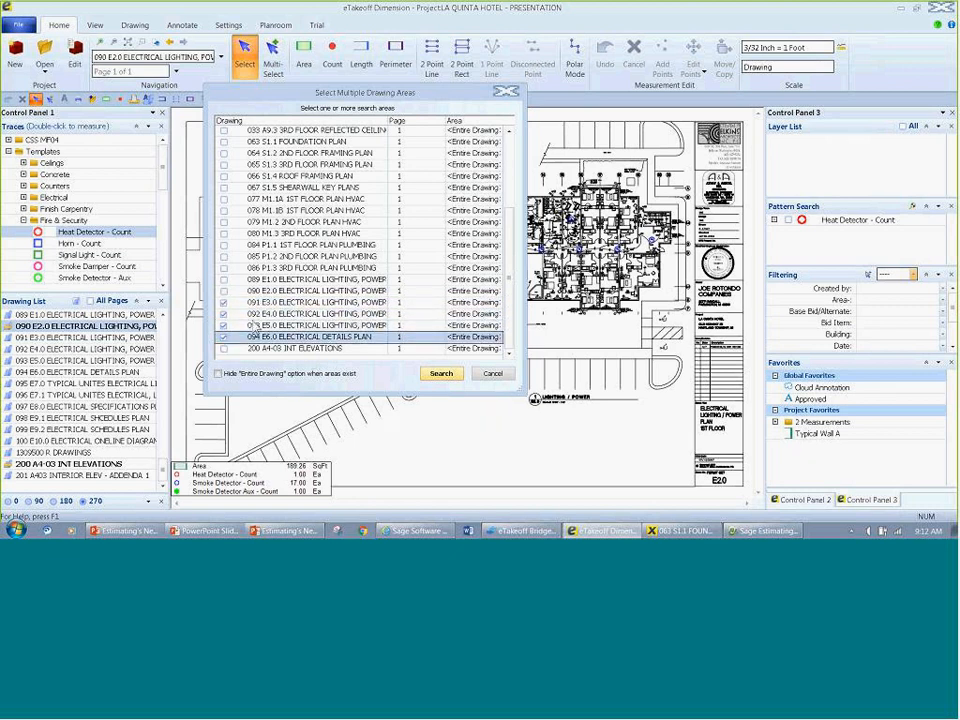
left_click(224, 280)
left_click(440, 373)
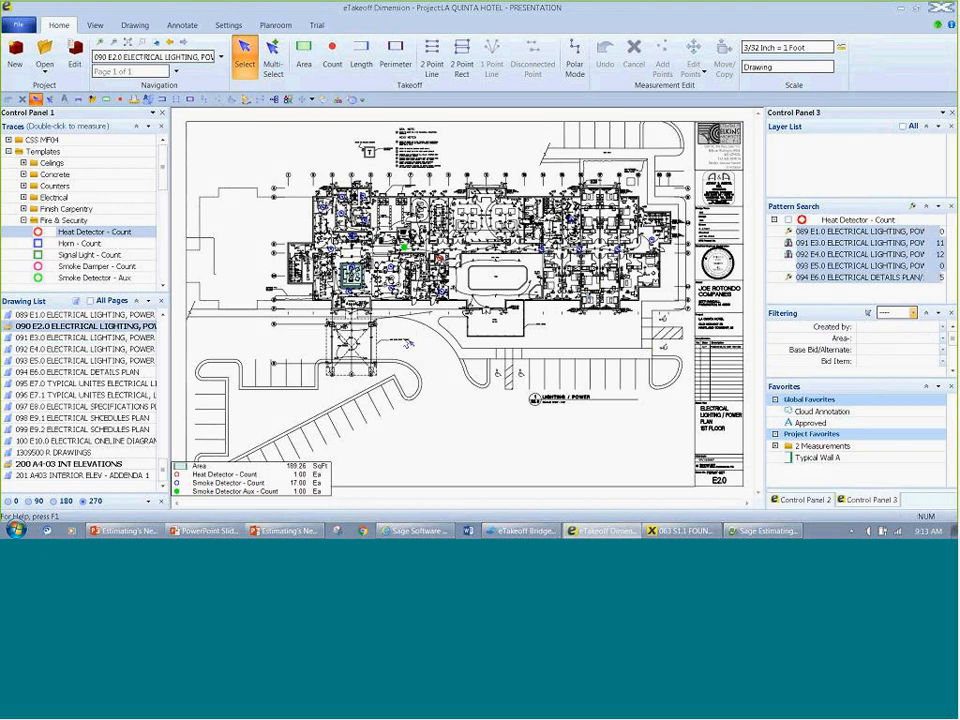
Step: Review the 091 E3.0 pattern matches on the drawing, then save all of them under the Heat Detector - Count trace
left_click(789, 244)
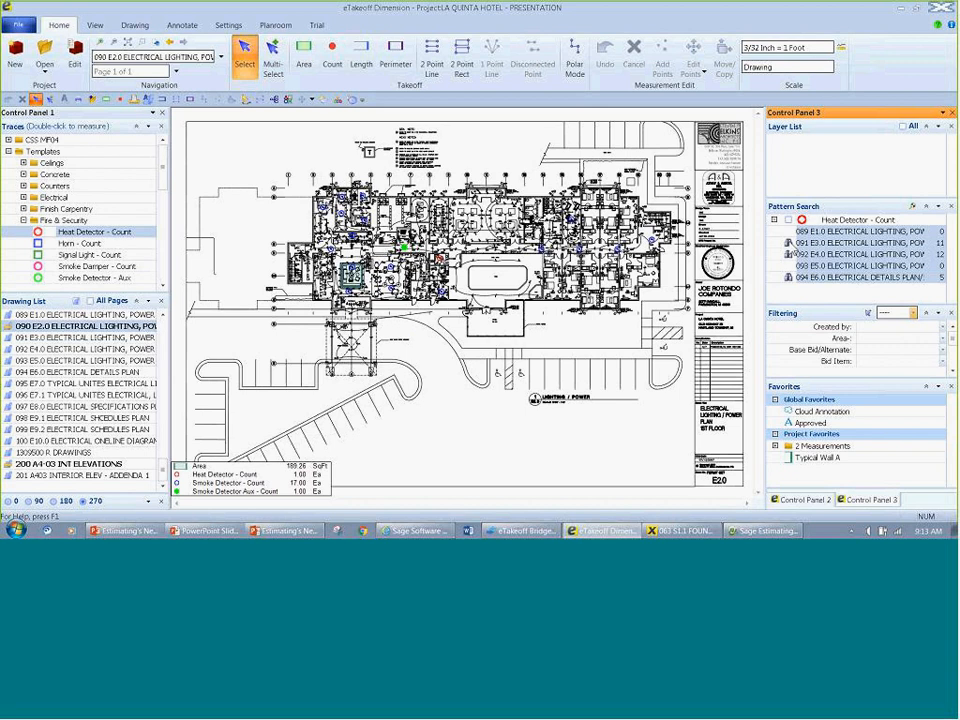
left_click(304, 103)
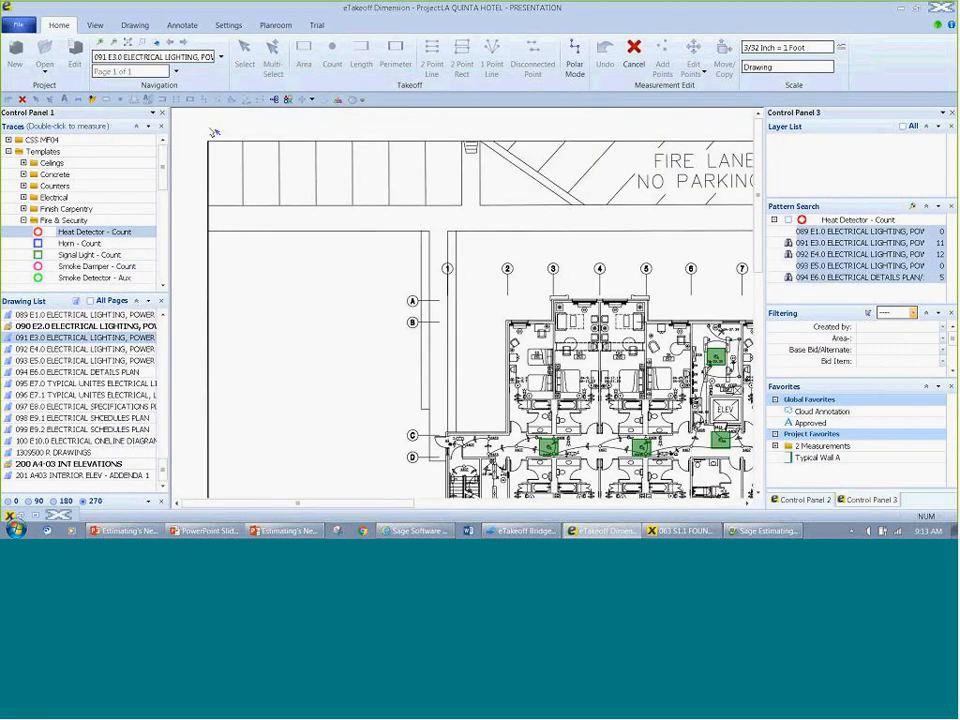
scroll(214, 132, "down", 4)
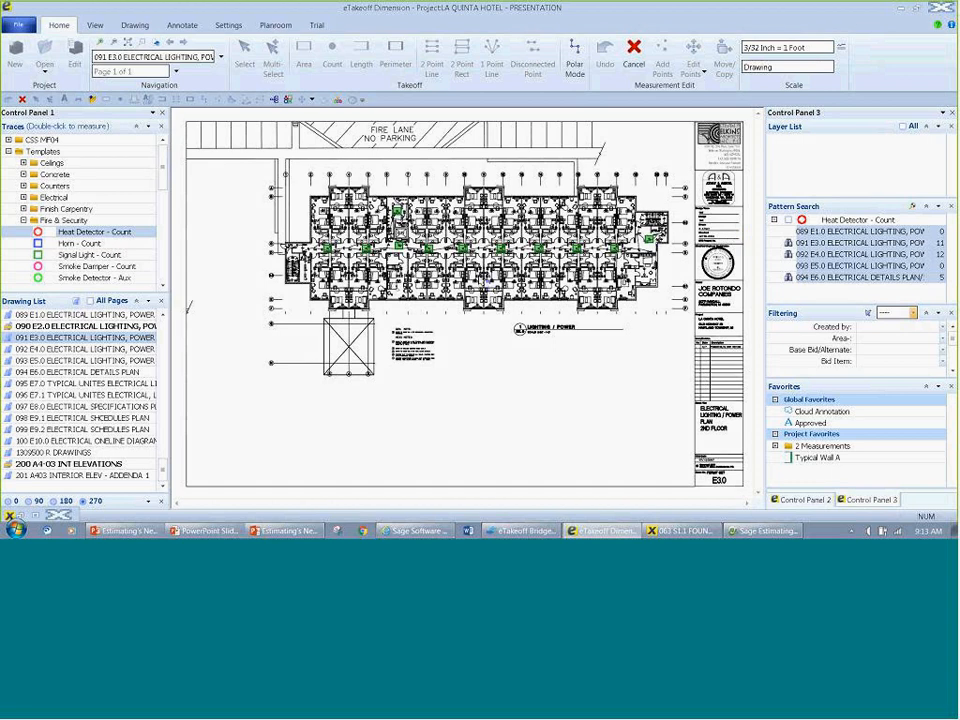
left_click(16, 527)
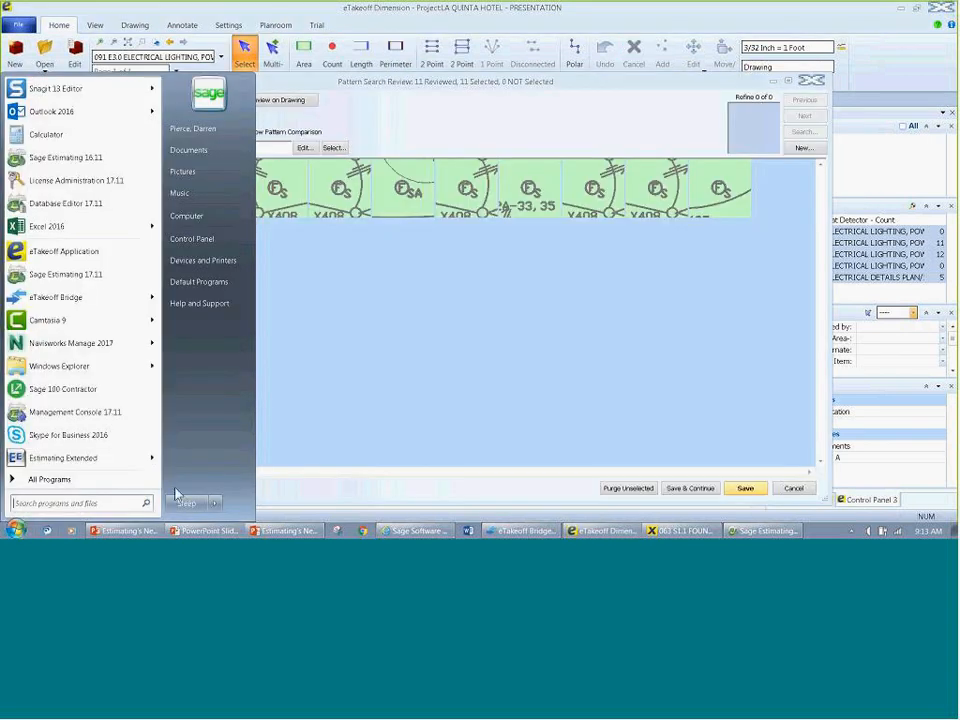
left_click(383, 302)
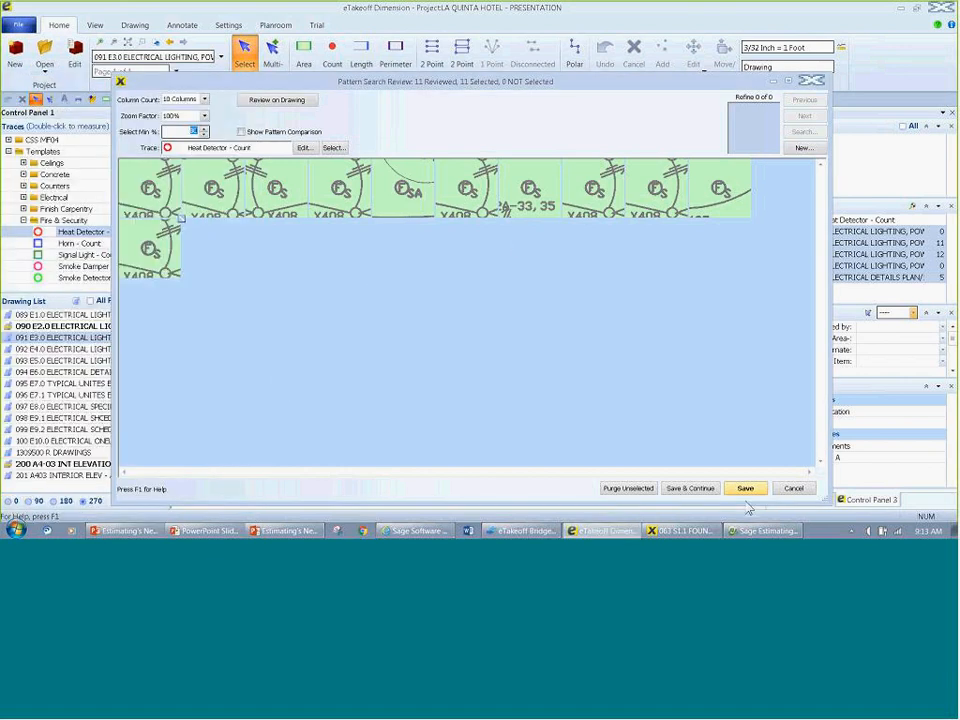
left_click(690, 488)
left_click(558, 323)
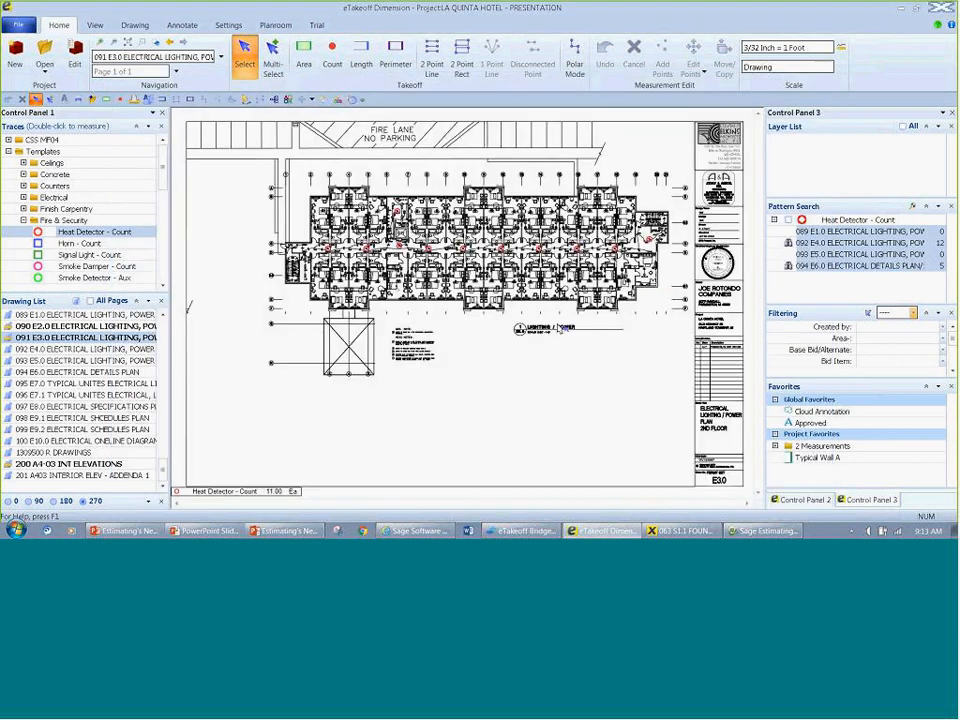
Step: Return to drawing 090 E2.0, examine the standard traces in the Grid Edit view, and close trace maintenance
double_click(97, 327)
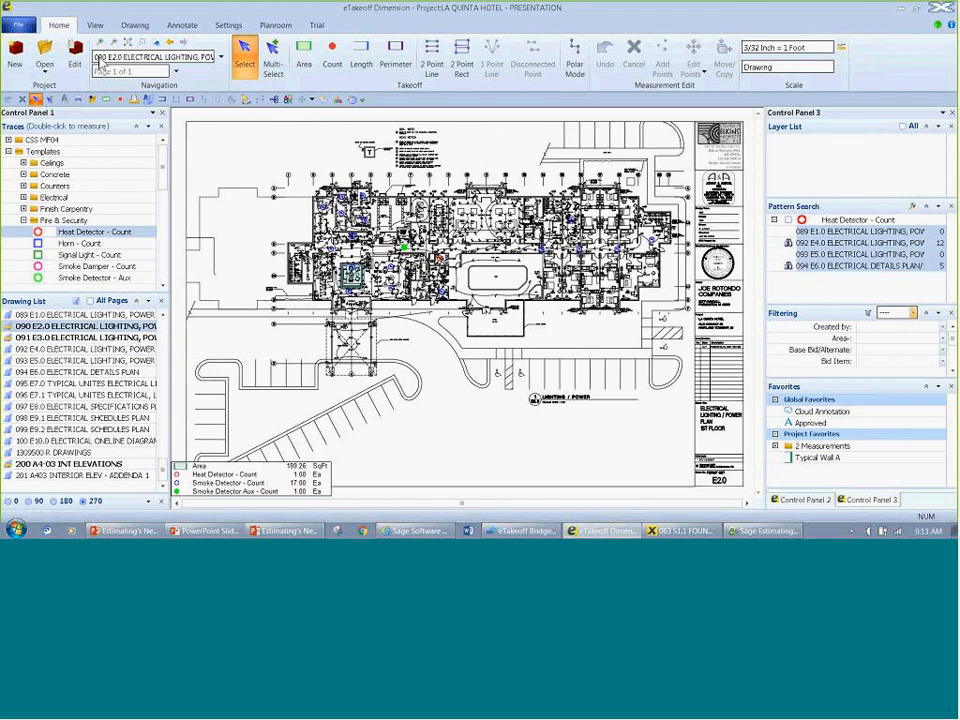
left_click(224, 26)
left_click(62, 56)
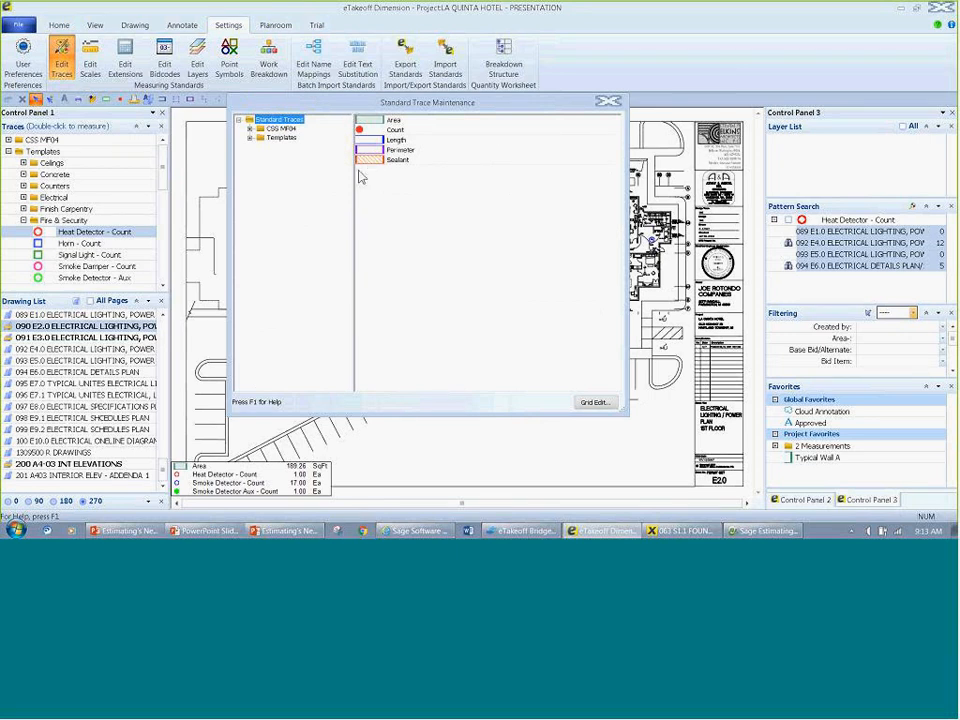
left_click(594, 403)
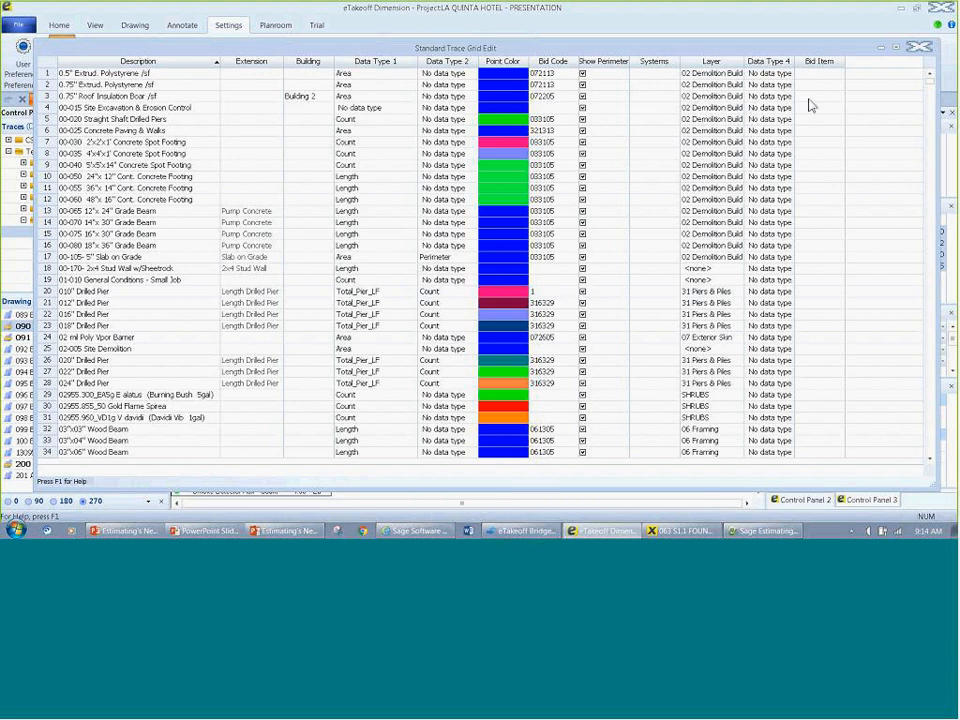
left_click(924, 47)
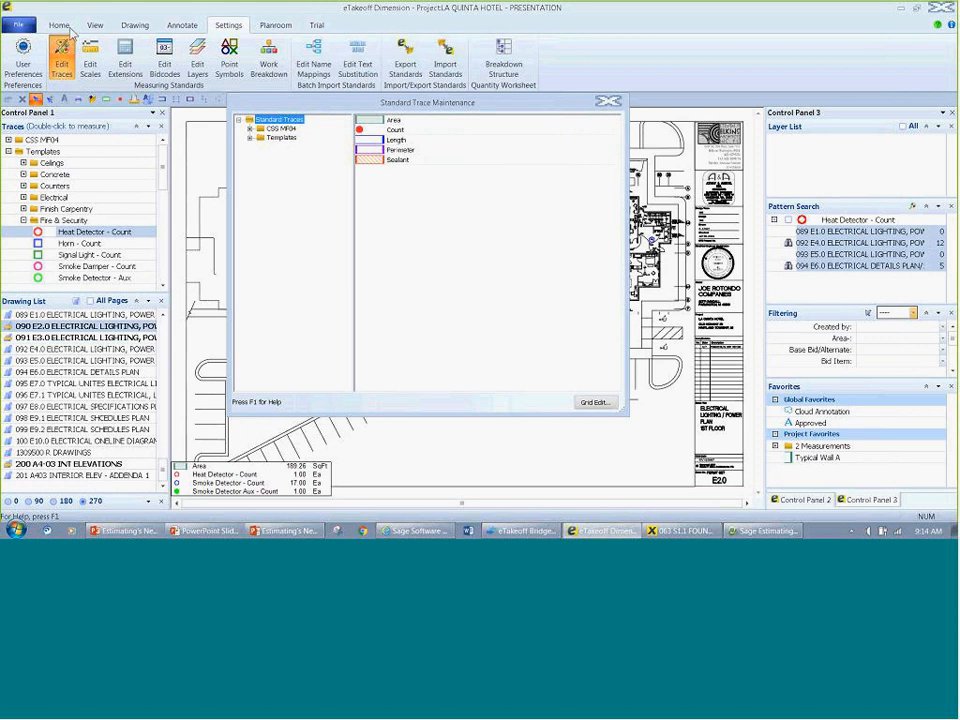
left_click(609, 103)
Step: Examine the protection options in Standards Security Setup, then leave it without applying changes
left_click(10, 25)
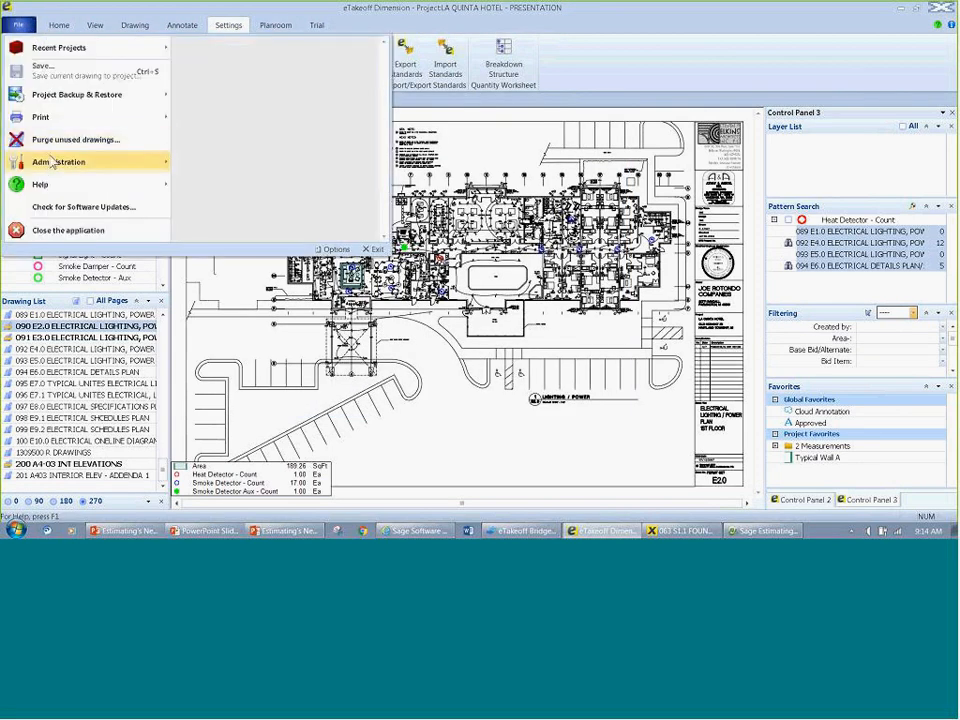
mouse_move(55, 165)
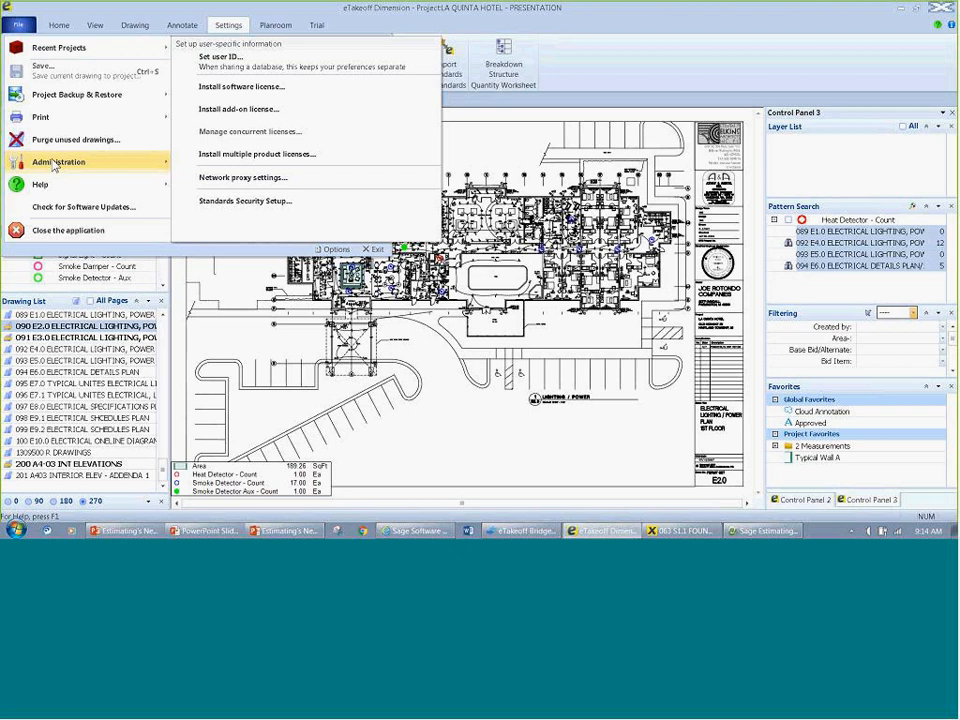
left_click(289, 201)
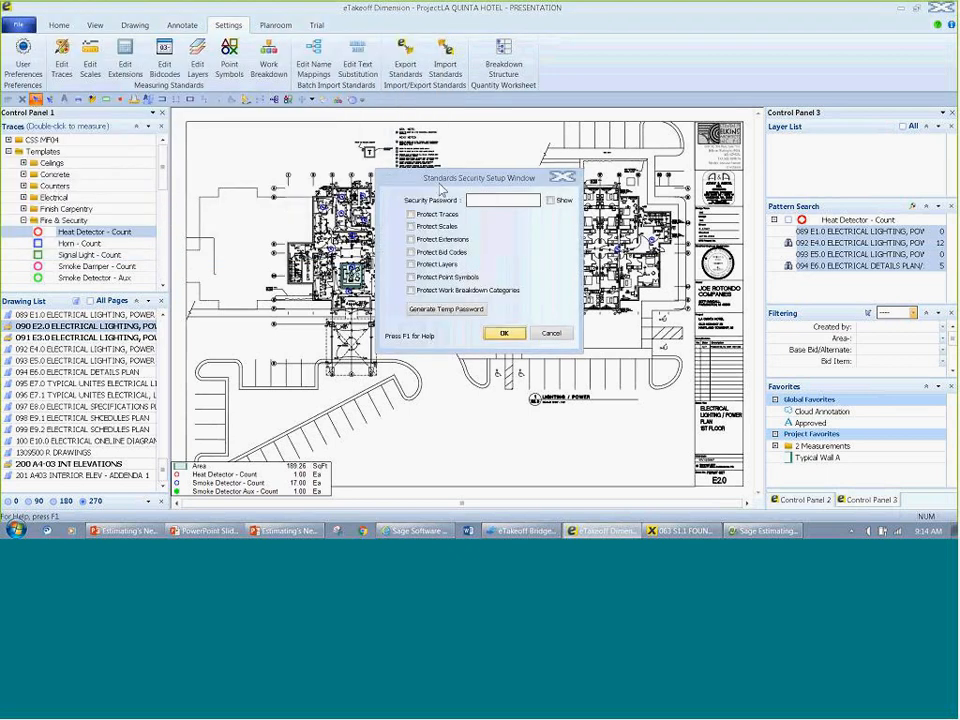
left_click_drag(453, 179, 444, 145)
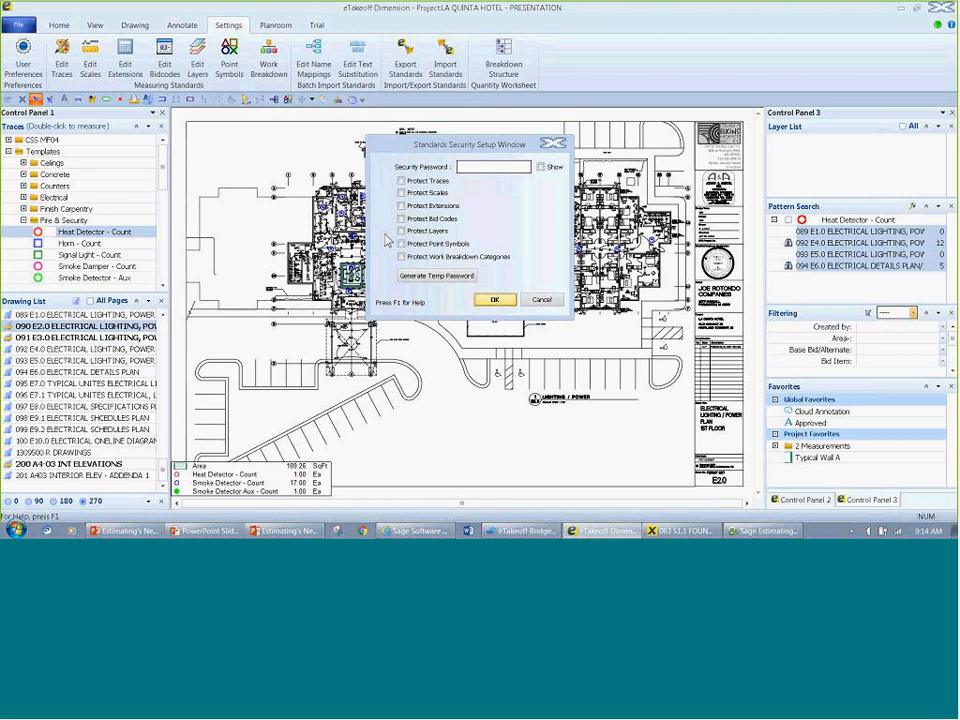
left_click(543, 300)
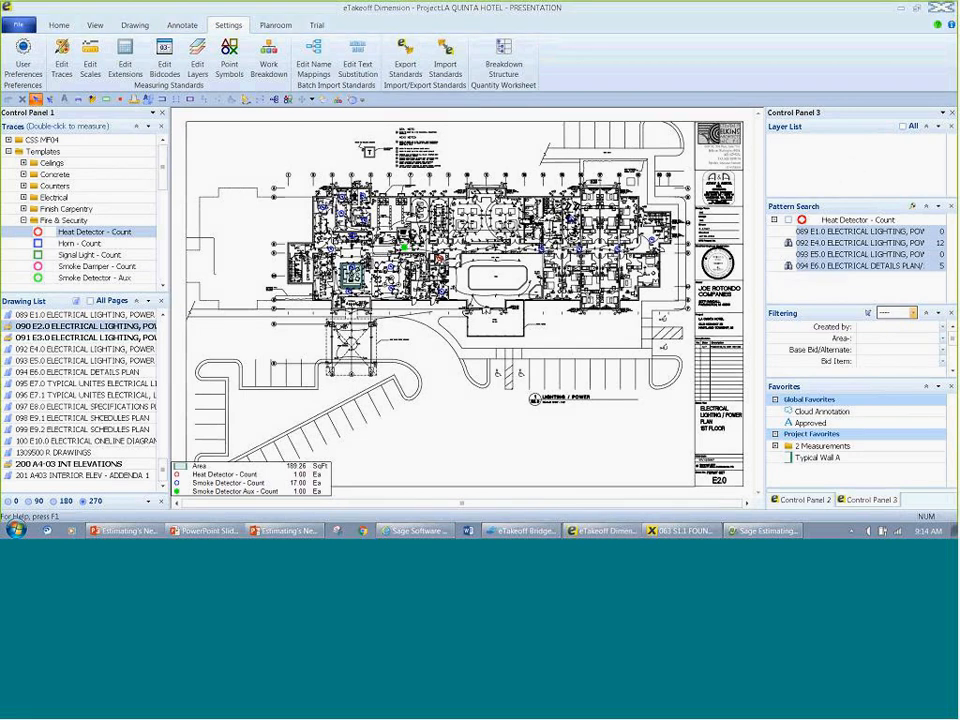
Step: Switch to the PowerPoint slide show and advance from the Product Demonstration slide to the closing Thank you slide
key("alt+Tab")
key("alt+Tab")
key("alt+Tab")
key("alt+Tab")
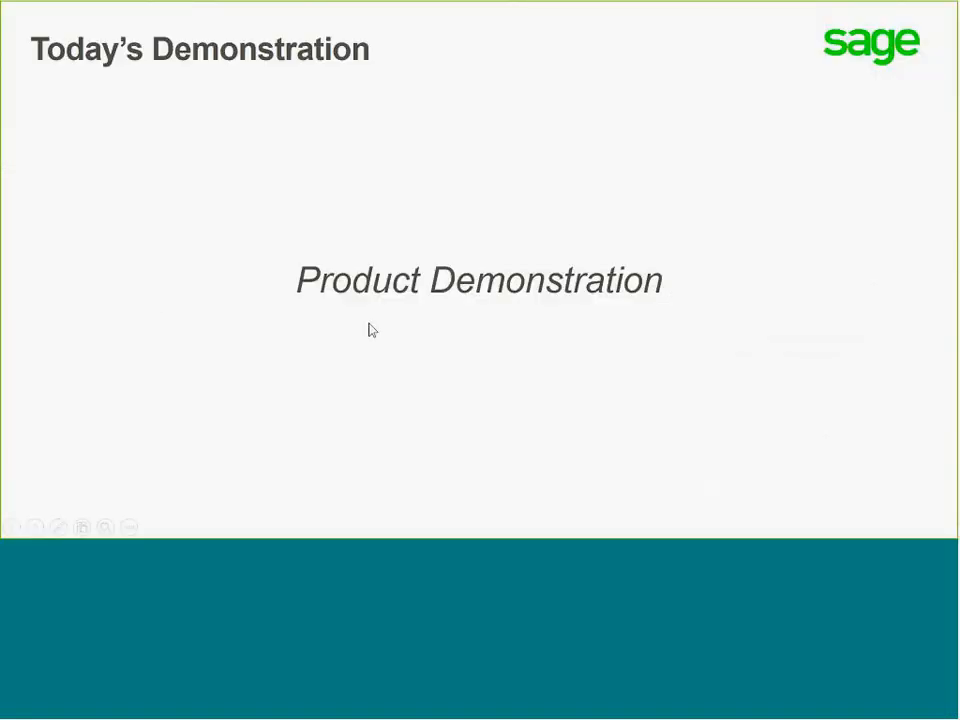
left_click(370, 329)
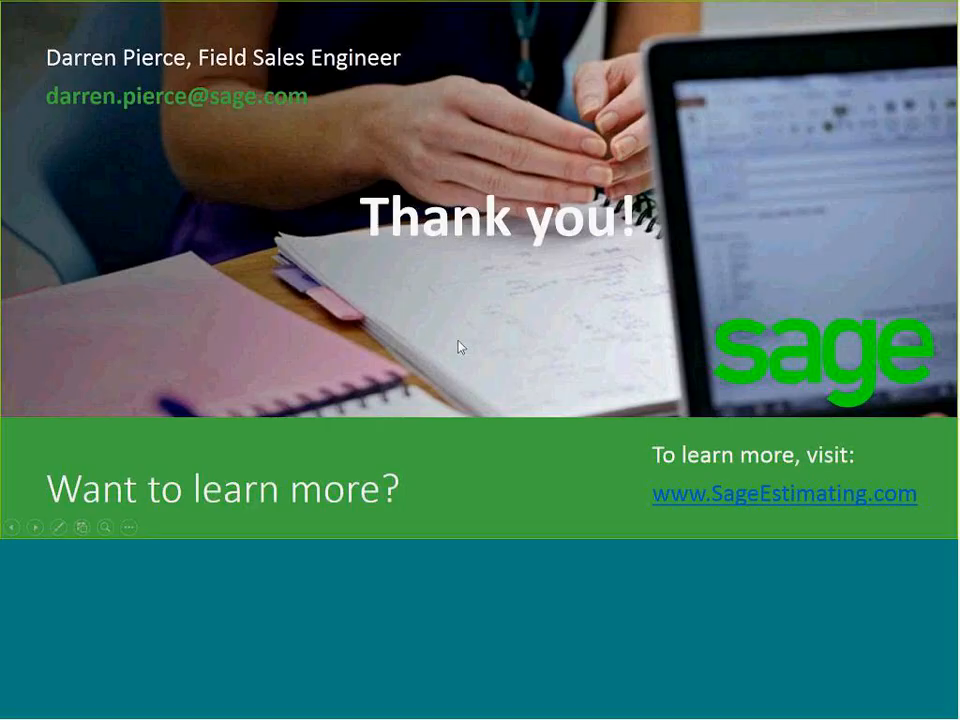